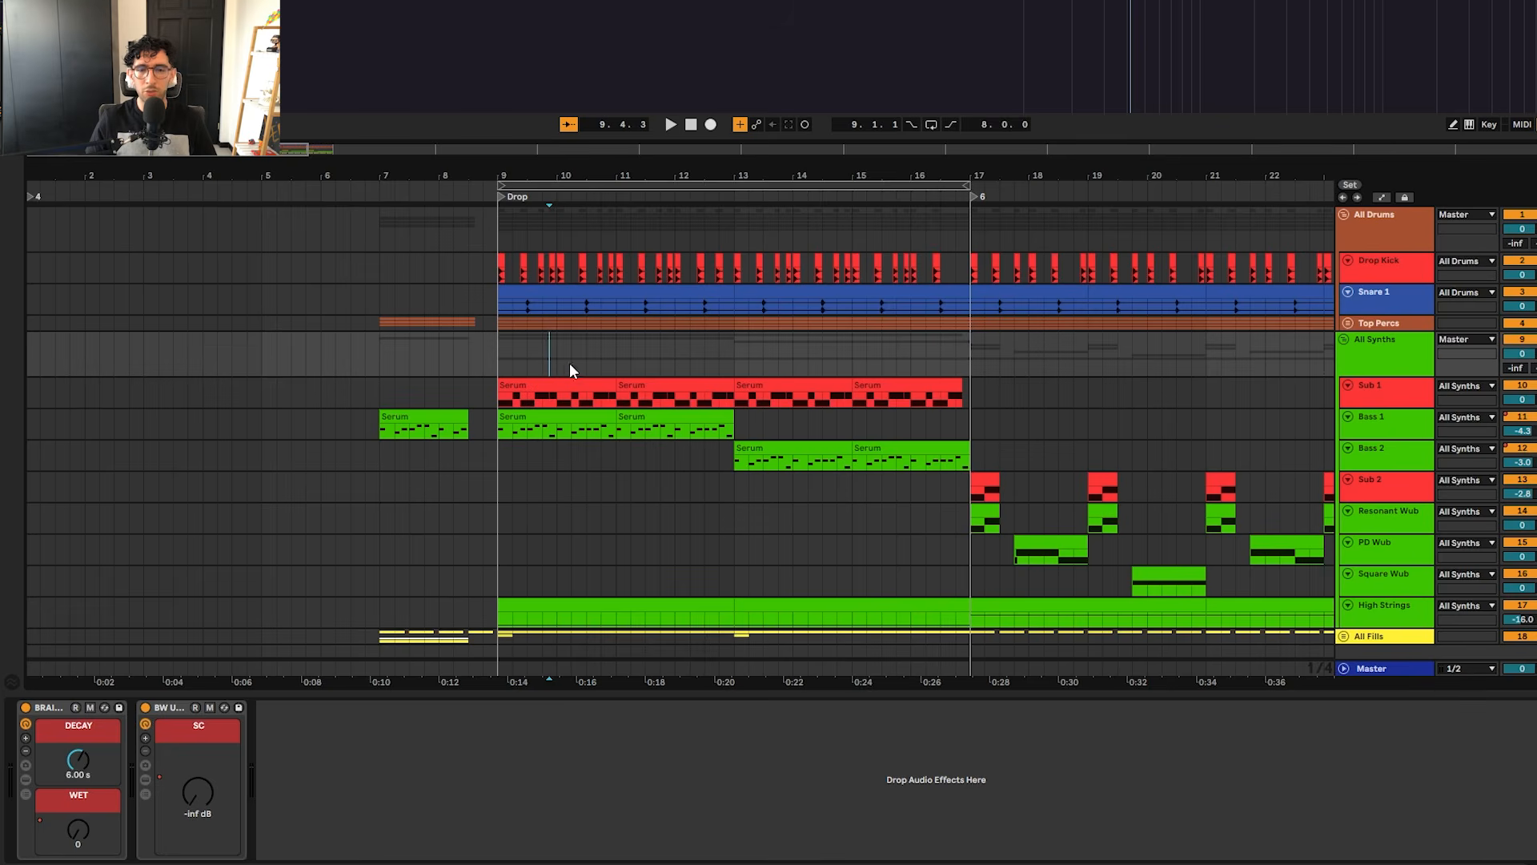
scroll(98, 236, right, 5)
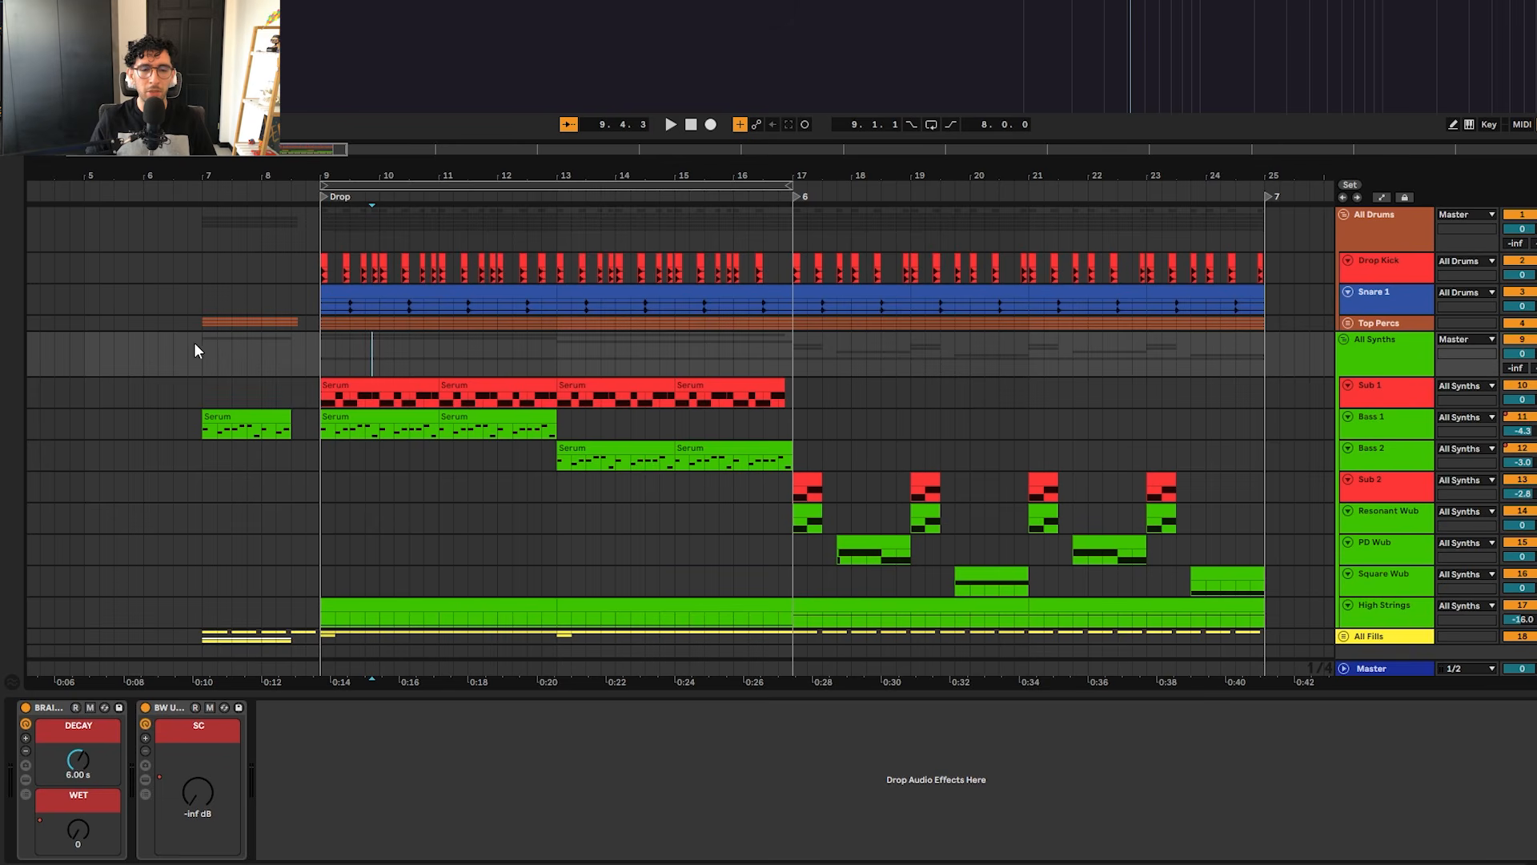
click(188, 244)
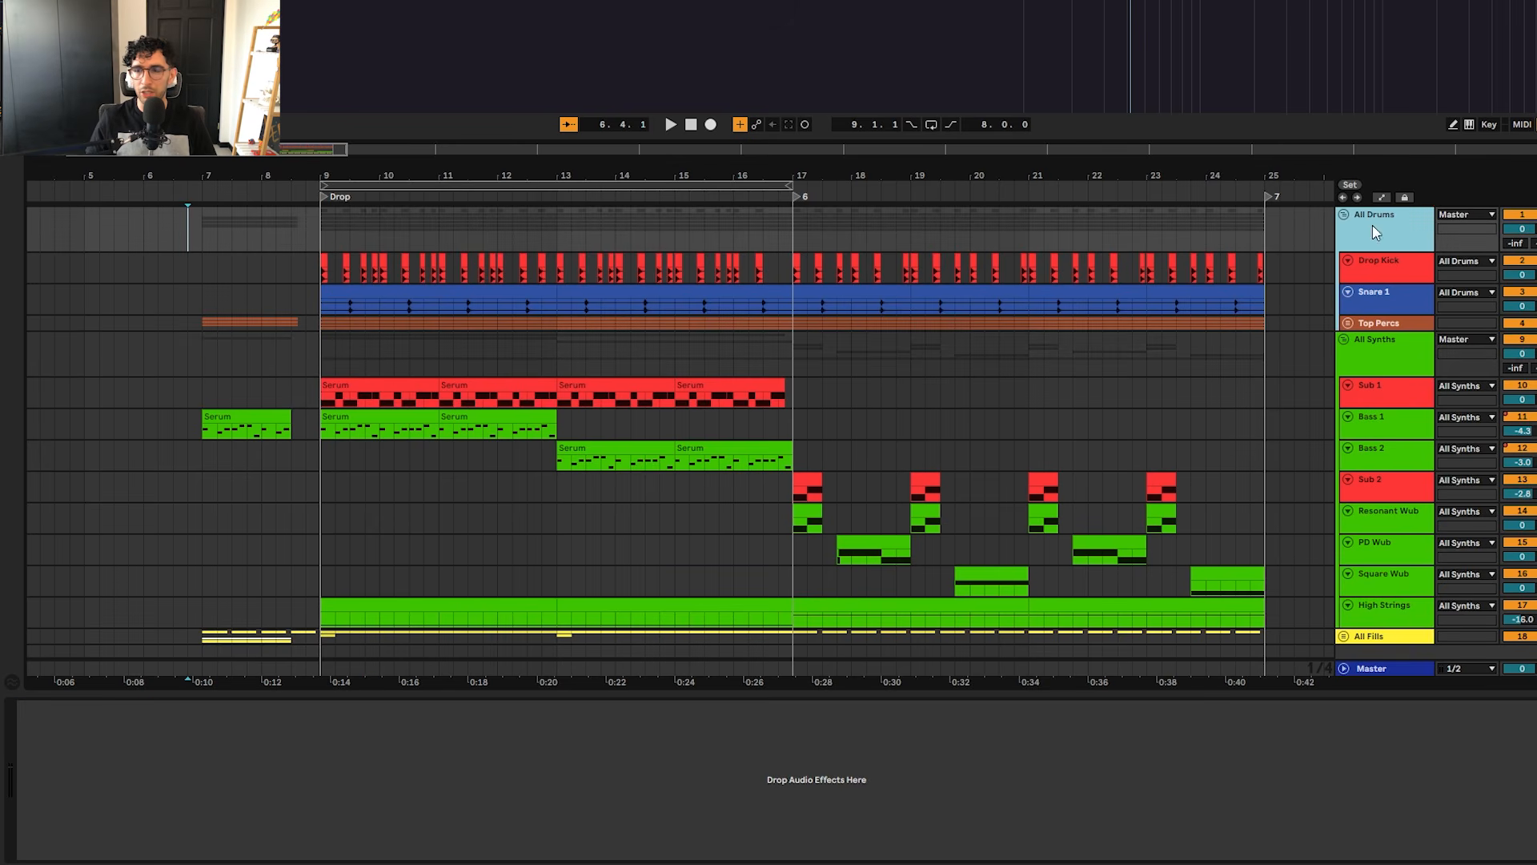
click(379, 358)
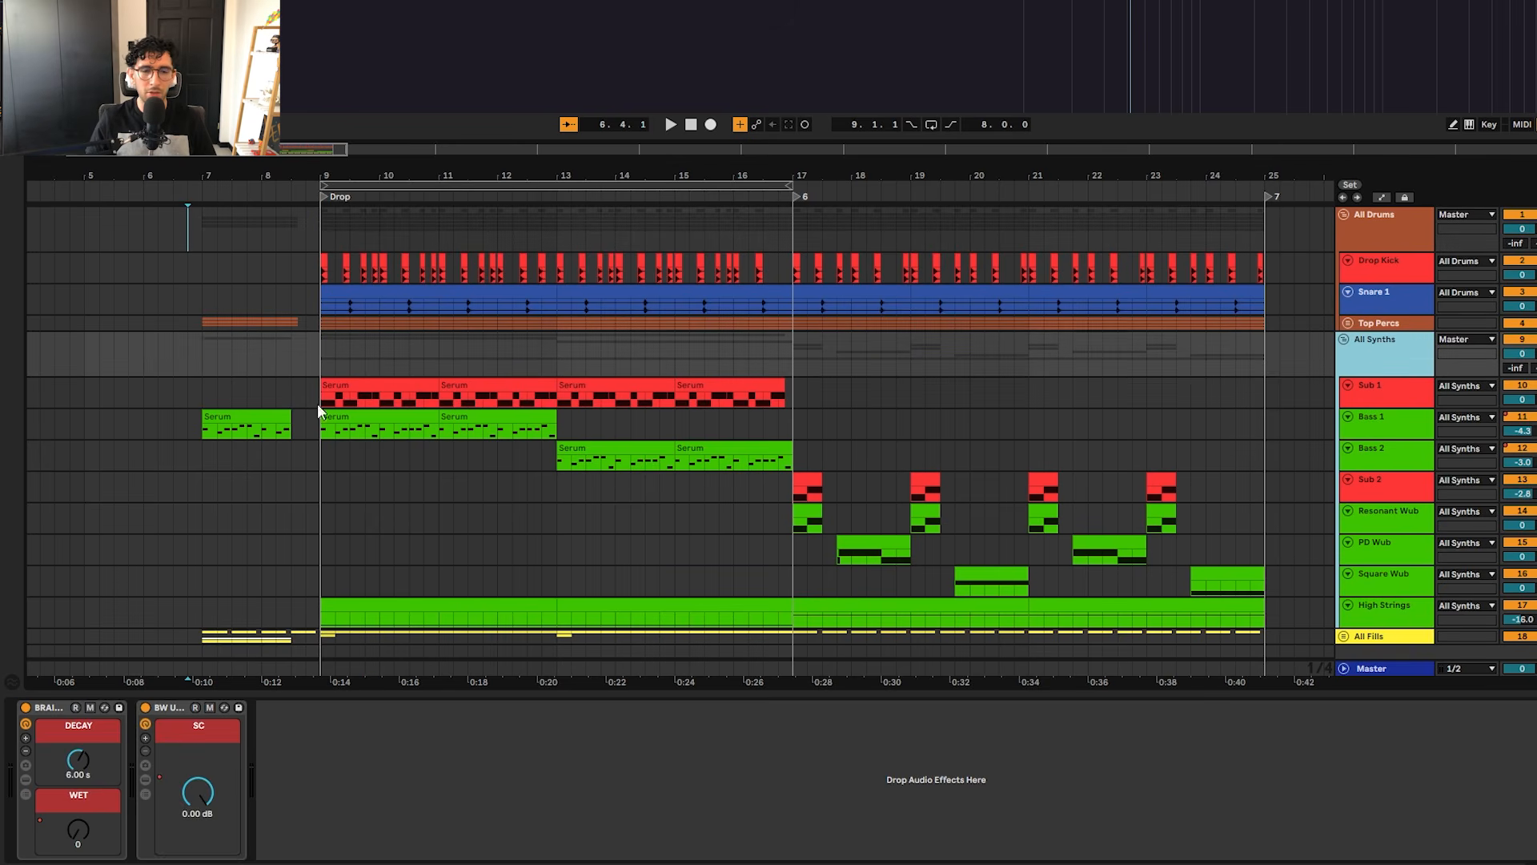
click(328, 348)
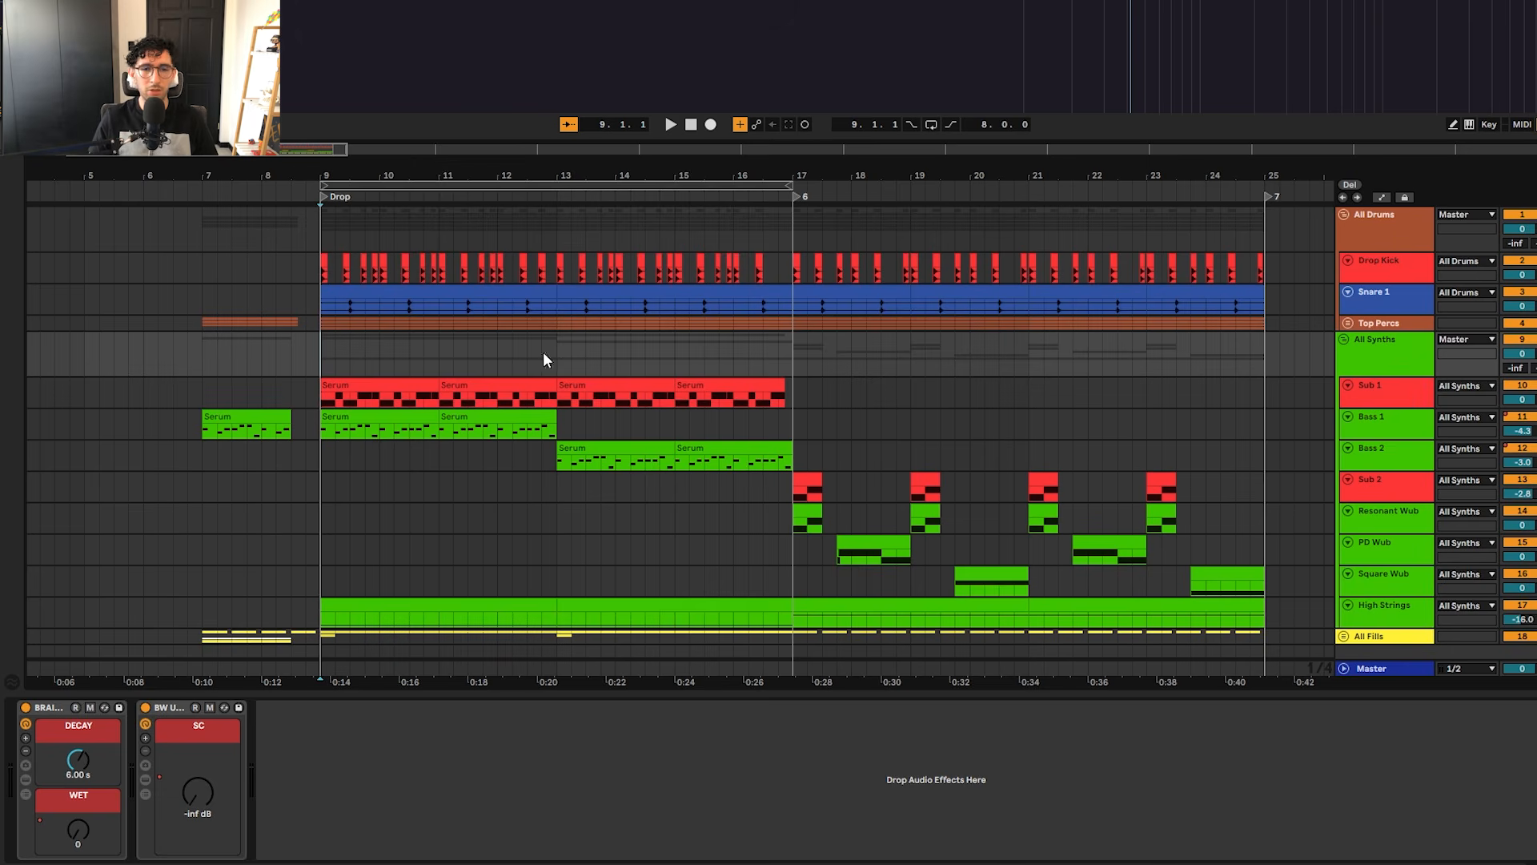
Step: Play the soloed All Drums group from the Drop marker at bar 9 and unfold the Top Percs group
click(1417, 220)
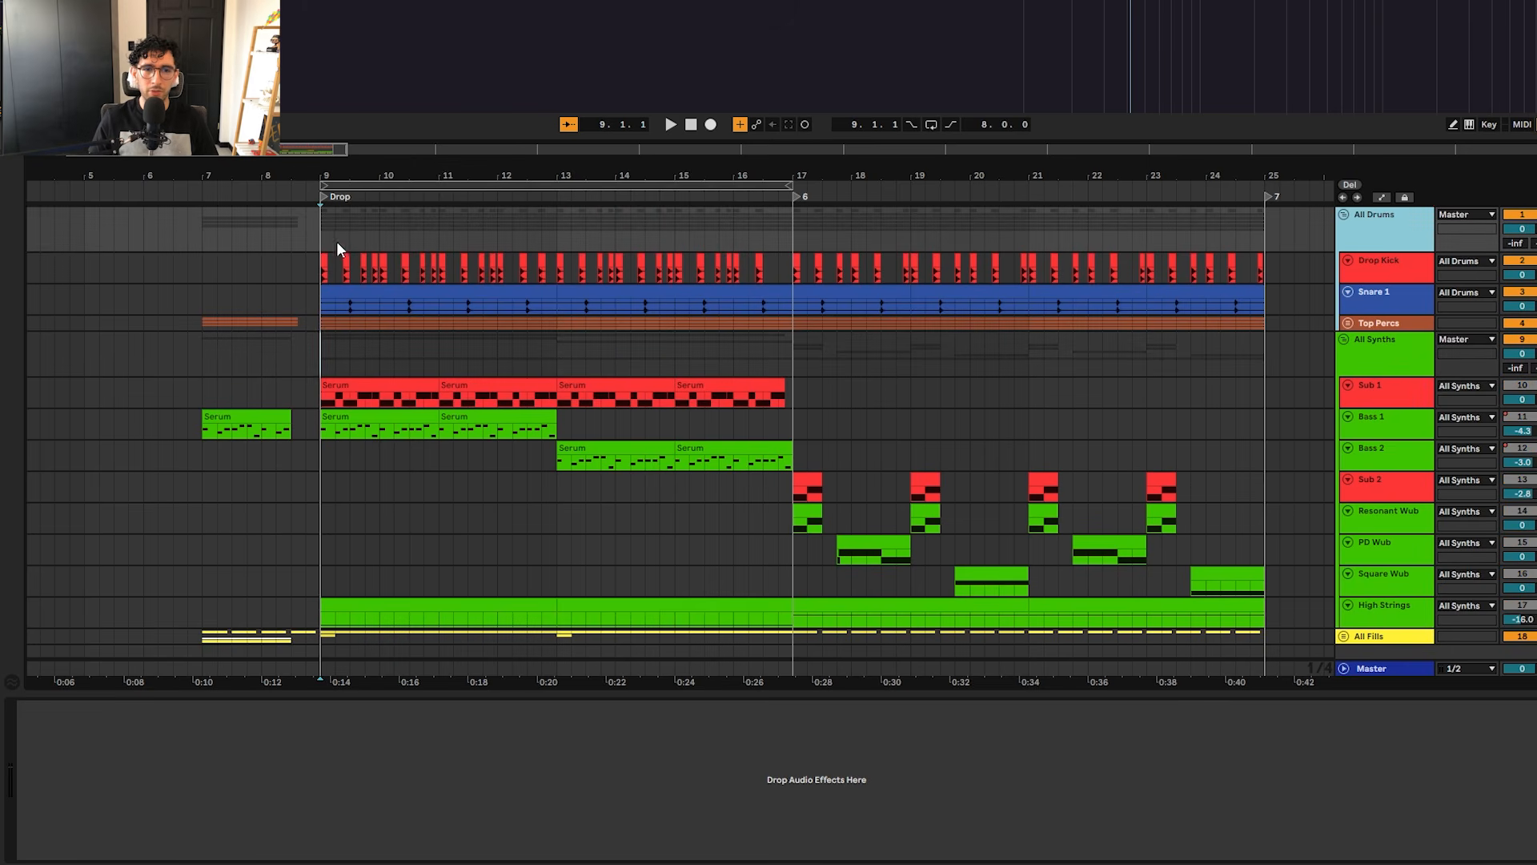
click(323, 226)
key(space)
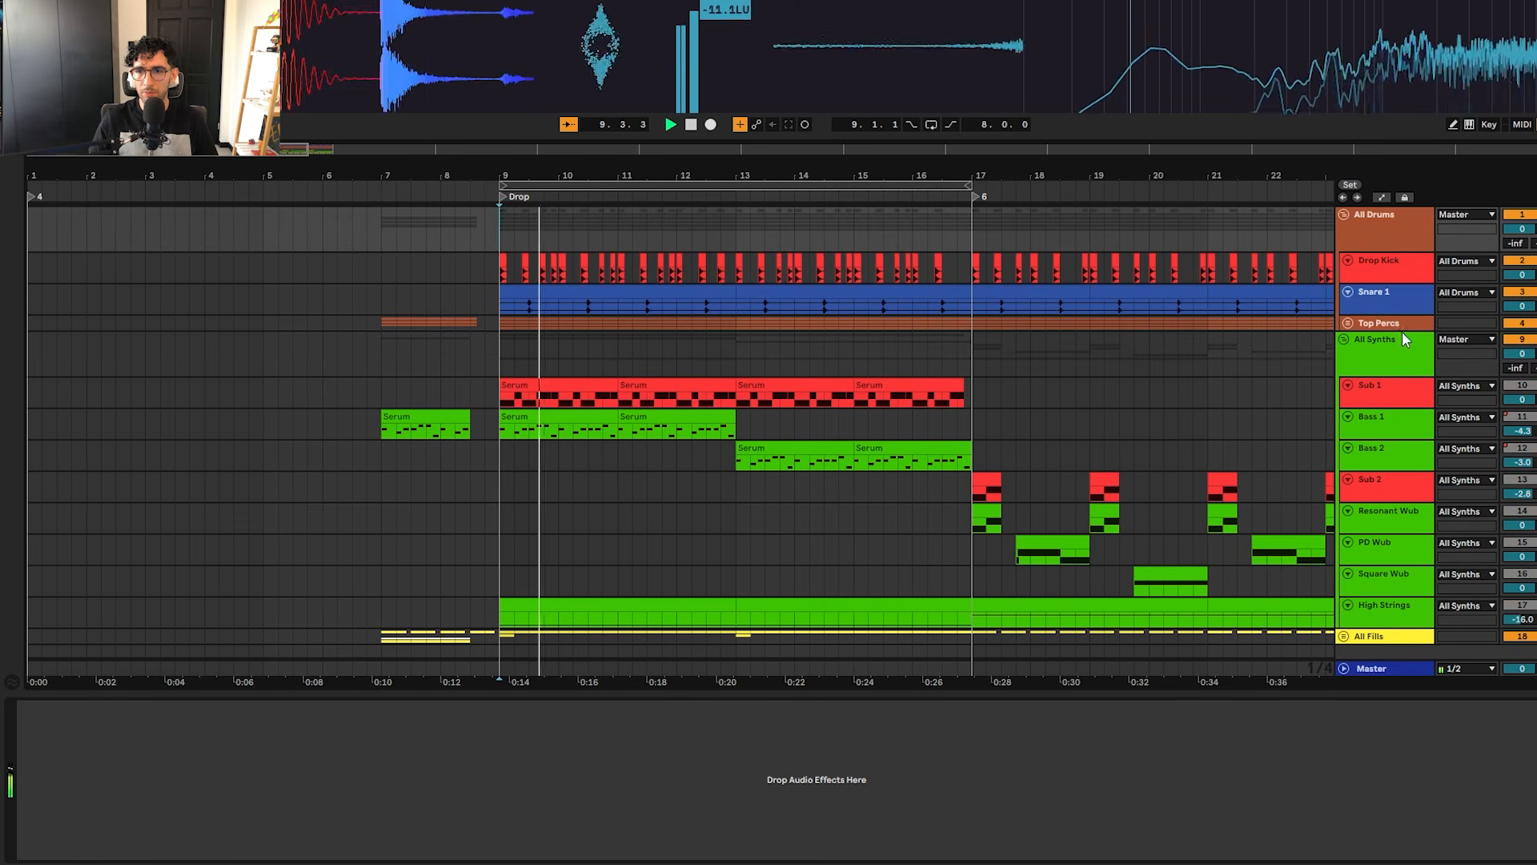
click(1348, 322)
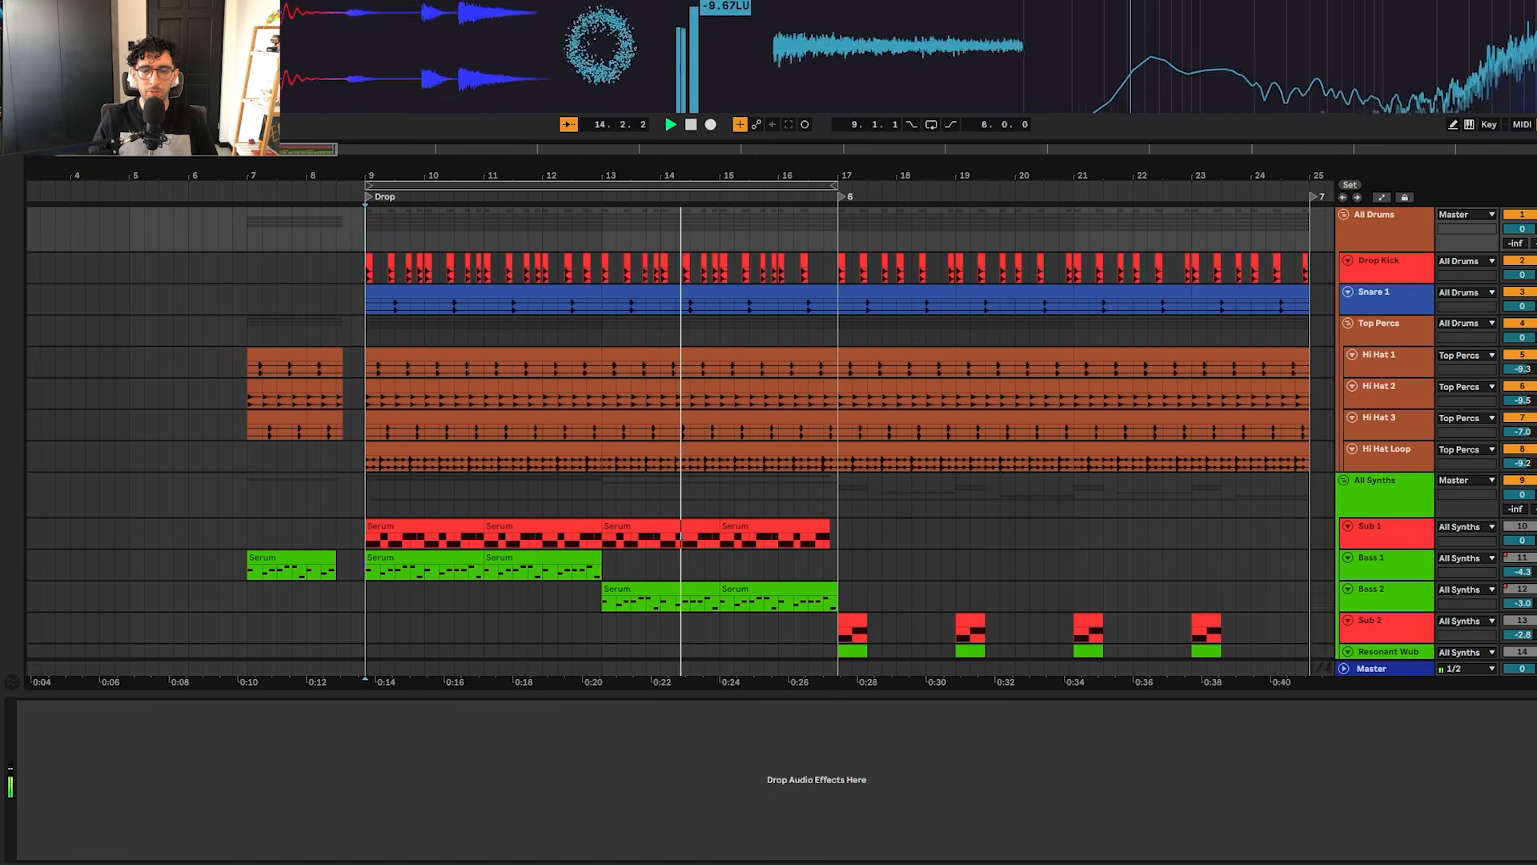
key(space)
Step: Play the drums from bar 17 to hear the pattern in the second section
click(835, 311)
drag(829, 314, 635, 333)
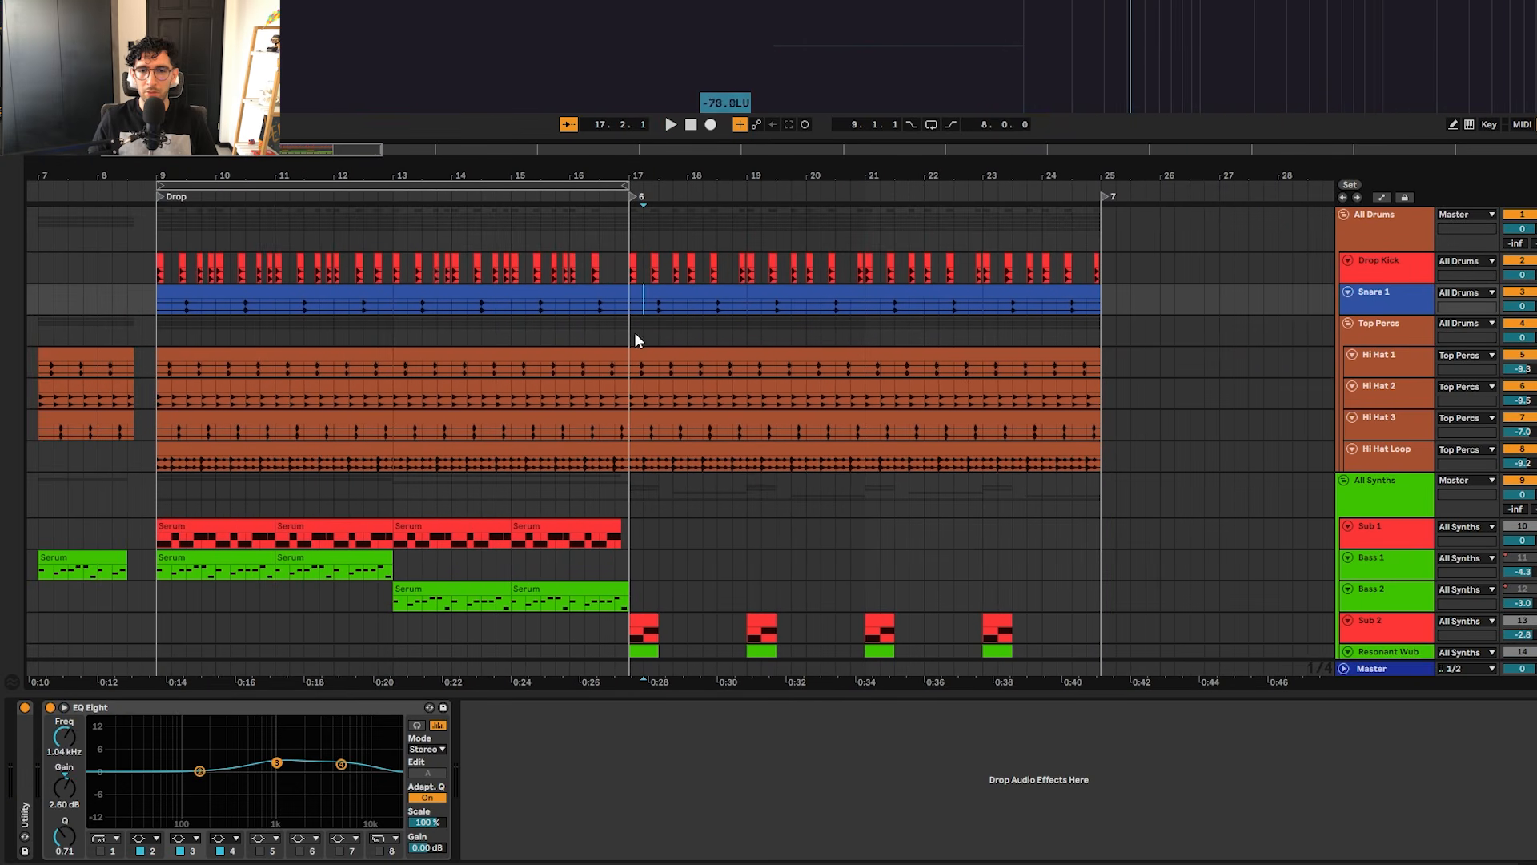
click(627, 330)
key(plus)
key(plus)
key(plus)
key(plus)
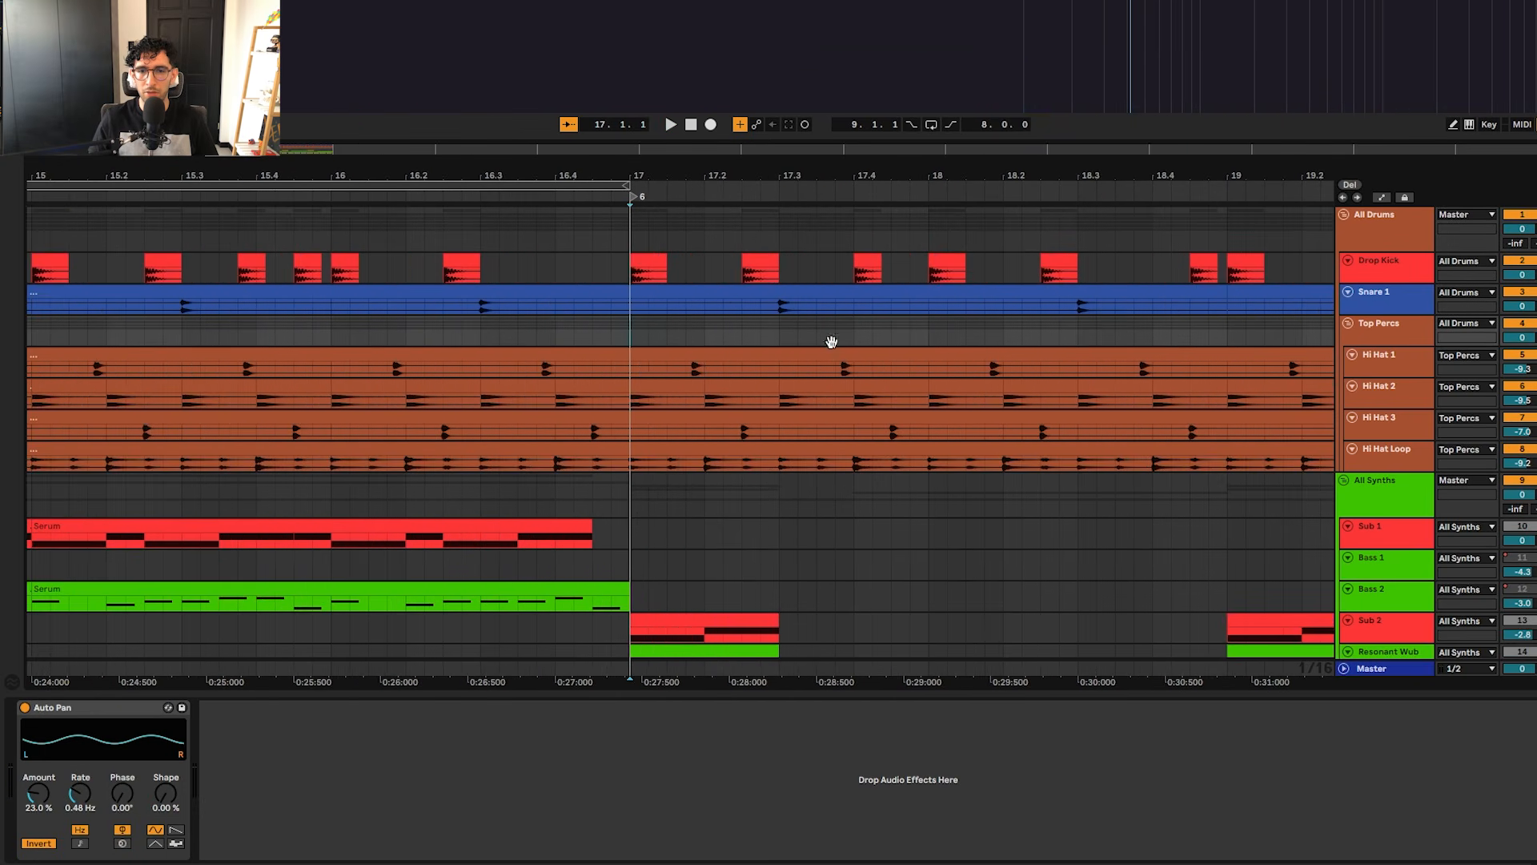
key(minus)
key(minus)
key(minus)
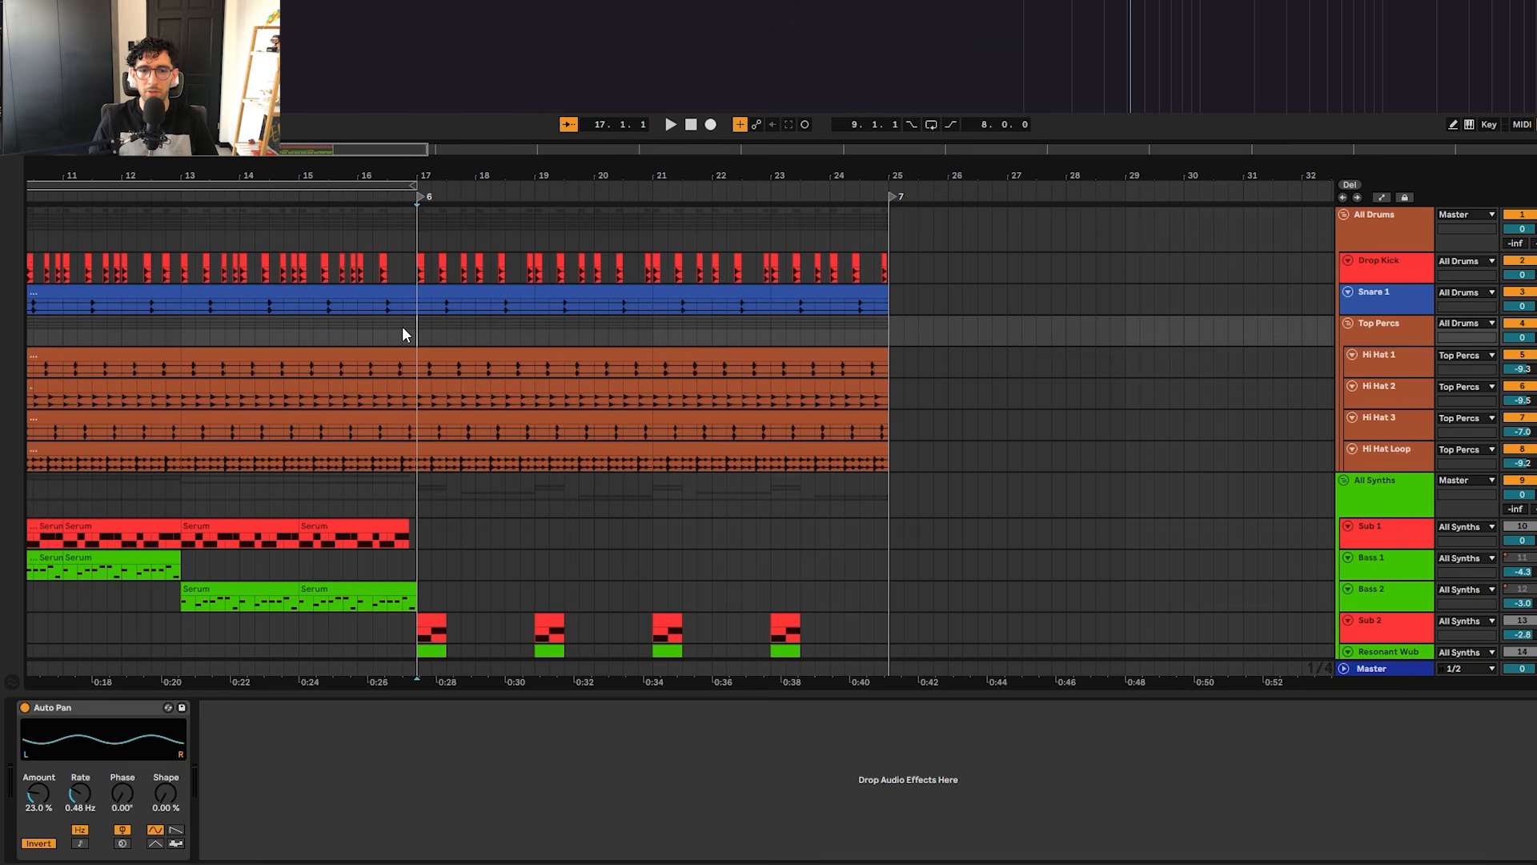
key(space)
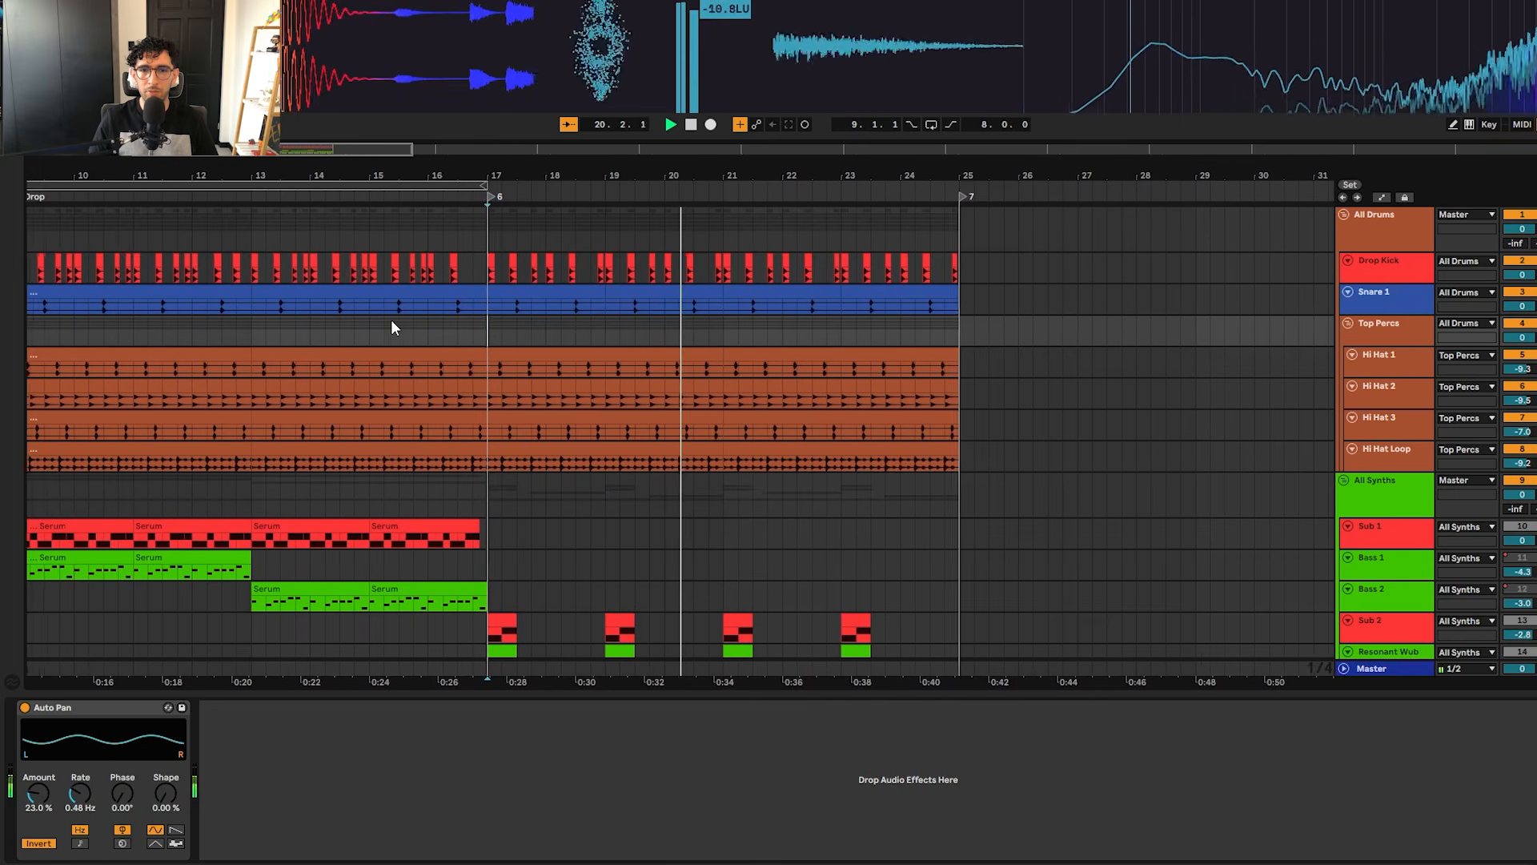
key(space)
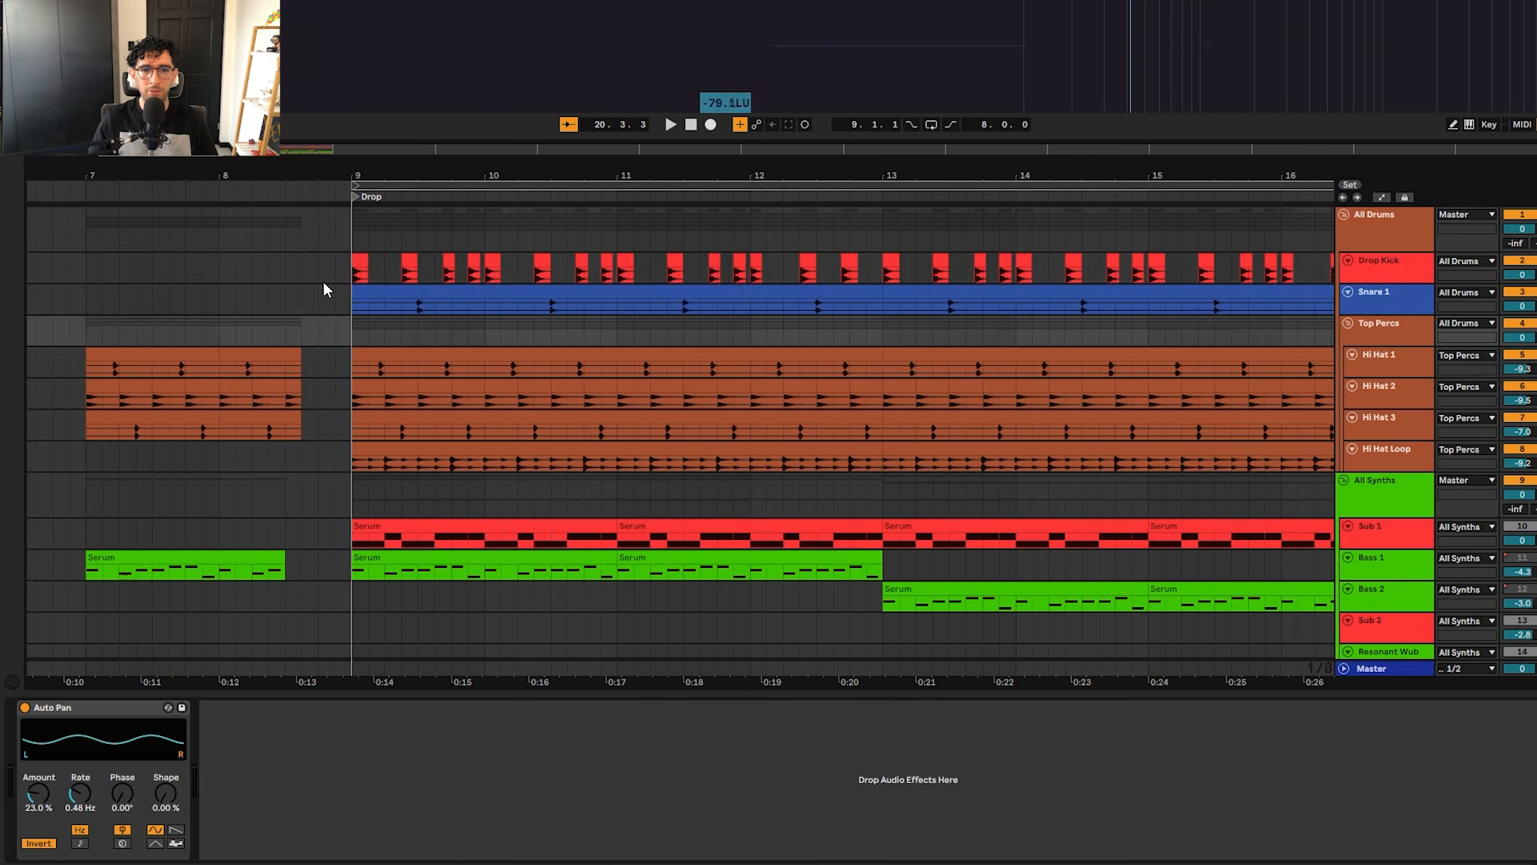
Step: Select the Hi Hat 1 clip spanning bars 9 to 13
click(348, 272)
drag(965, 333, 852, 336)
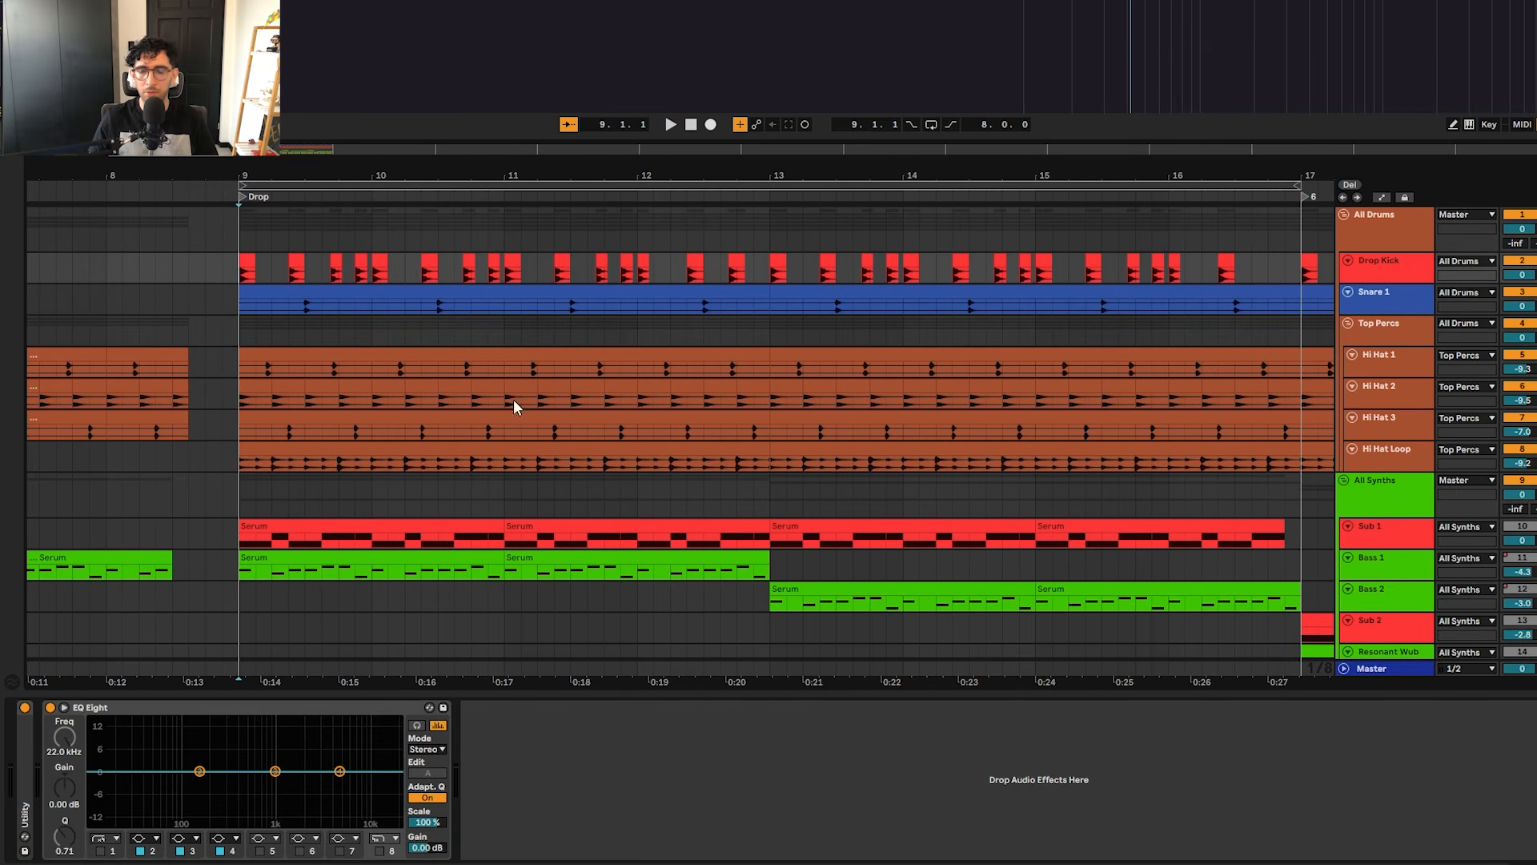
drag(275, 368, 770, 370)
click(1382, 357)
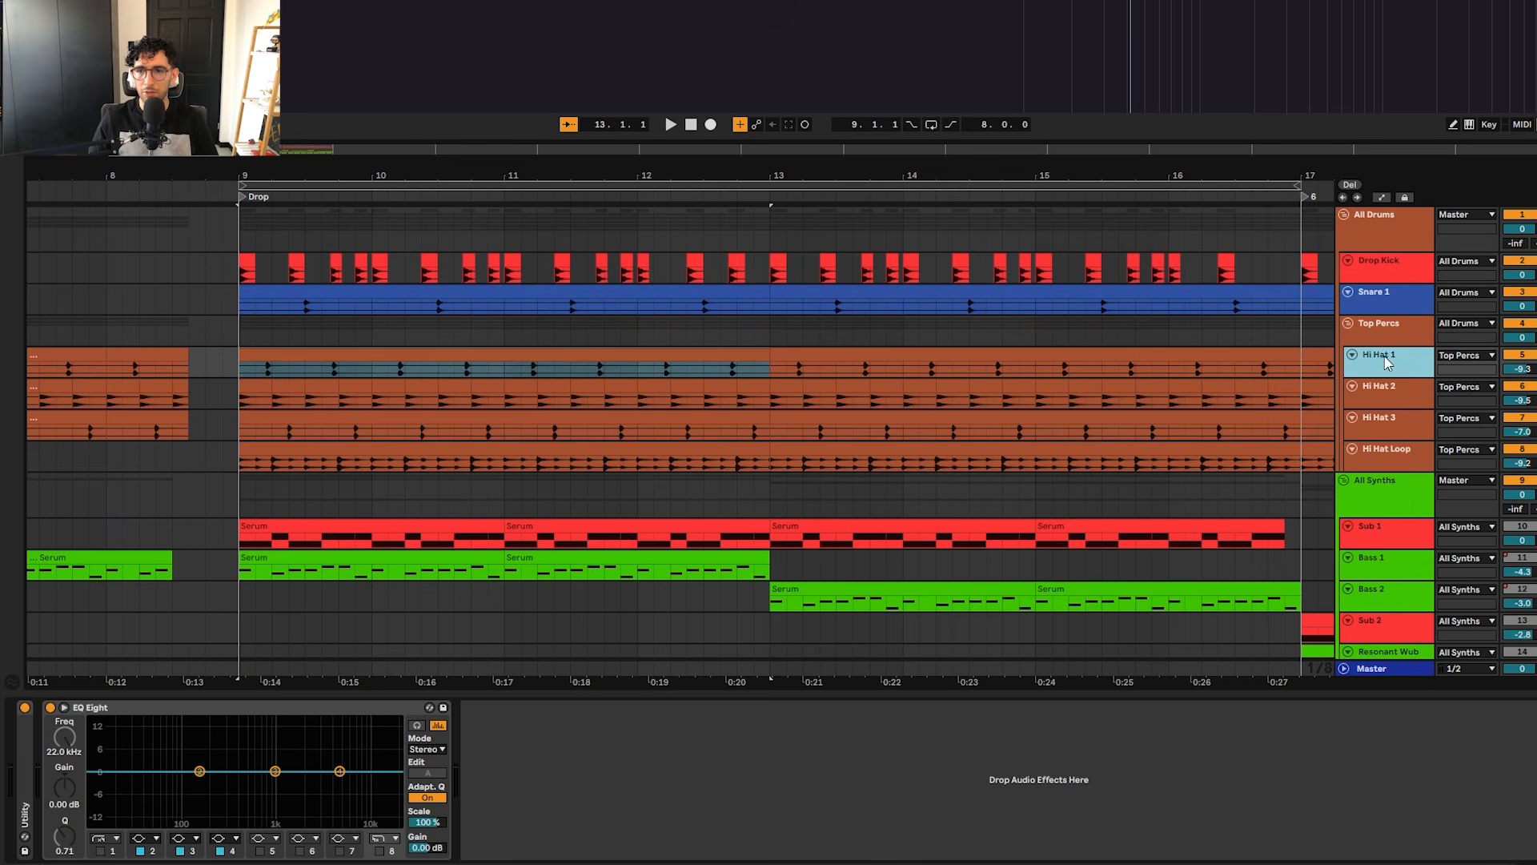
click(331, 353)
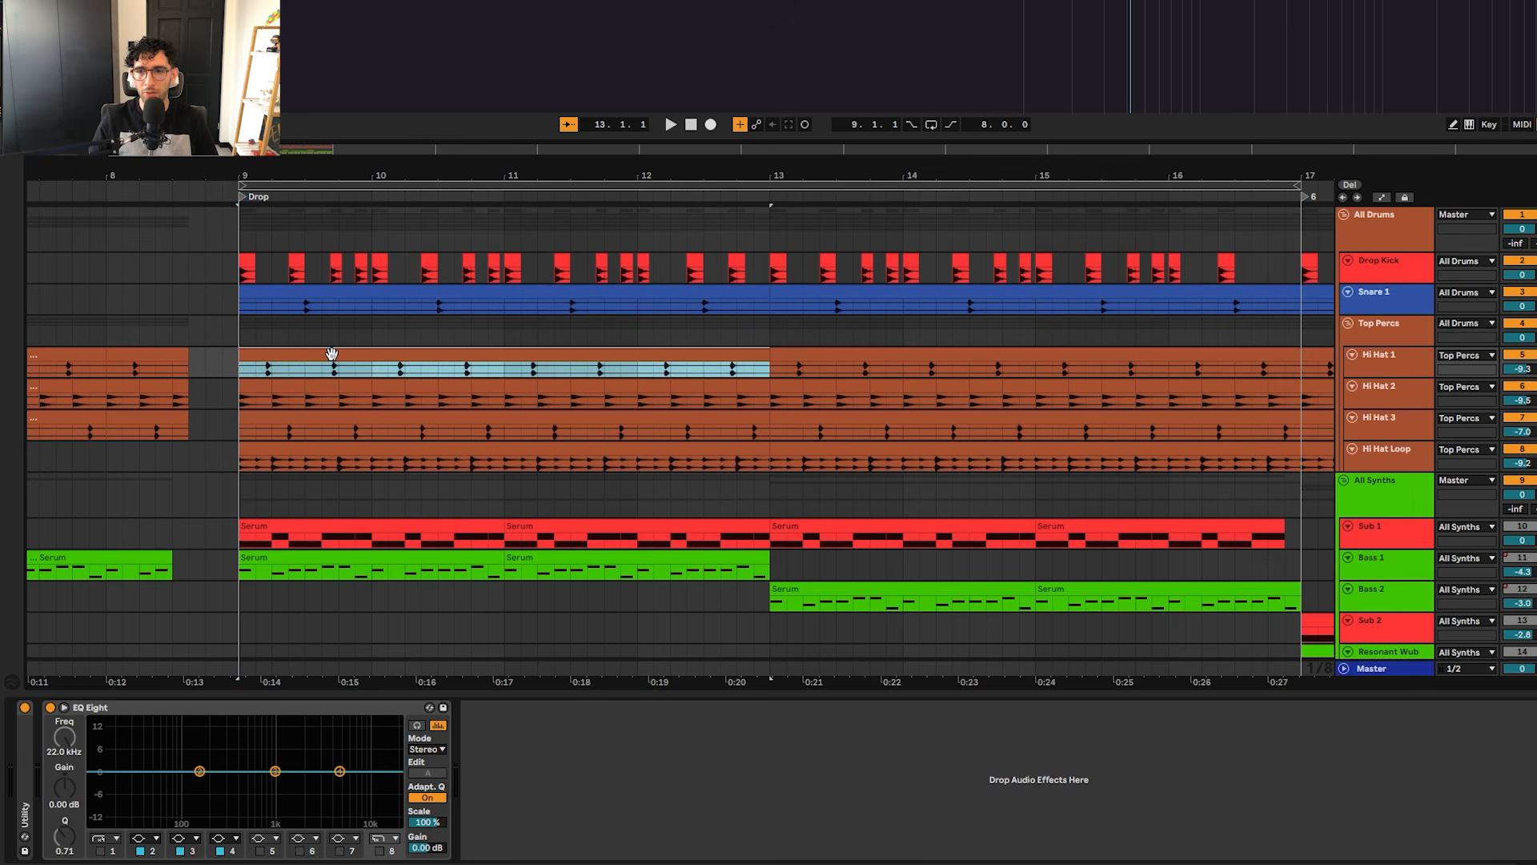
Step: Make the Drop Kick track taller and audition it in solo
click(1427, 278)
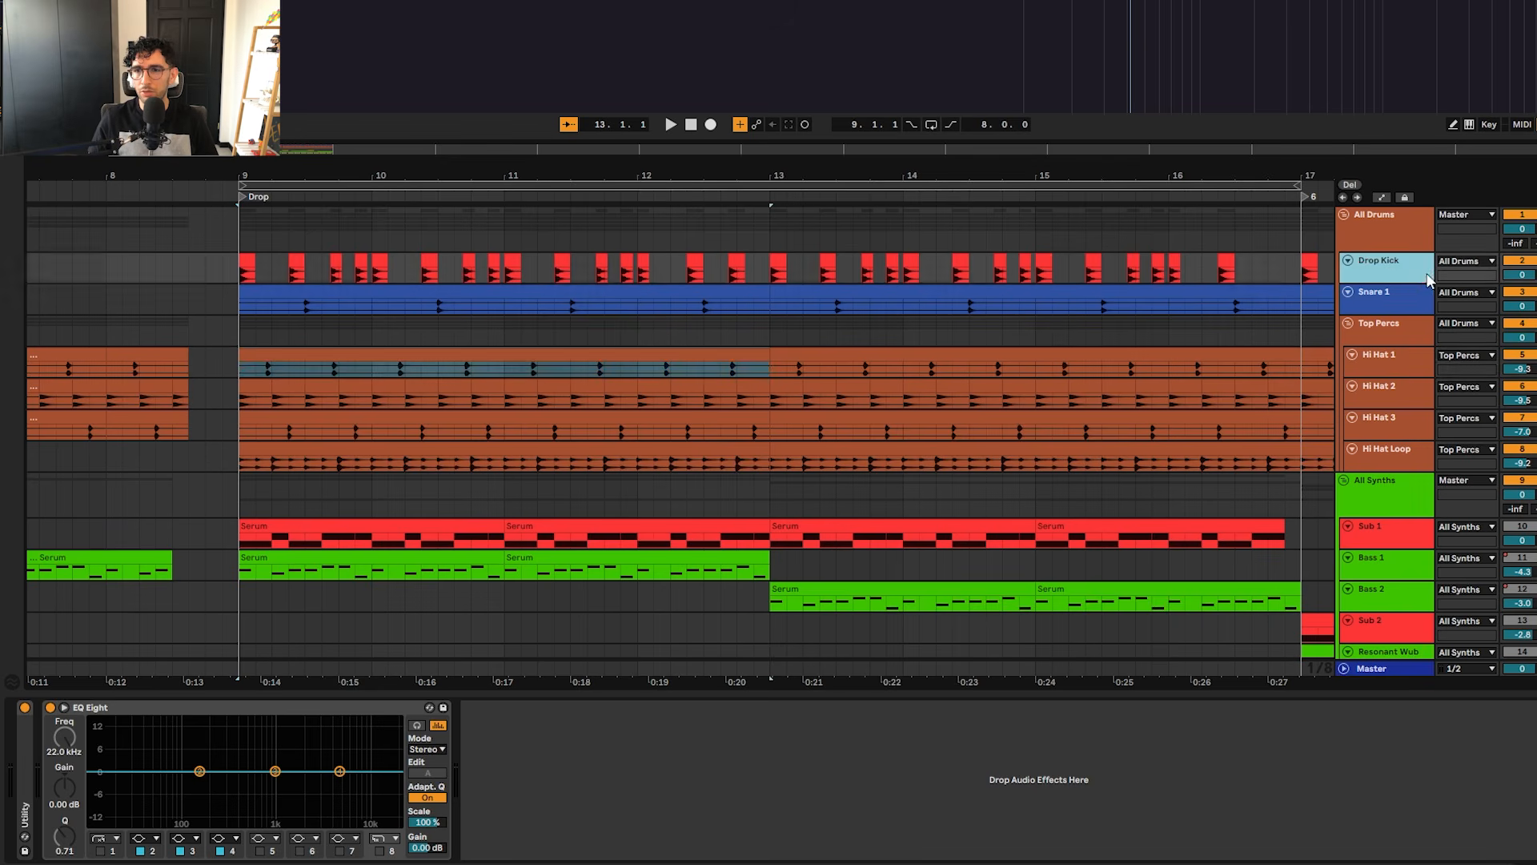
drag(1405, 282, 1405, 310)
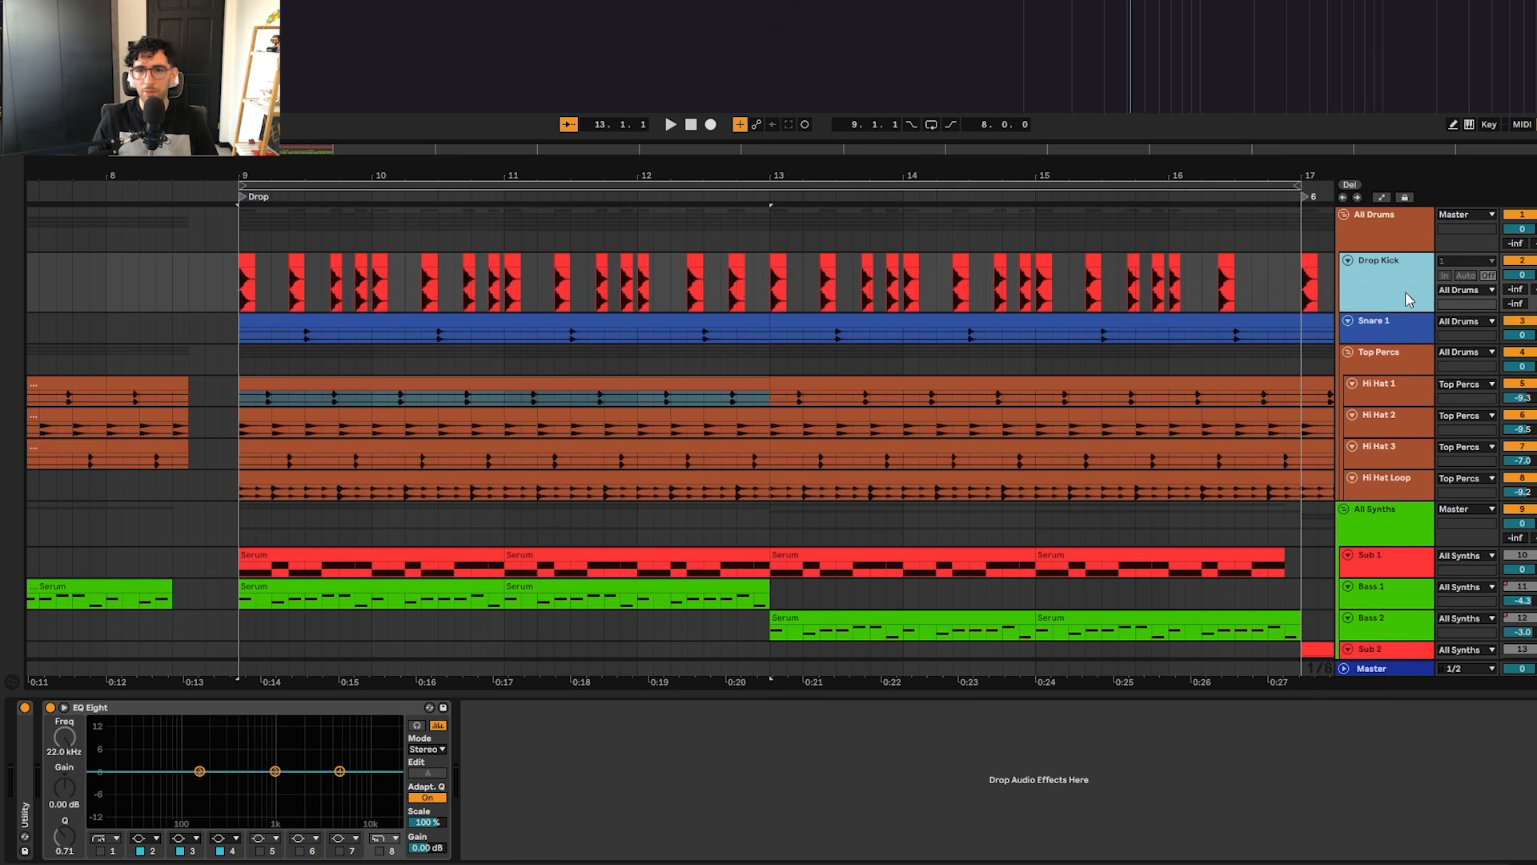
key(s)
key(space)
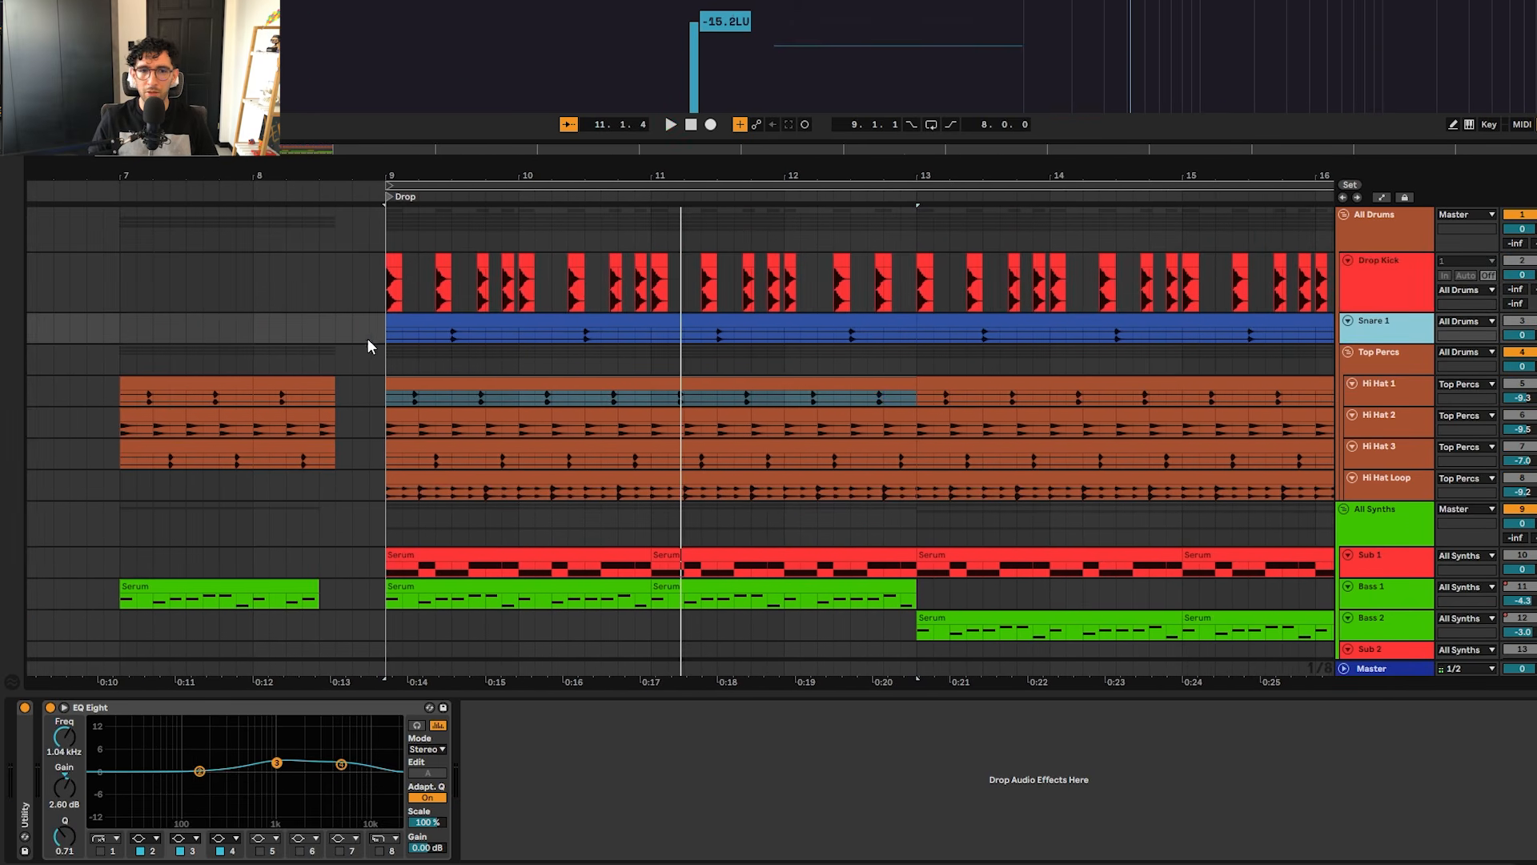
Step: Audition the Snare 1 track on its own from its first hit at 9.3
click(369, 337)
scroll(406, 339, up, 4)
click(513, 335)
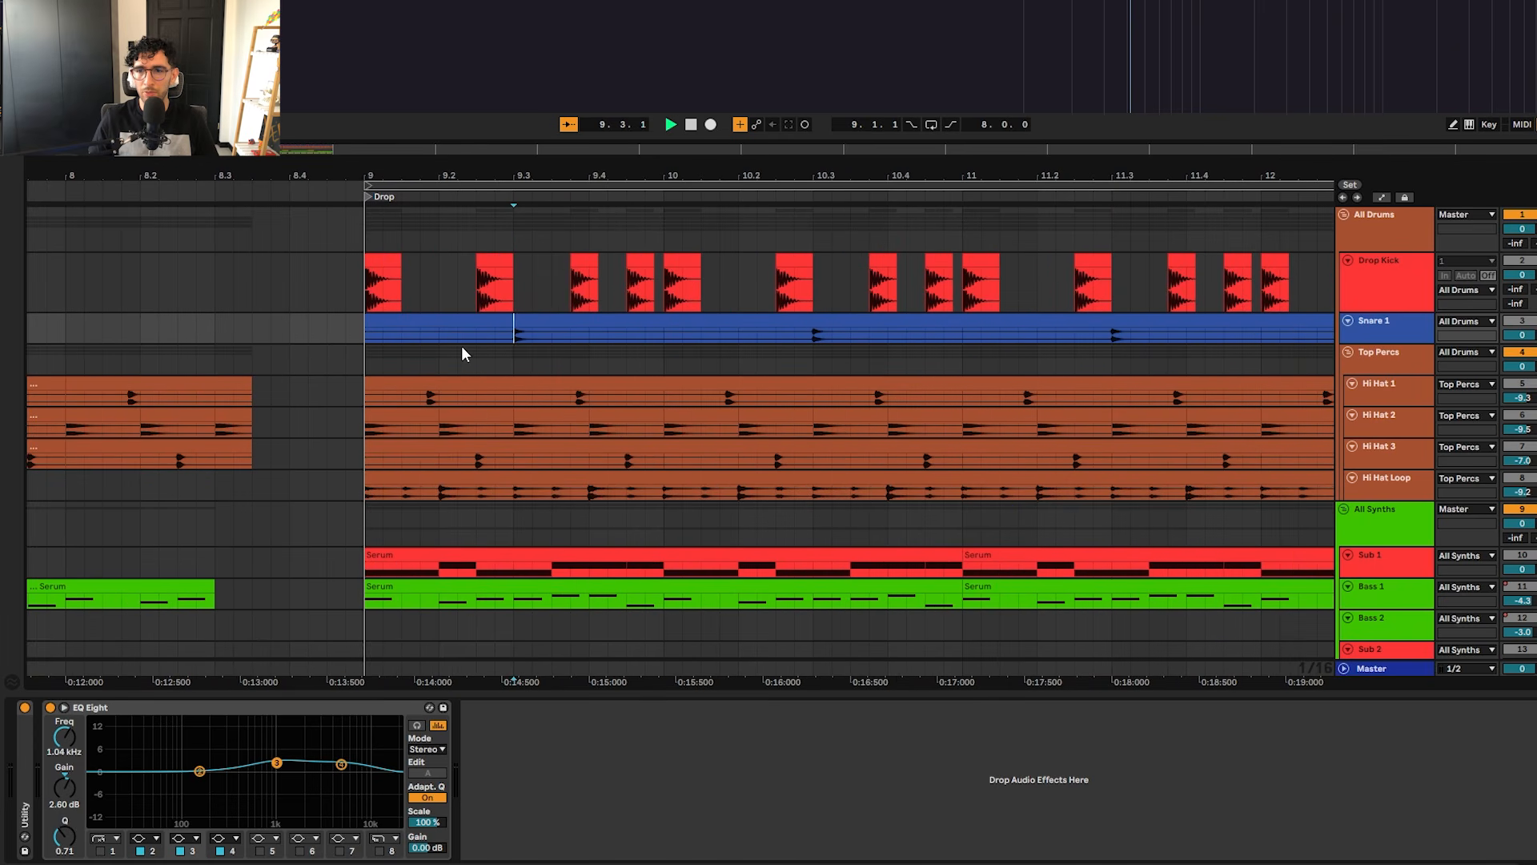
scroll(463, 350, down, 3)
key(space)
Step: Make the Hi Hat 1 track taller and play it on its own from bar 9
click(1376, 364)
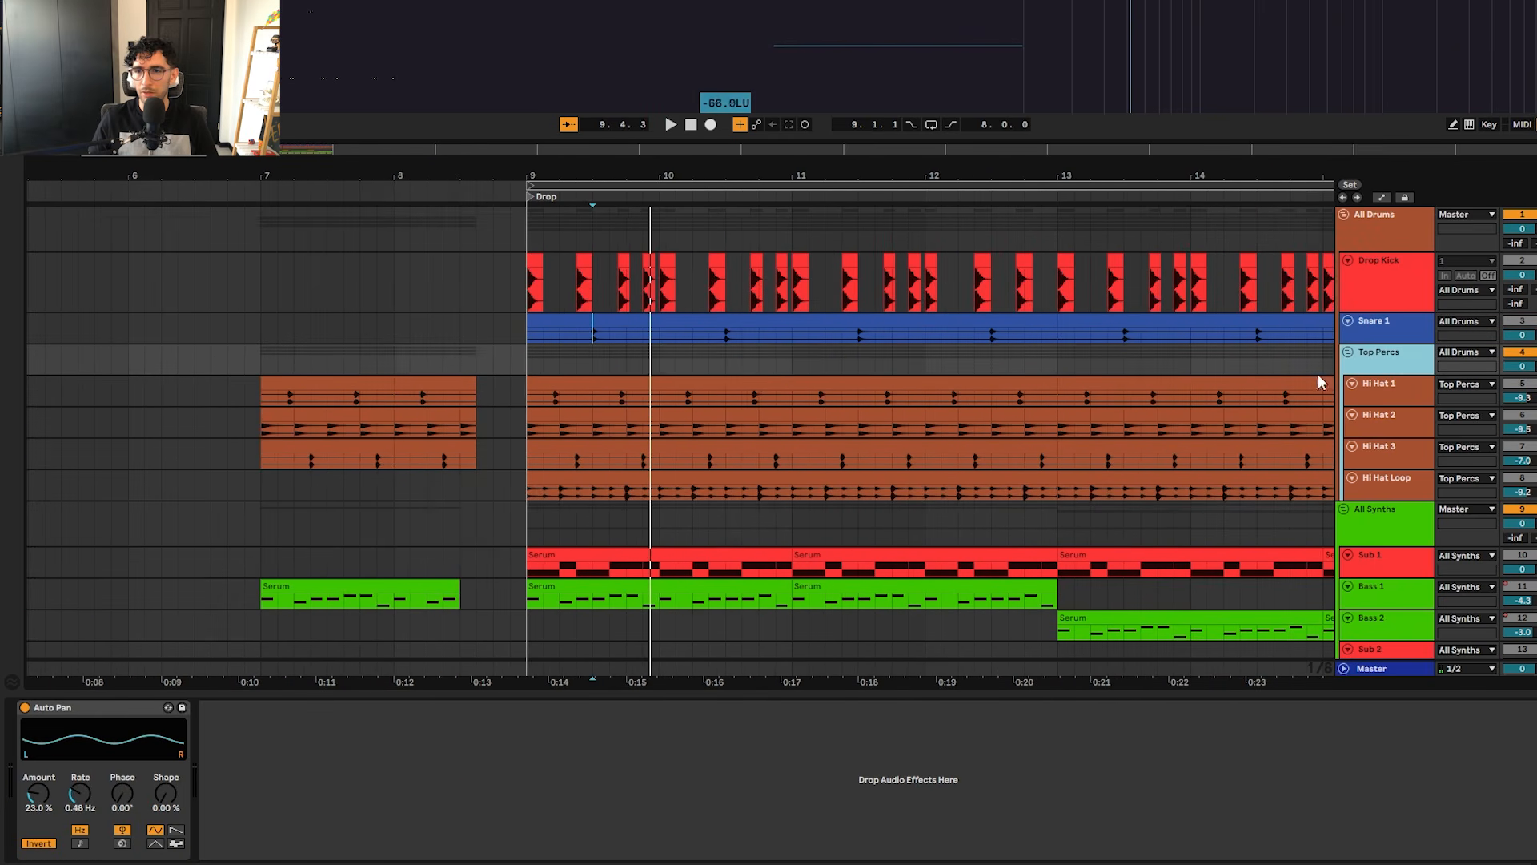
click(581, 378)
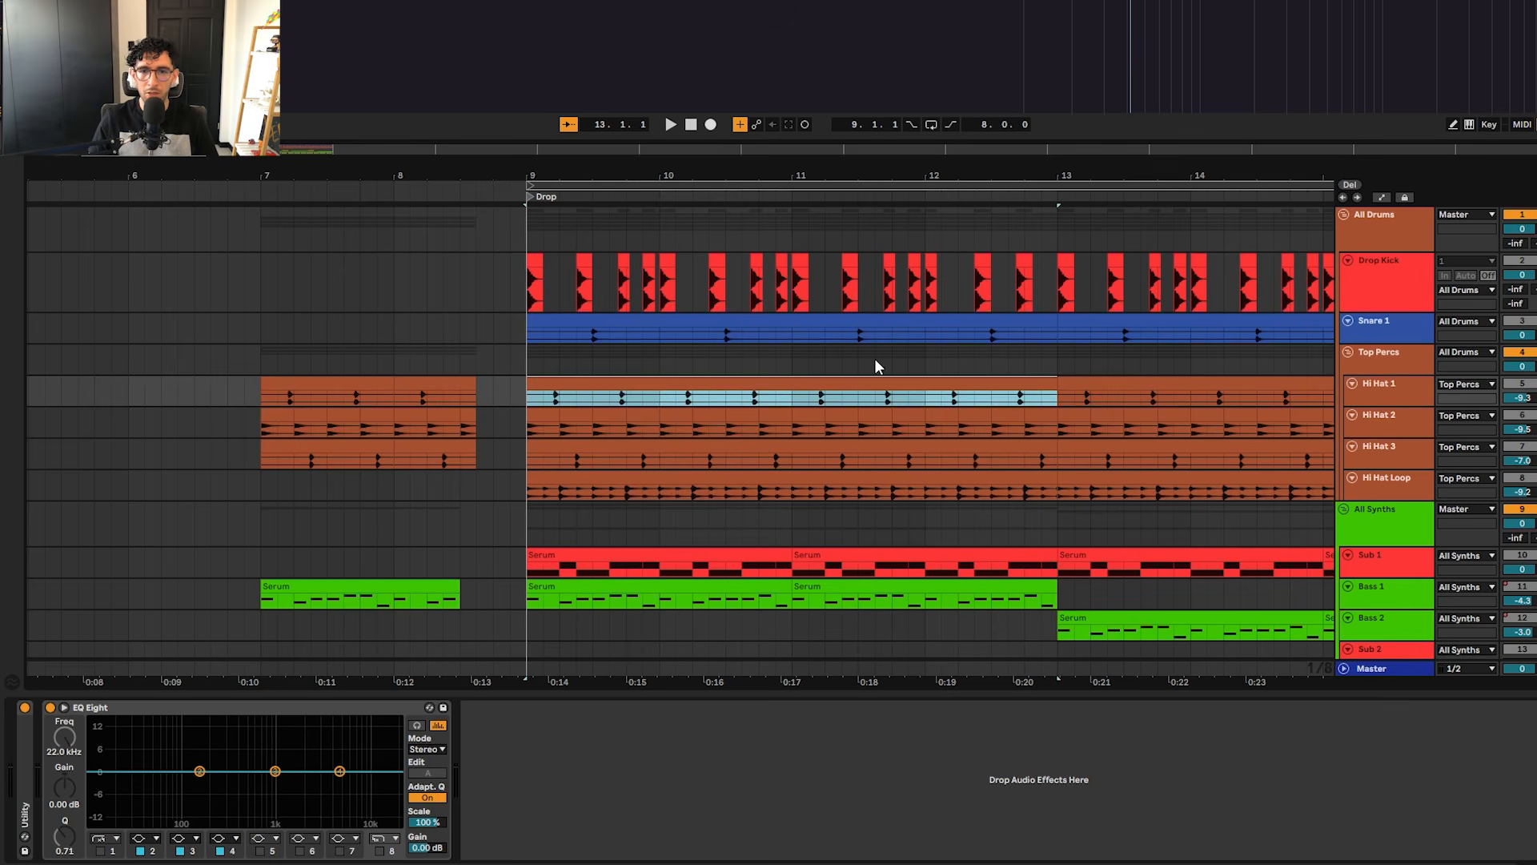
click(1385, 391)
drag(1377, 403, 1377, 432)
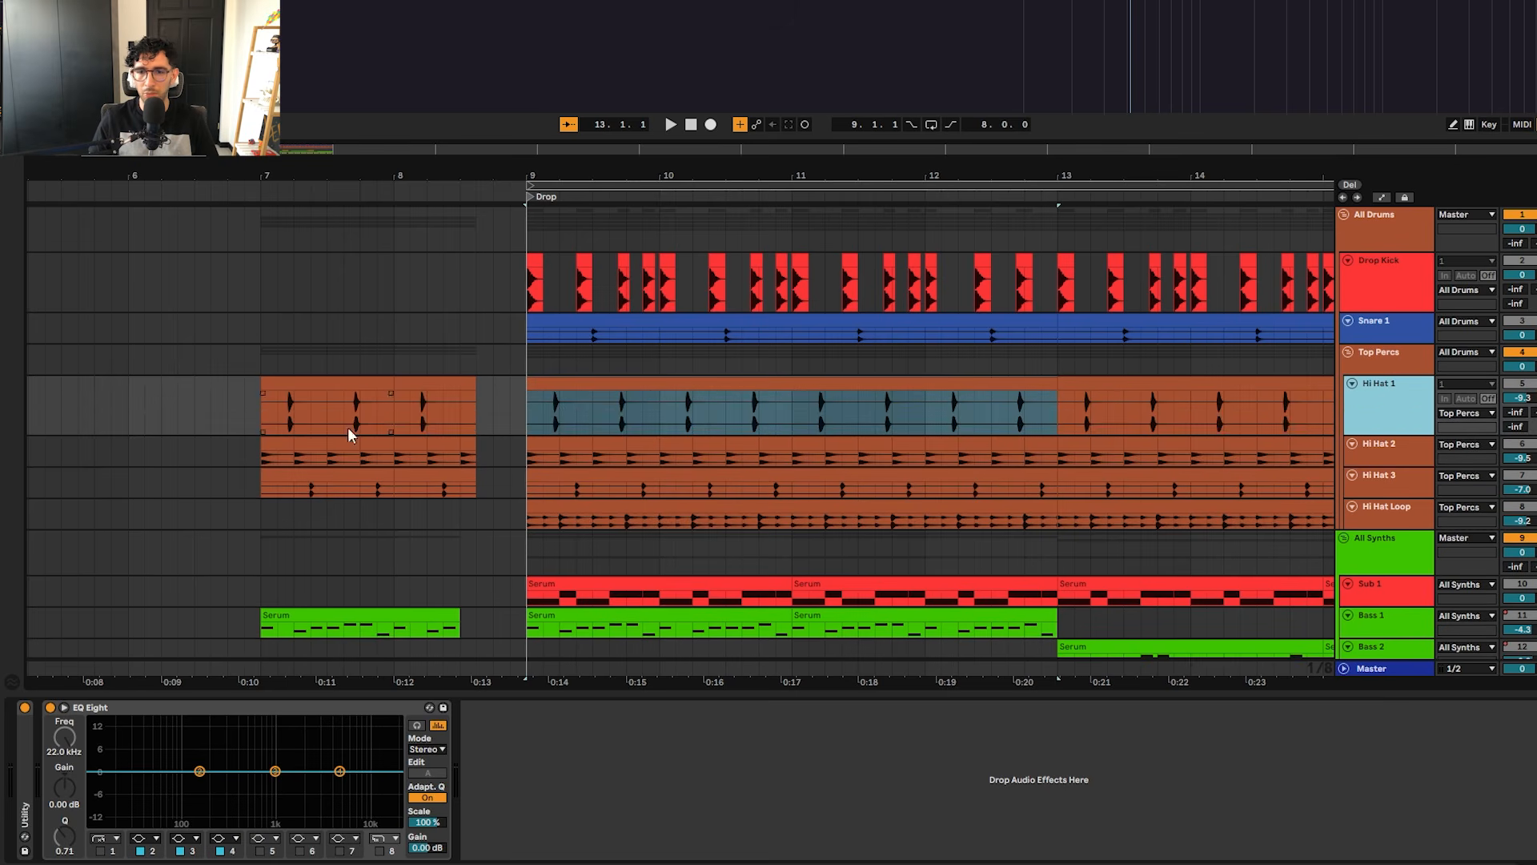
click(595, 418)
click(522, 411)
key(space)
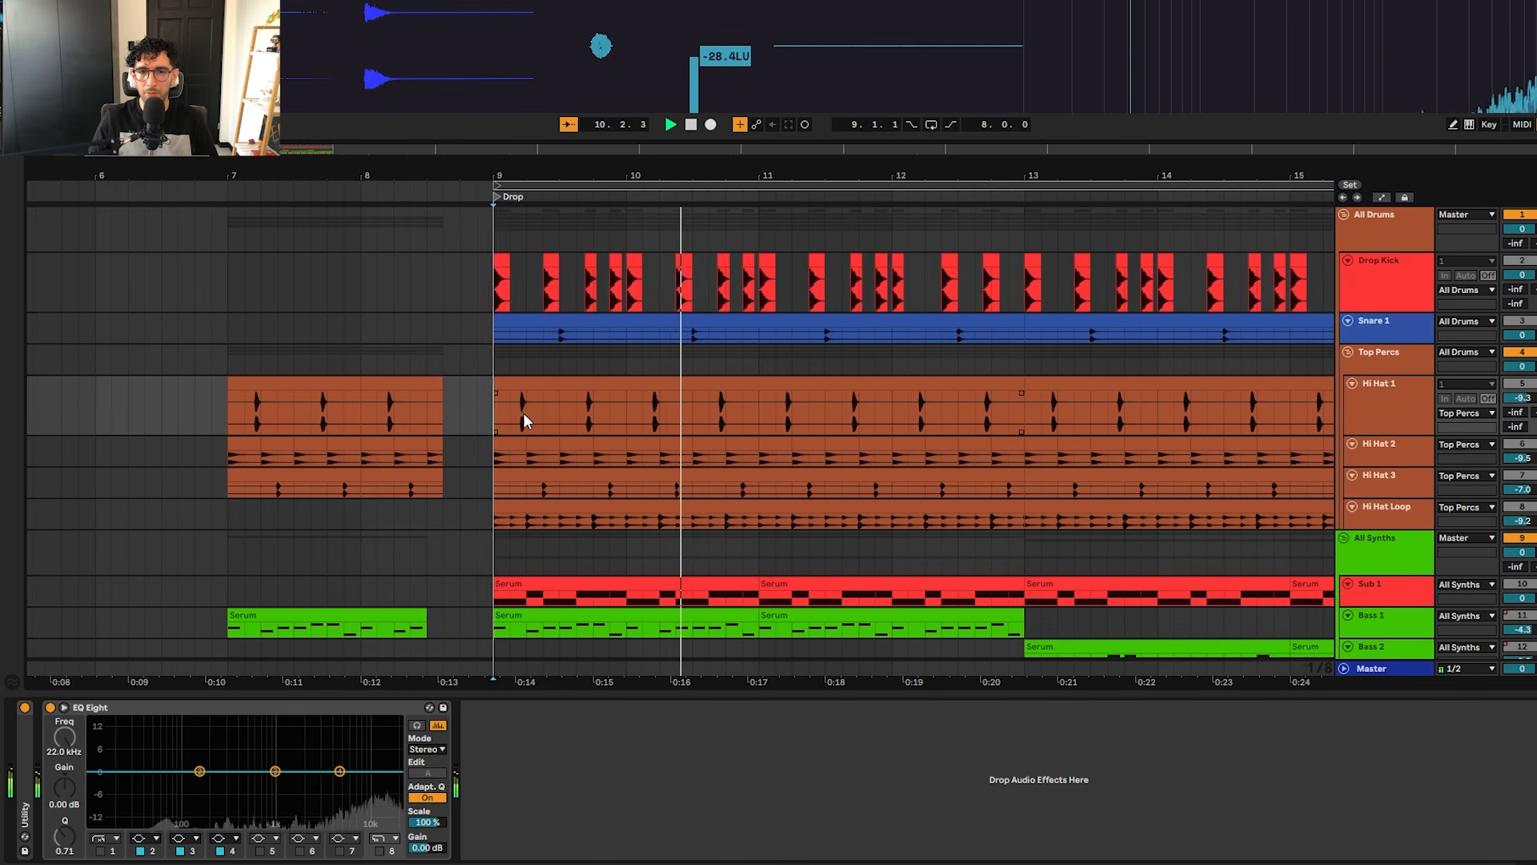
Step: Audition the Hi Hat 2 track on its own from bar 9
click(433, 454)
key(space)
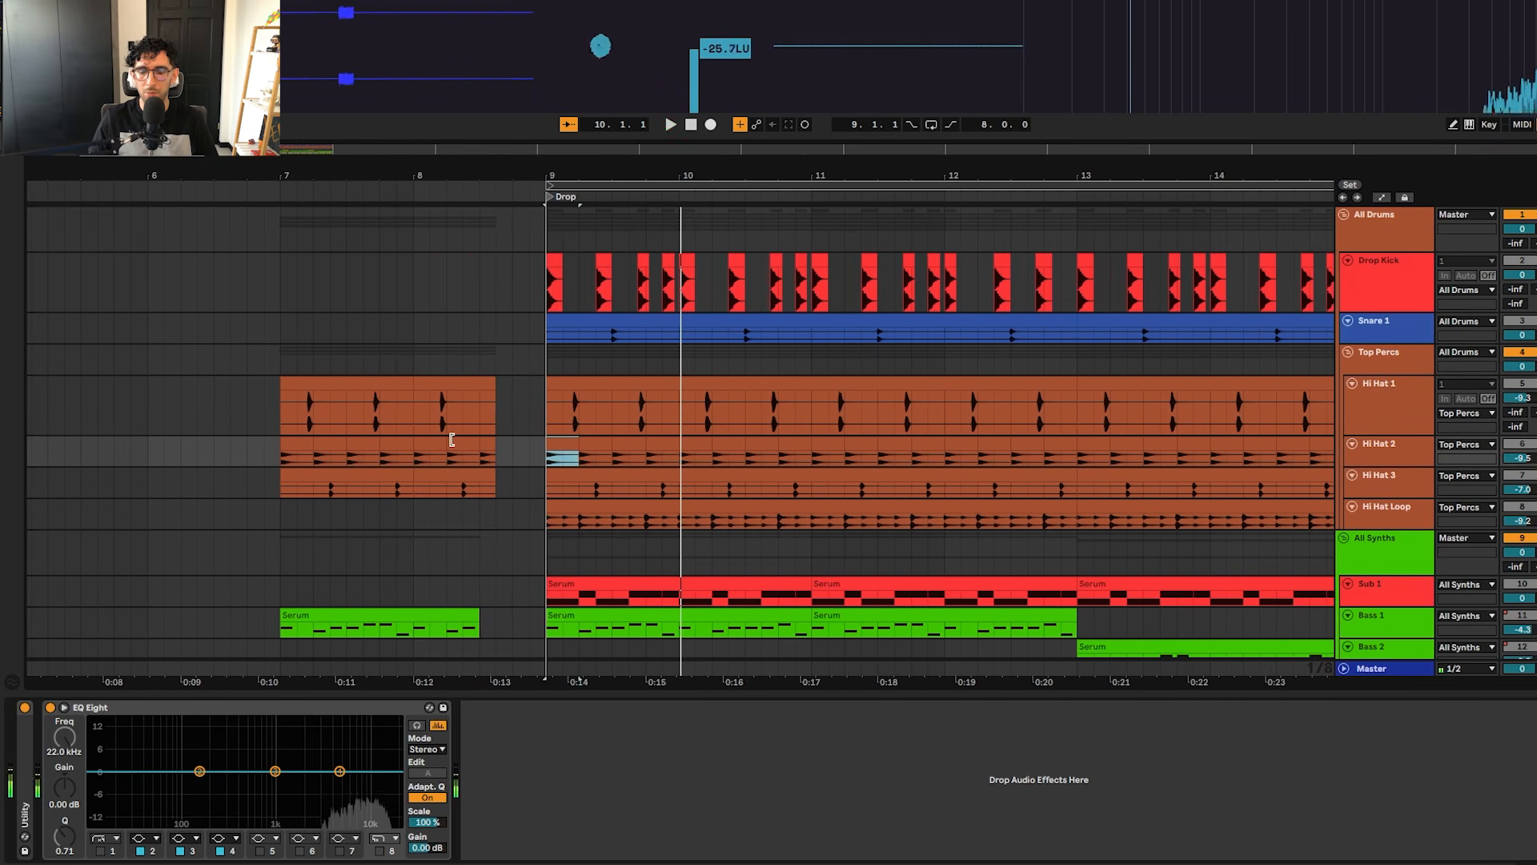
key(space)
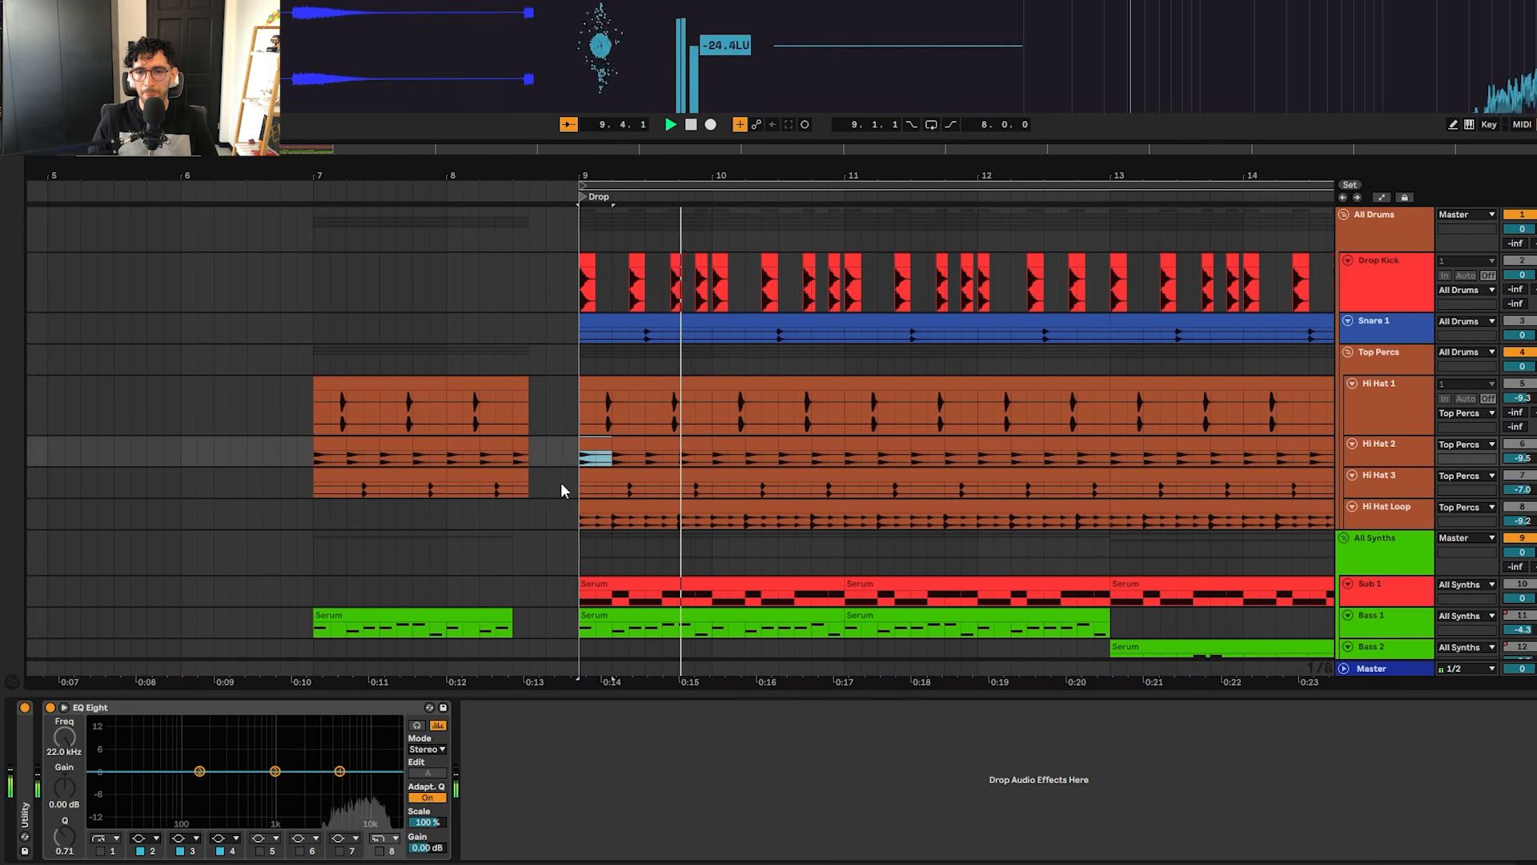
key(space)
Step: Audition the Hi Hat 3 track on its own from 9.2
click(585, 483)
key(plus)
key(plus)
key(space)
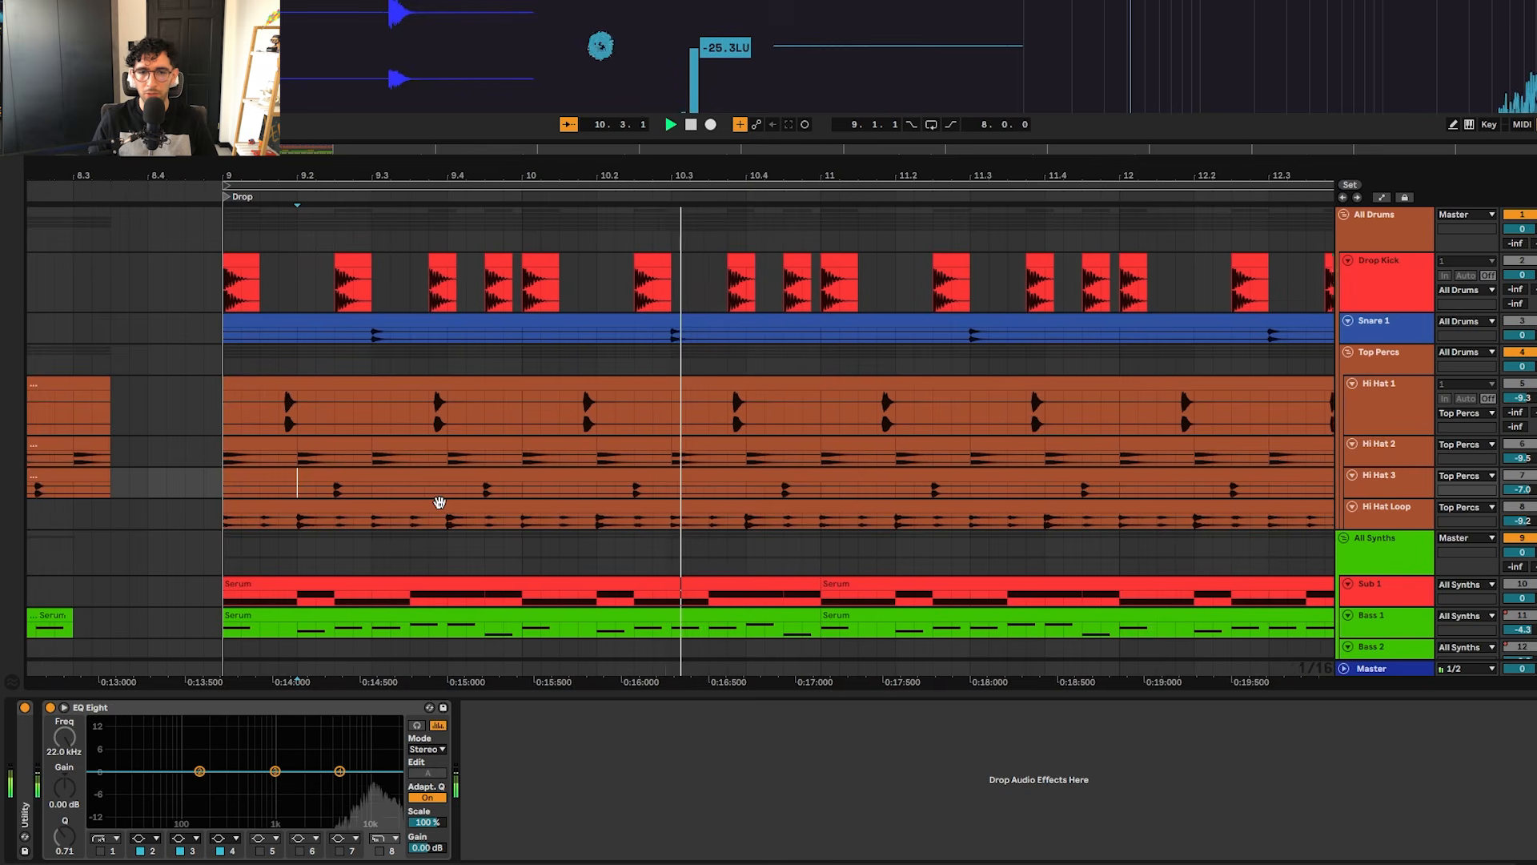
key(space)
Step: Select the Hi Hat Loop clip from bar 9 to 13 and play that track on its own
scroll(462, 502, down, 3)
click(463, 502)
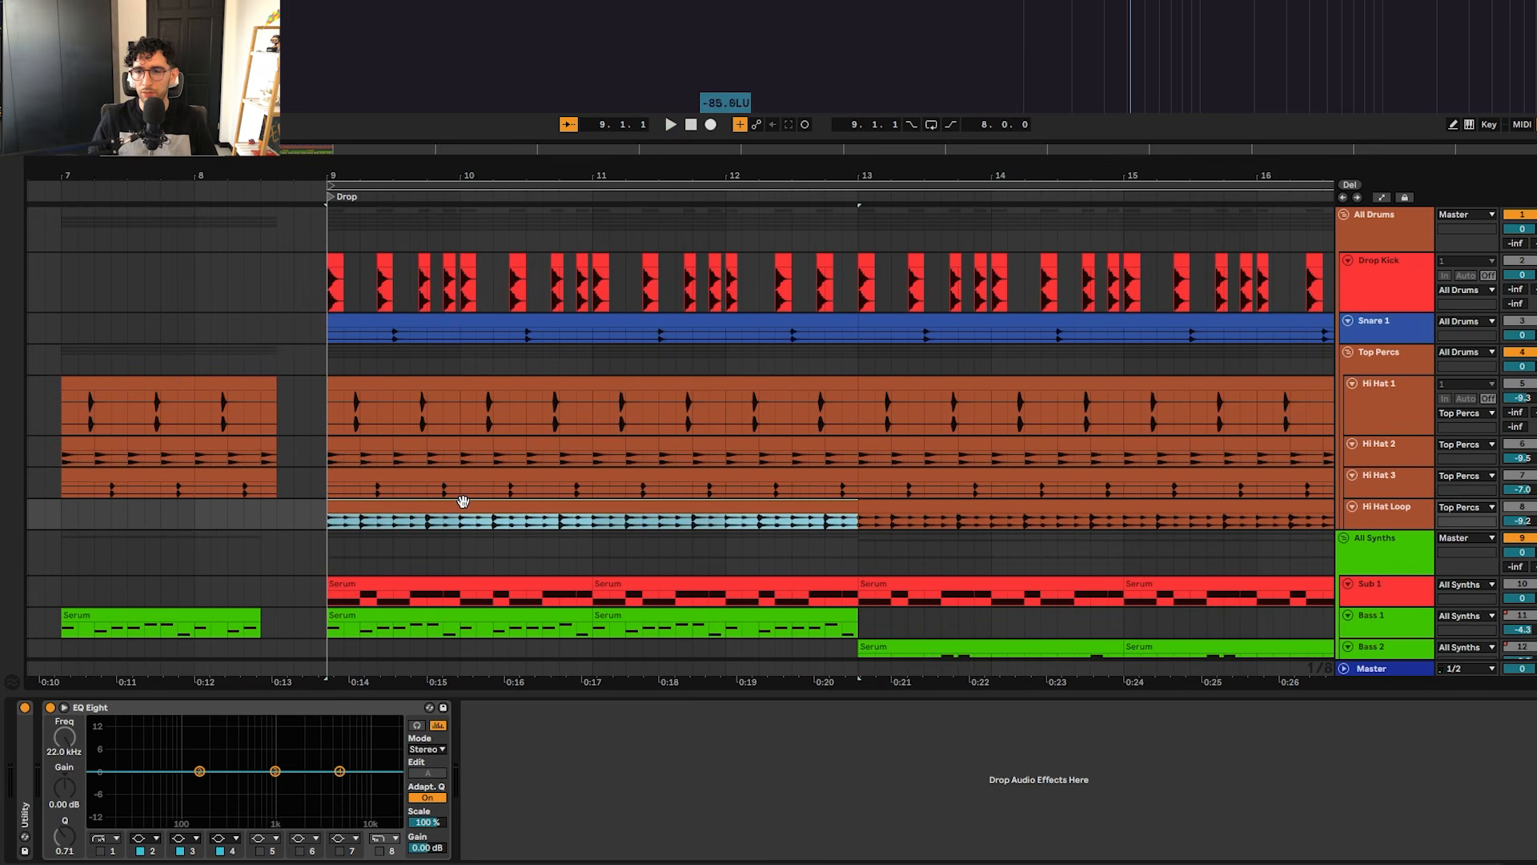
key(space)
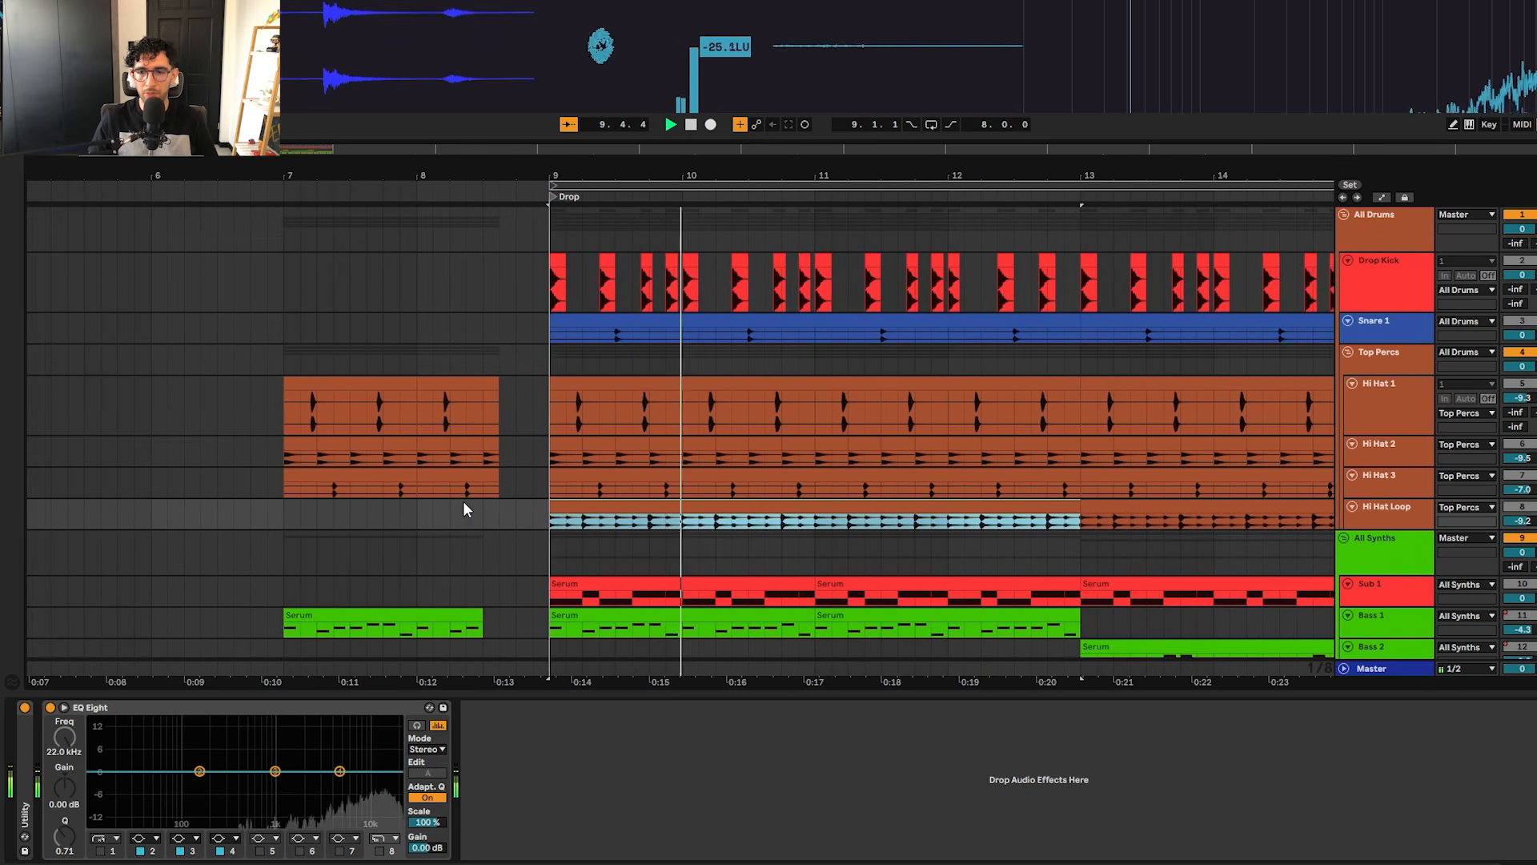
key(space)
Step: Mute the Hi Hat 1 track and play the All Drums group from the start of the drop without it
click(460, 389)
click(445, 427)
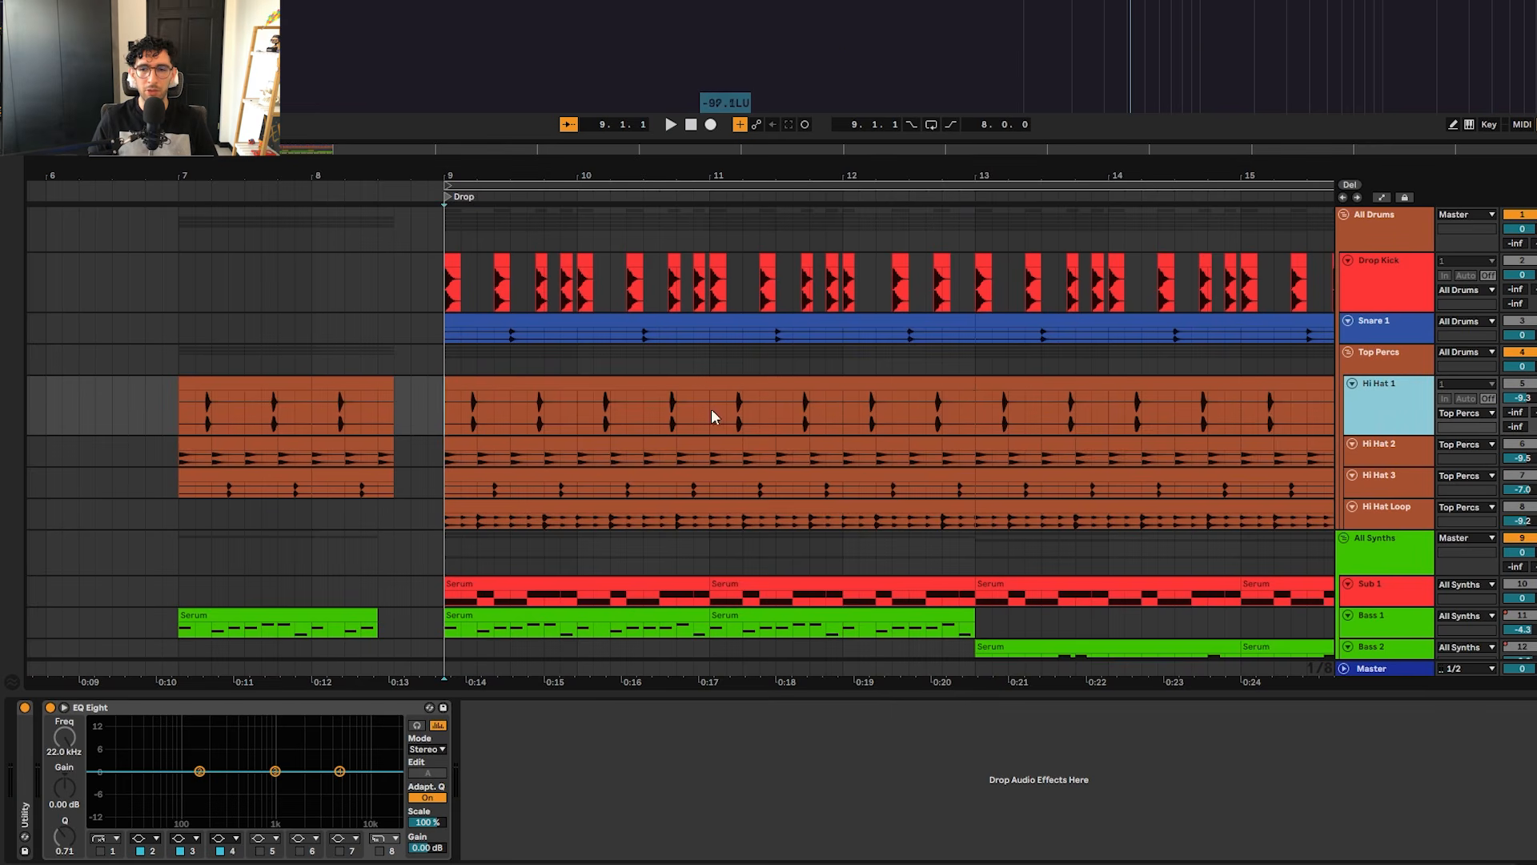
scroll(501, 409, up, 5)
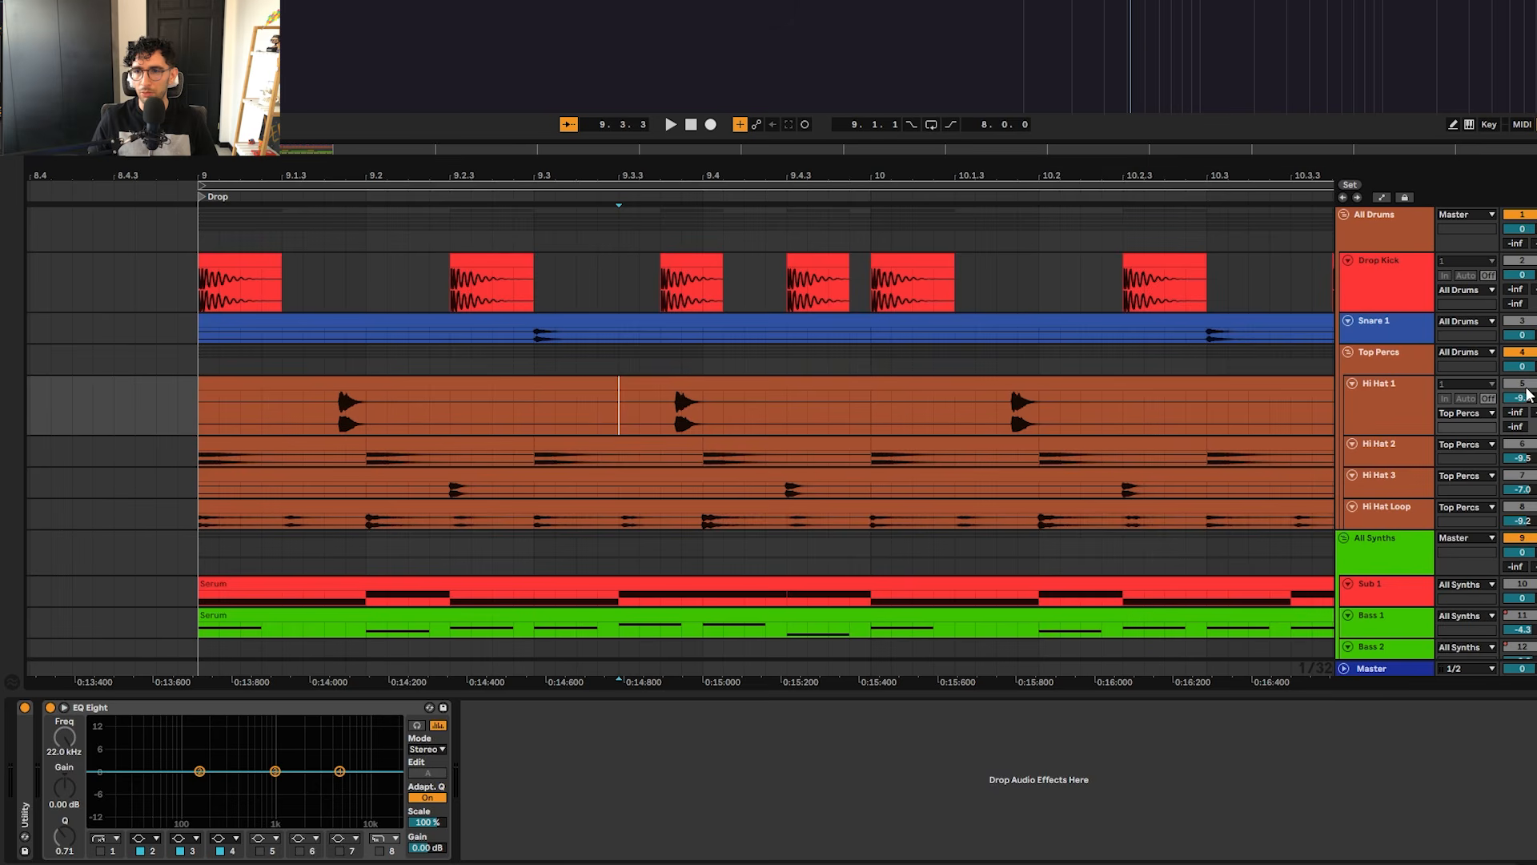
click(1403, 368)
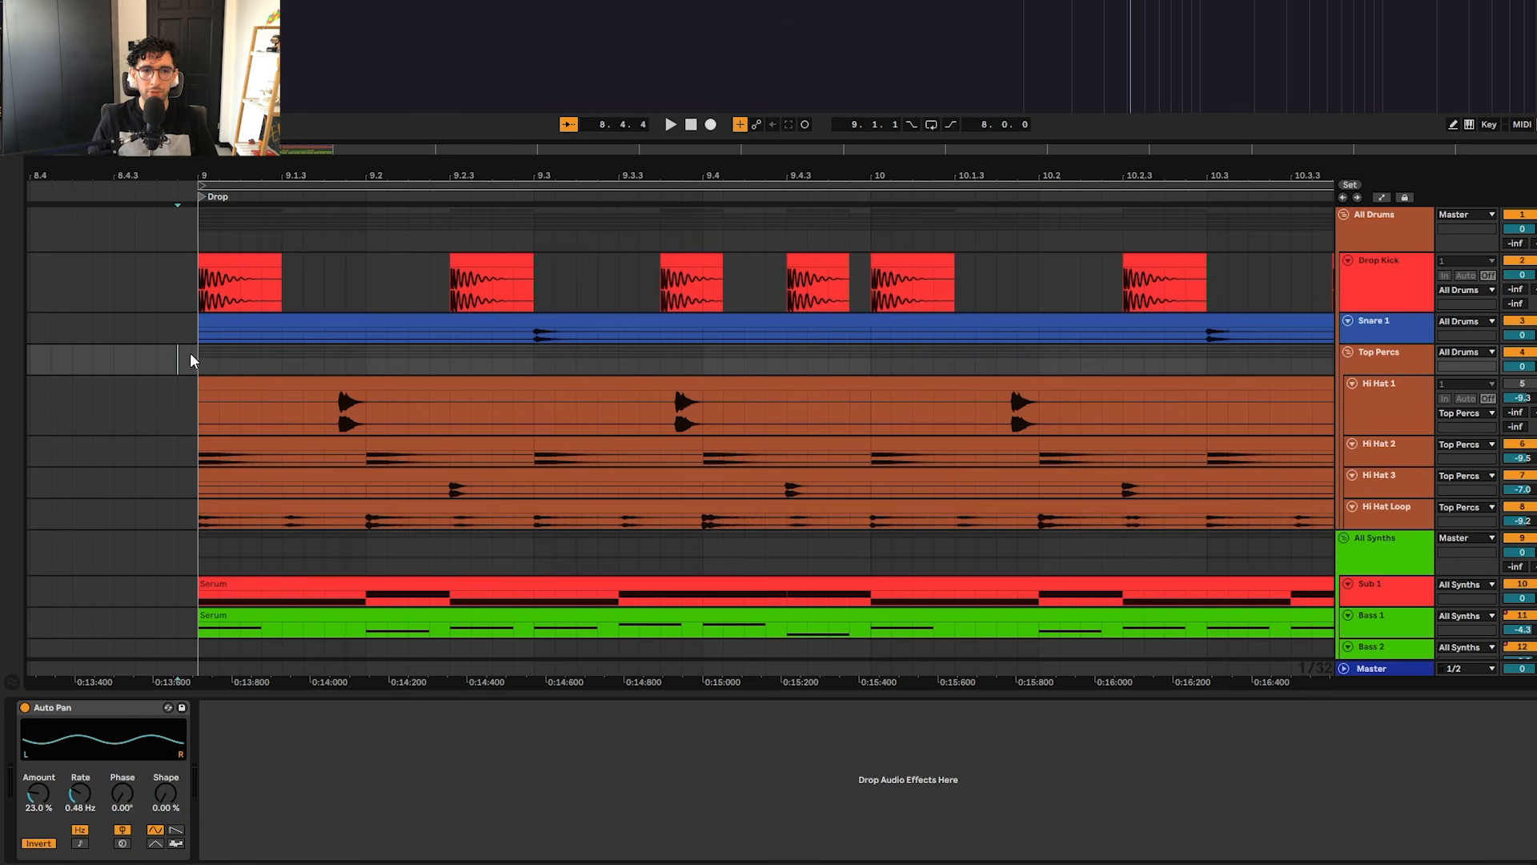
click(1374, 241)
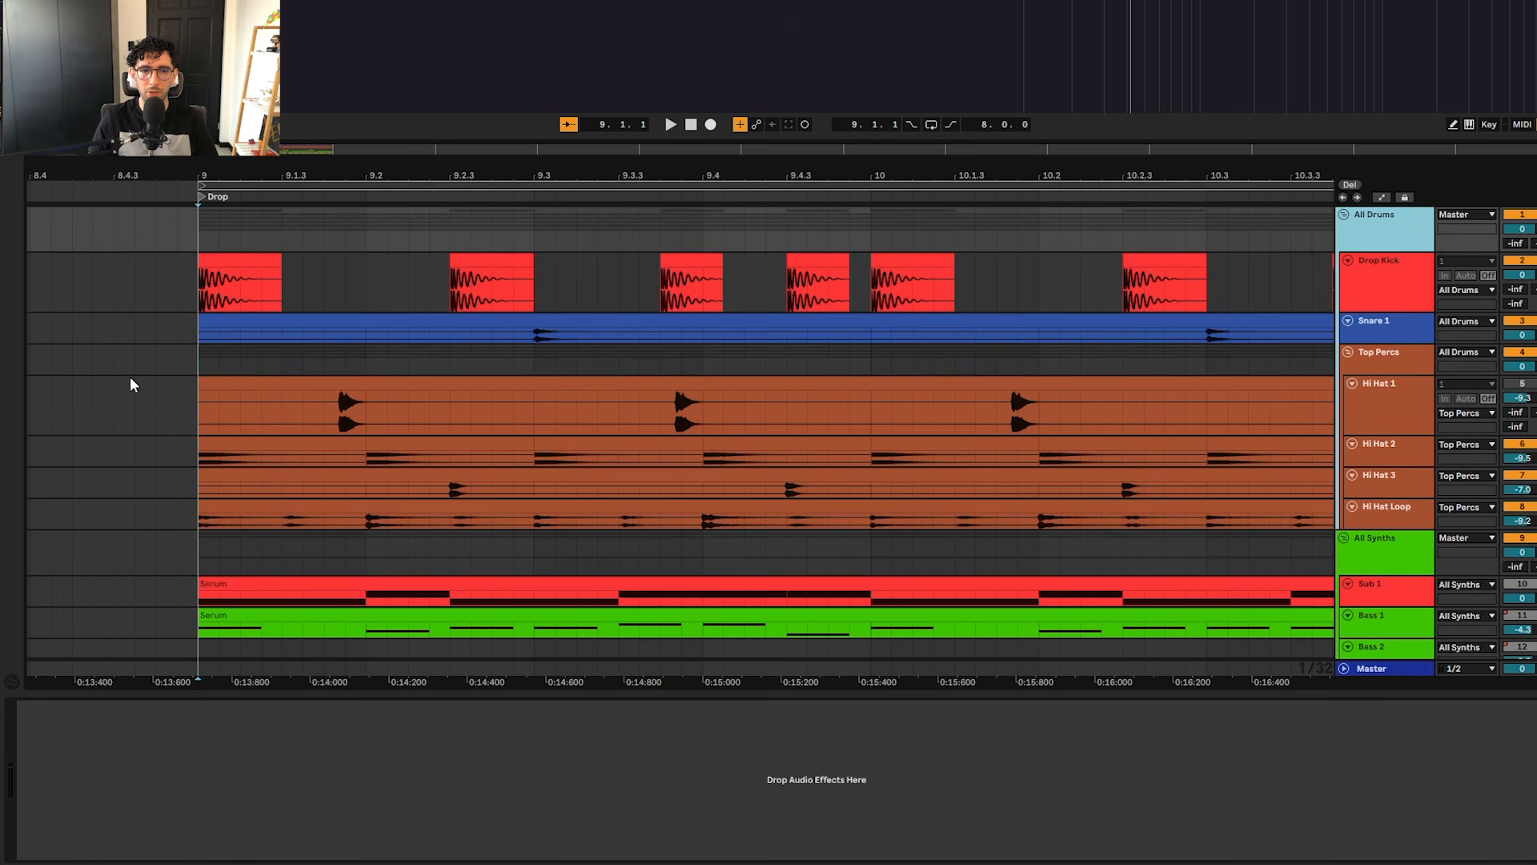
click(179, 352)
key(space)
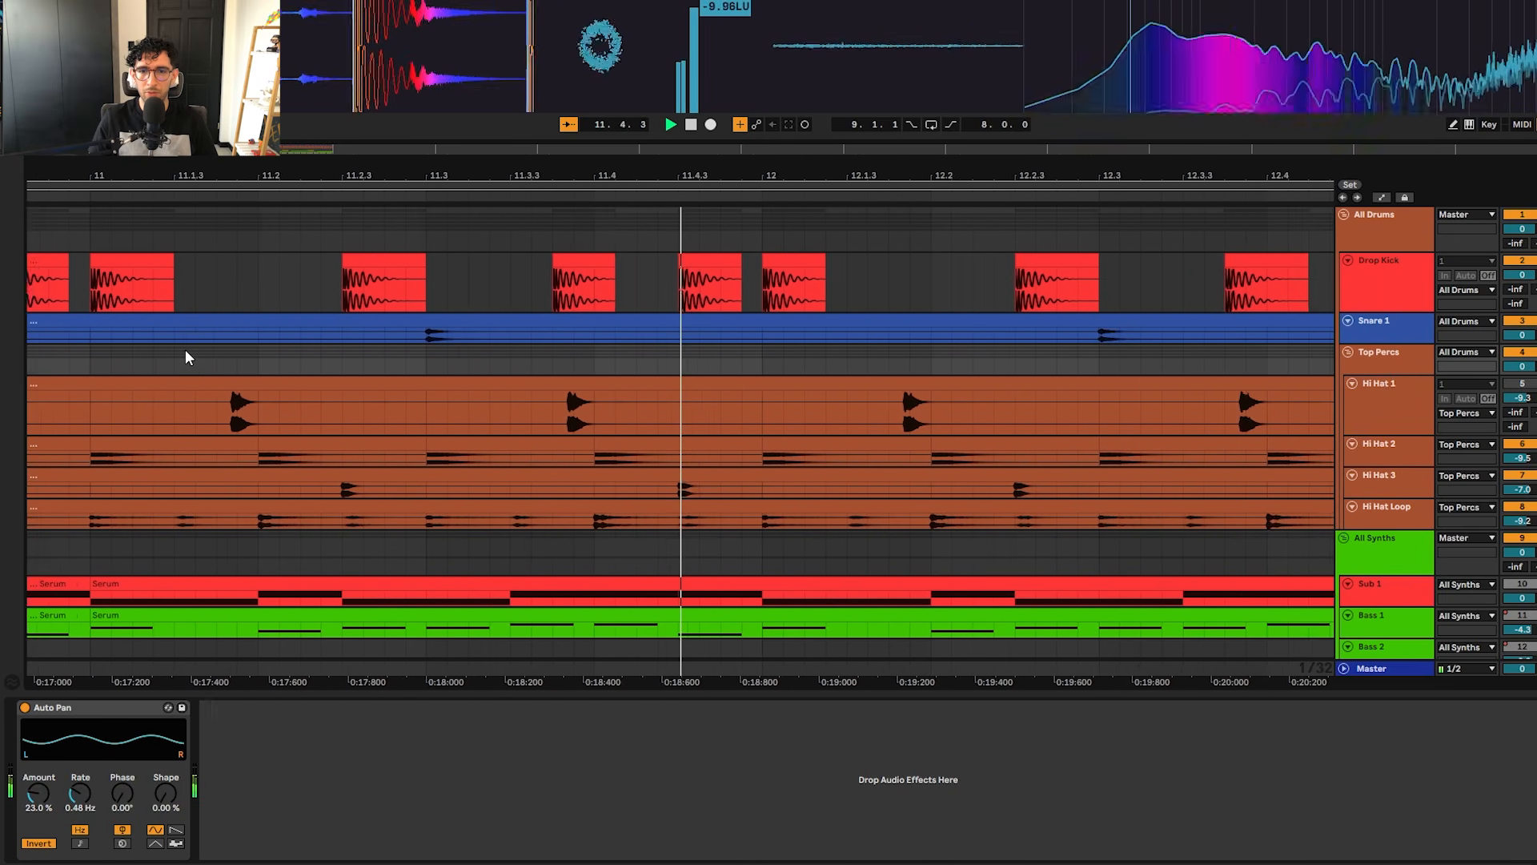
key(space)
Step: Unmute the Hi Hat 1 track and play the drums from bar 9 with it included
scroll(703, 346, down, 3)
drag(300, 404, 897, 441)
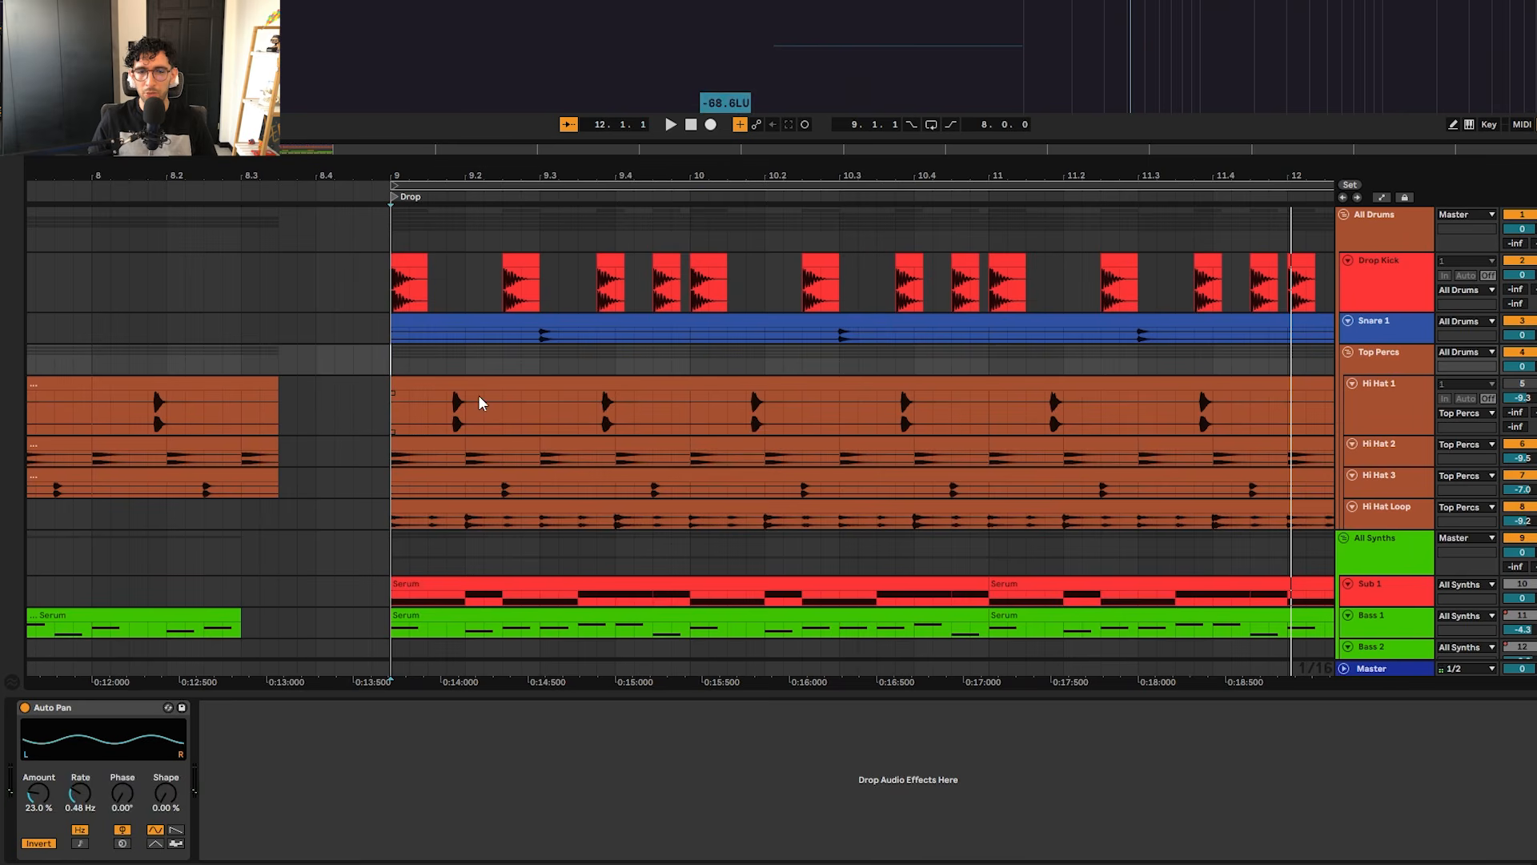
click(448, 412)
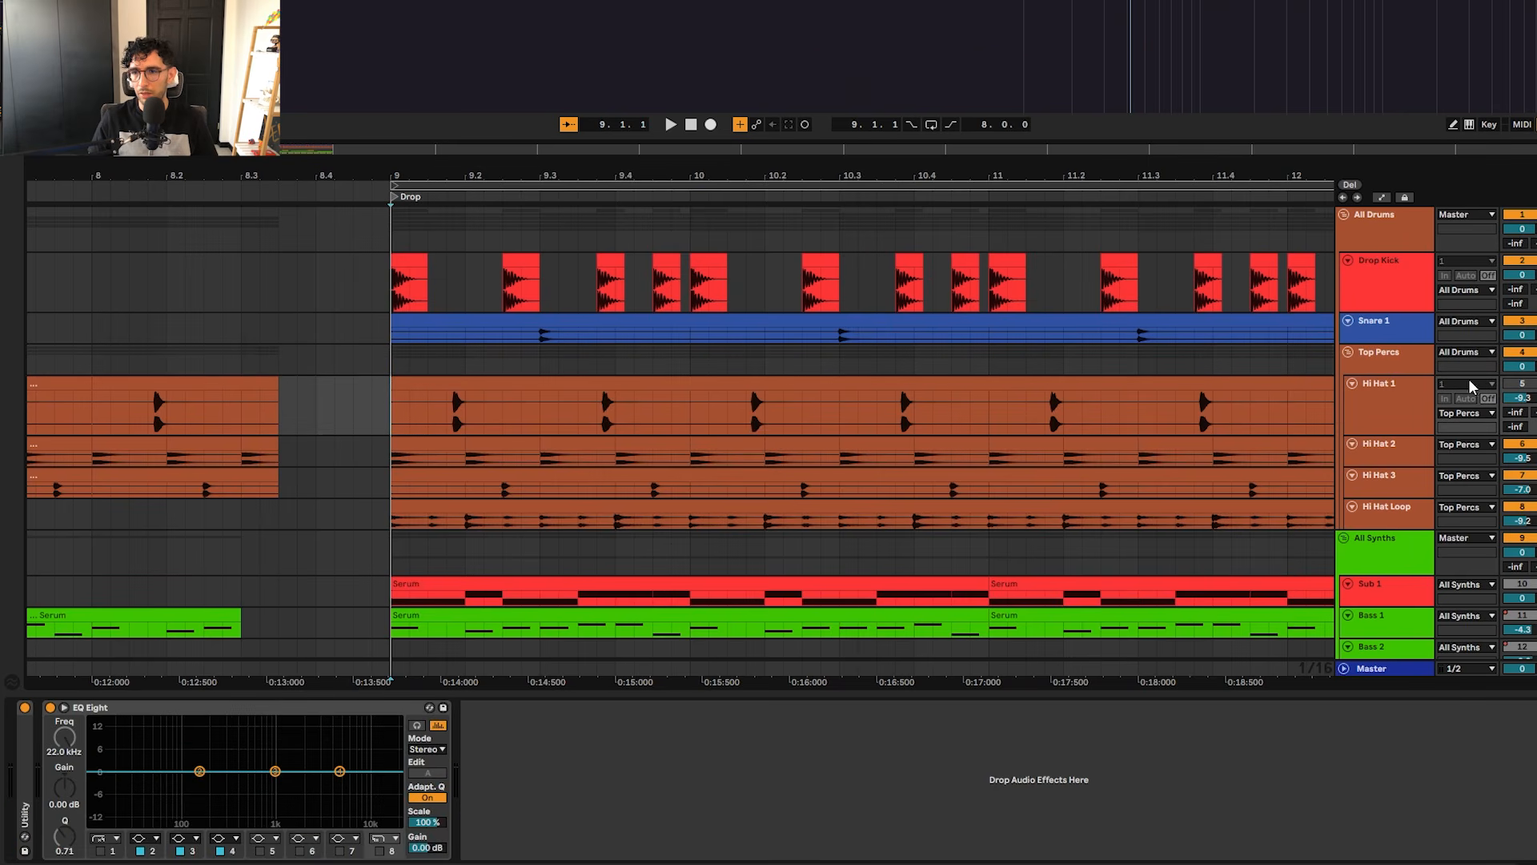
key(space)
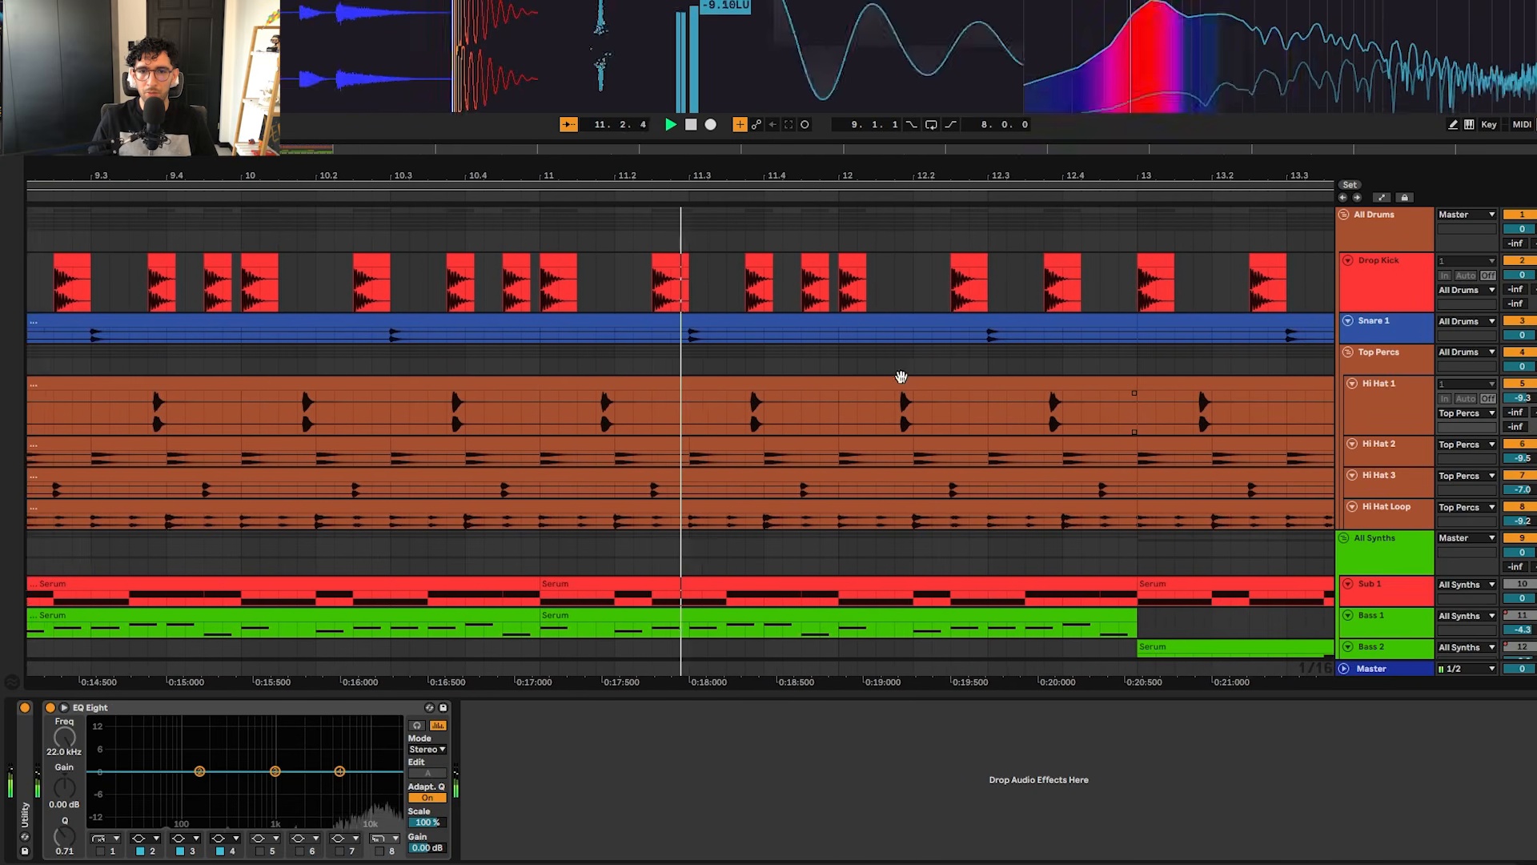
key(space)
Step: Select the single Hi Hat 1 hit just before 11.4 to examine its placement in the pattern
scroll(723, 417, up, 3)
drag(615, 458, 631, 414)
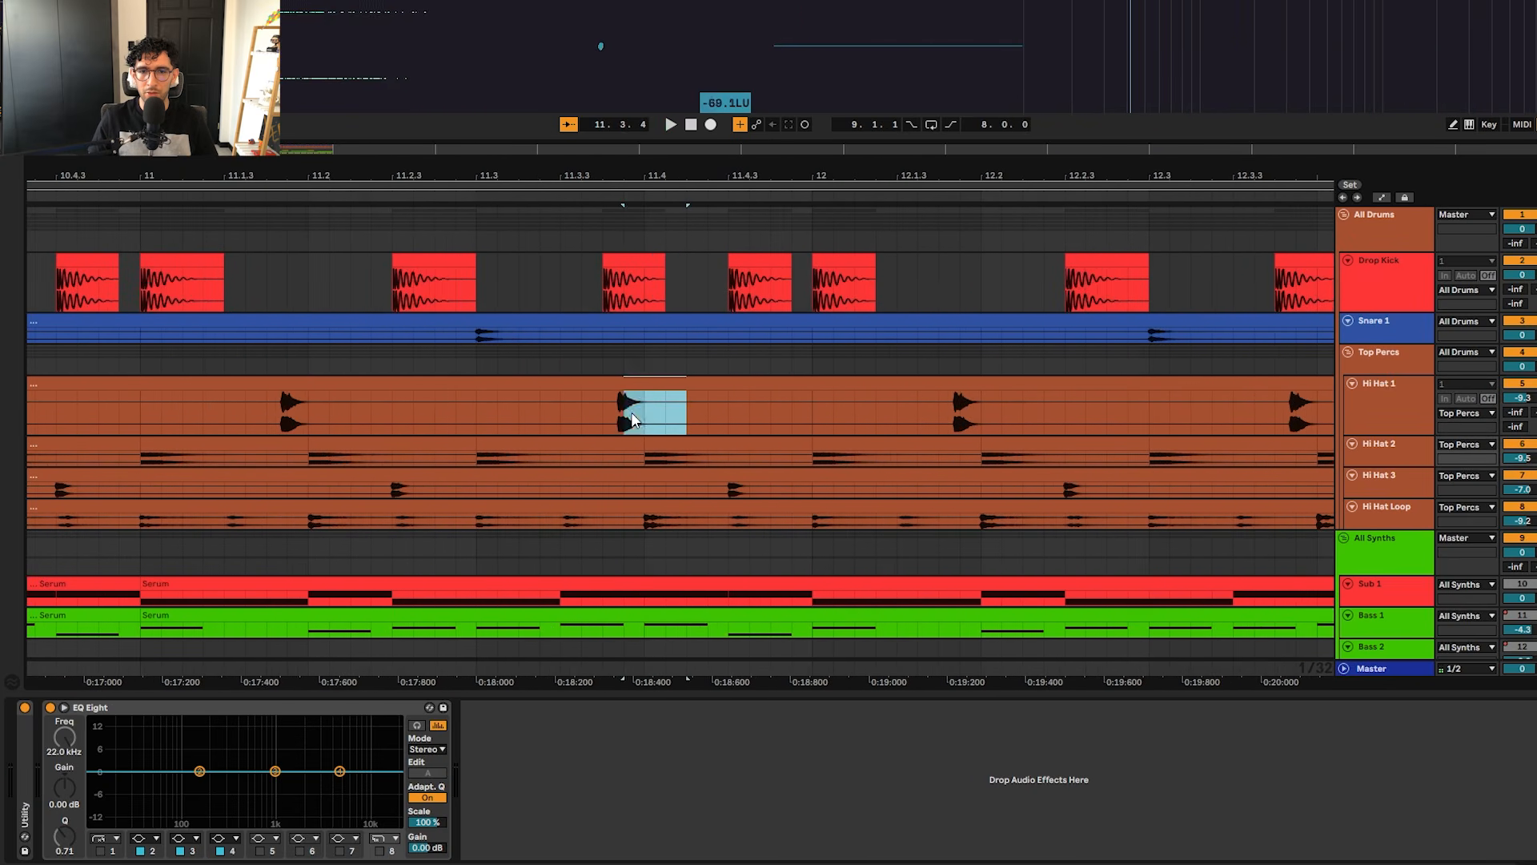
scroll(590, 413, down, 3)
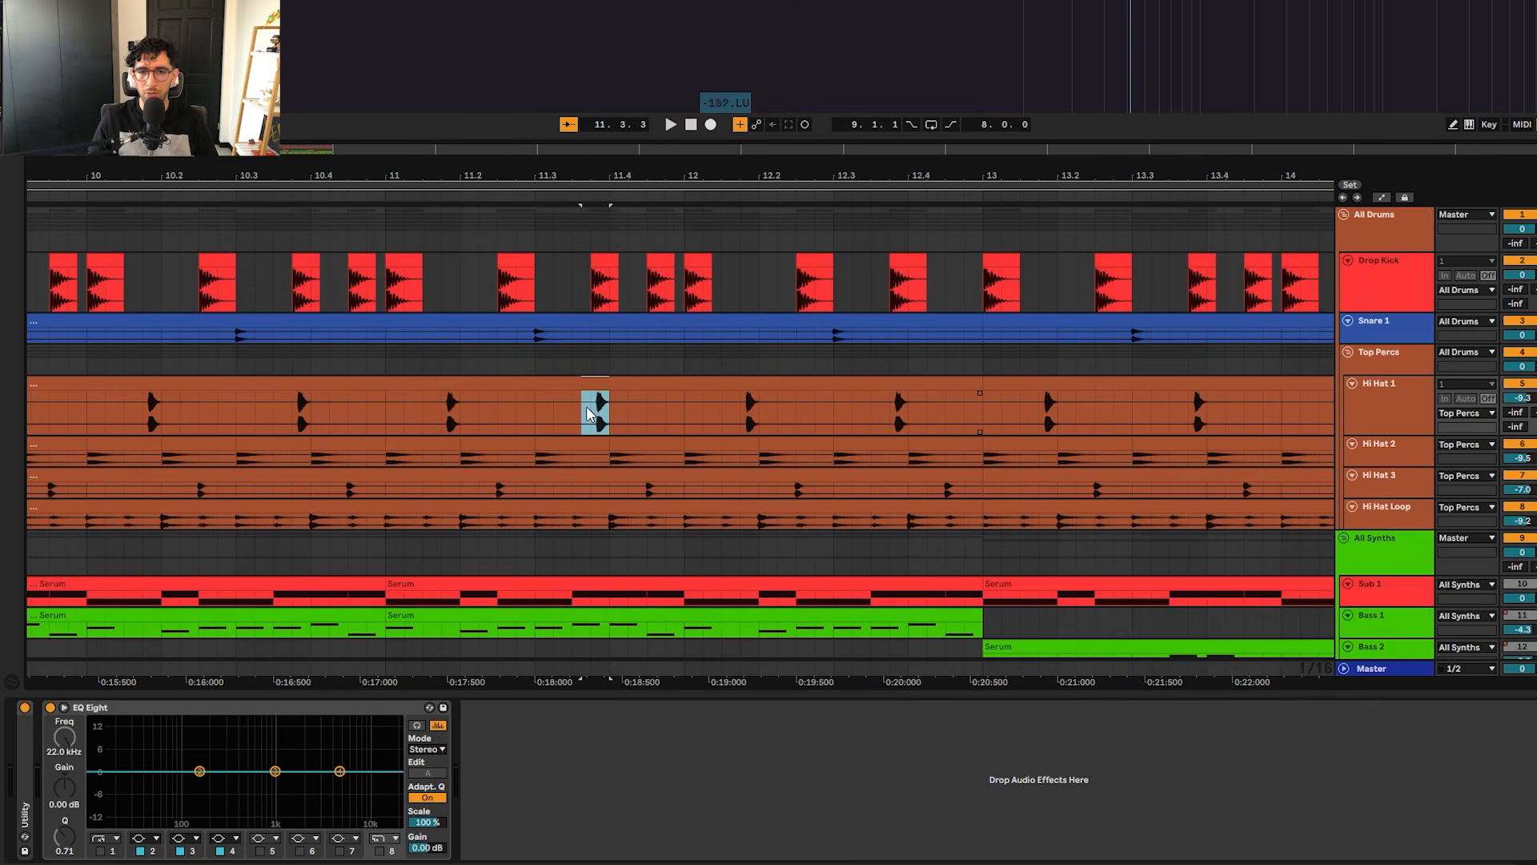
scroll(638, 388, left, 10)
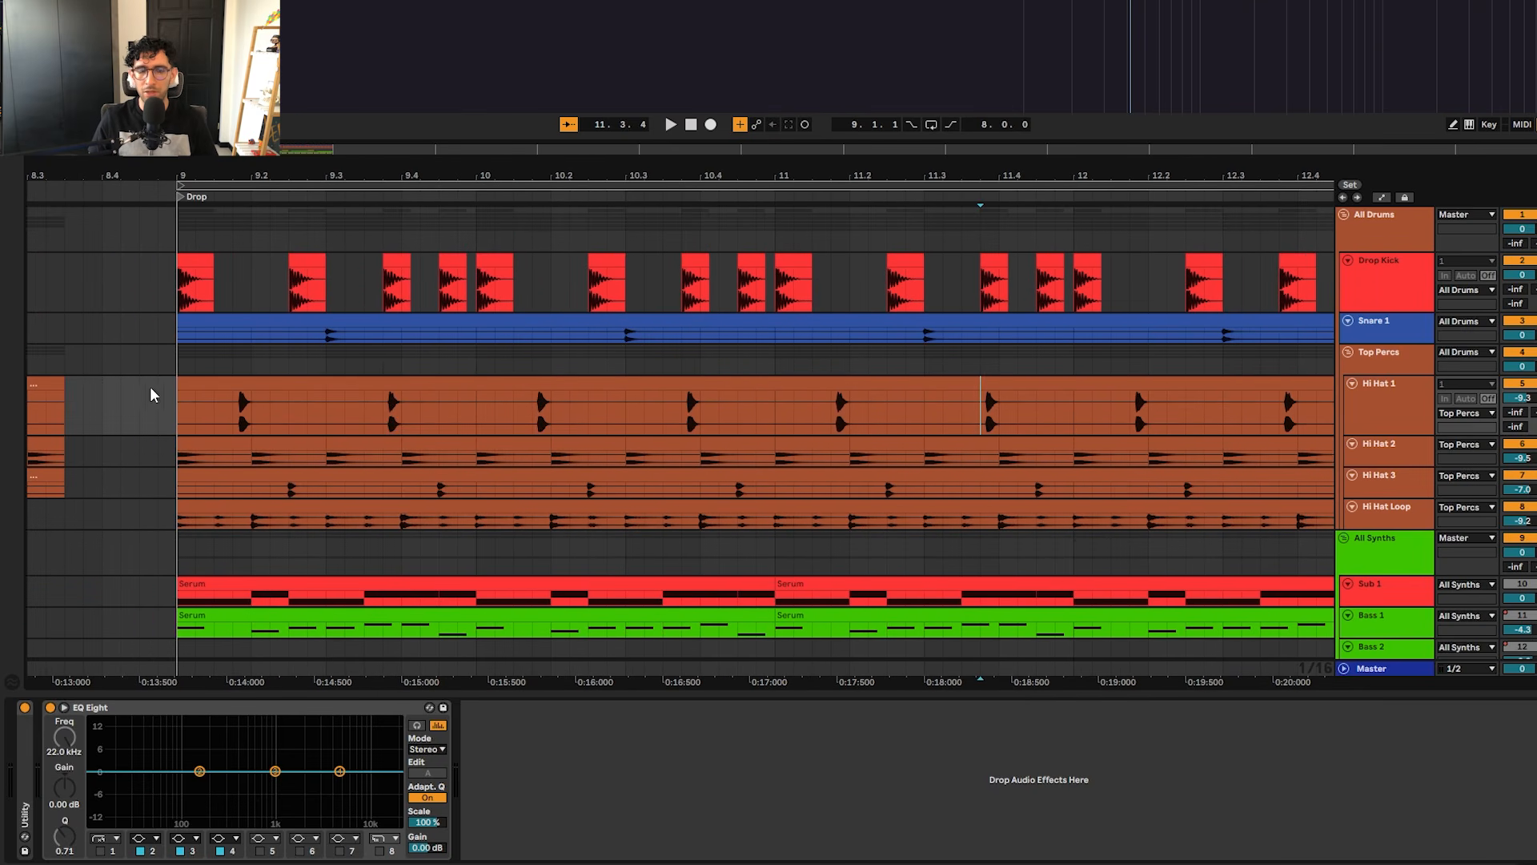
Step: Play the full drum layers from the start of the drop and stop at the first Hi Hat 1 hits
click(168, 354)
key(space)
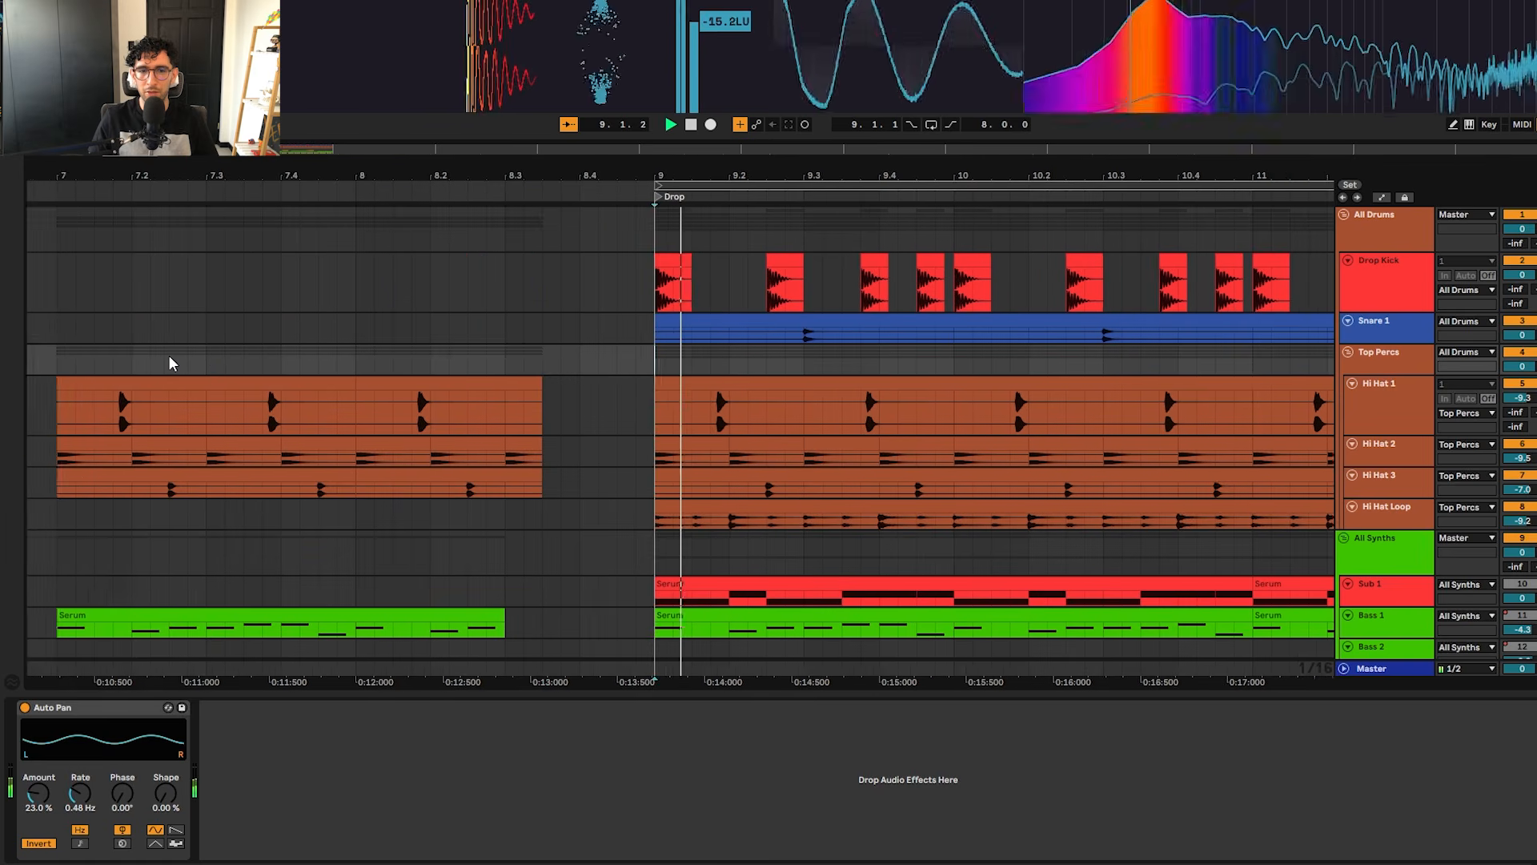
click(469, 428)
key(space)
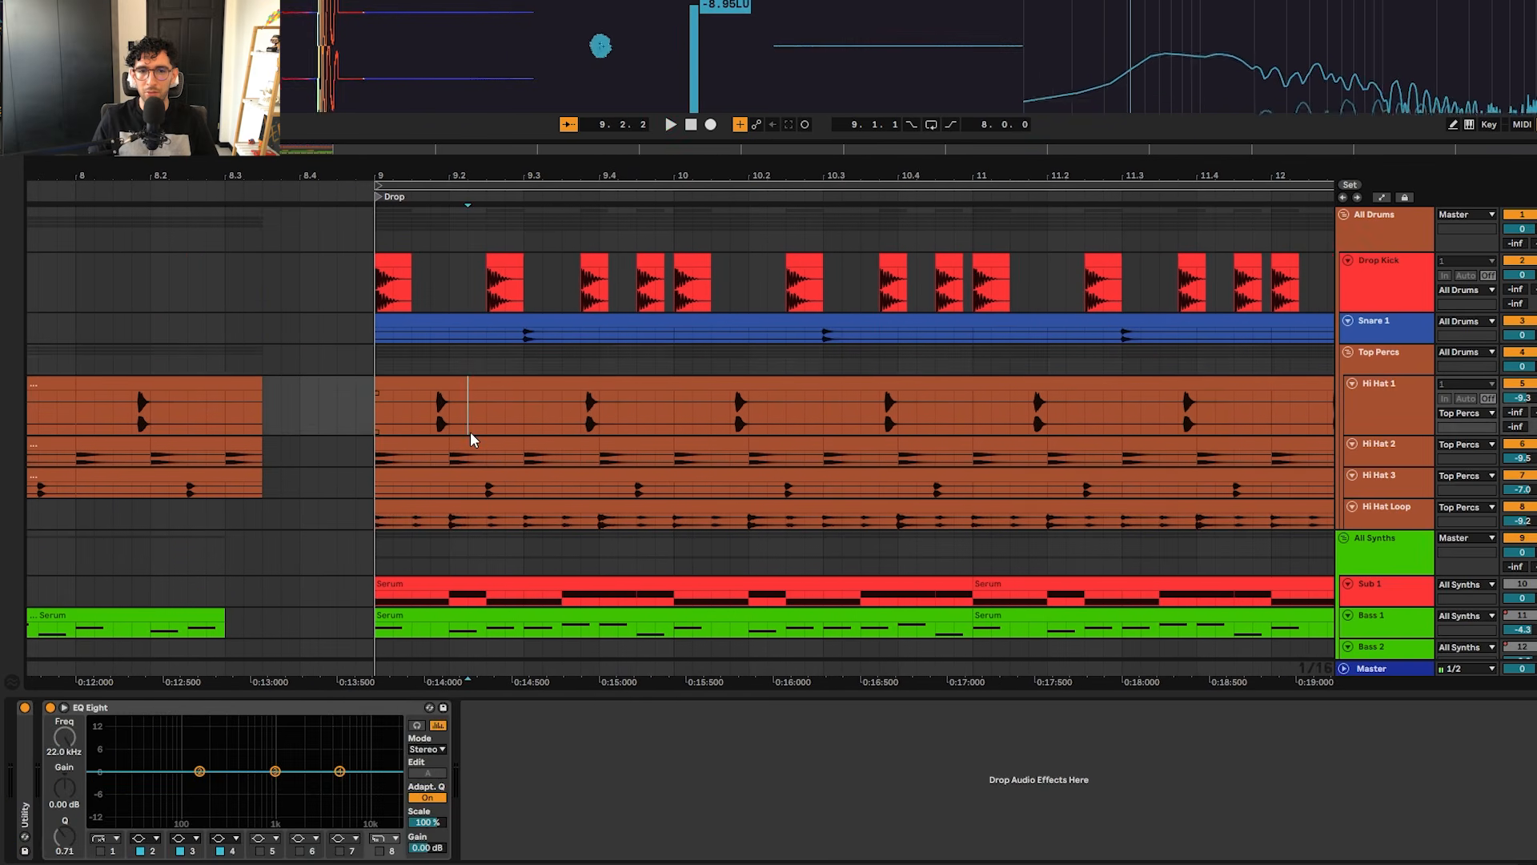
Step: Collapse the All Drums group to bring the whole All Synths arrangement into view
scroll(510, 409, right, 5)
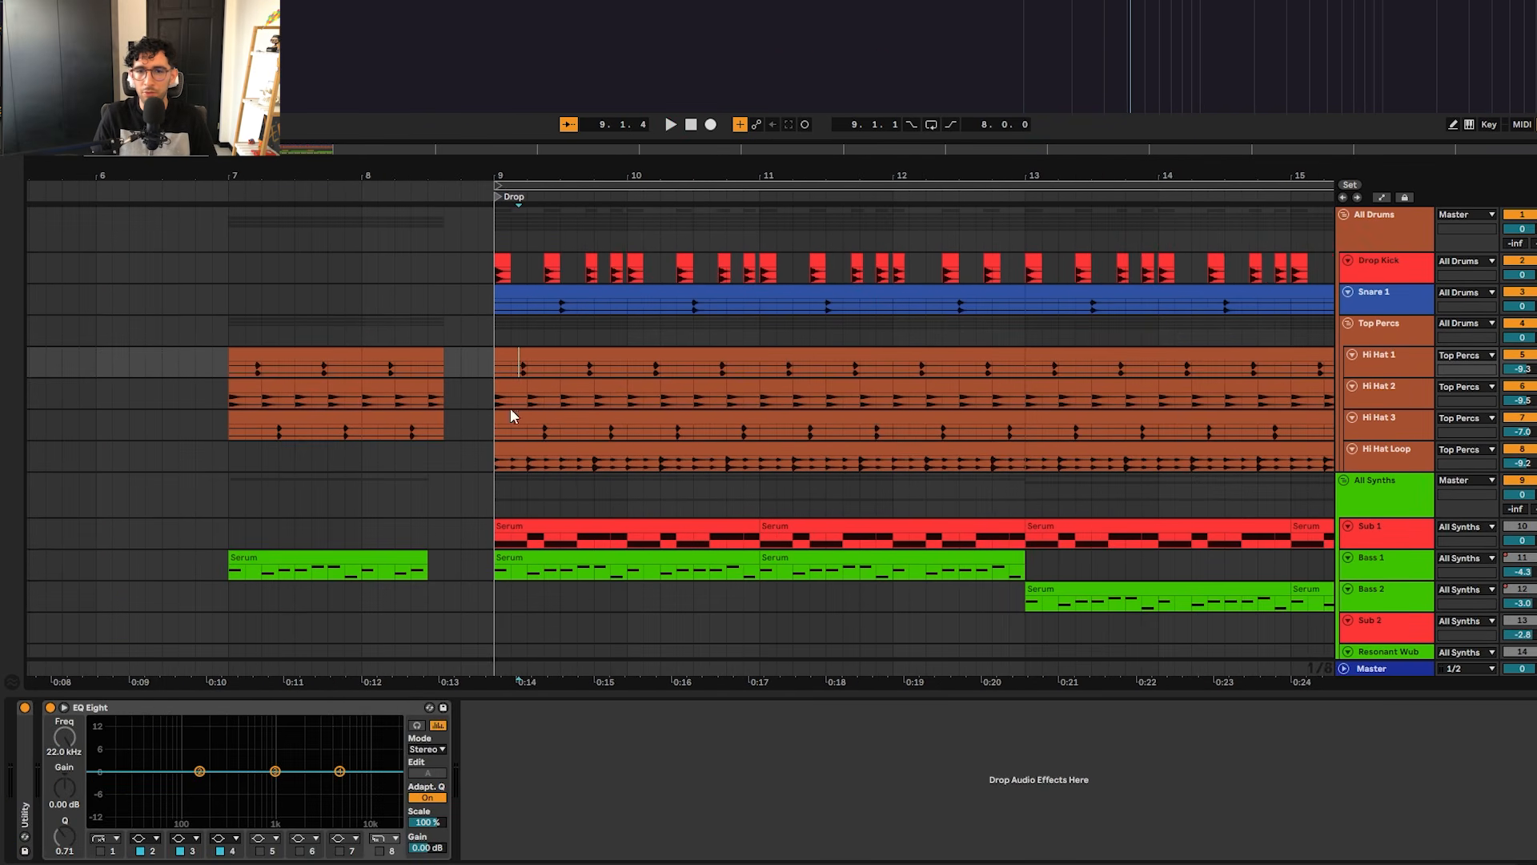
click(1347, 227)
click(1344, 215)
click(956, 245)
scroll(956, 244, down, 5)
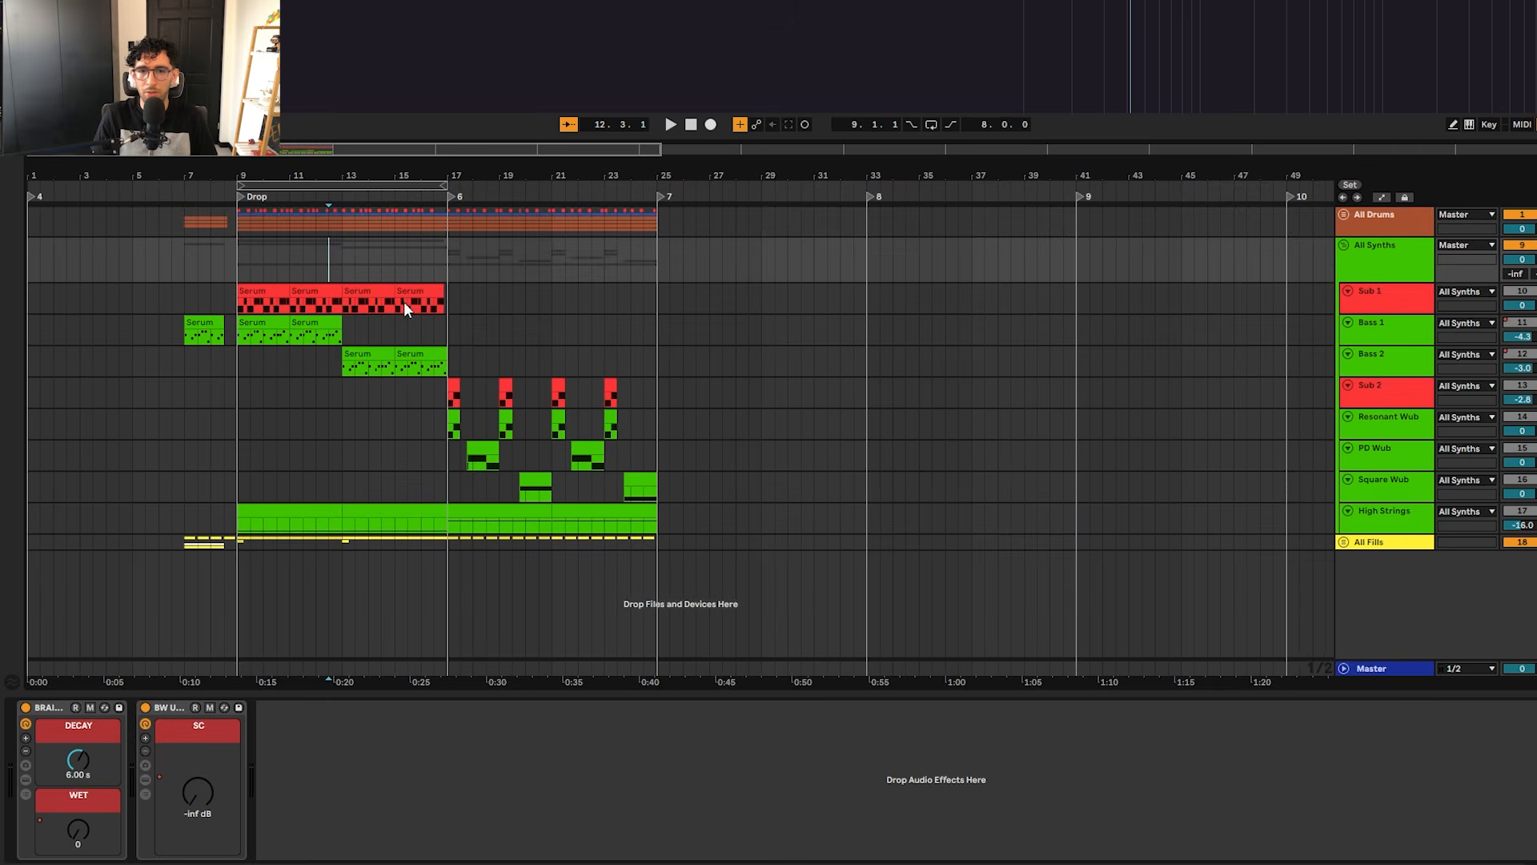
Step: Select the Bass 1 clip from bar 9 to 11 and play that track on its own
click(256, 324)
scroll(516, 365, up, 5)
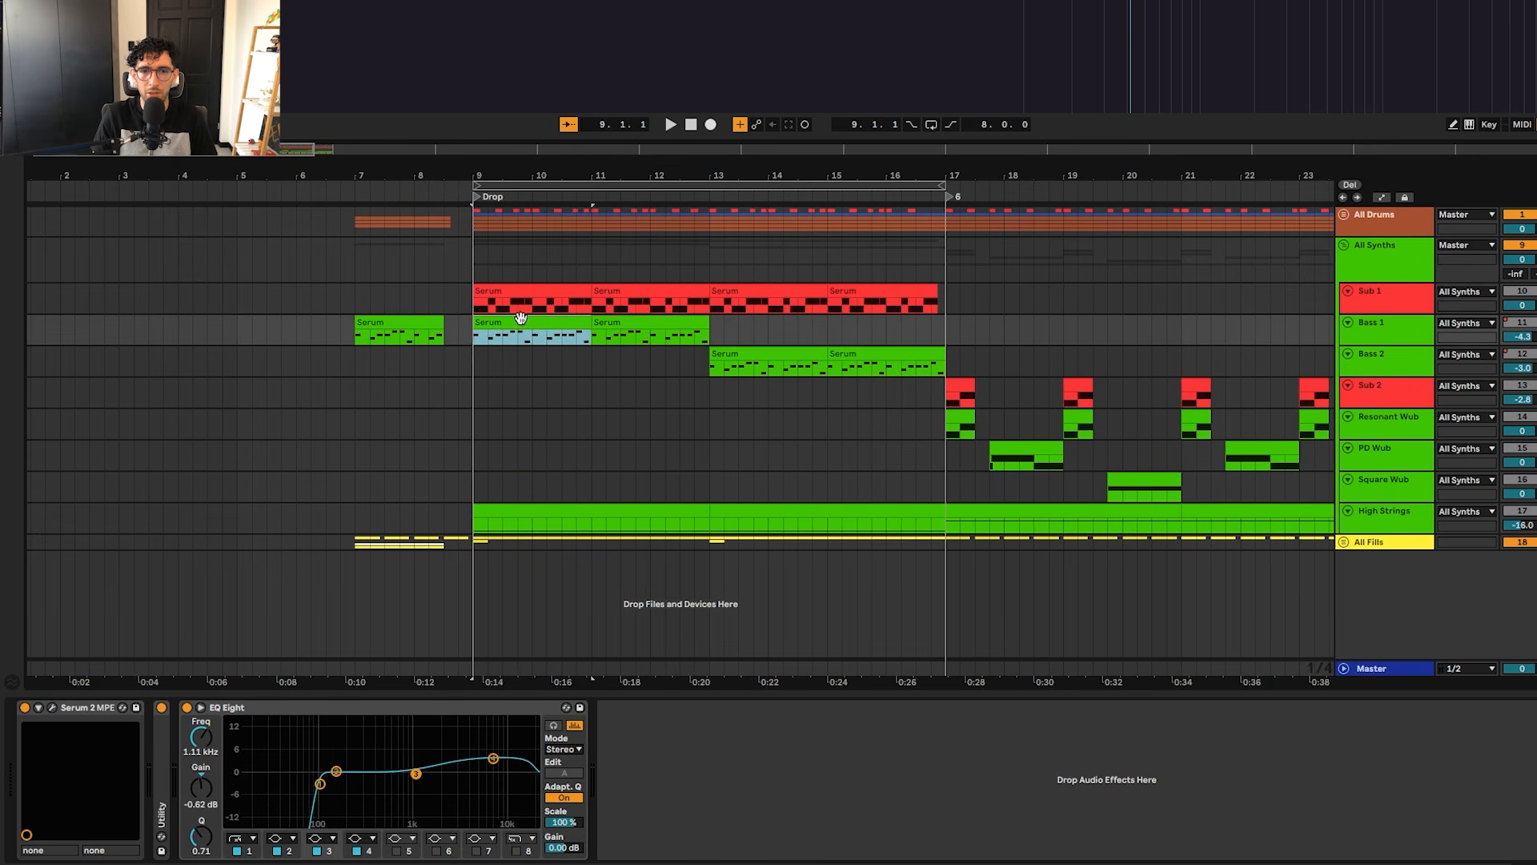
key(space)
scroll(510, 318, up, 5)
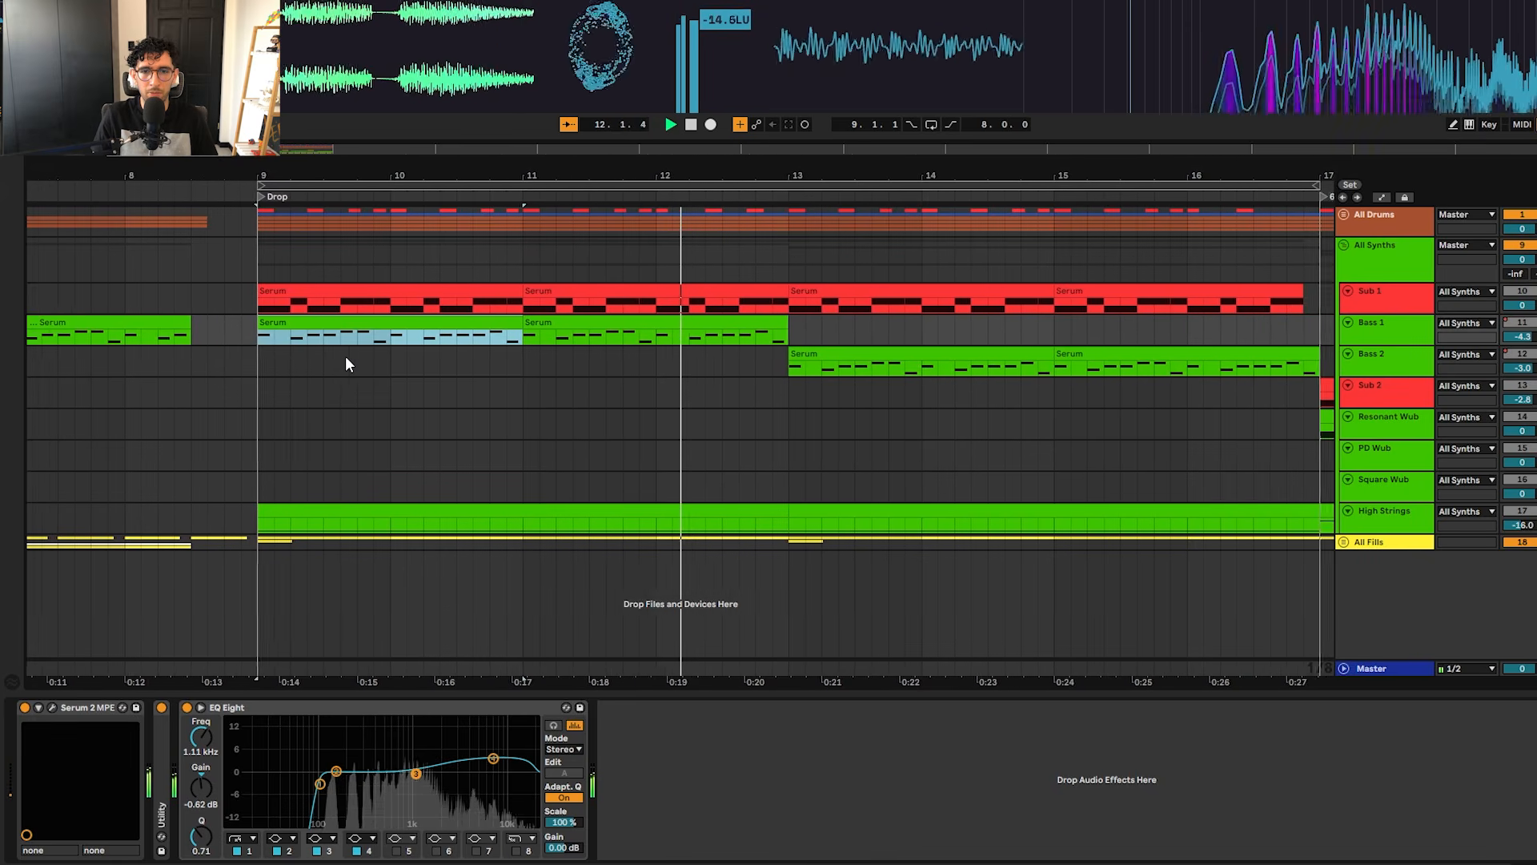
key(space)
Step: Open Bass 1's Serum 2 instrument, turn off oscillator B and play the bass with only oscillator A, checking the portamento setting
click(51, 707)
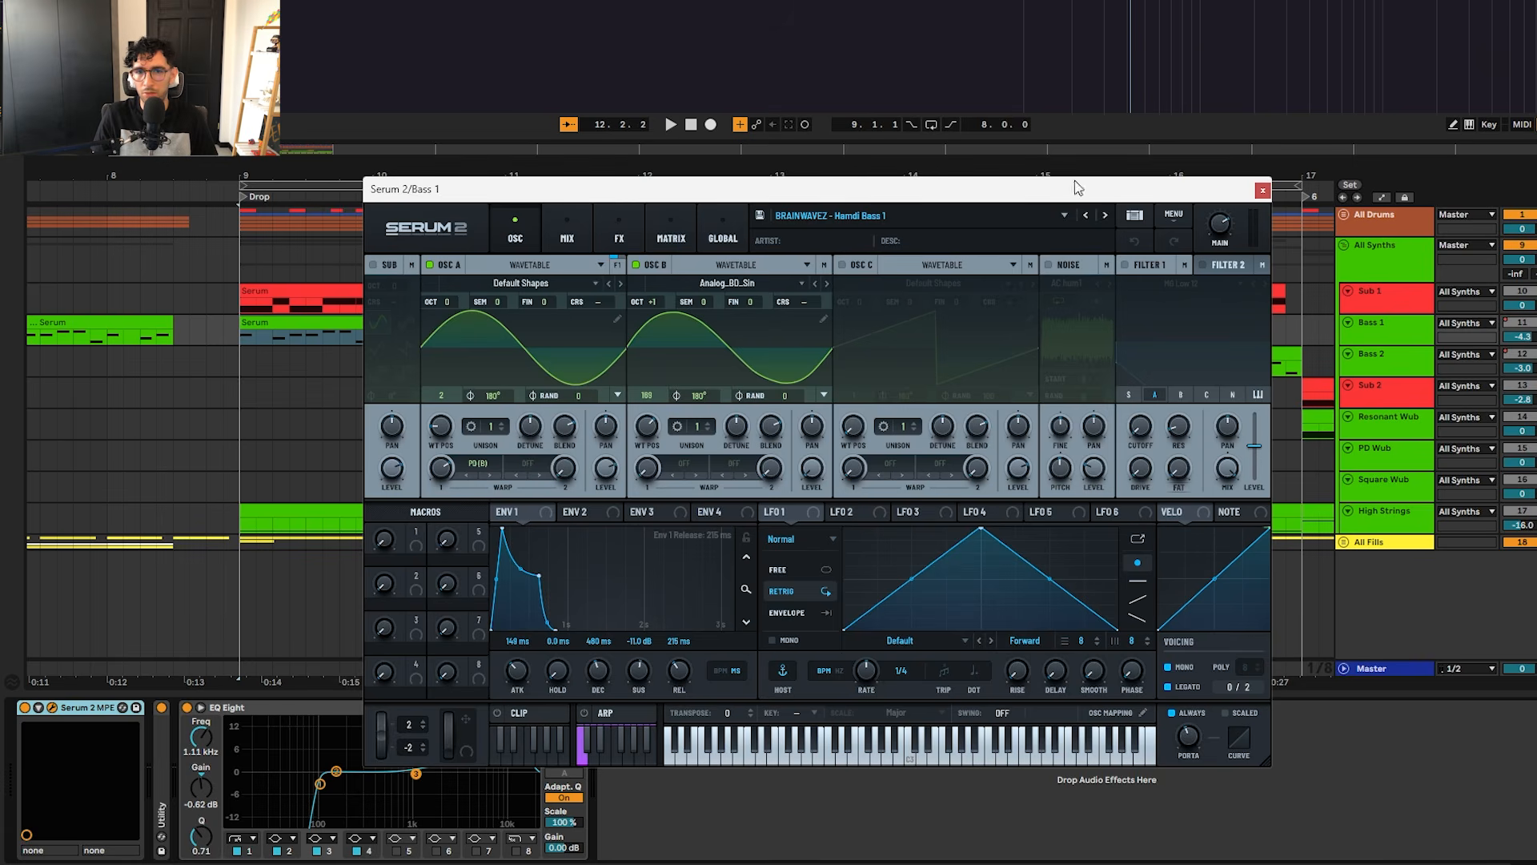
click(641, 222)
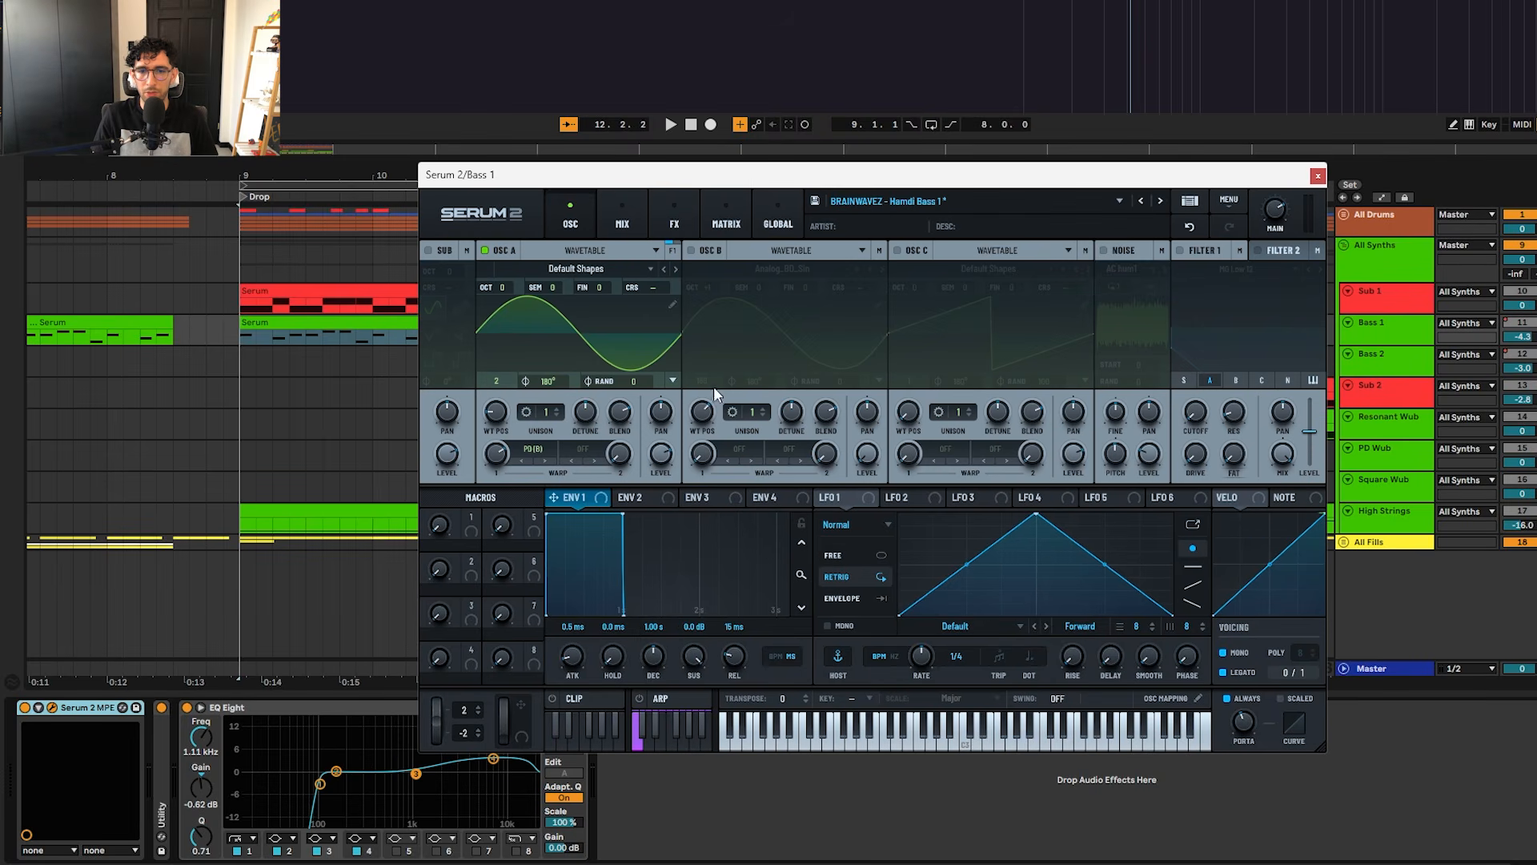
key(space)
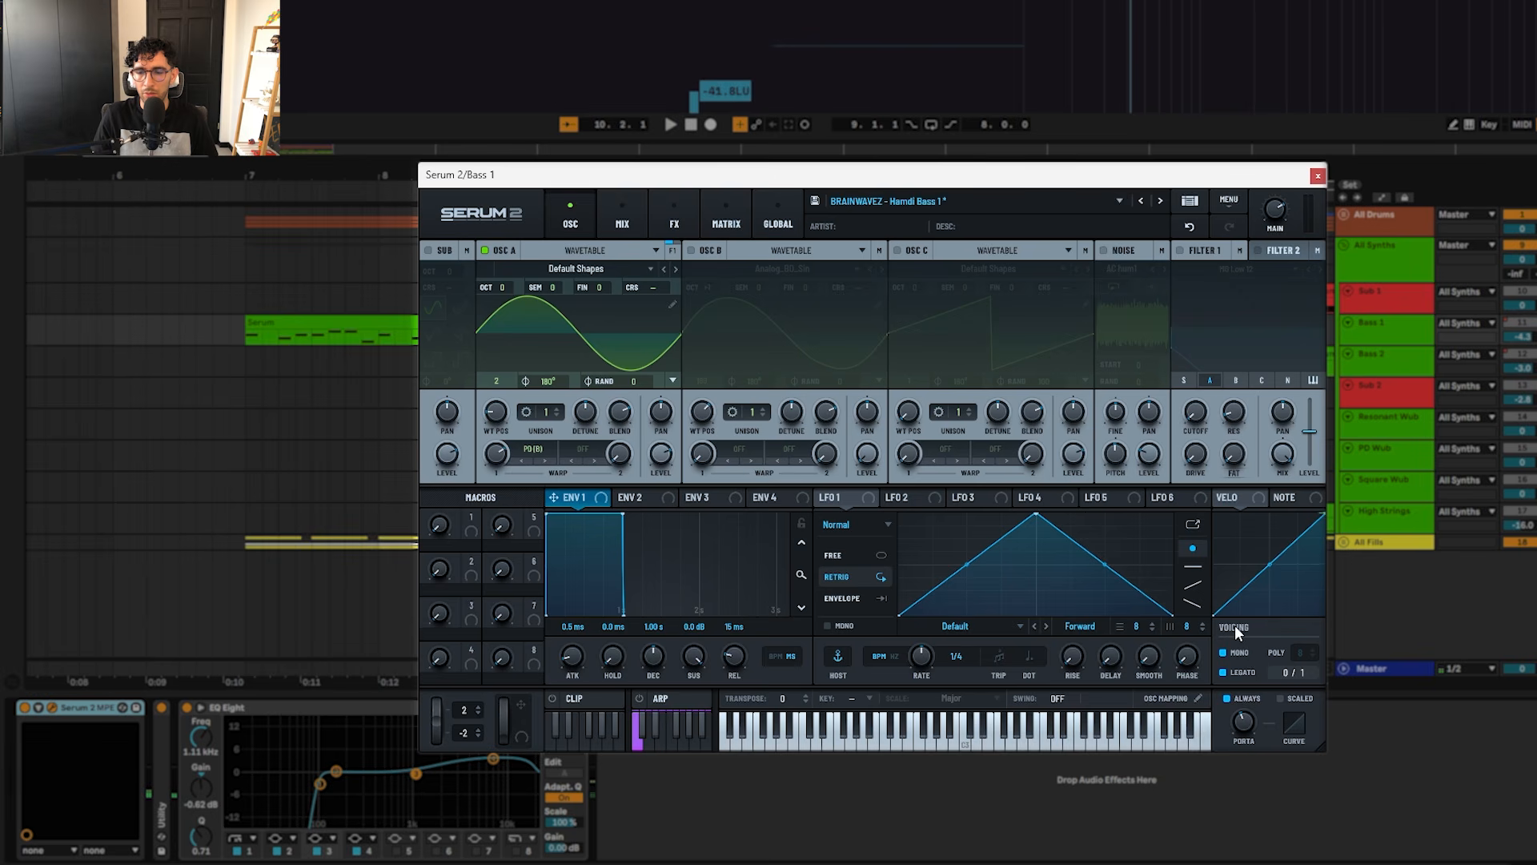
mouse_move(1247, 724)
click(1247, 719)
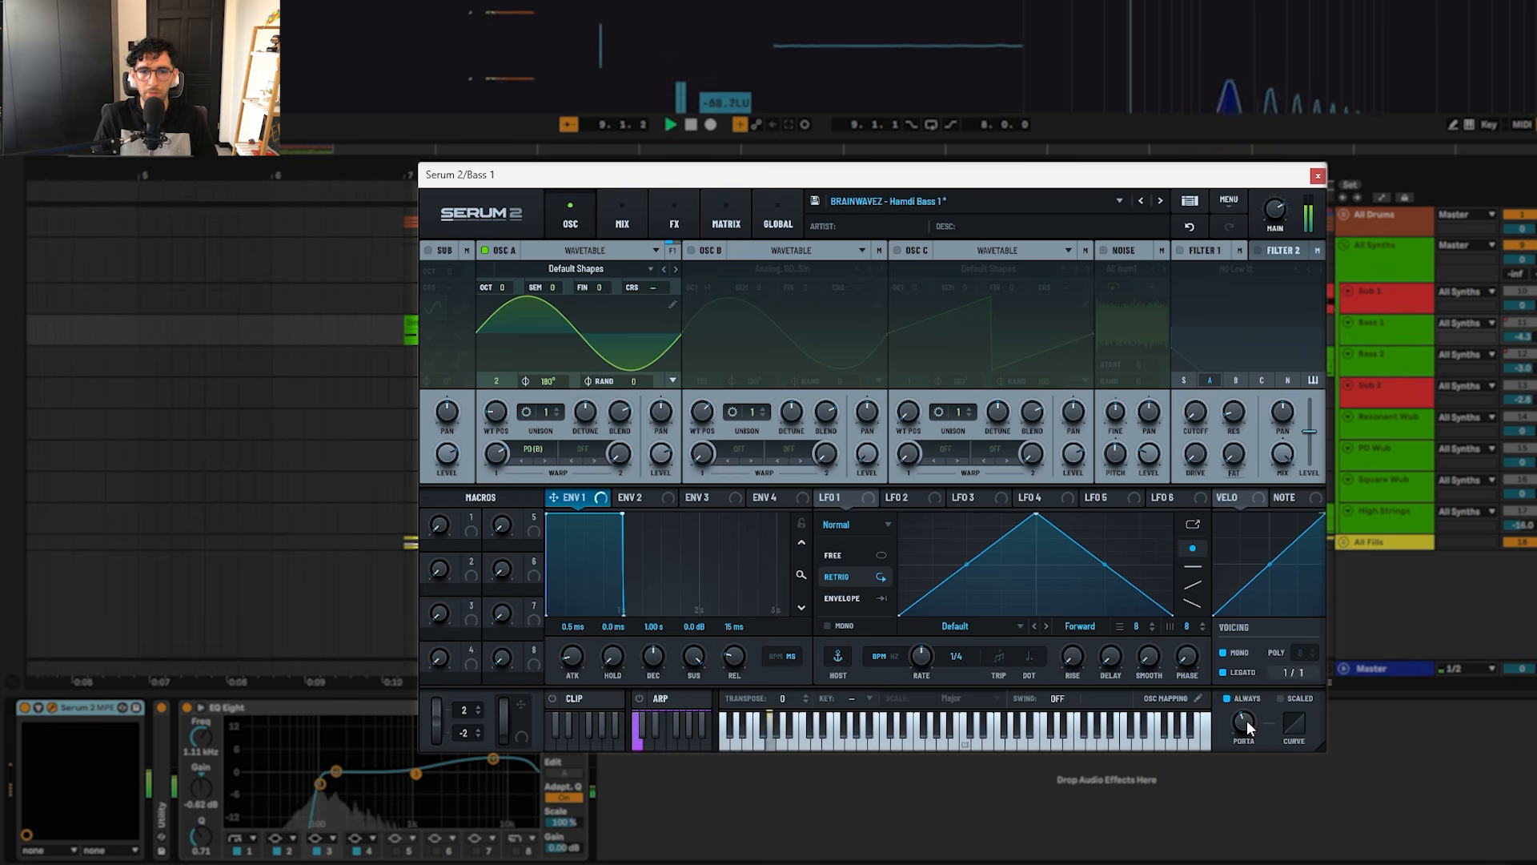
Step: Turn oscillator B back on and check its wavetable categories
click(690, 253)
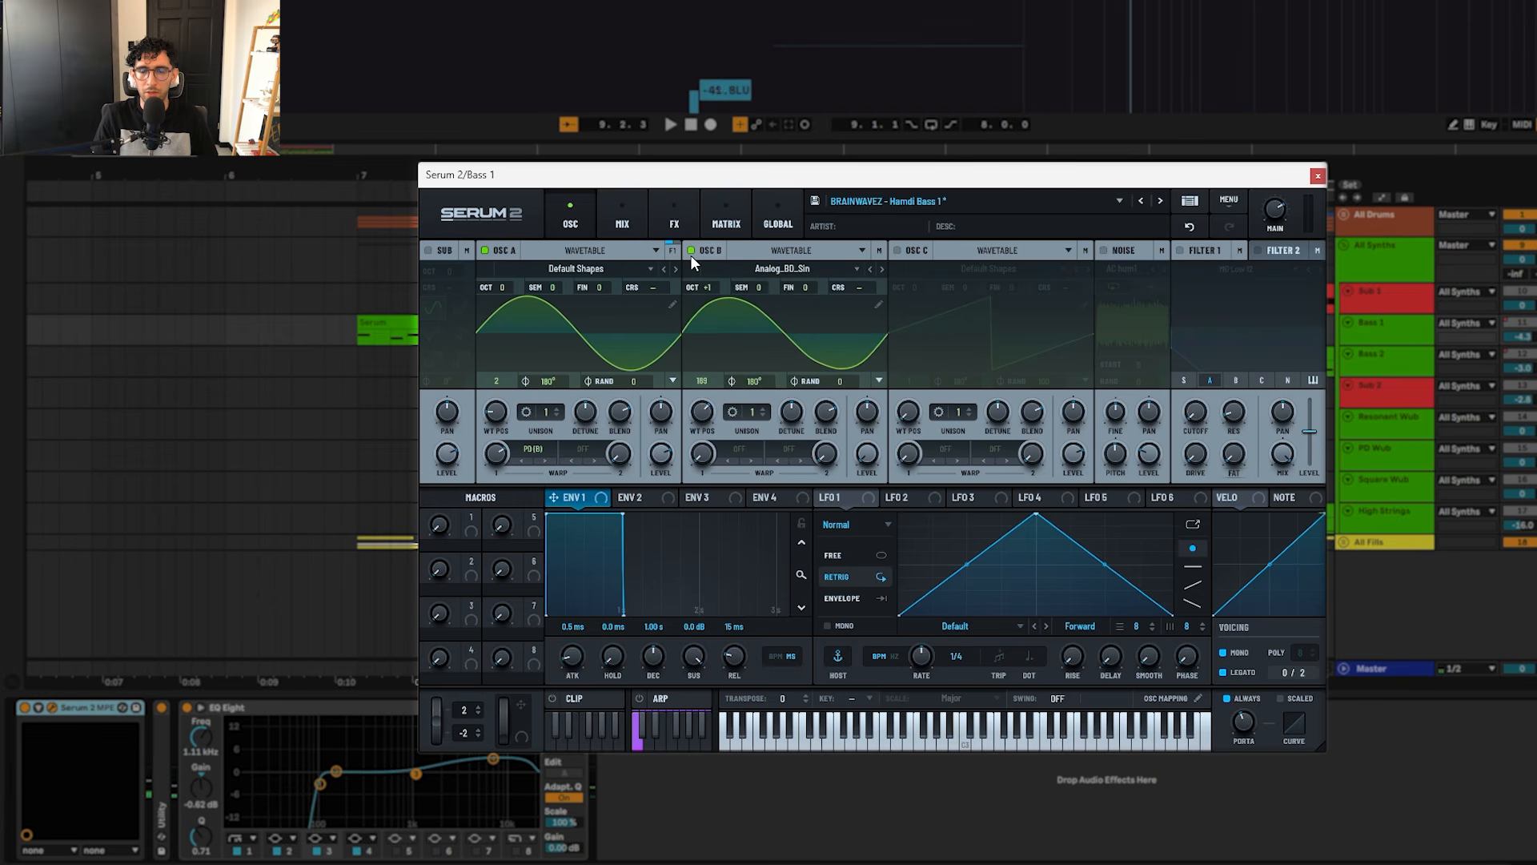
click(775, 269)
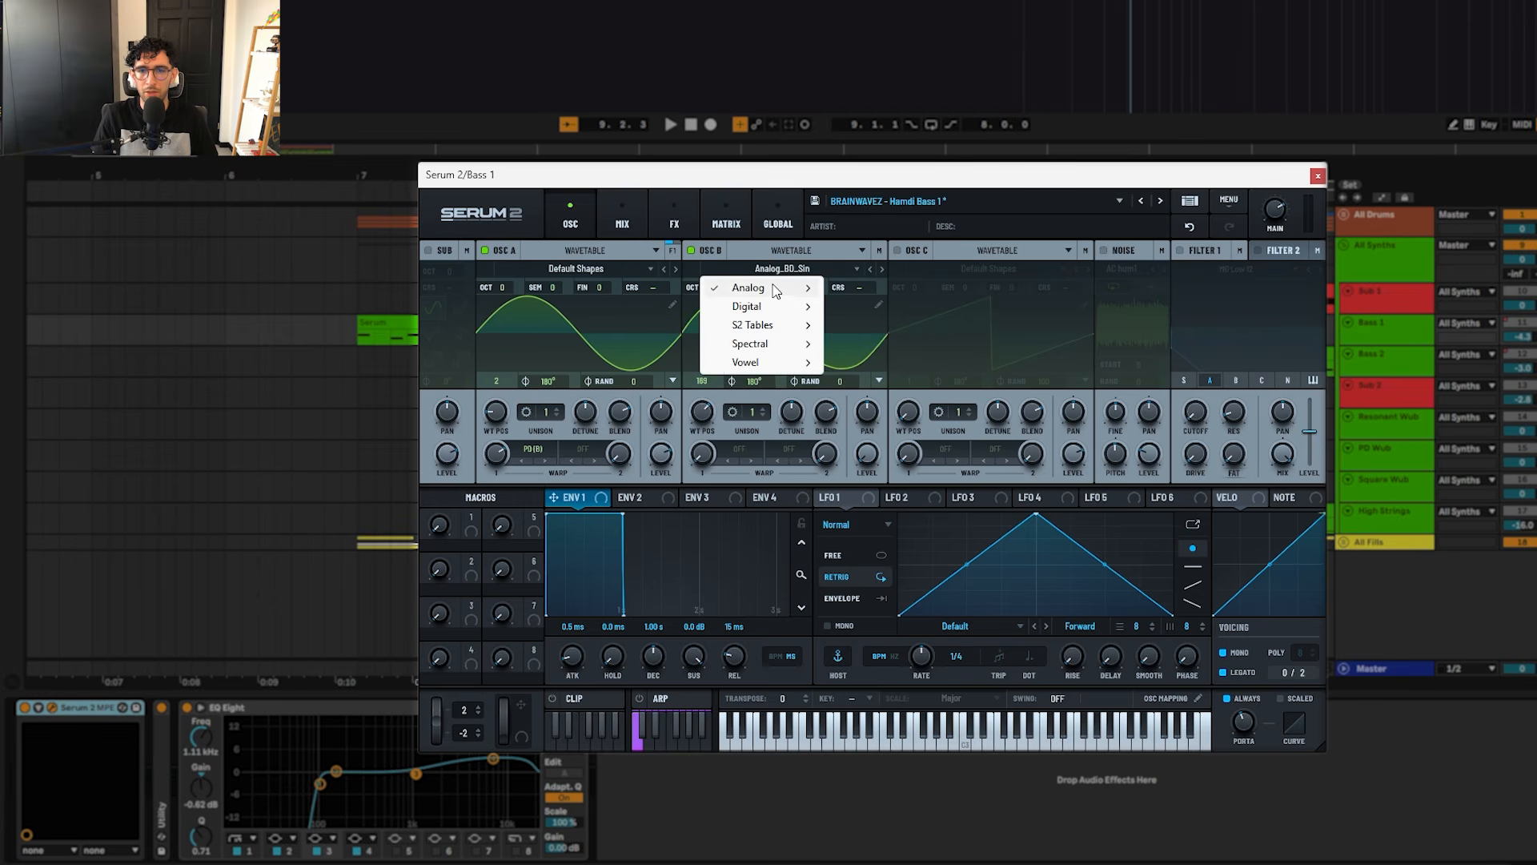
click(775, 268)
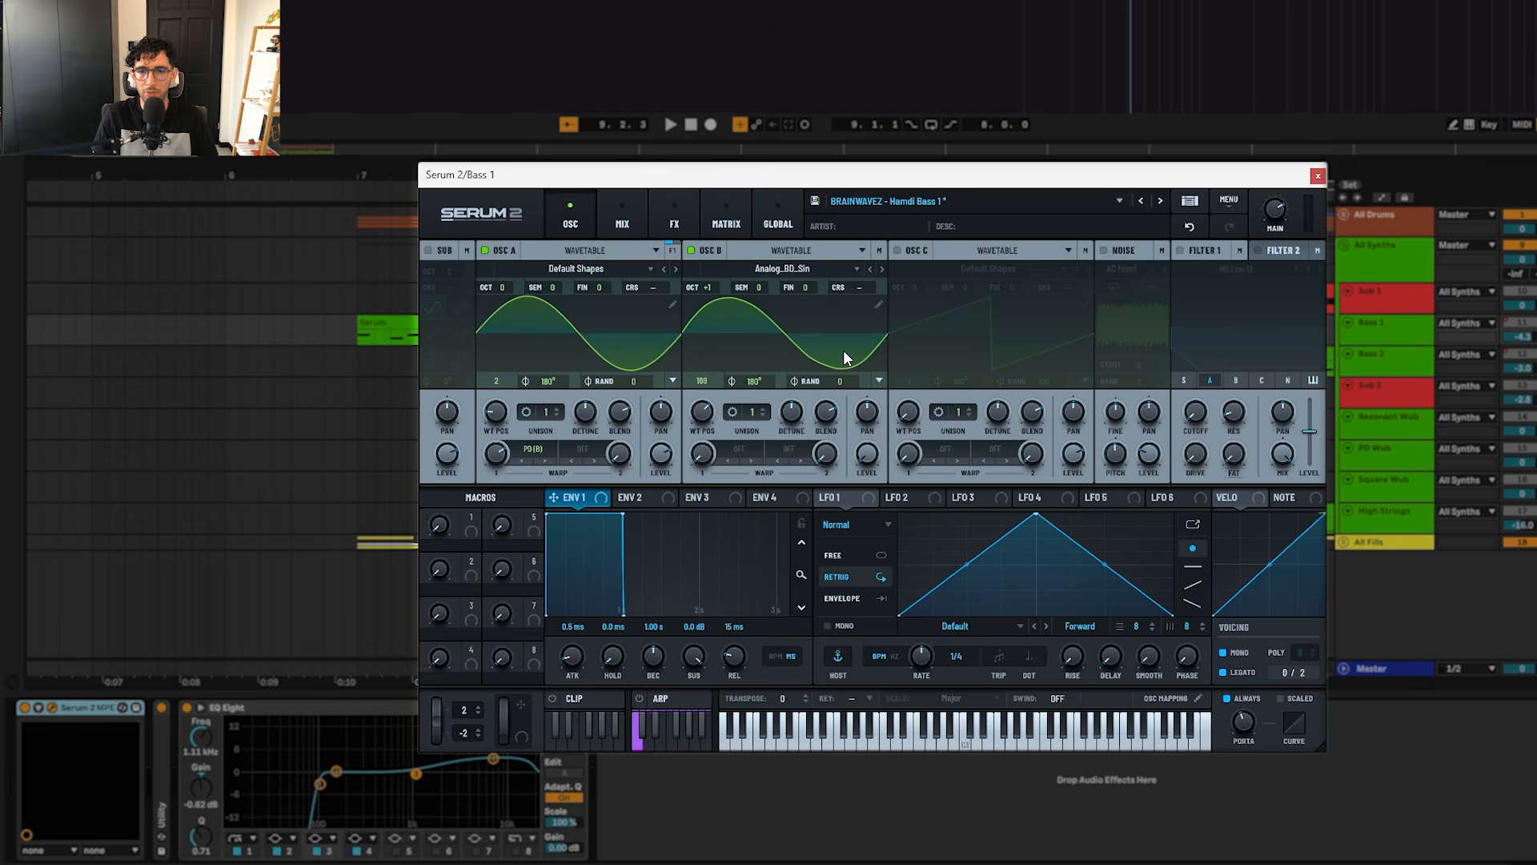
Step: Inspect the PD sources in oscillator A's warp modes and play the bass with PD (B)
click(546, 451)
mouse_move(561, 578)
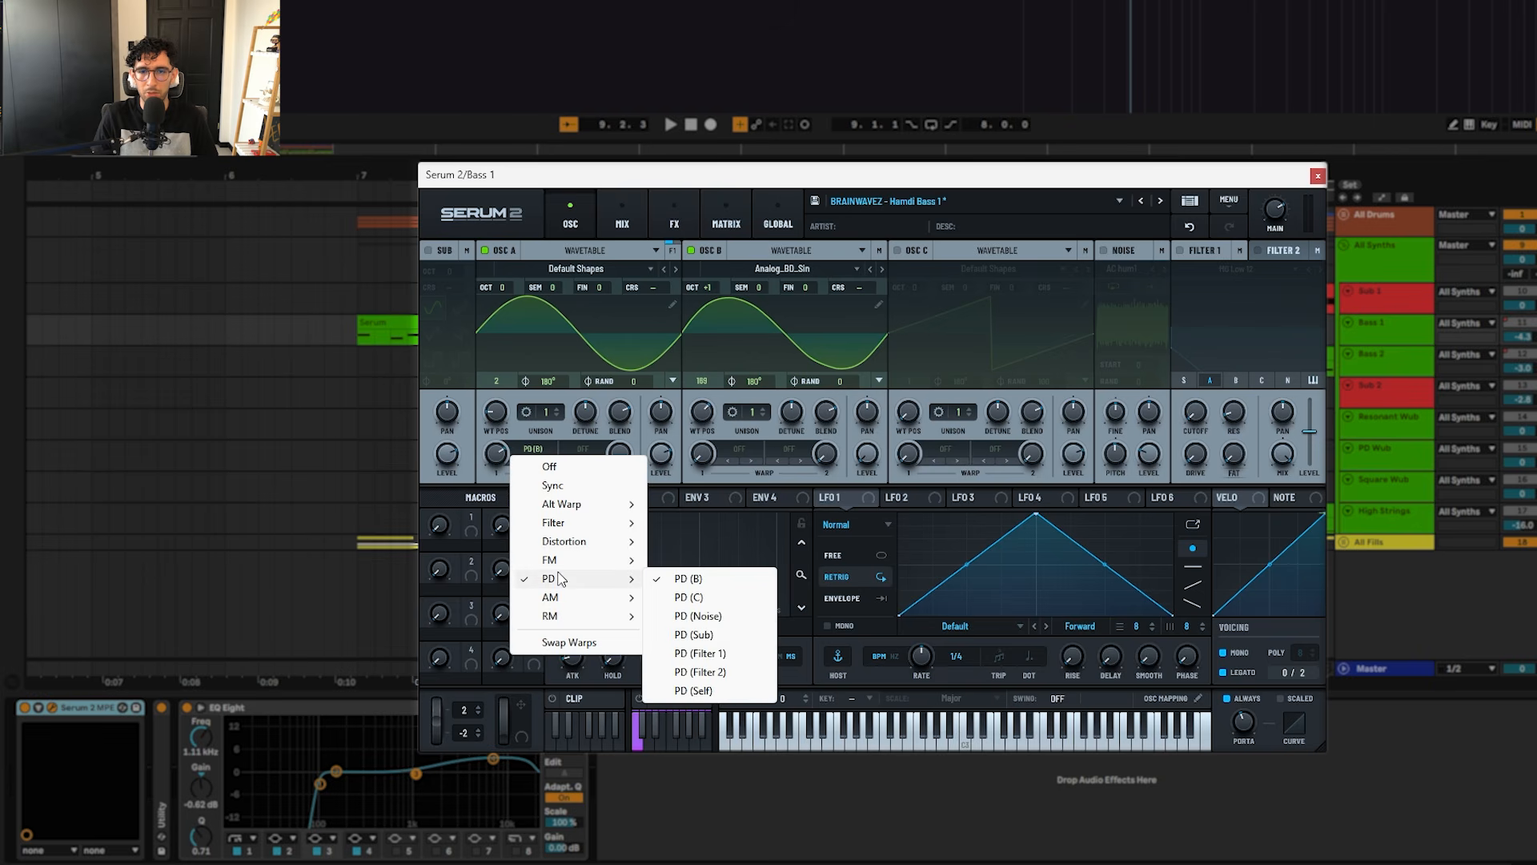
click(736, 173)
key(space)
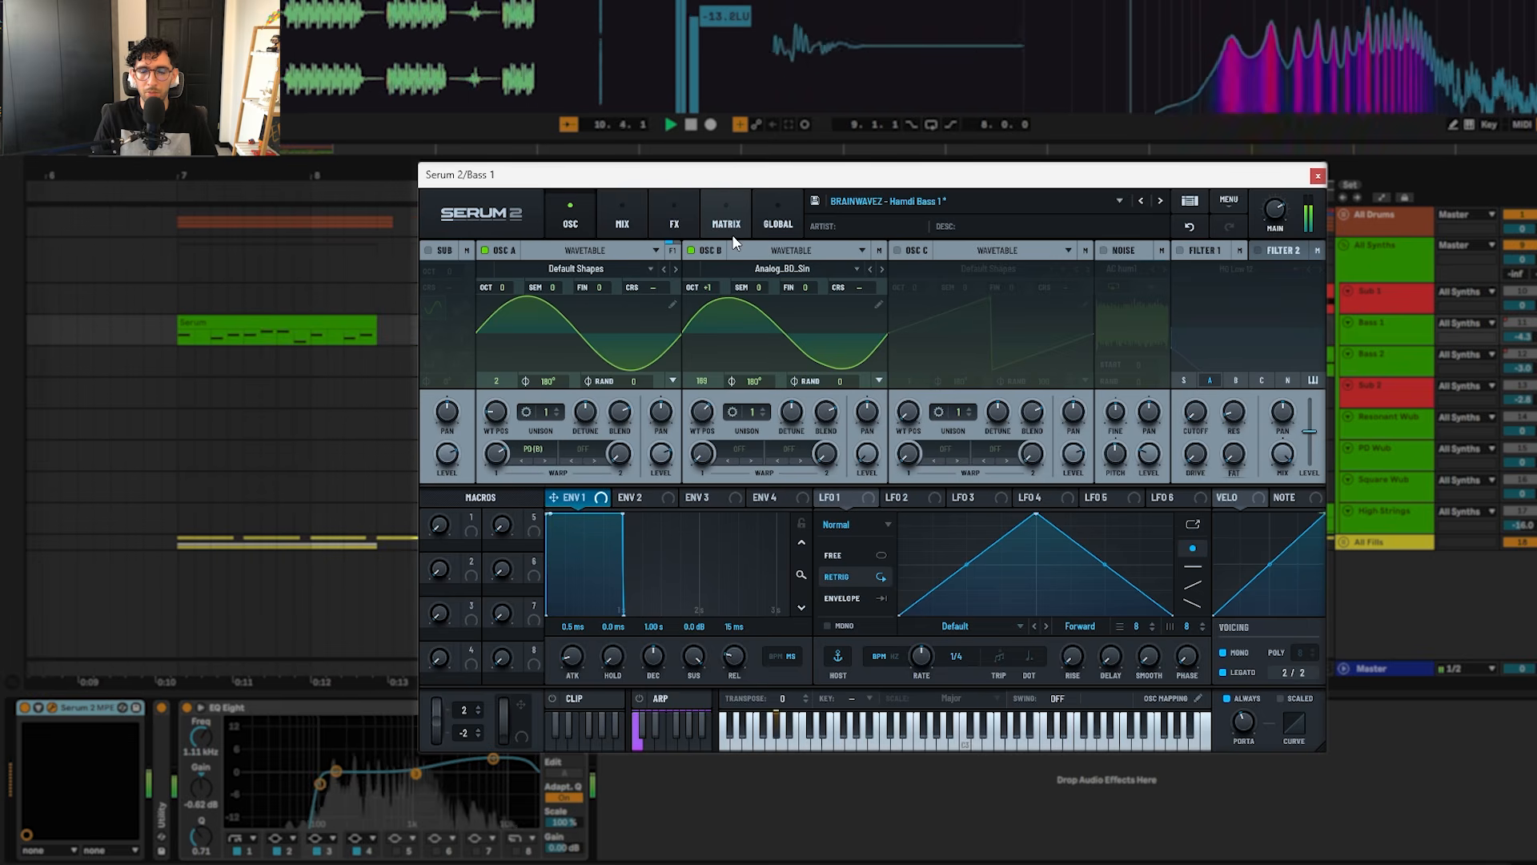
key(space)
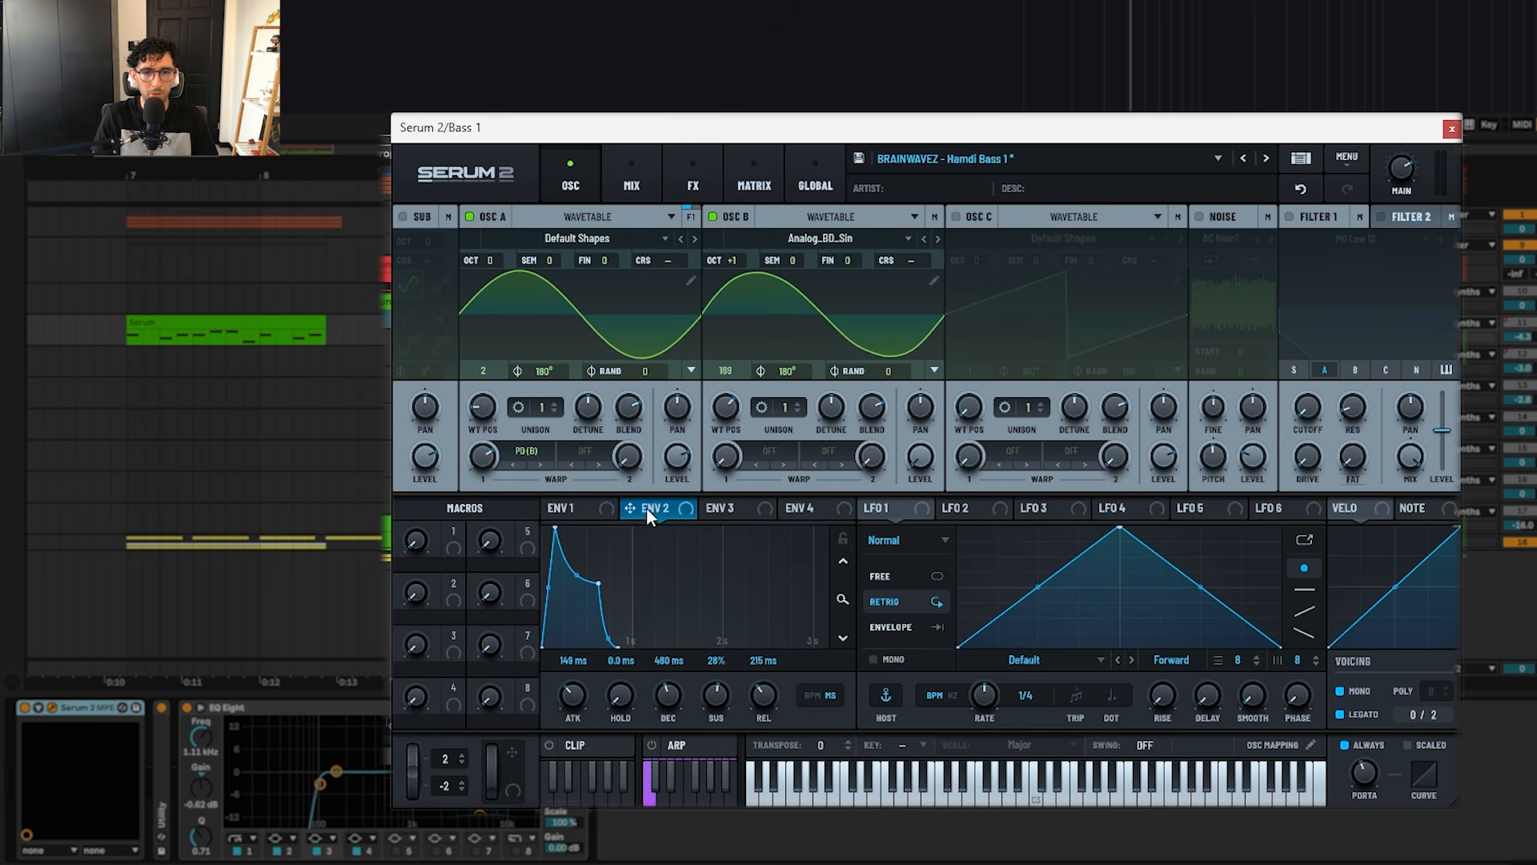
Step: Show Envelope 1 to examine its shape and play the bass with it
drag(659, 506, 589, 505)
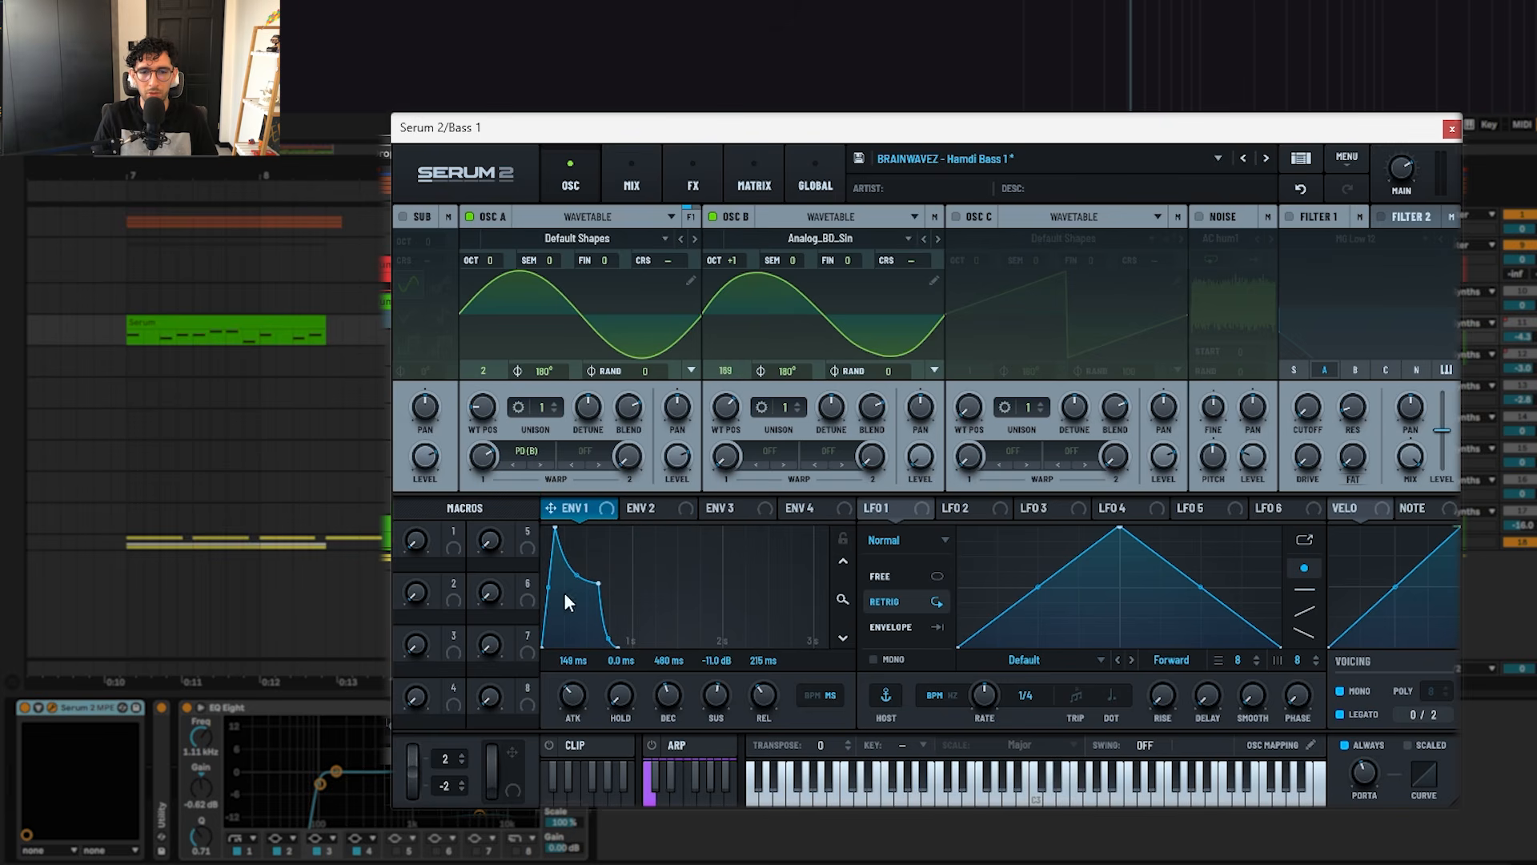
key(space)
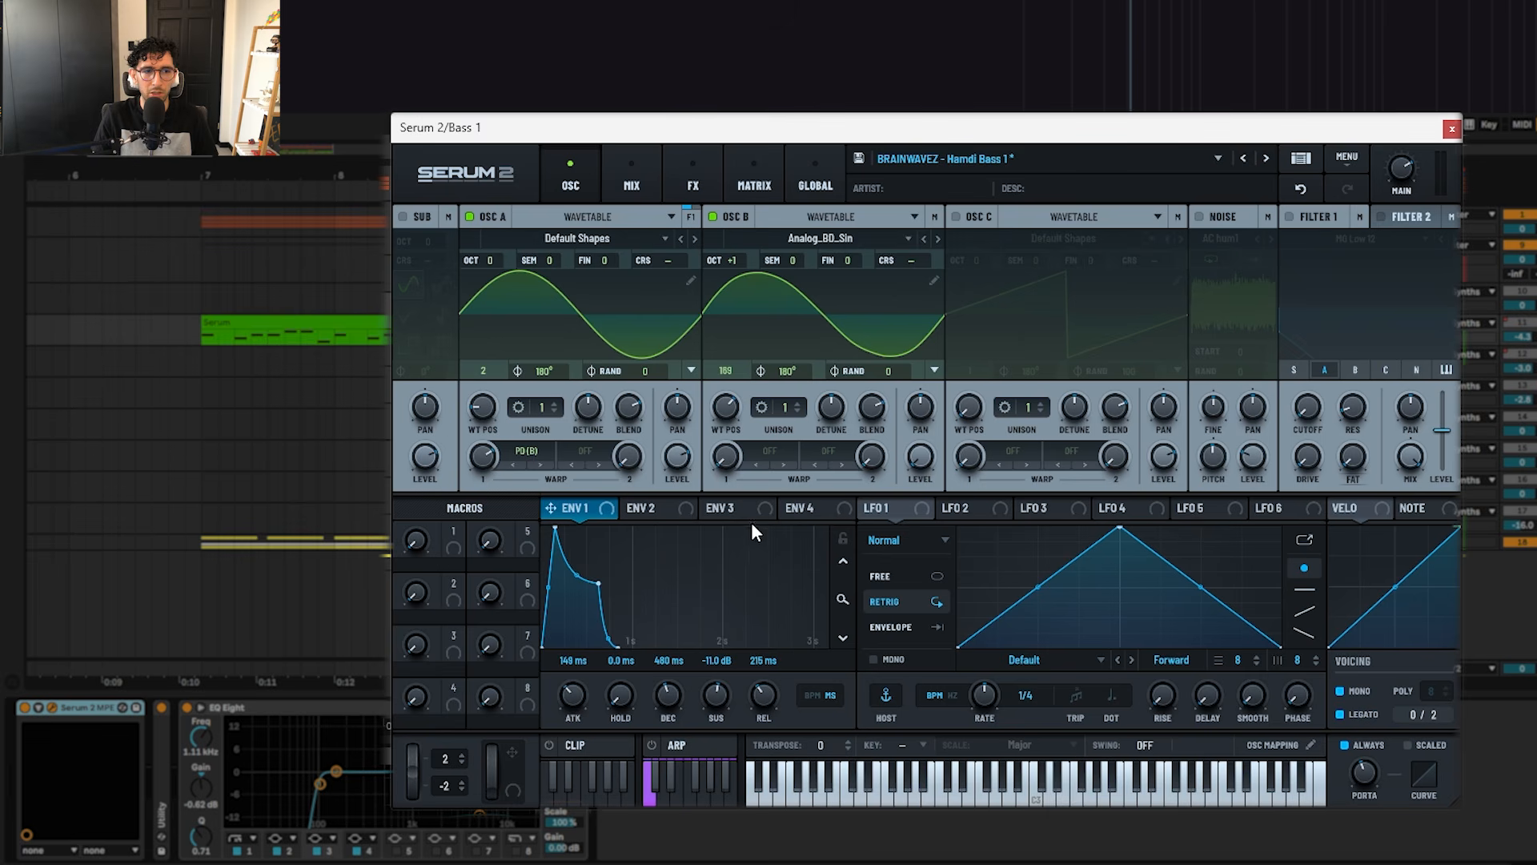
key(space)
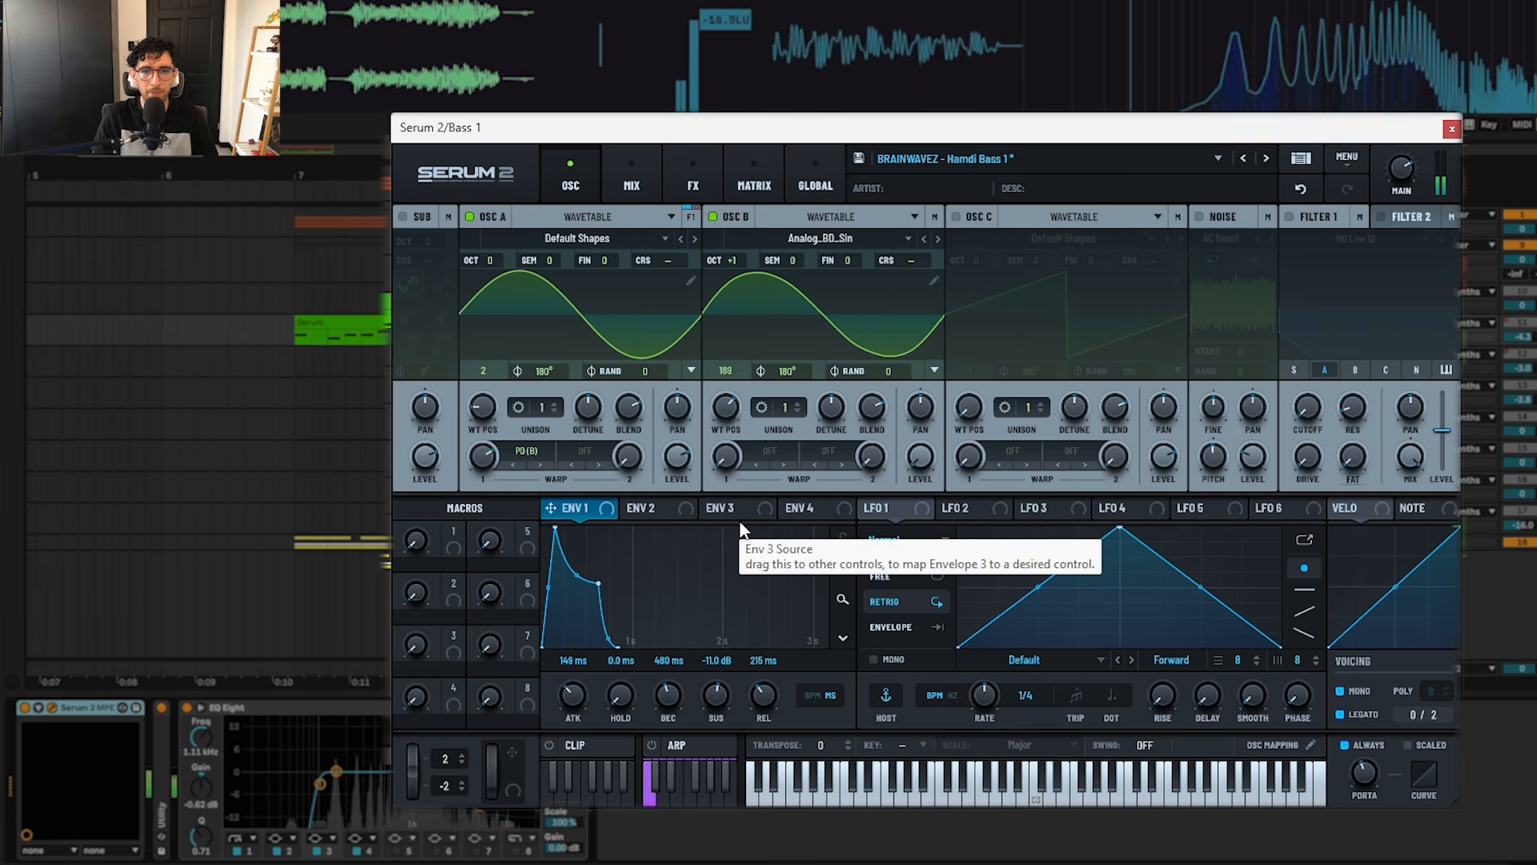
key(space)
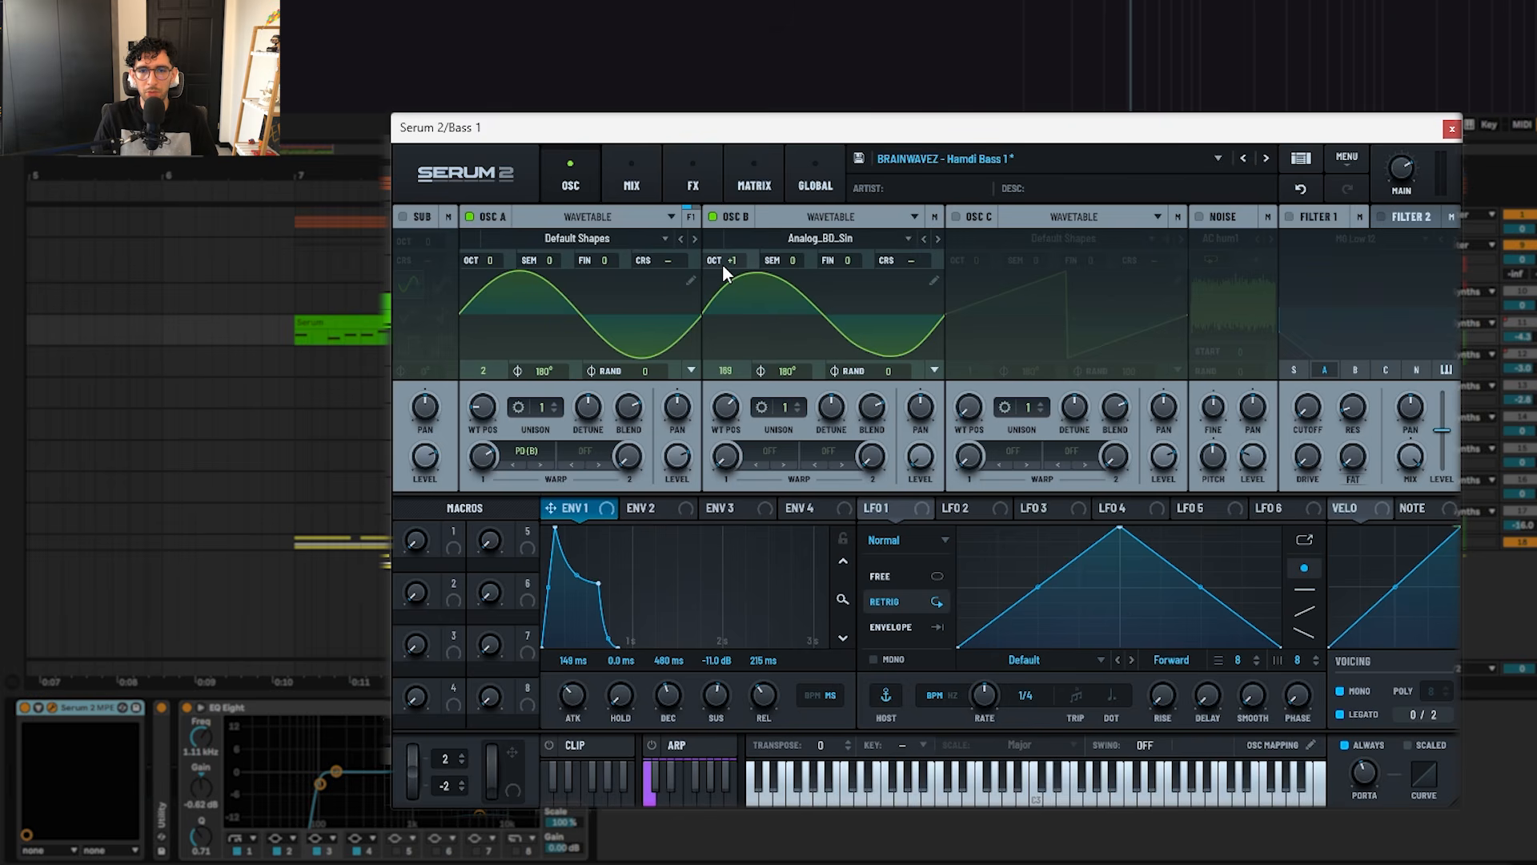
Step: Lower oscillator B's octave, play the bass to compare, and set the octave back to +1
drag(728, 262, 731, 286)
key(space)
drag(735, 257, 742, 245)
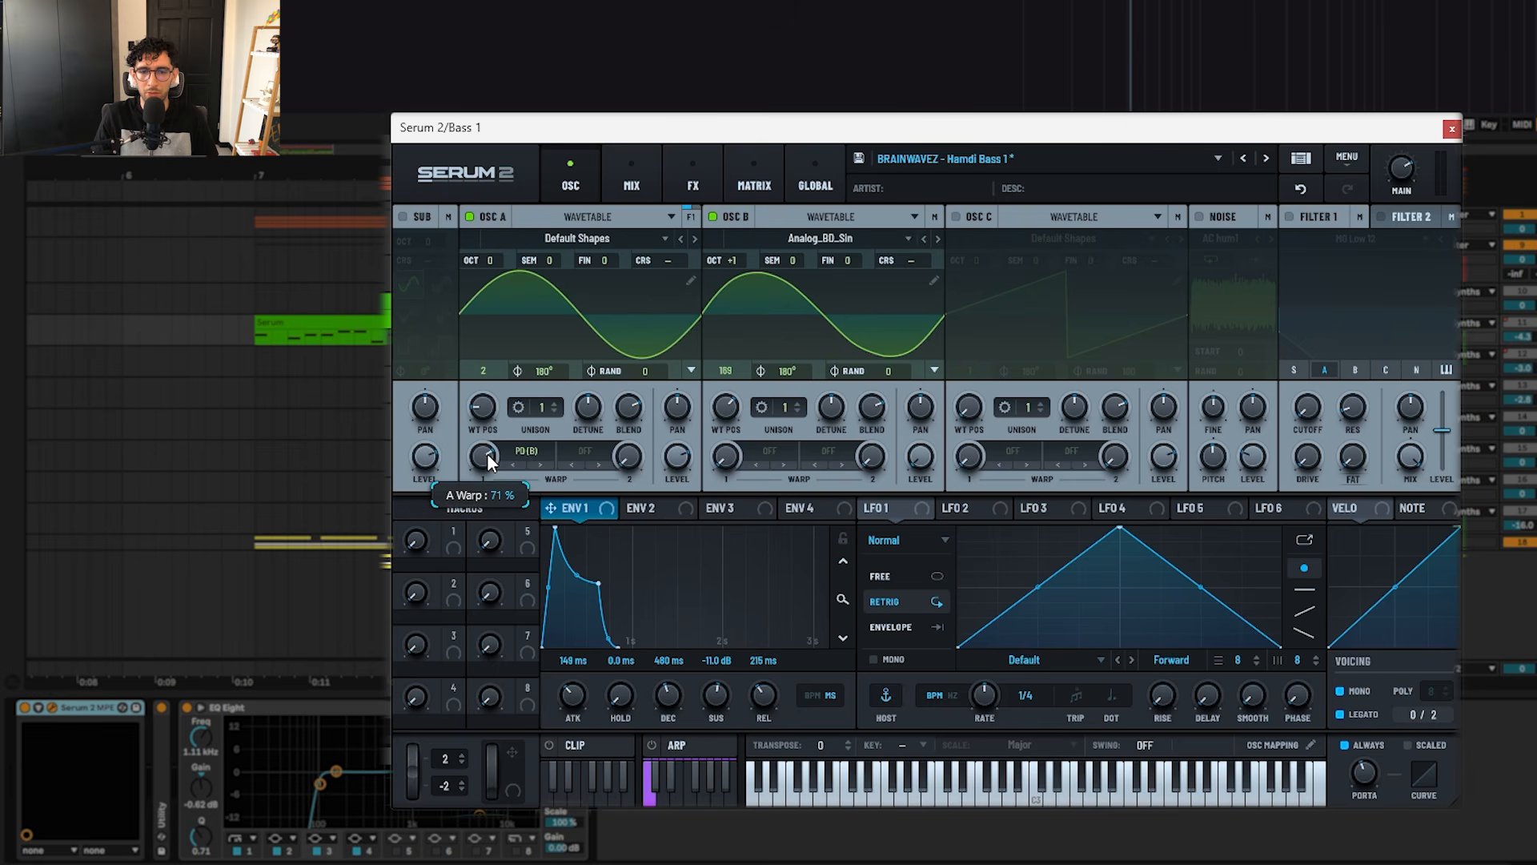
Step: Try a lower and a higher first warp amount on oscillator A while listening to the bass
drag(488, 454, 489, 470)
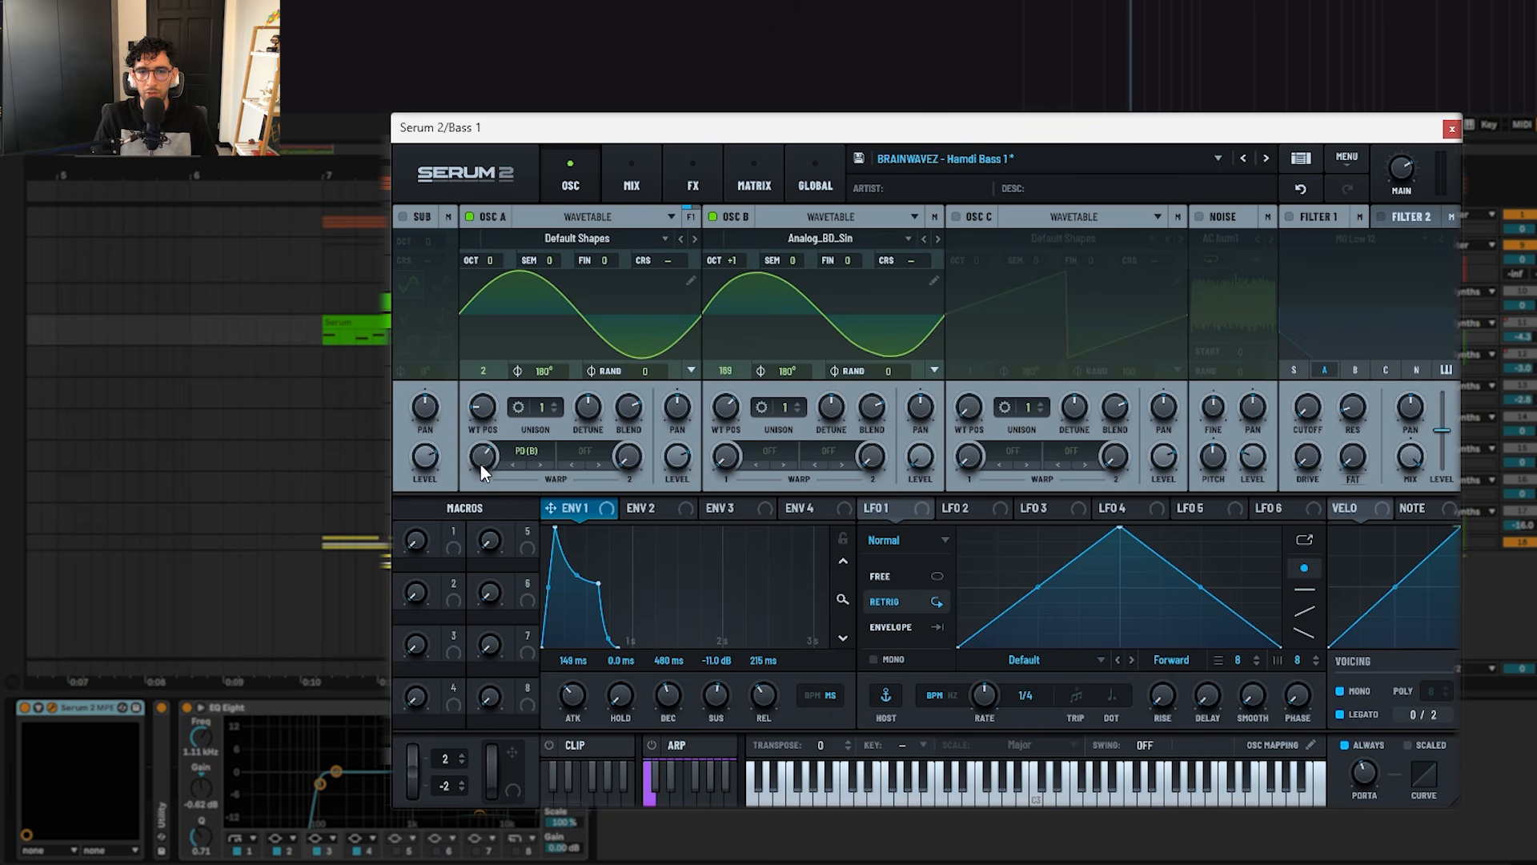
mouse_move(483, 459)
drag(484, 460, 497, 413)
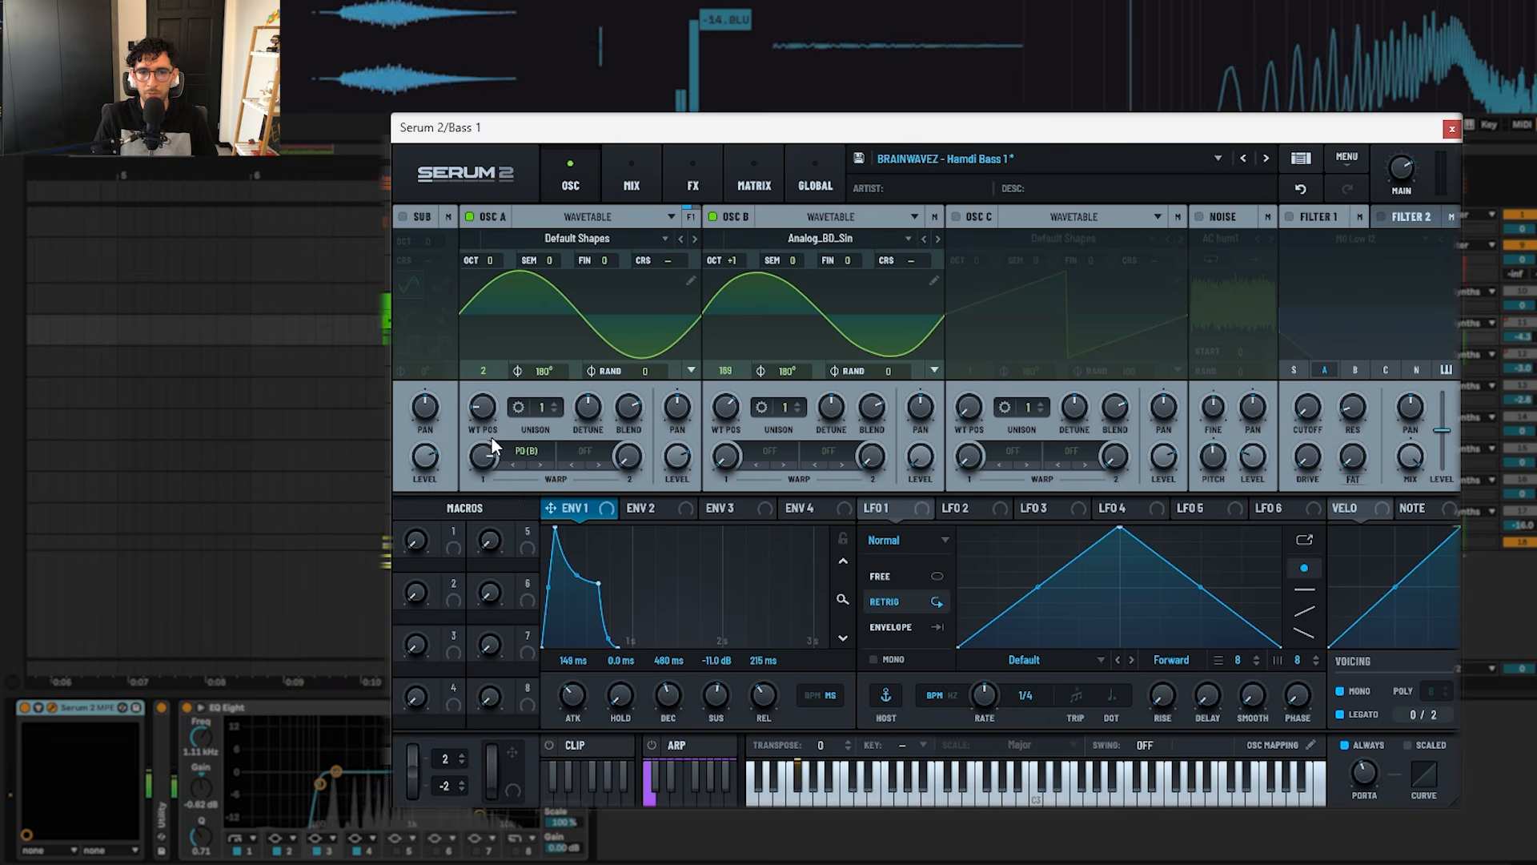
Step: Set oscillator A's first warp amount to 70%
double_click(488, 459)
text(70)
key(Return)
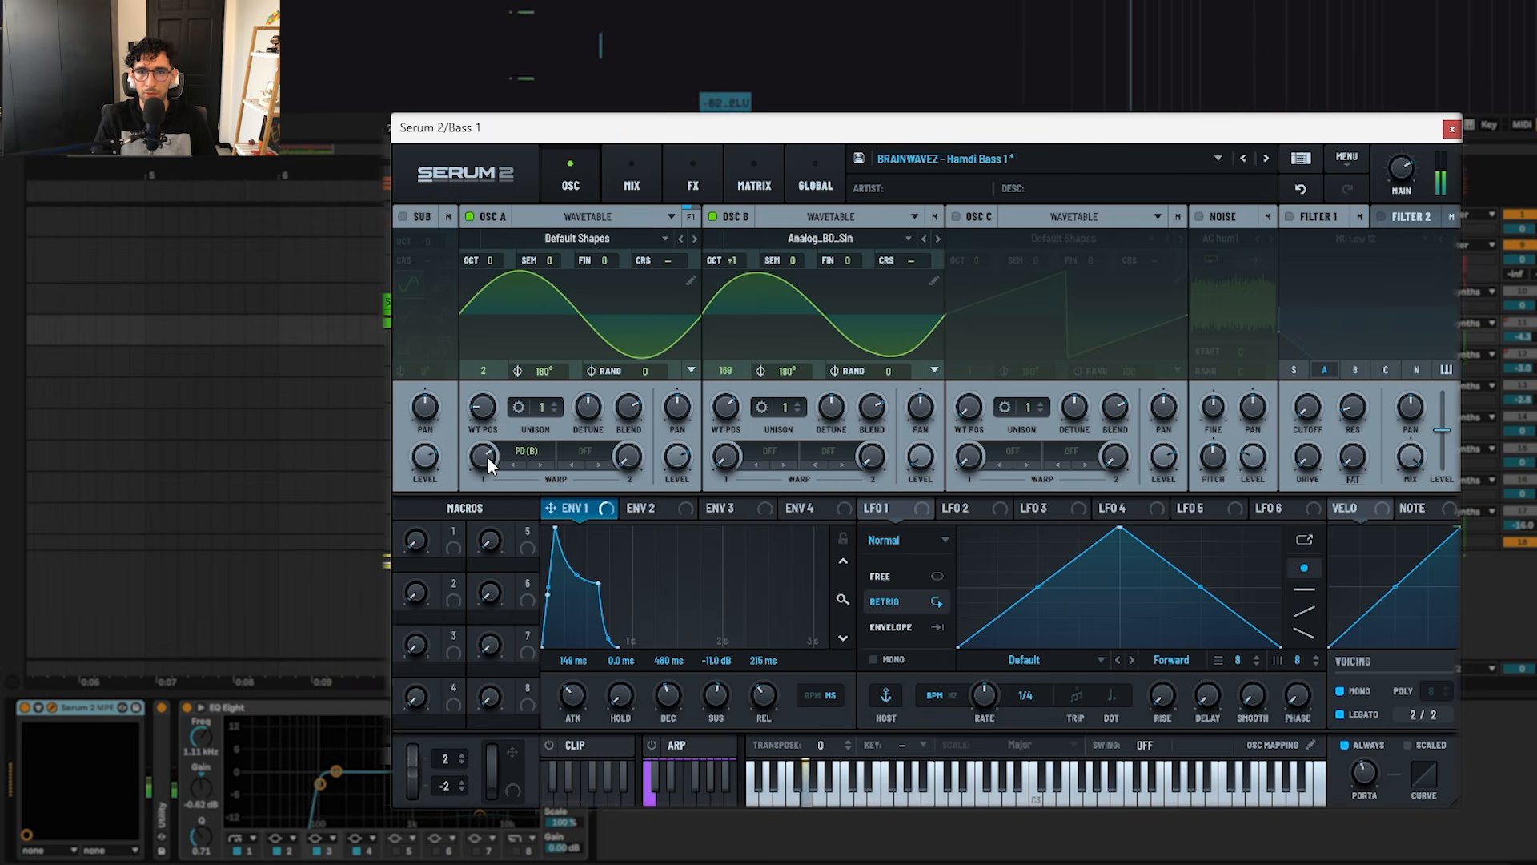
Step: Review the patch's mixer and effects rack, toggle the Distortion on and off, and bypass the Compressor
click(632, 182)
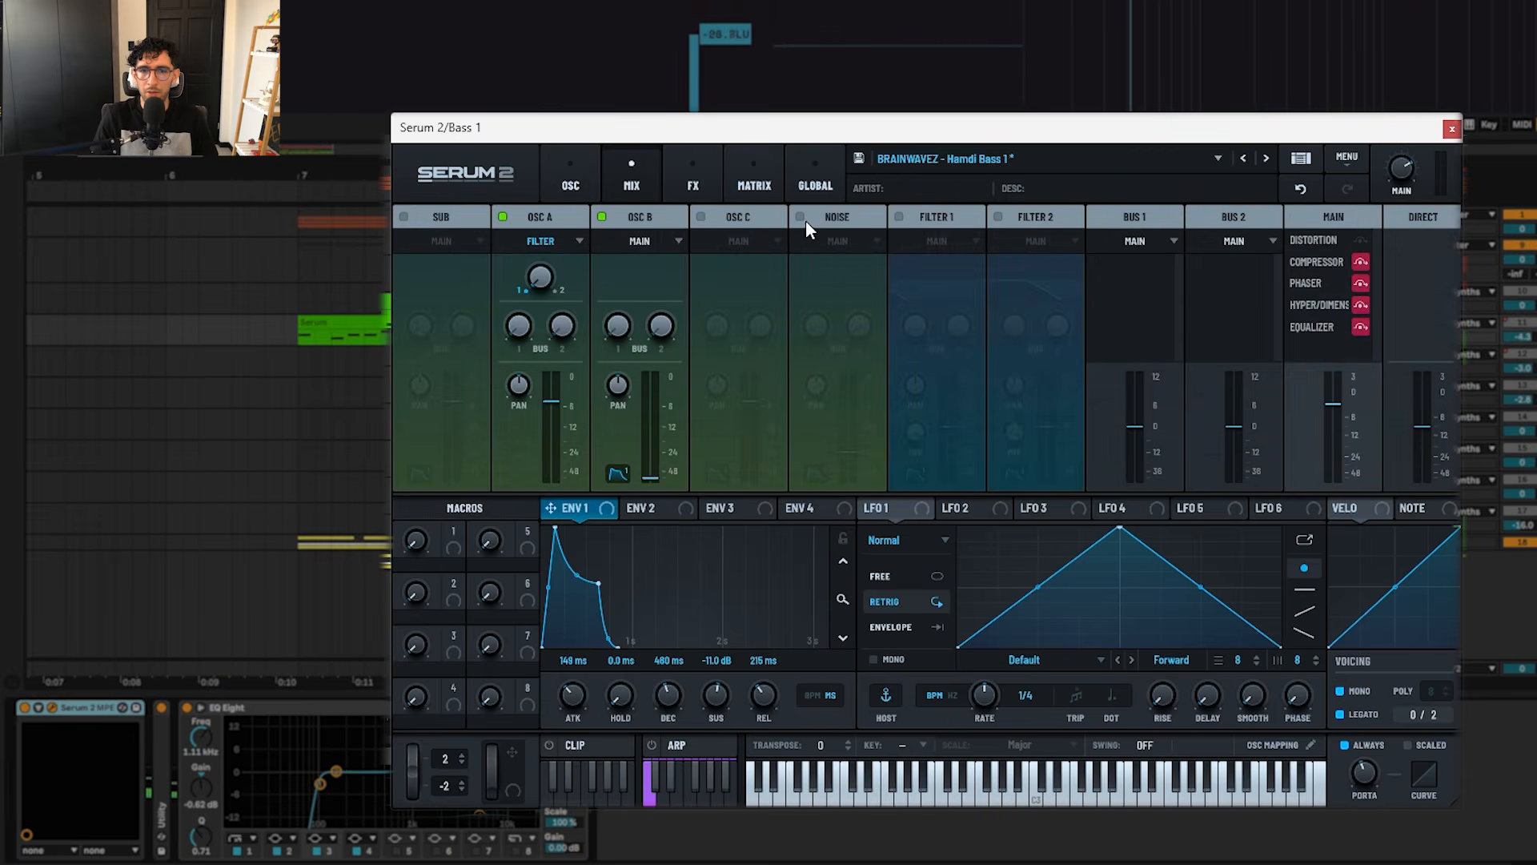
click(671, 179)
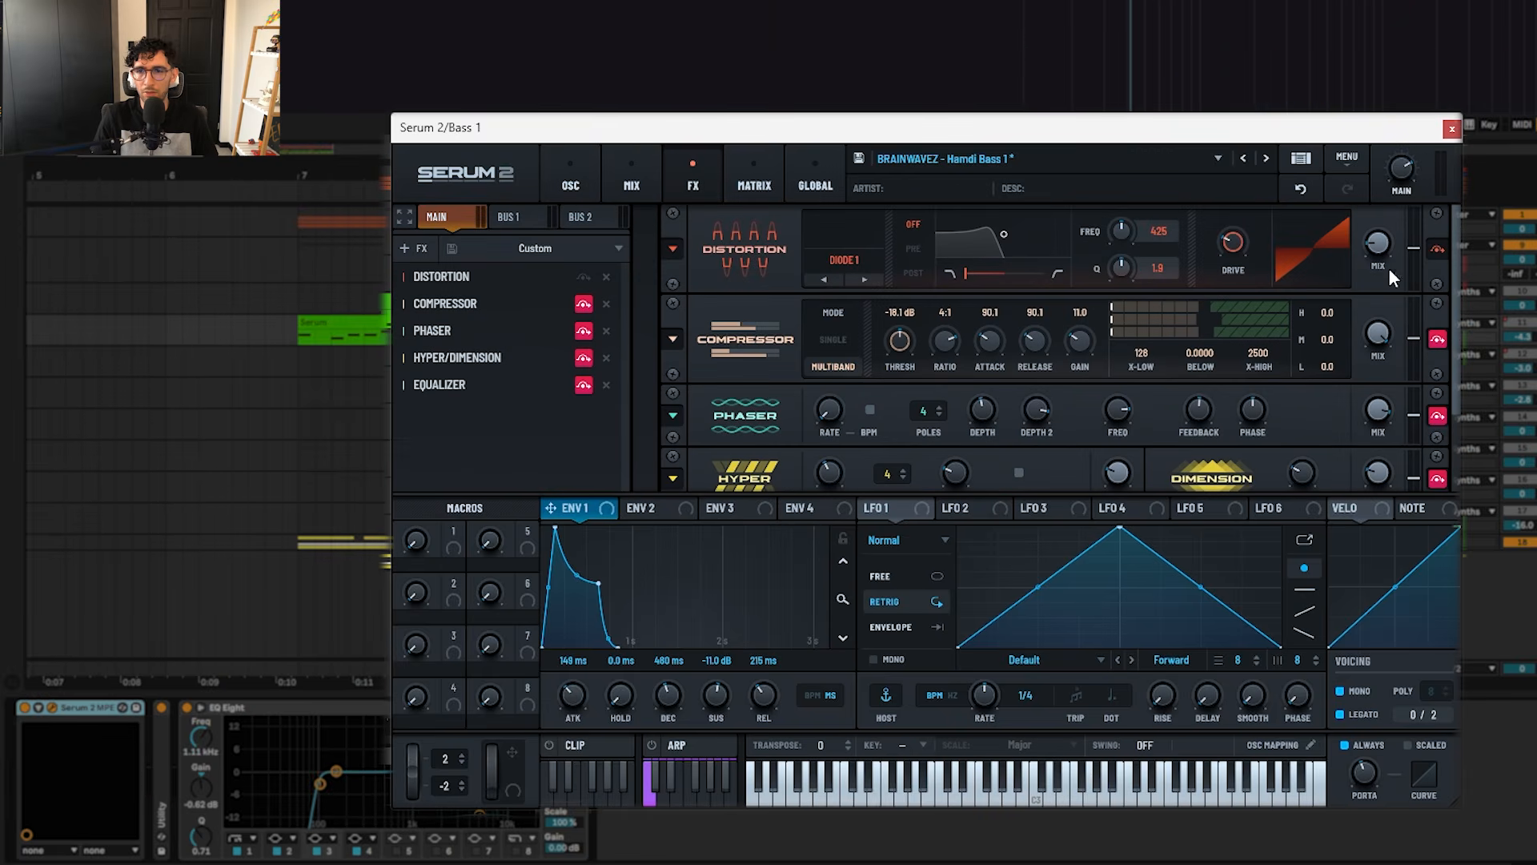
click(584, 278)
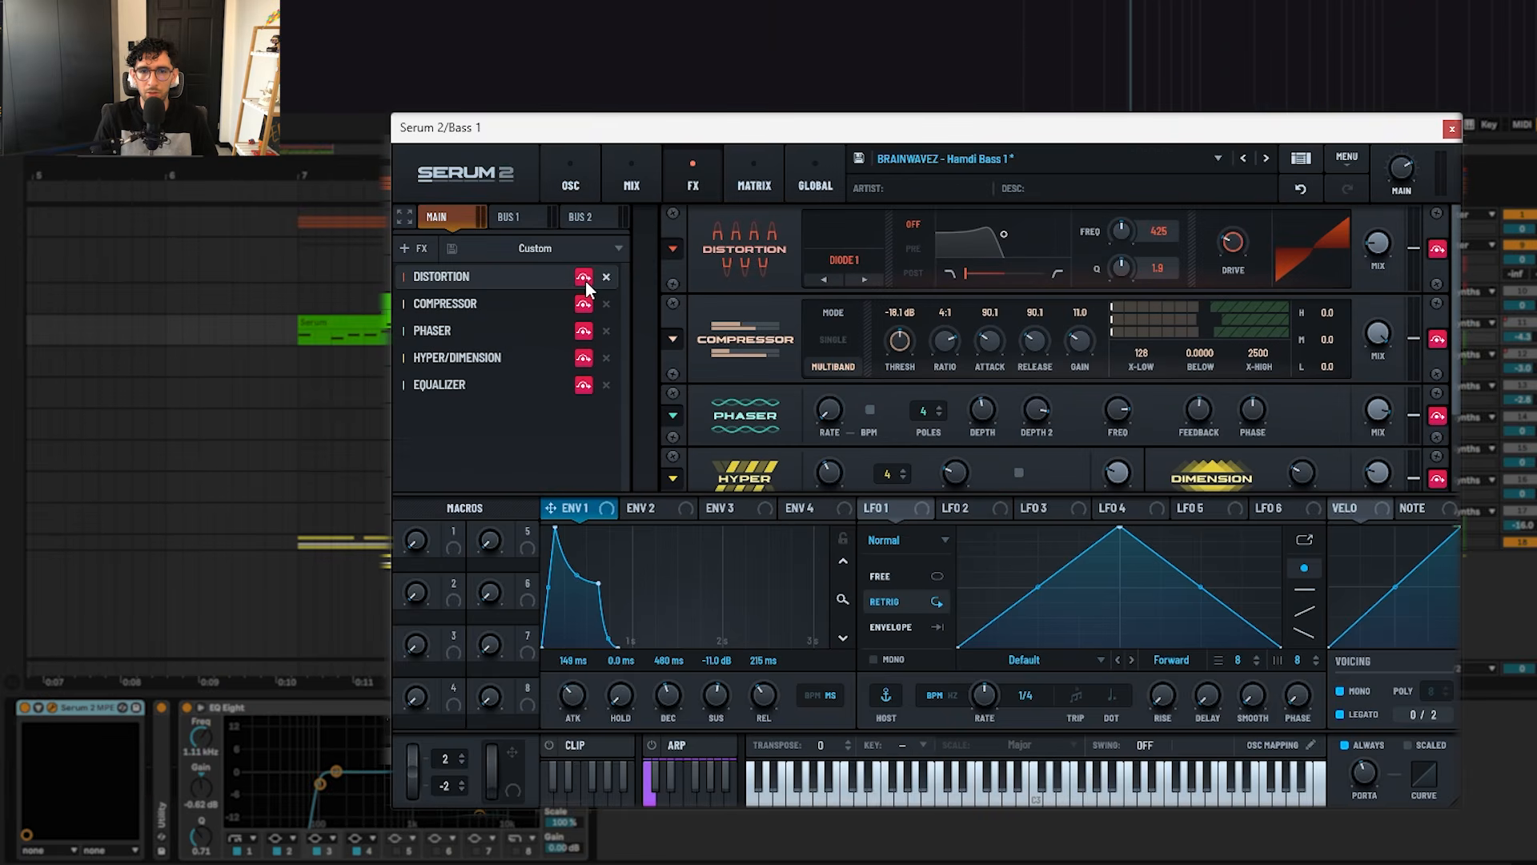
click(582, 277)
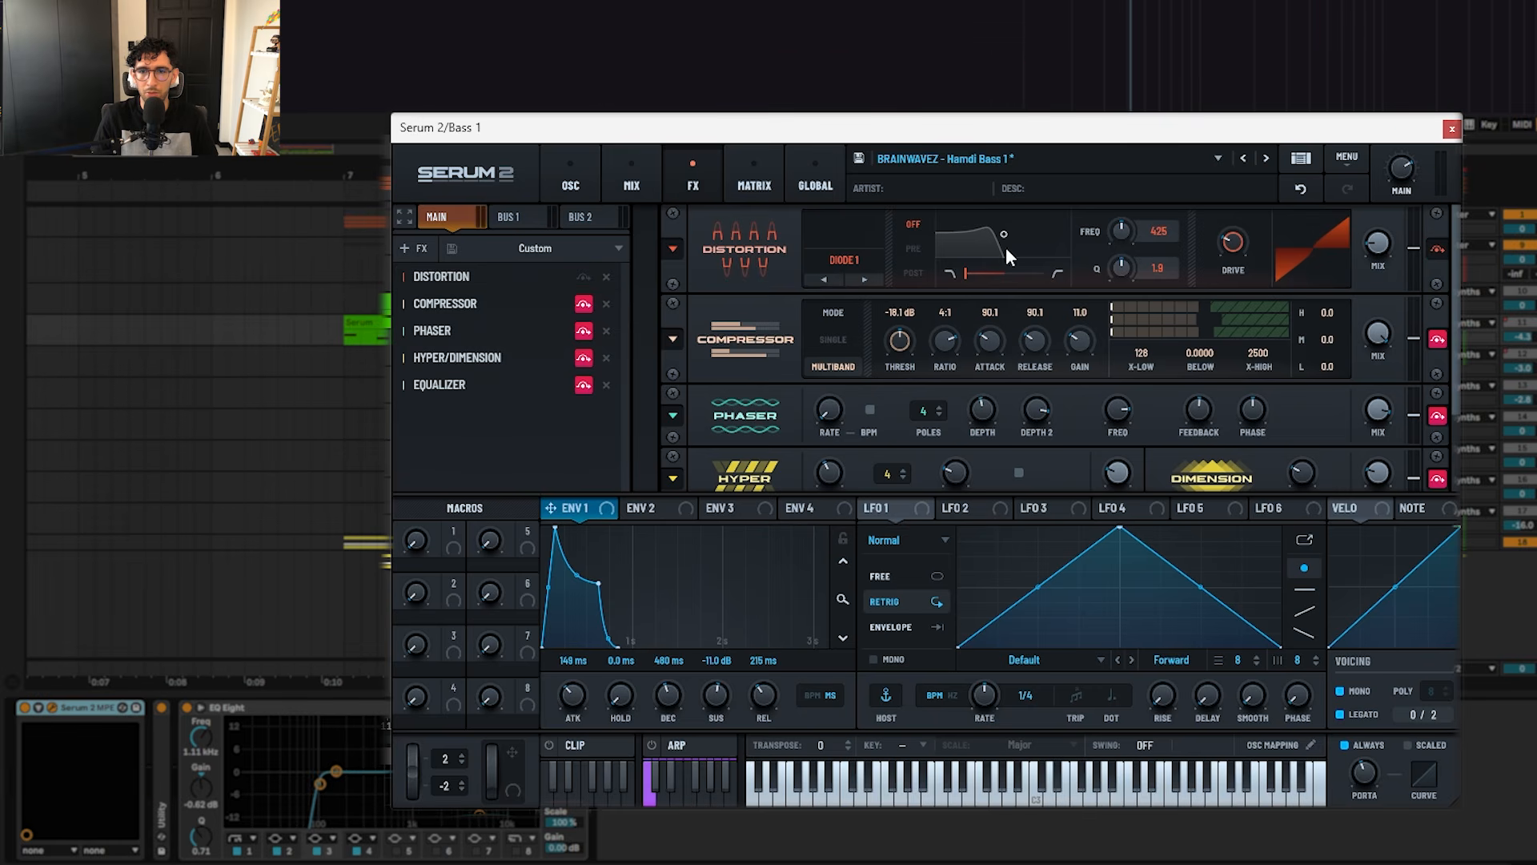
click(1437, 339)
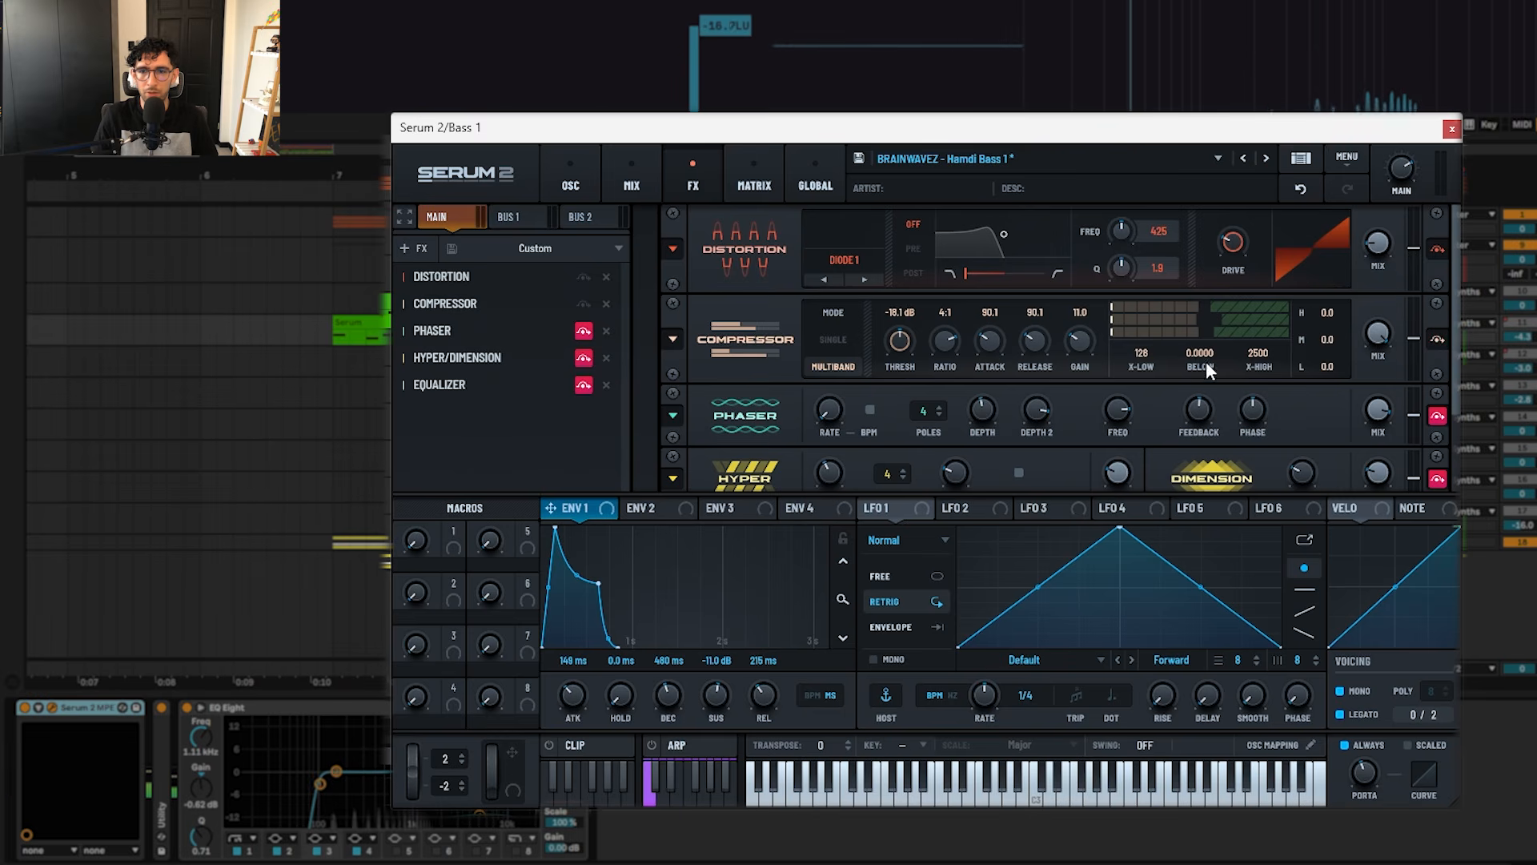
Step: Play the bass and re-enable the Phaser and Hyper/Dimension effects one after the other
key(space)
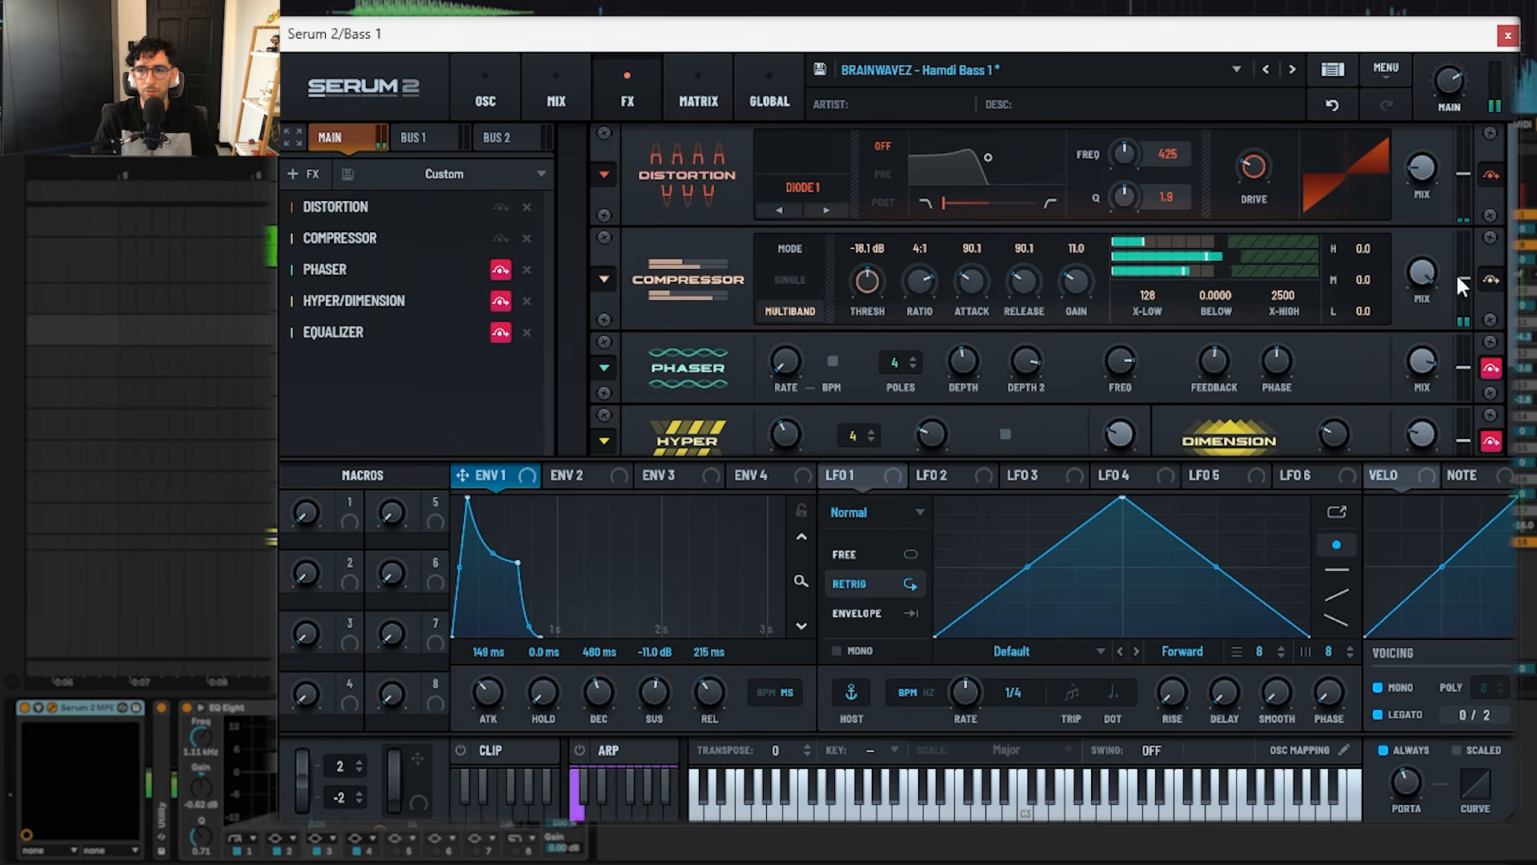
scroll(1502, 290, down, 1)
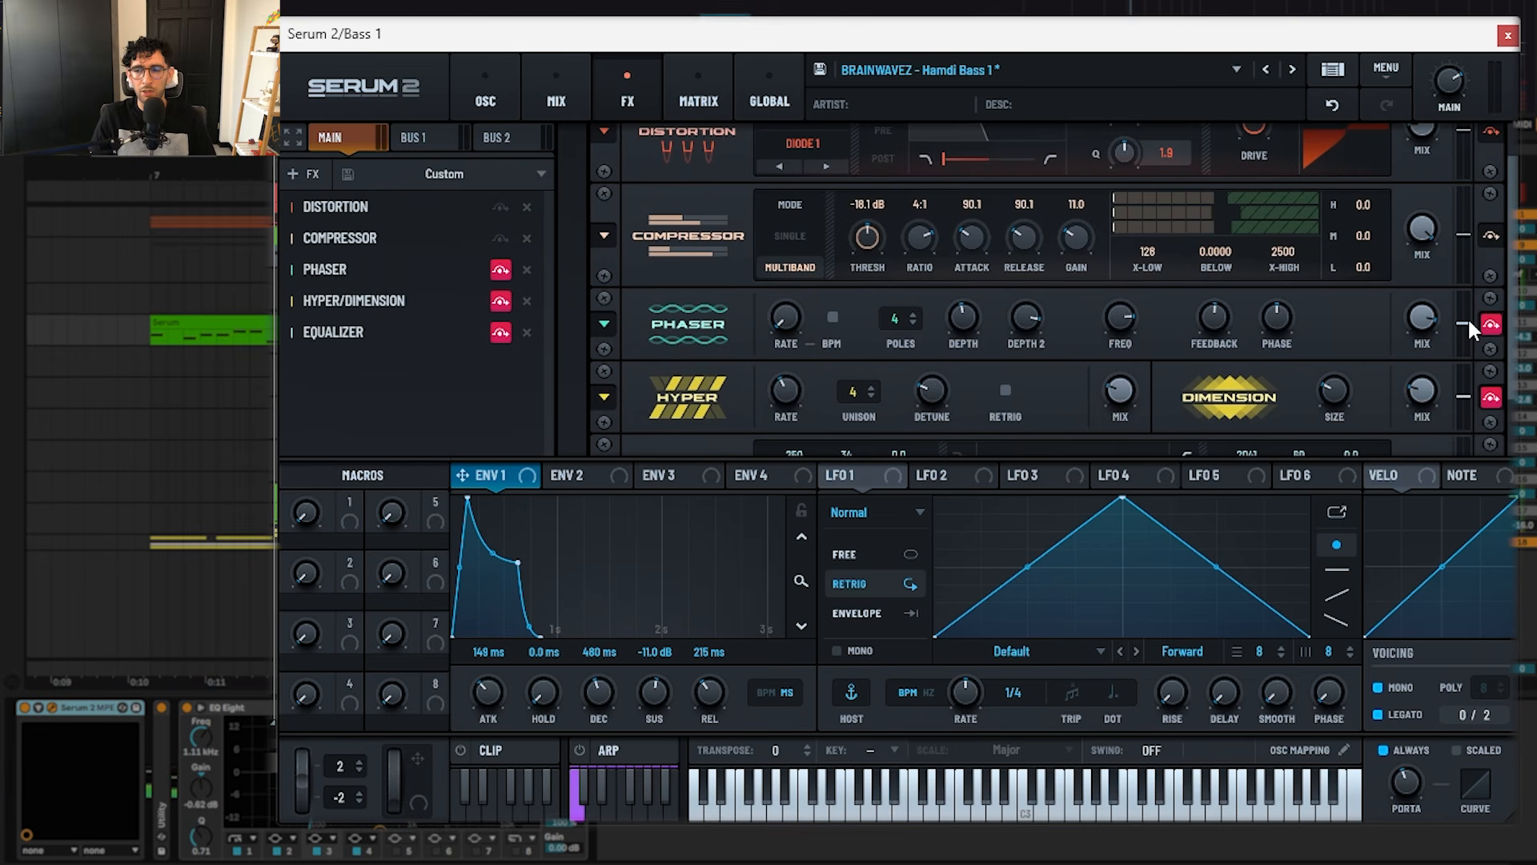
click(1491, 319)
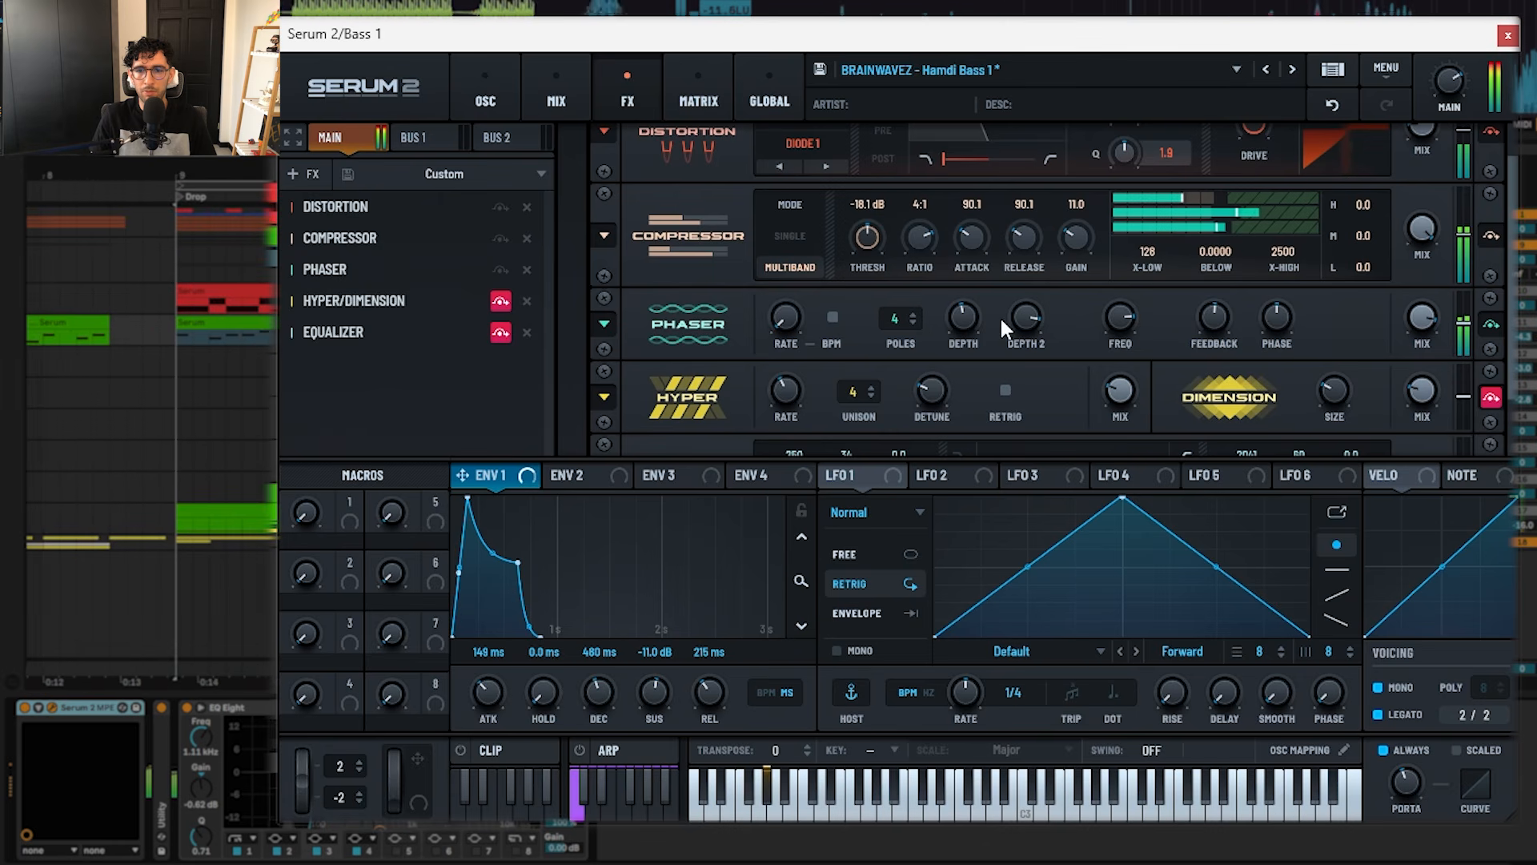
scroll(1491, 449, down, 2)
click(1491, 313)
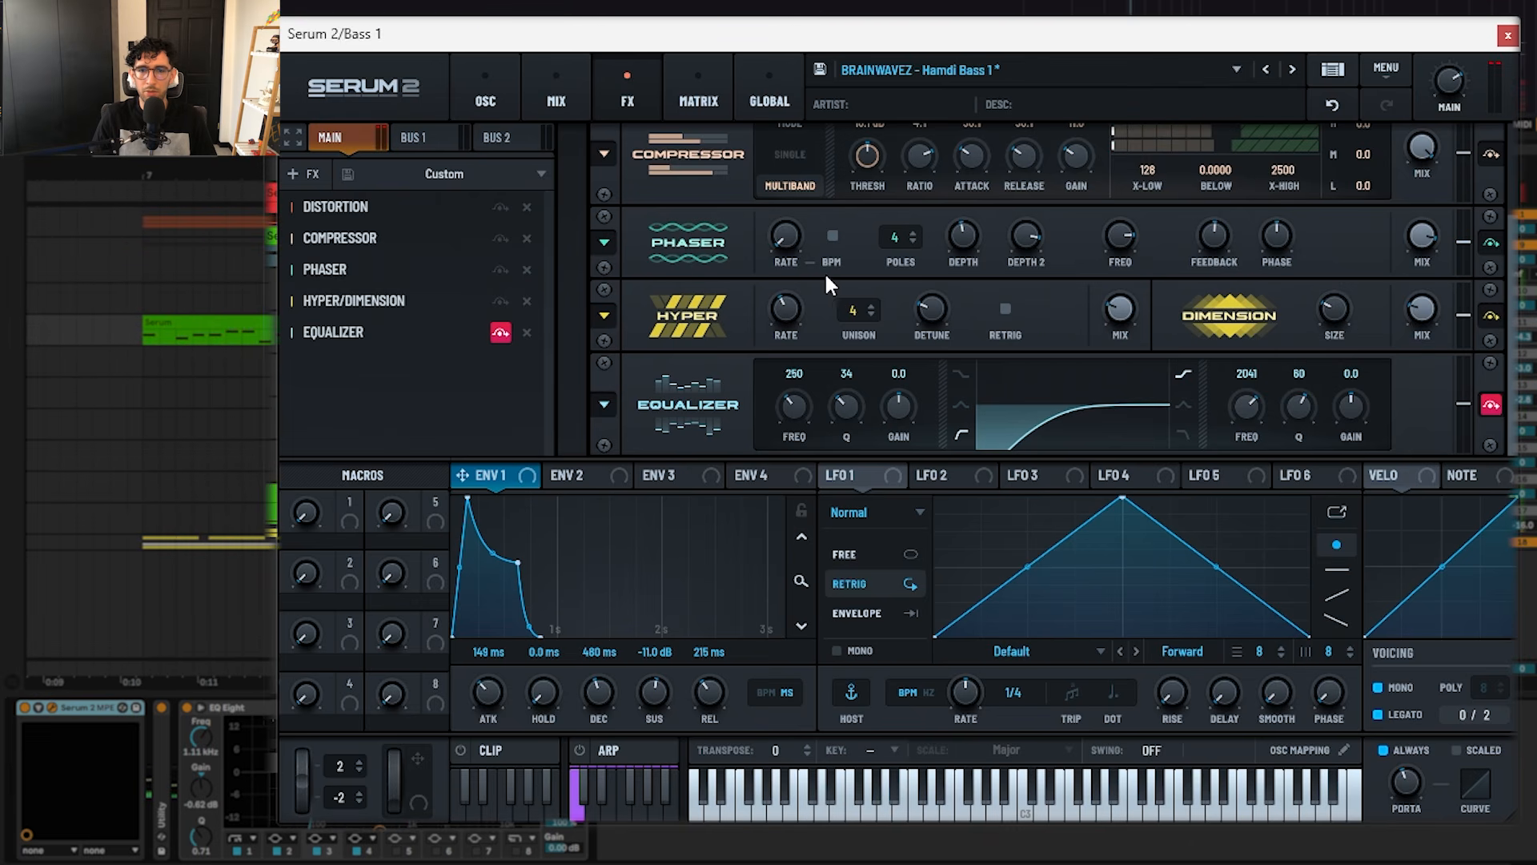
Step: Re-enable the Equalizer, check its low-band frequency, and play the bass through the full effects chain
click(469, 88)
click(610, 93)
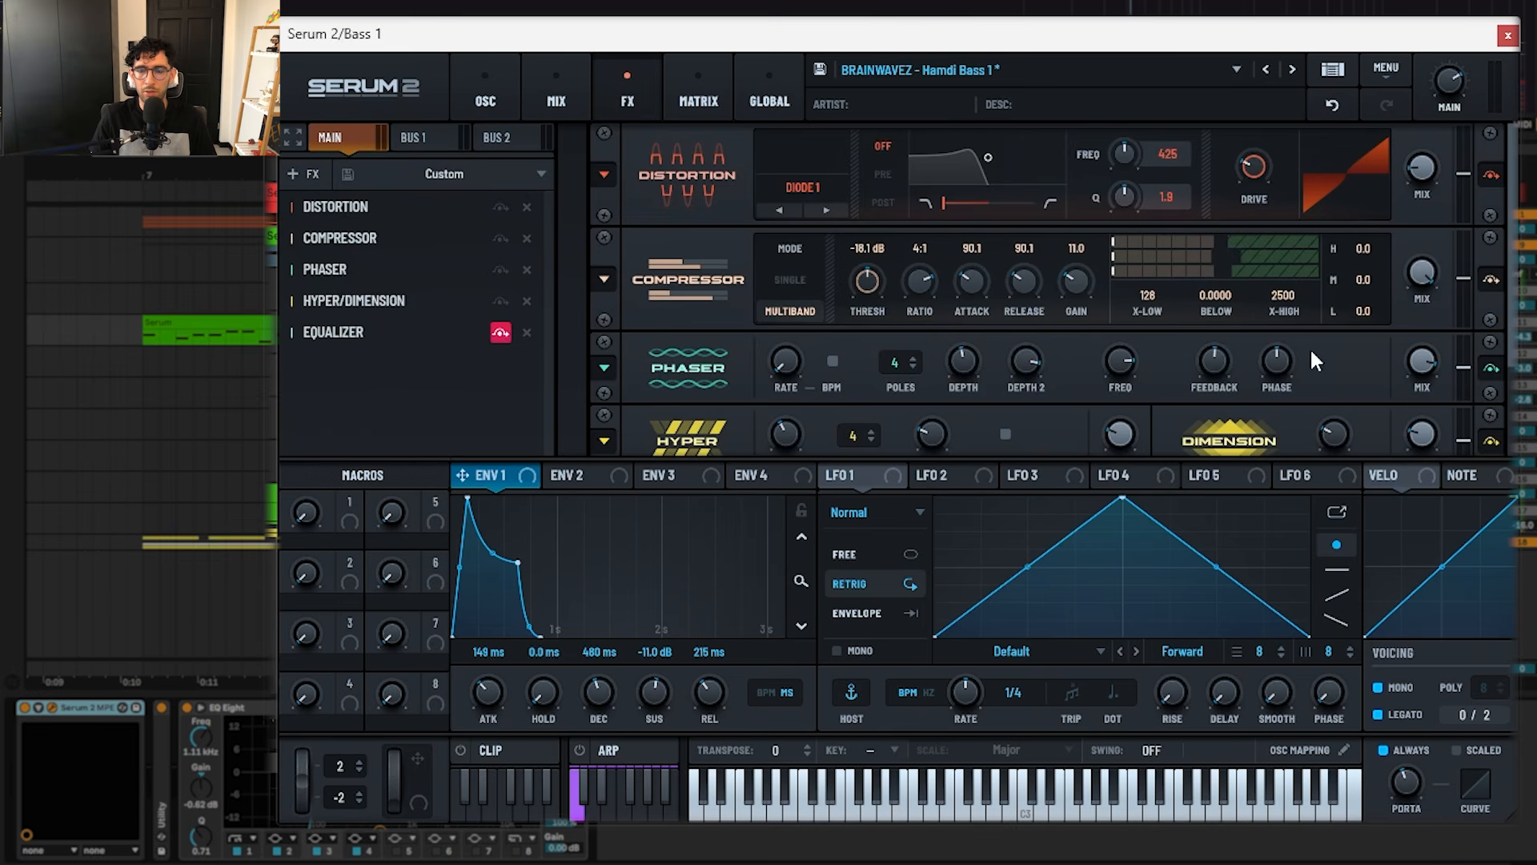
scroll(1509, 256, down, 3)
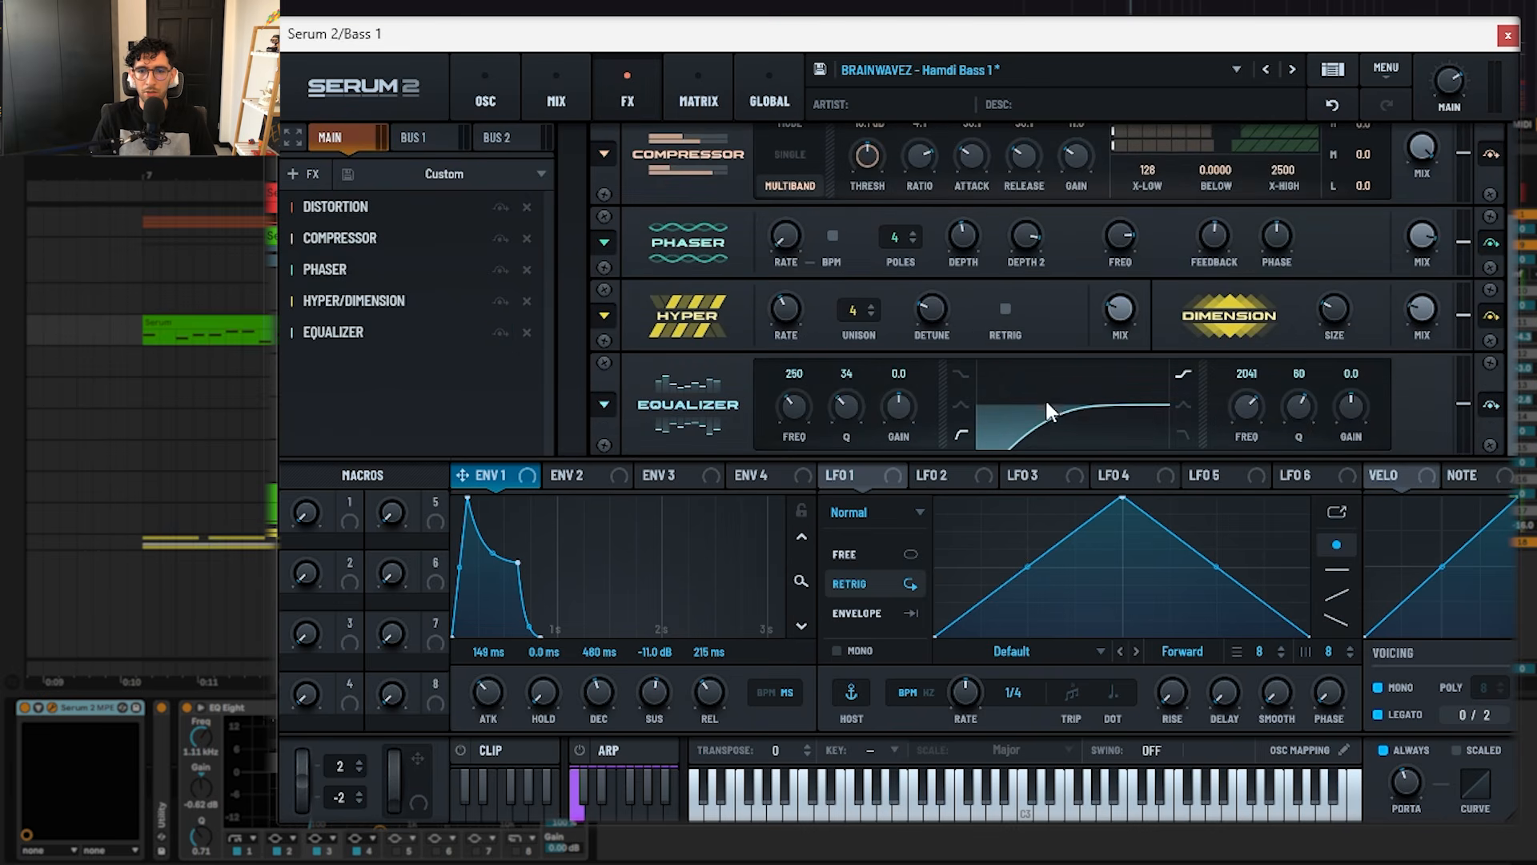
mouse_move(786, 404)
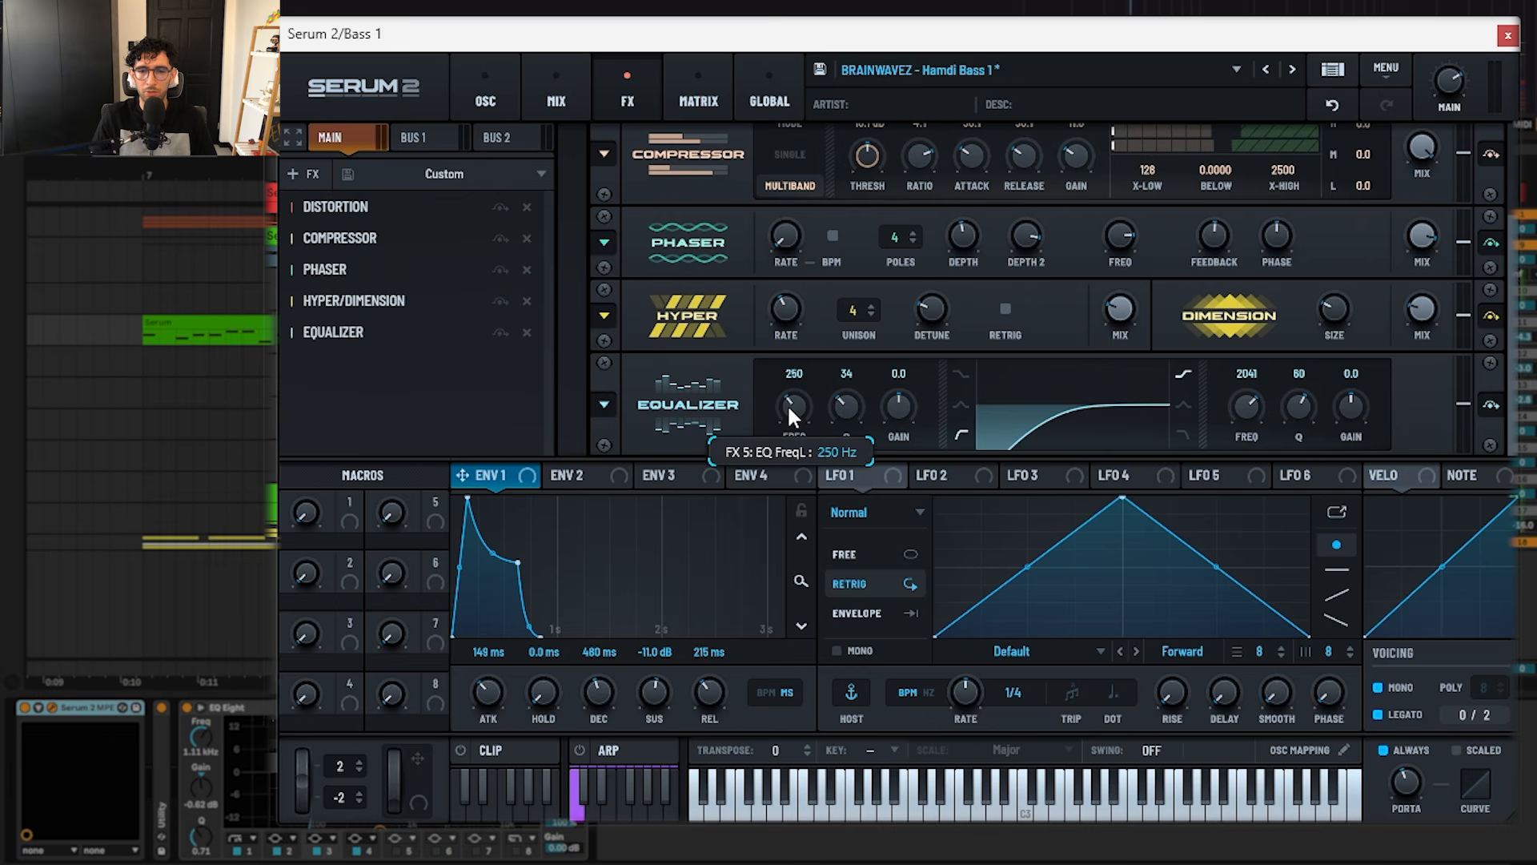
key(space)
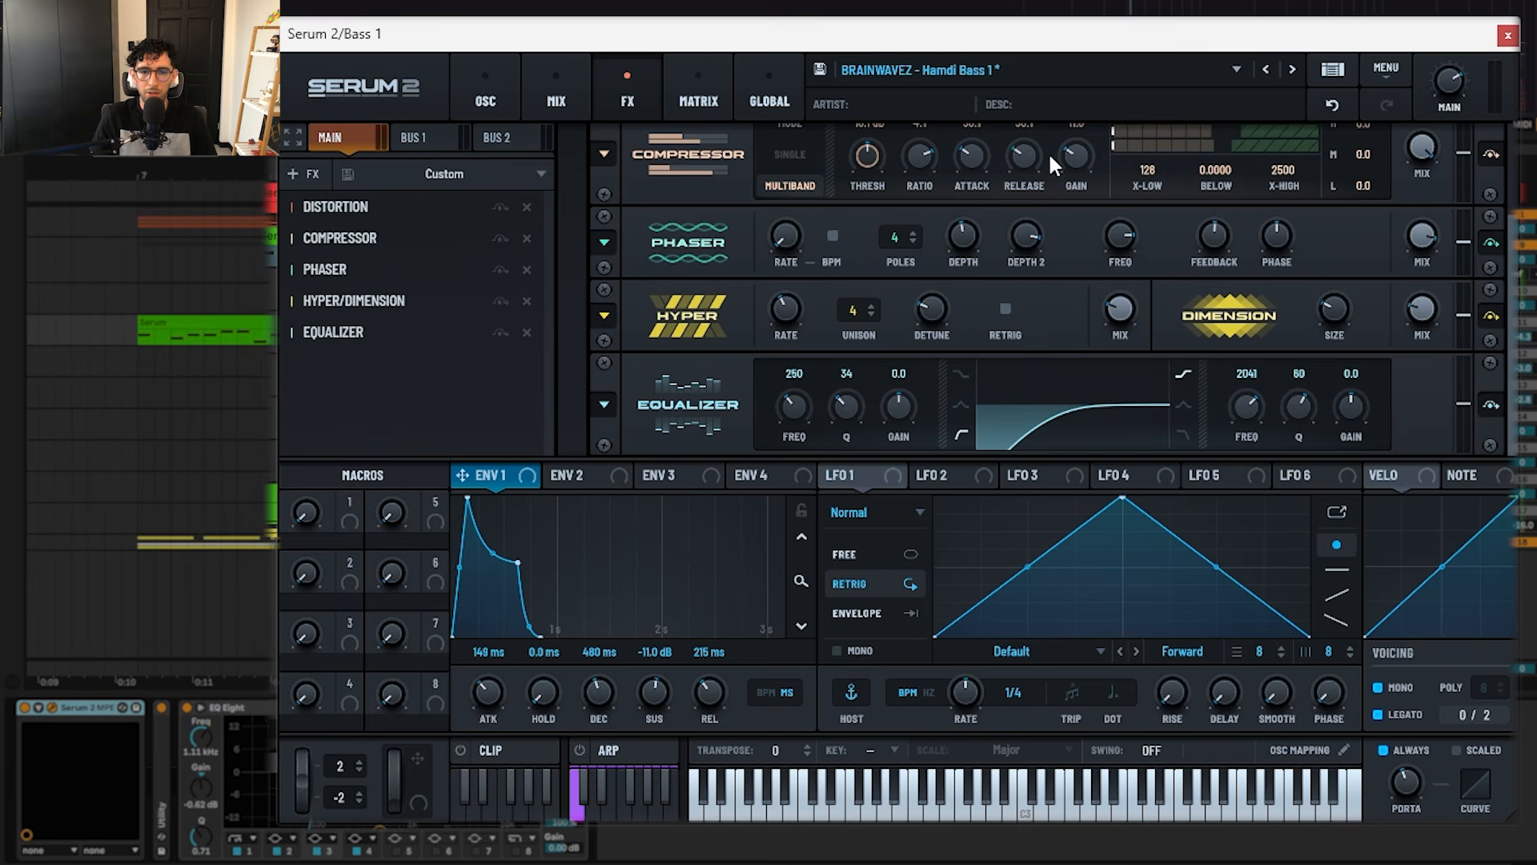
Step: Inspect the low-cut and high-boost bands of Bass 1's EQ Eight and compare them with the Serum 2 effects rack
click(1507, 35)
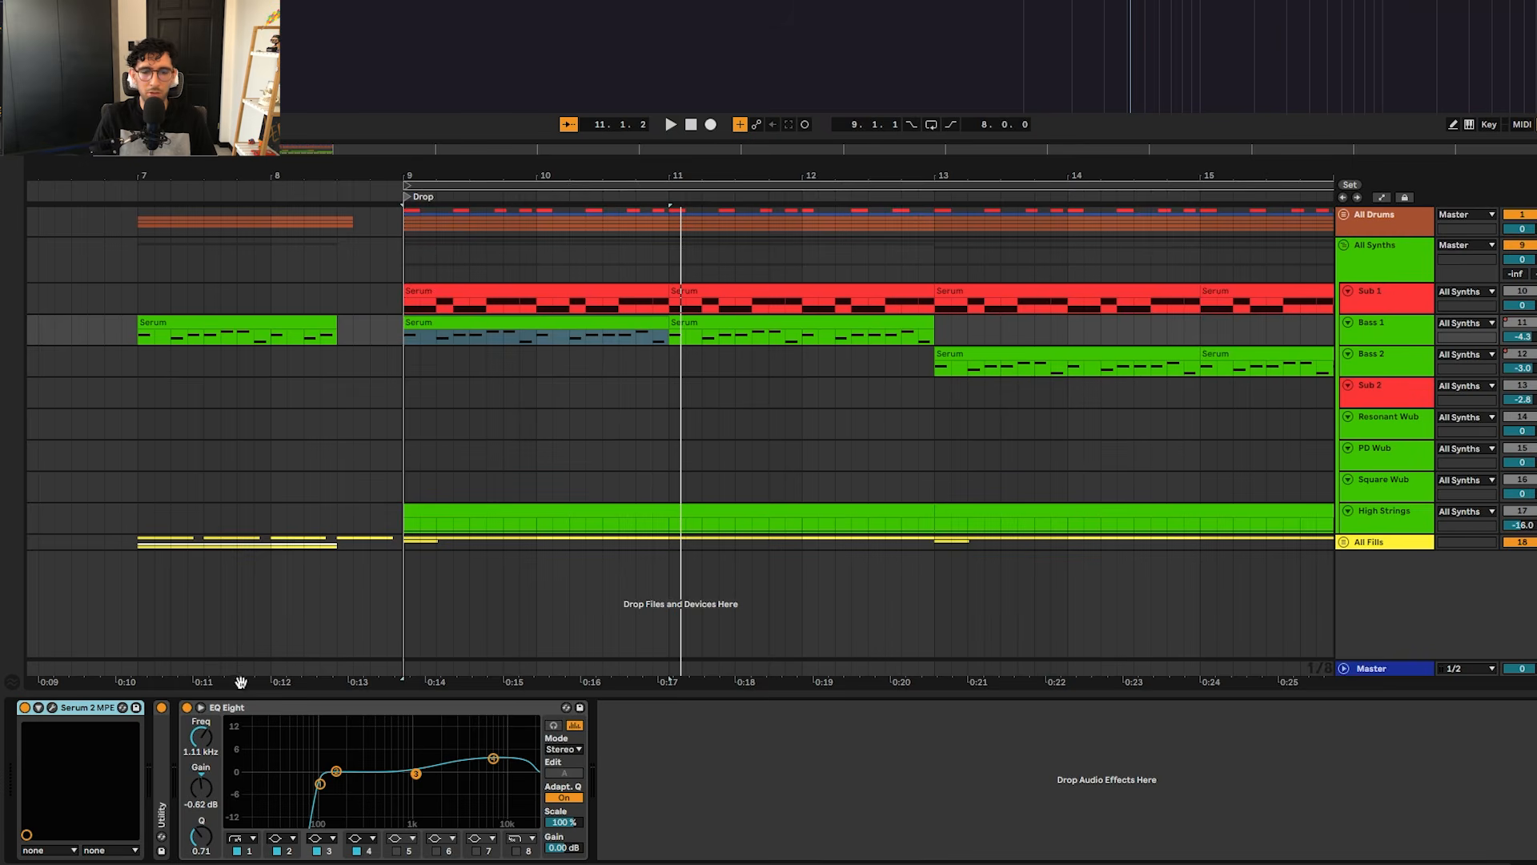
click(320, 784)
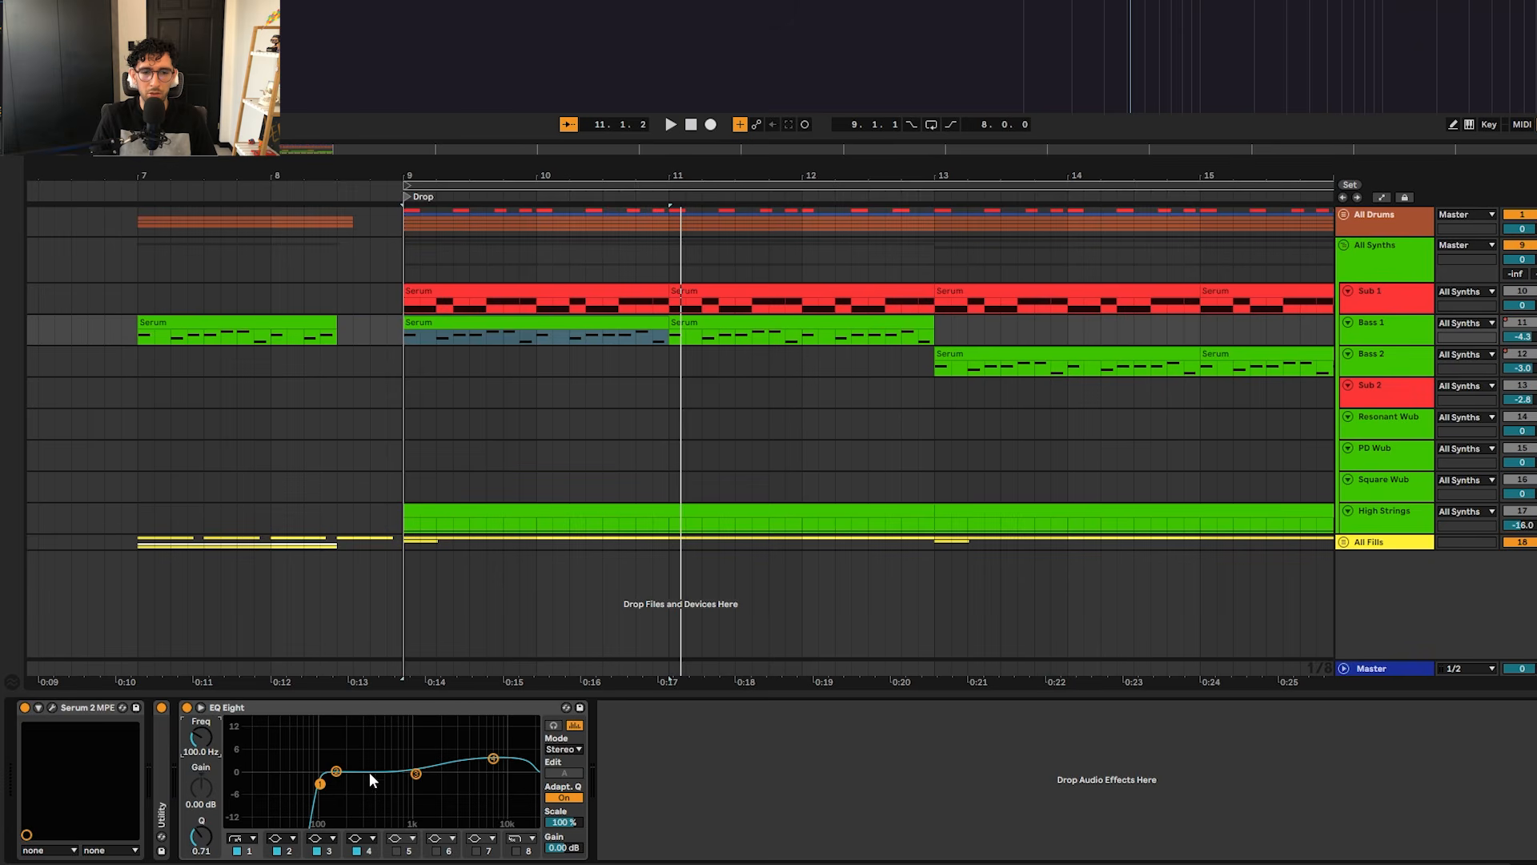
click(493, 758)
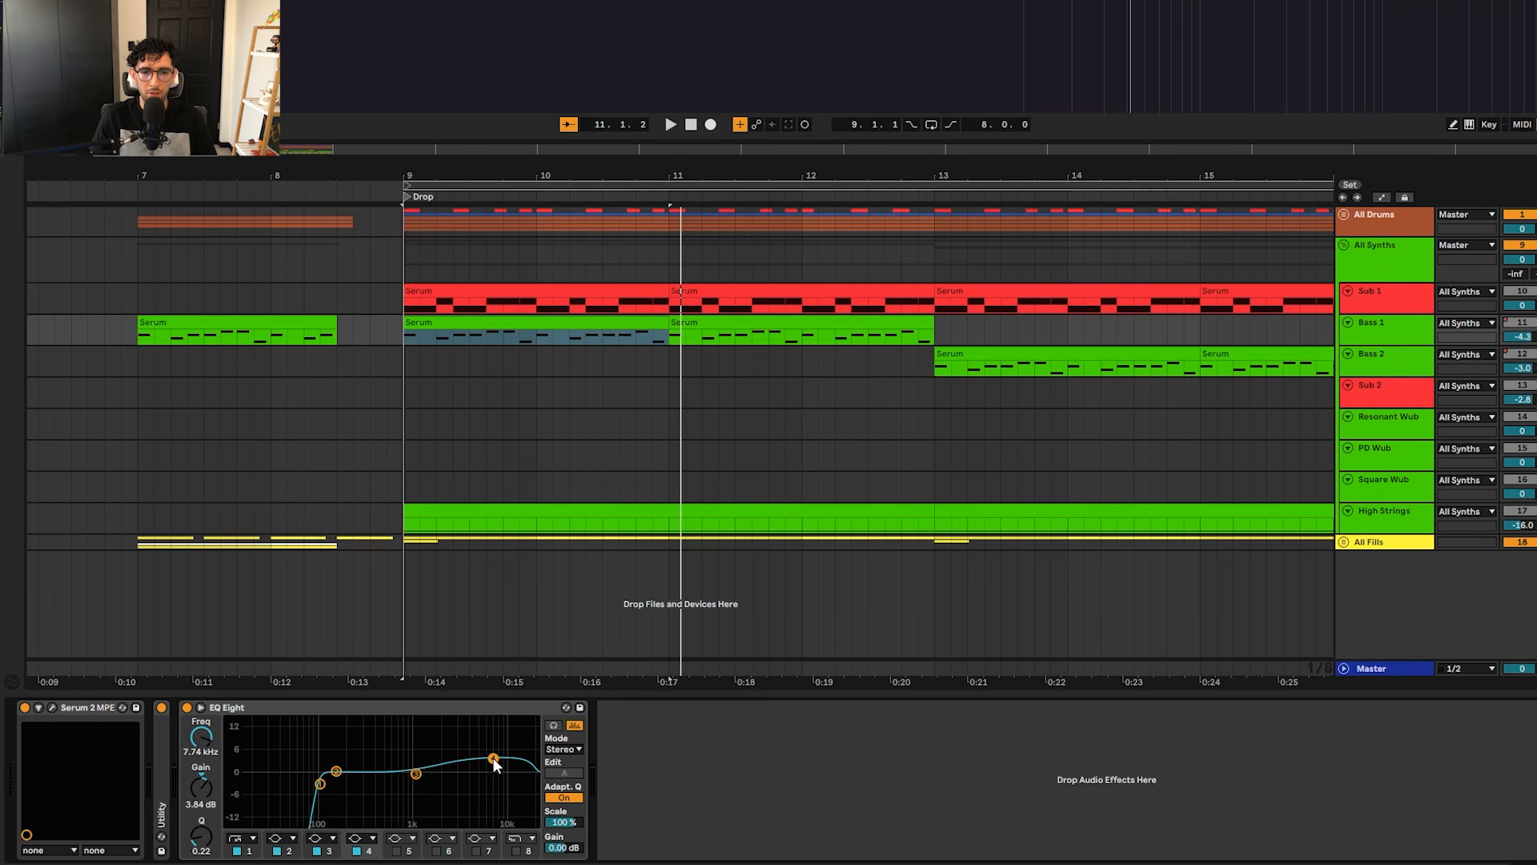
click(52, 708)
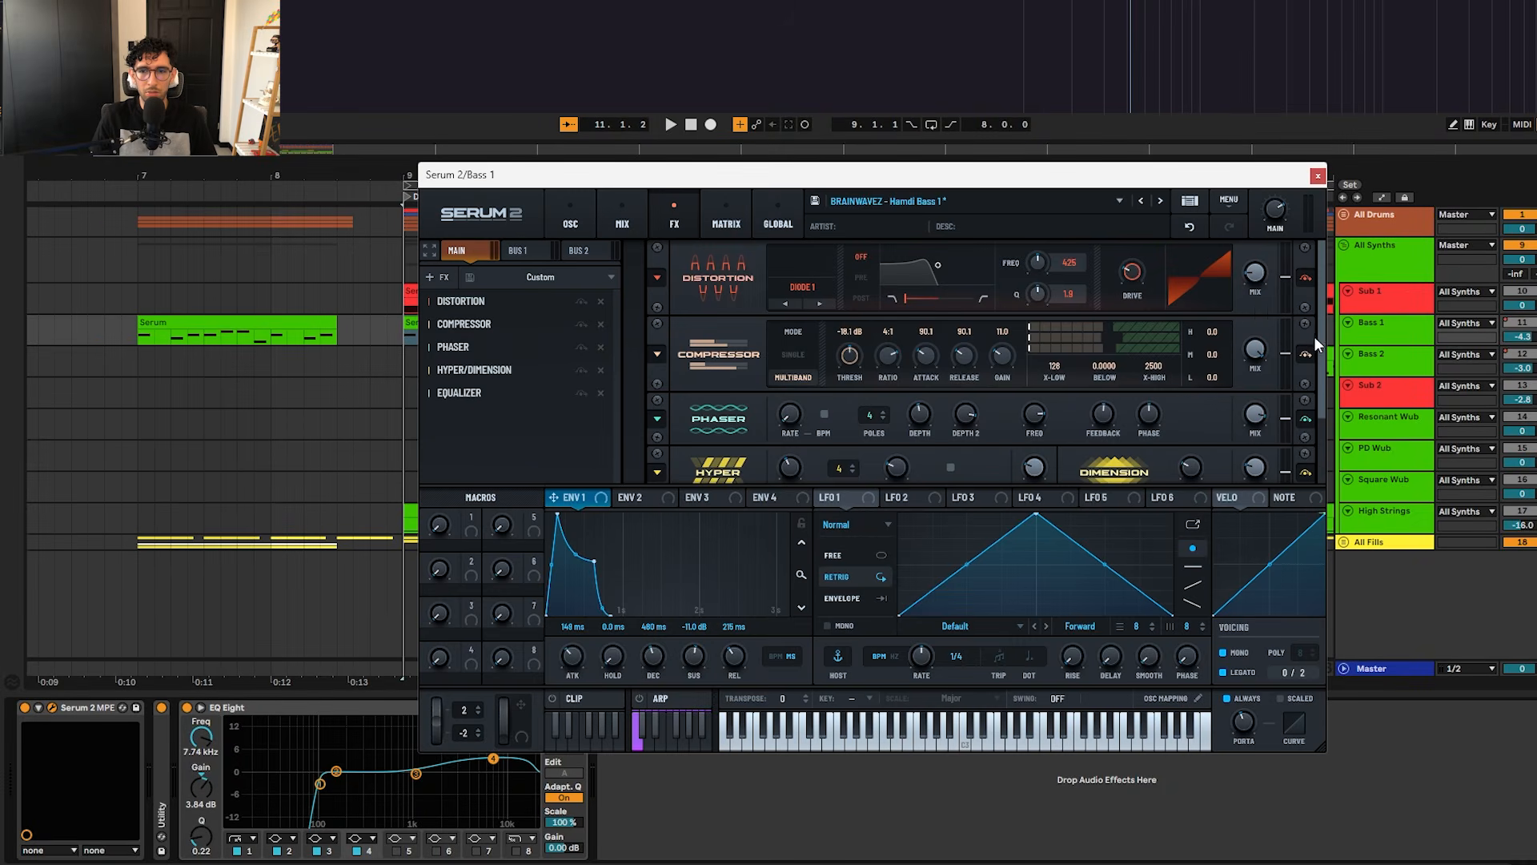
scroll(1314, 336, down, 2)
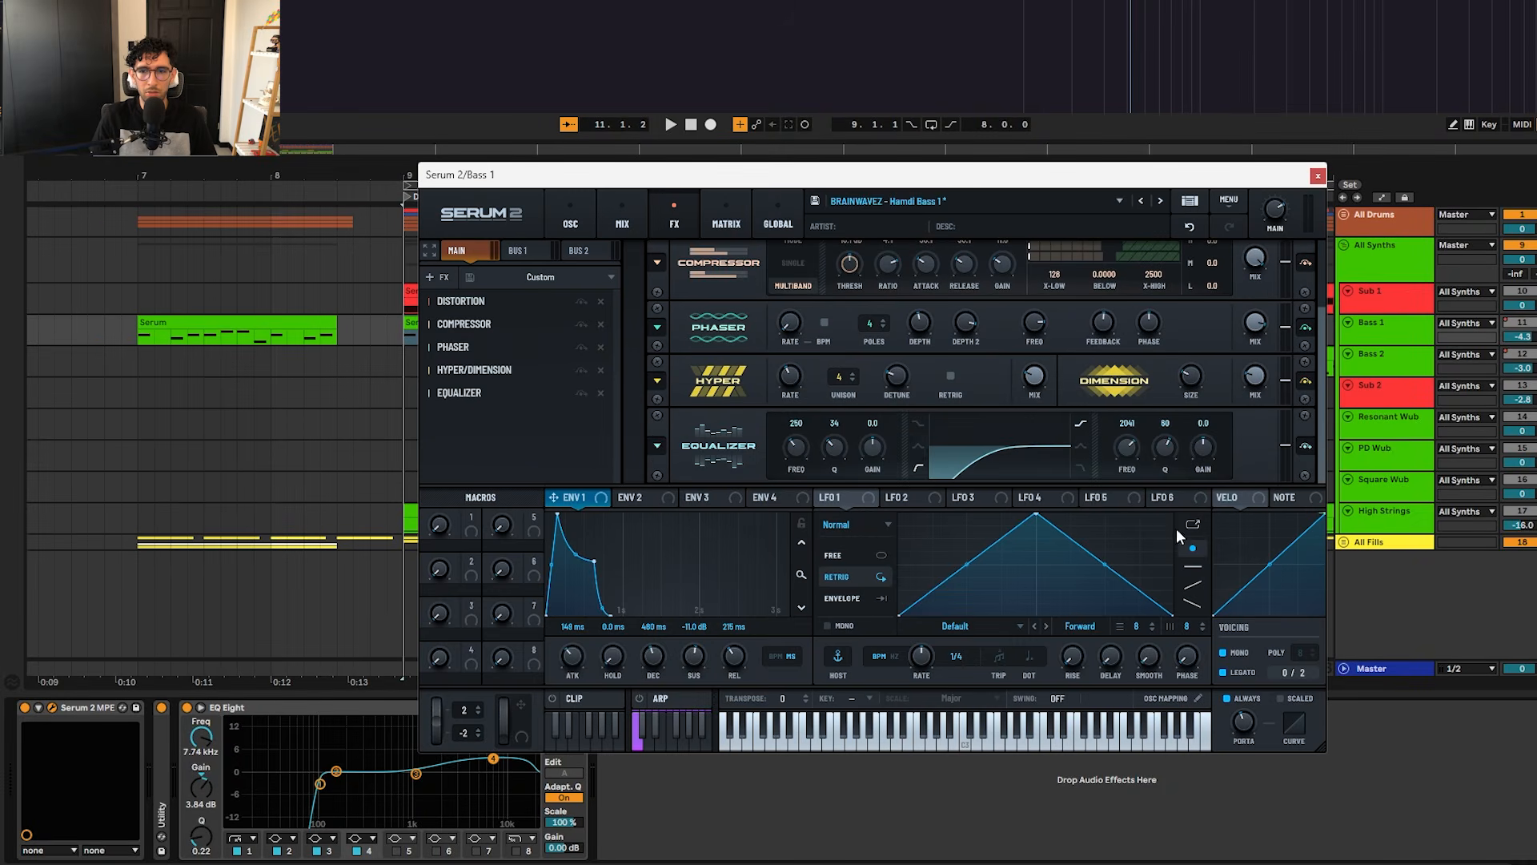
click(1317, 175)
click(318, 785)
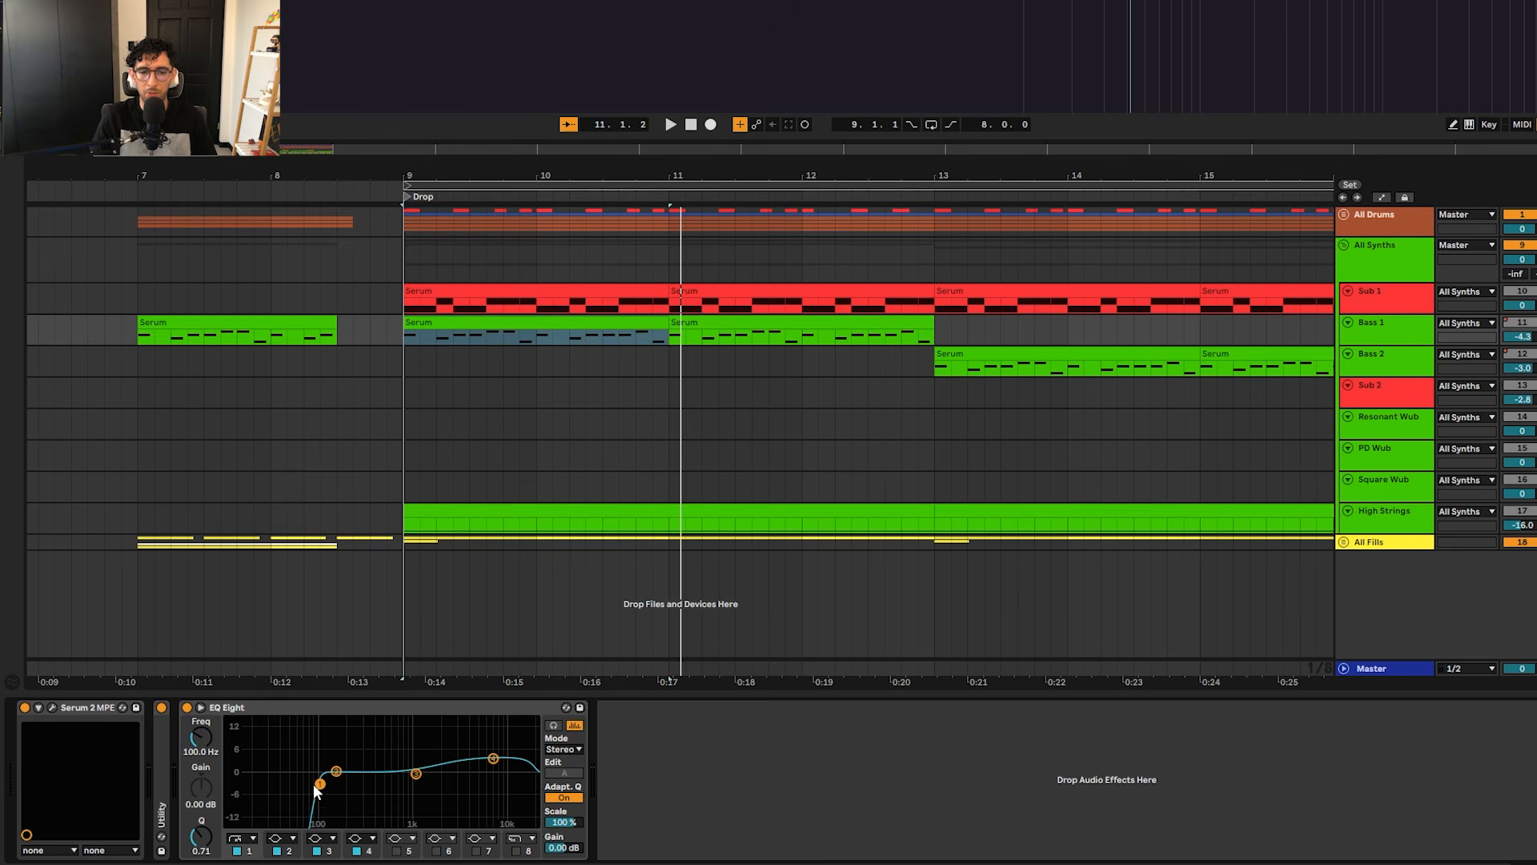
Step: Select the Sub 1 track, play it from the drop, and open its Serum 2 instrument
click(1426, 309)
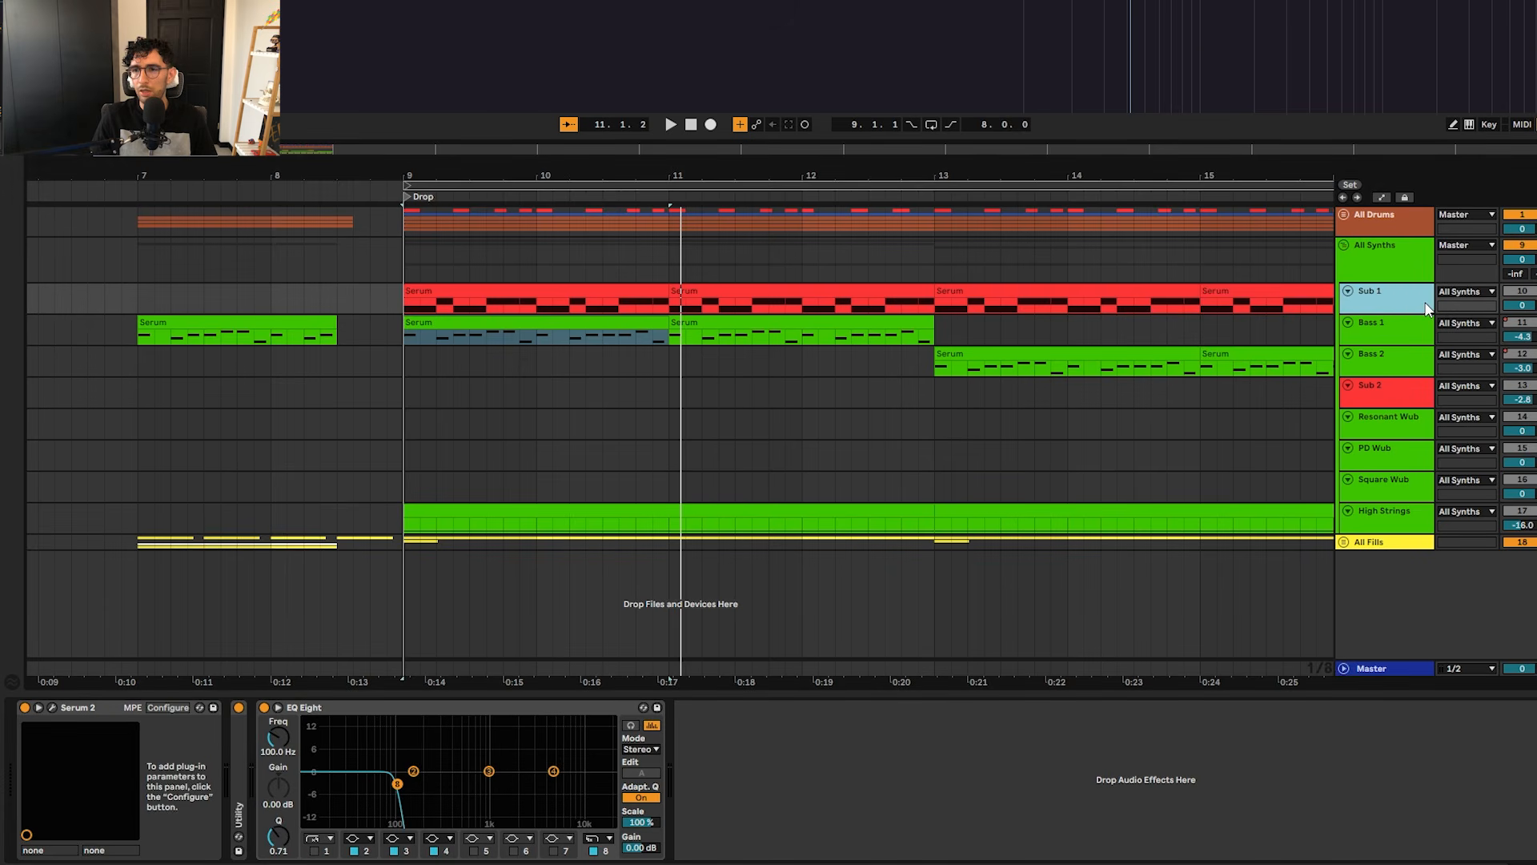
key(space)
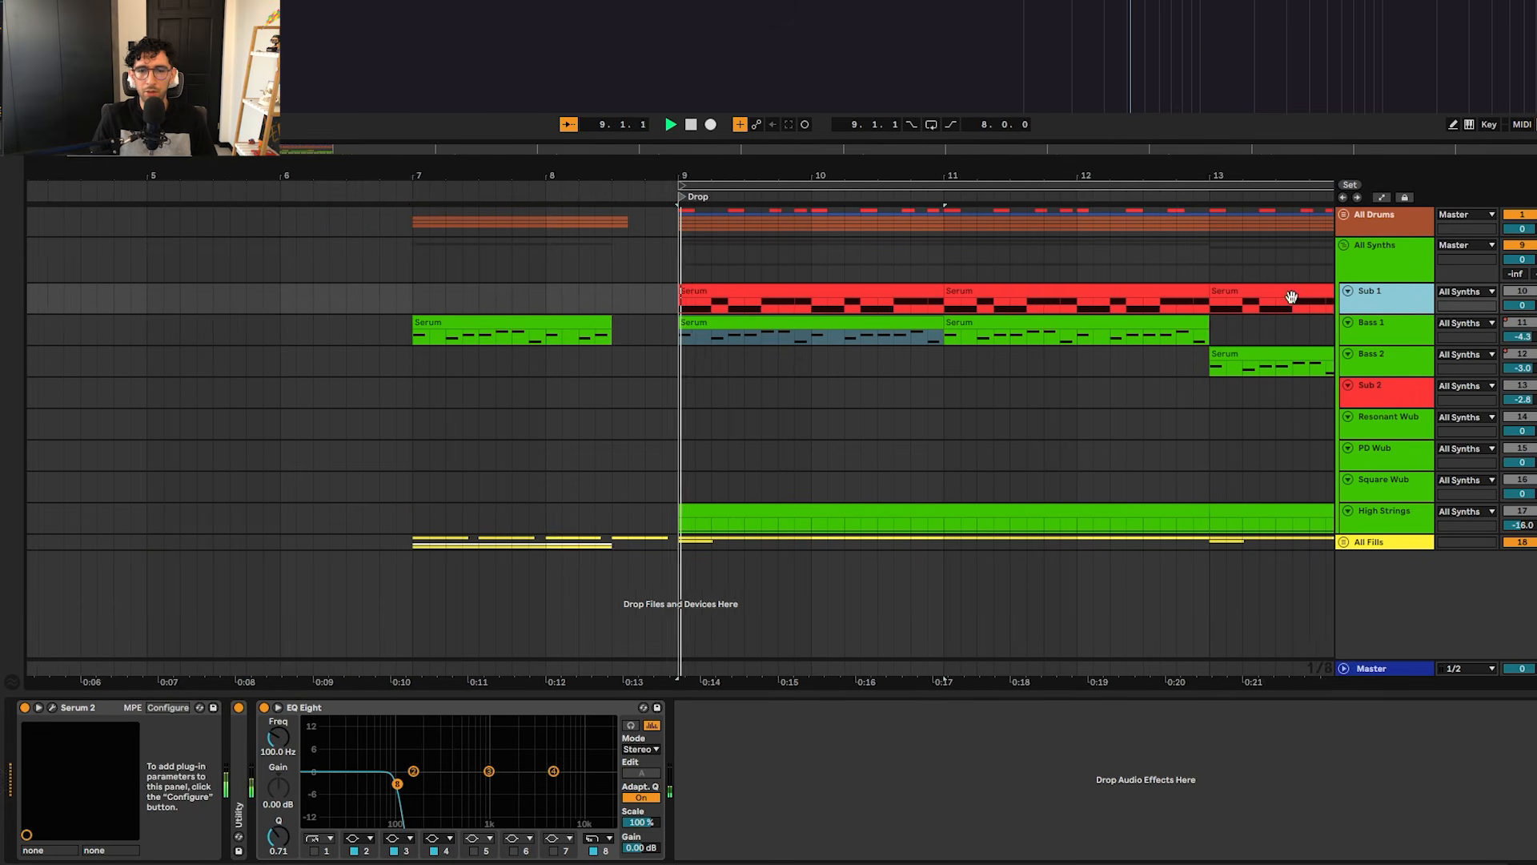
click(55, 707)
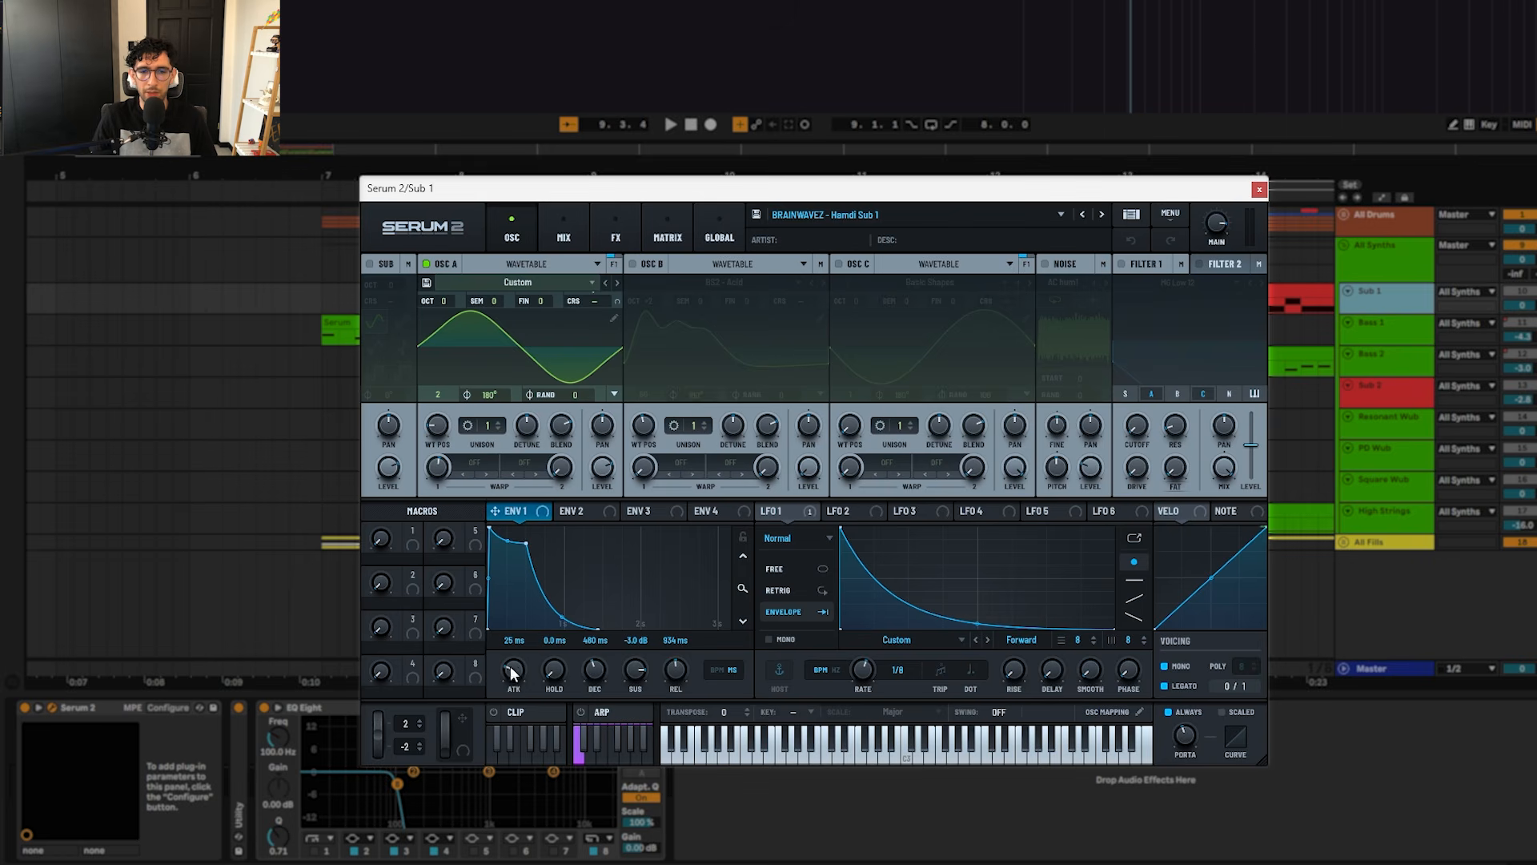
Step: Examine the harmonics of oscillator A's waveform in the wavetable editor at 8x zoom, and close the editor
click(613, 320)
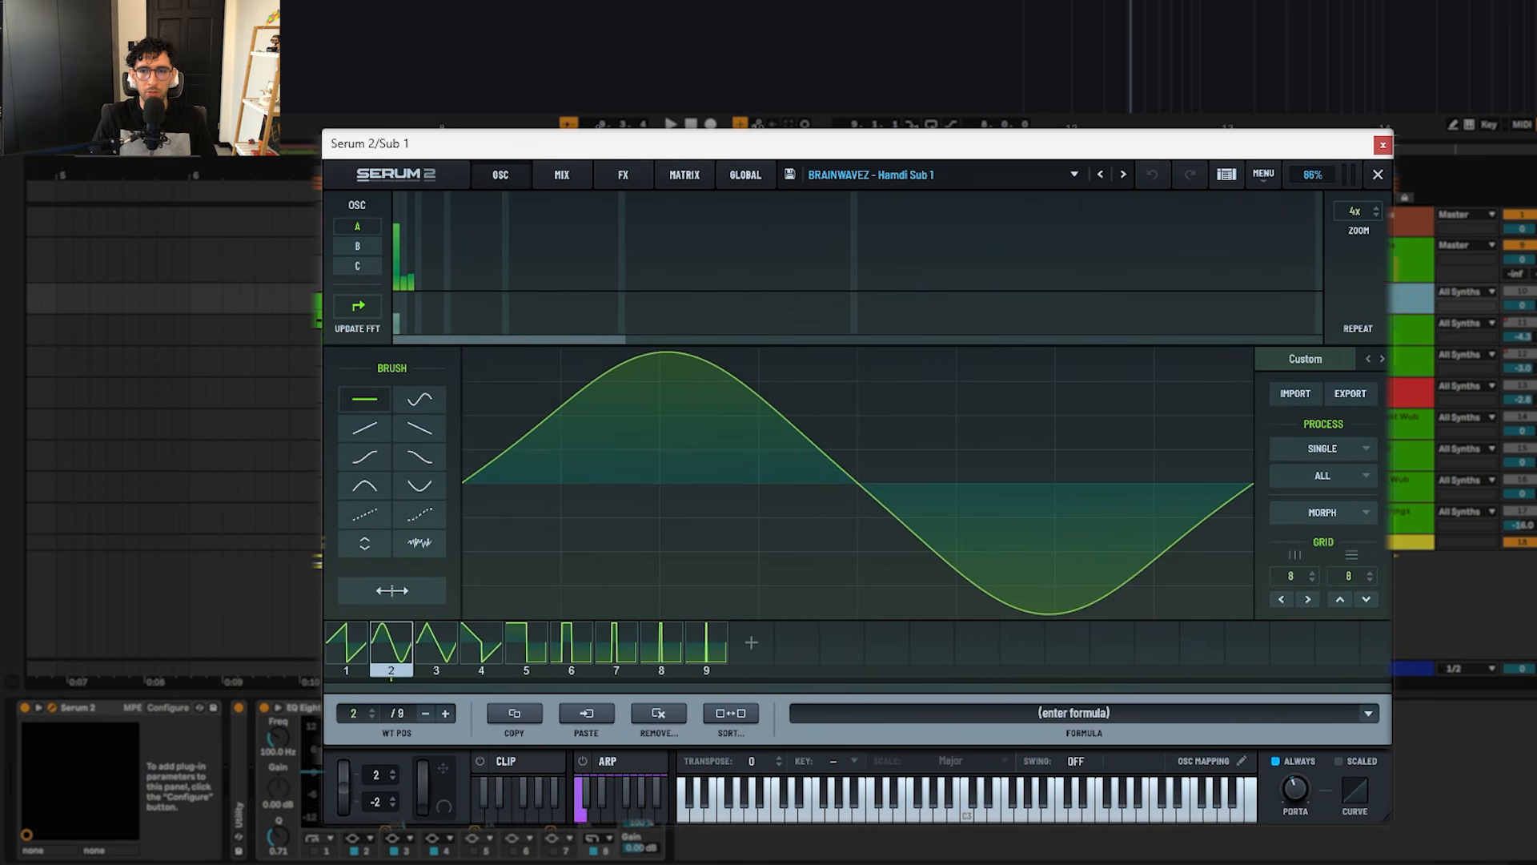
click(1354, 212)
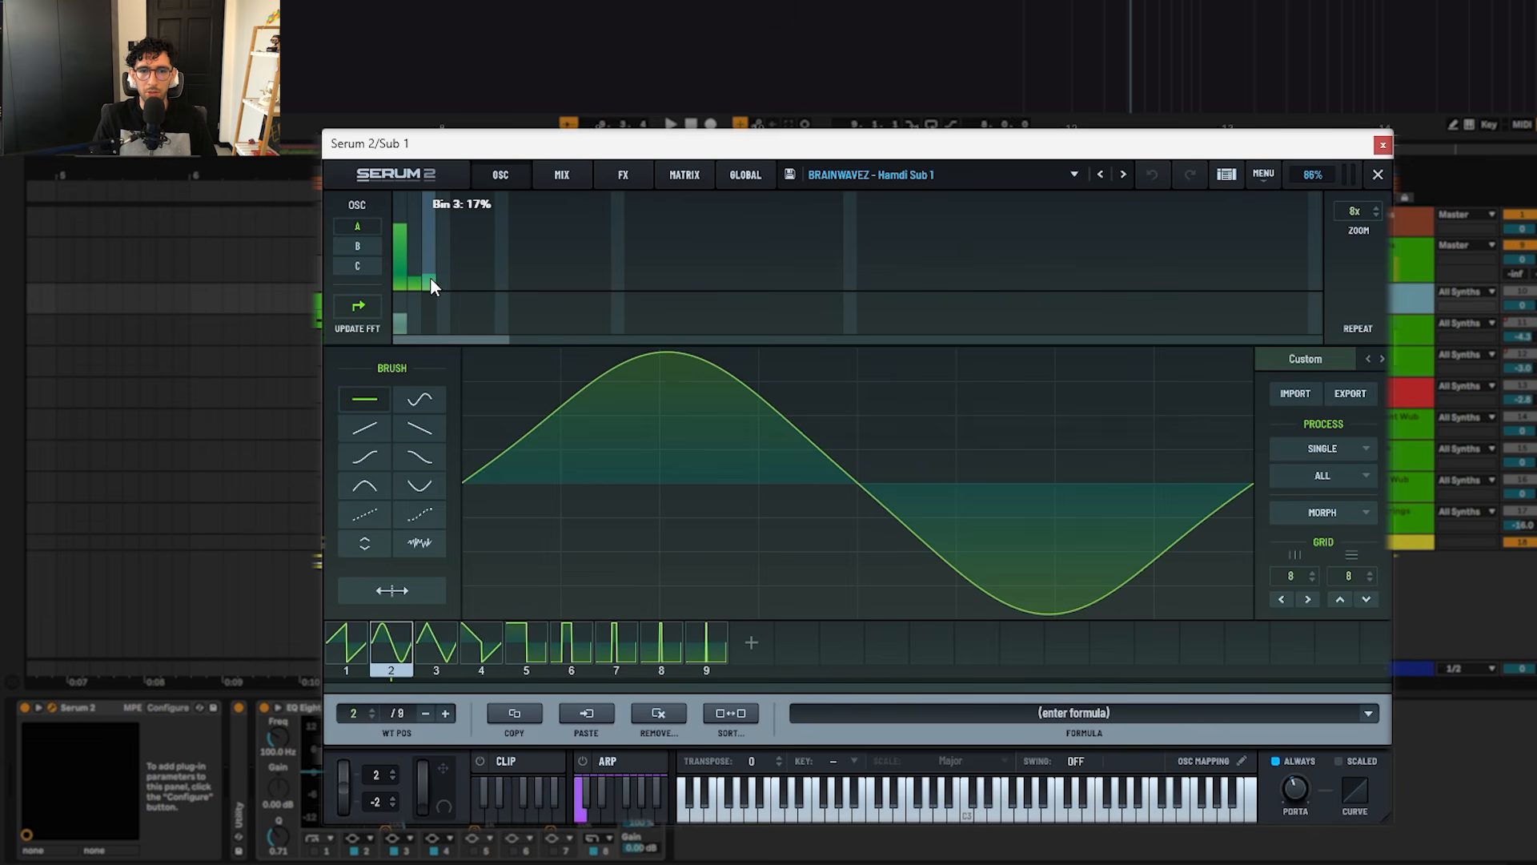
click(1377, 173)
Step: Check LFO 1's modulation destination and its amount on oscillator A's coarse pitch in the modulation matrix
click(825, 524)
right_click(826, 525)
click(819, 515)
right_click(815, 524)
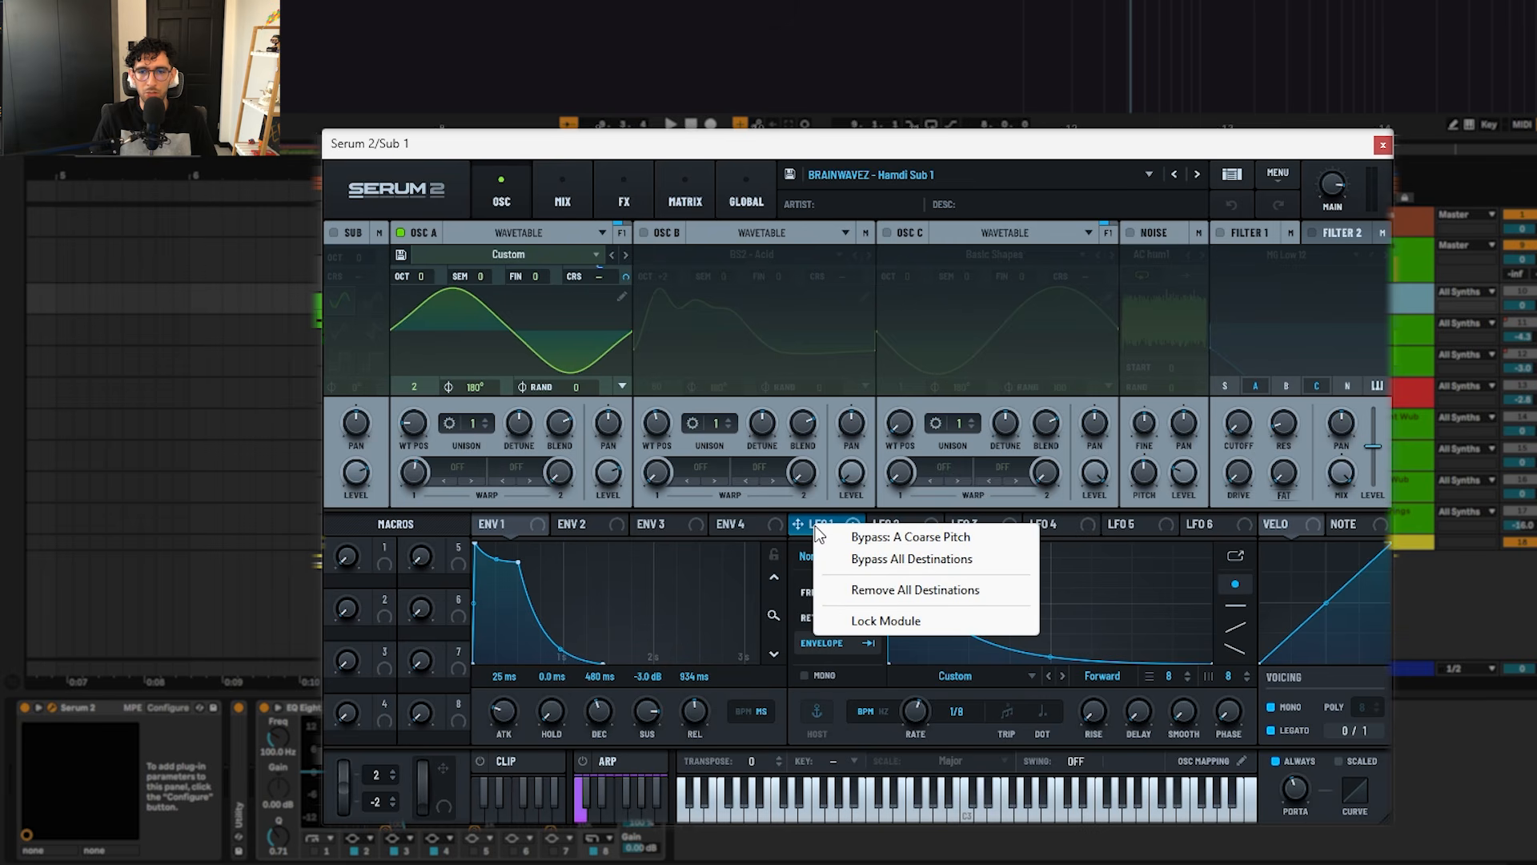
click(1123, 573)
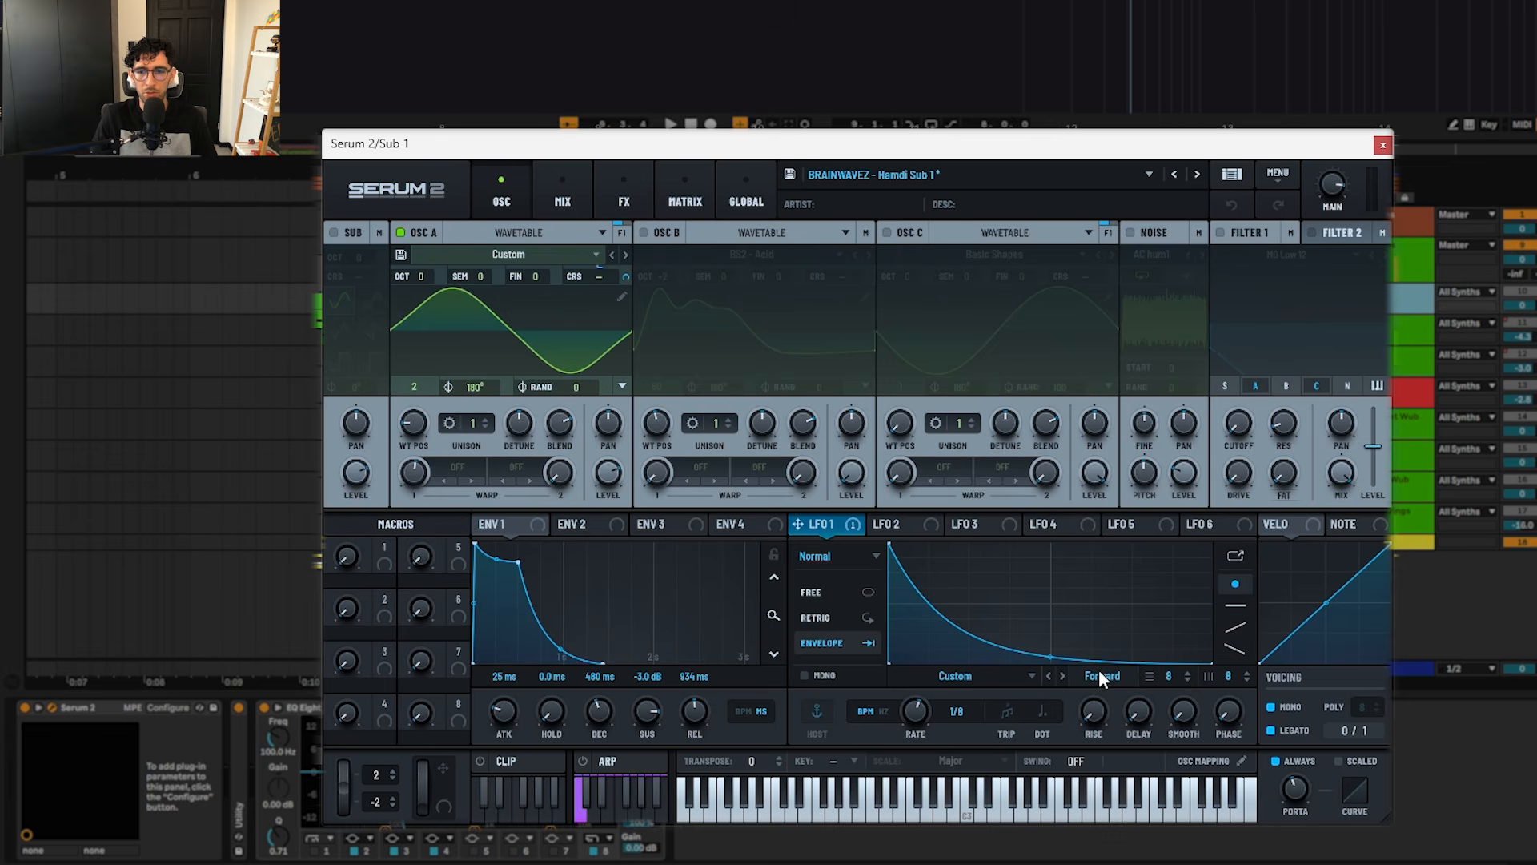
click(686, 205)
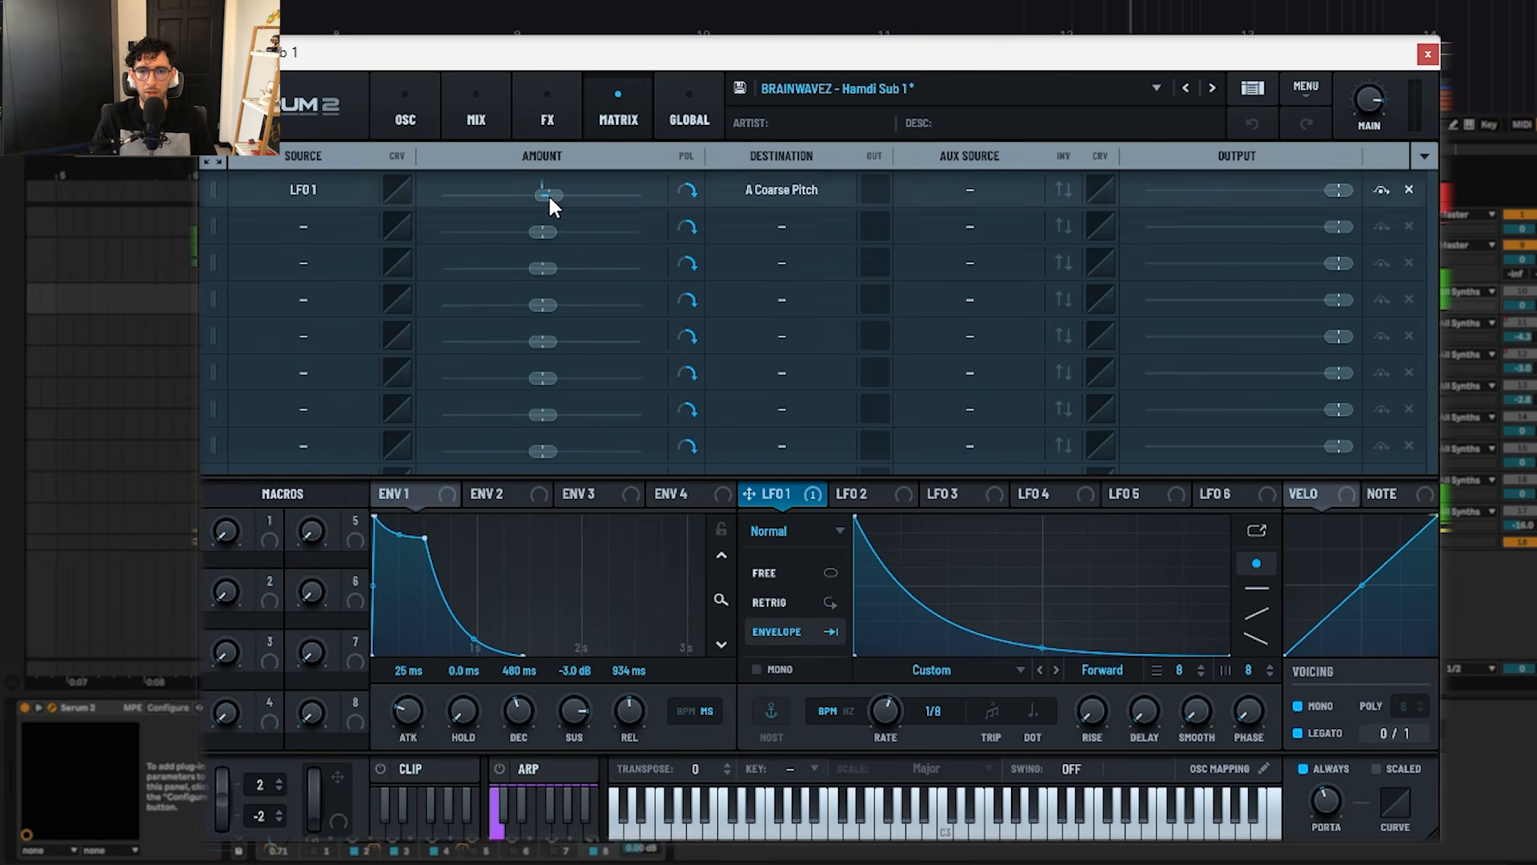
mouse_move(626, 268)
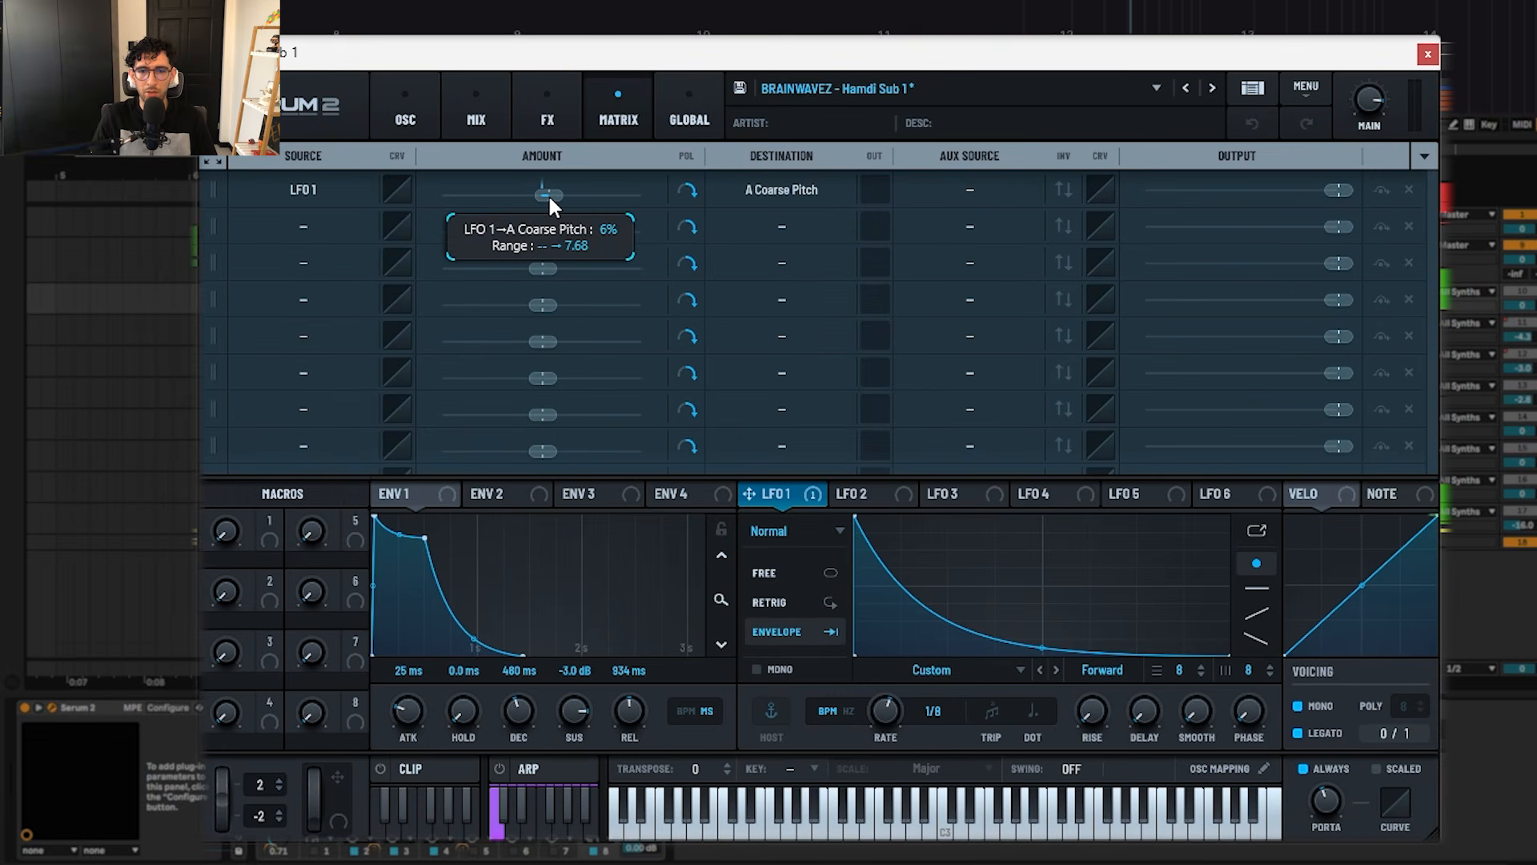
Step: Review the sub patch's oscillator page, portamento, Distortion effect and mixer, and close the plugin
click(412, 110)
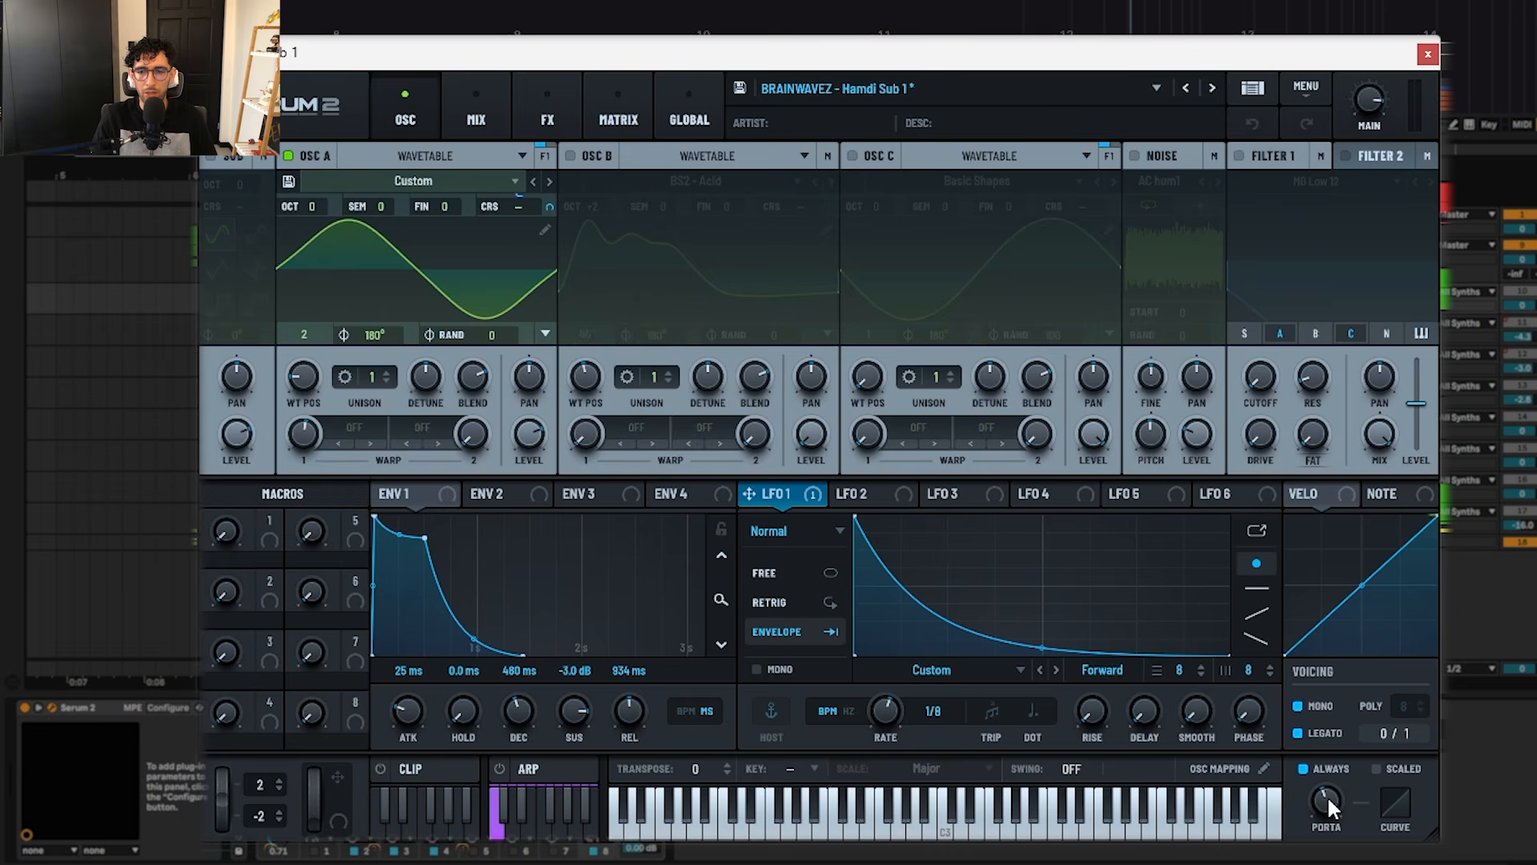
click(517, 120)
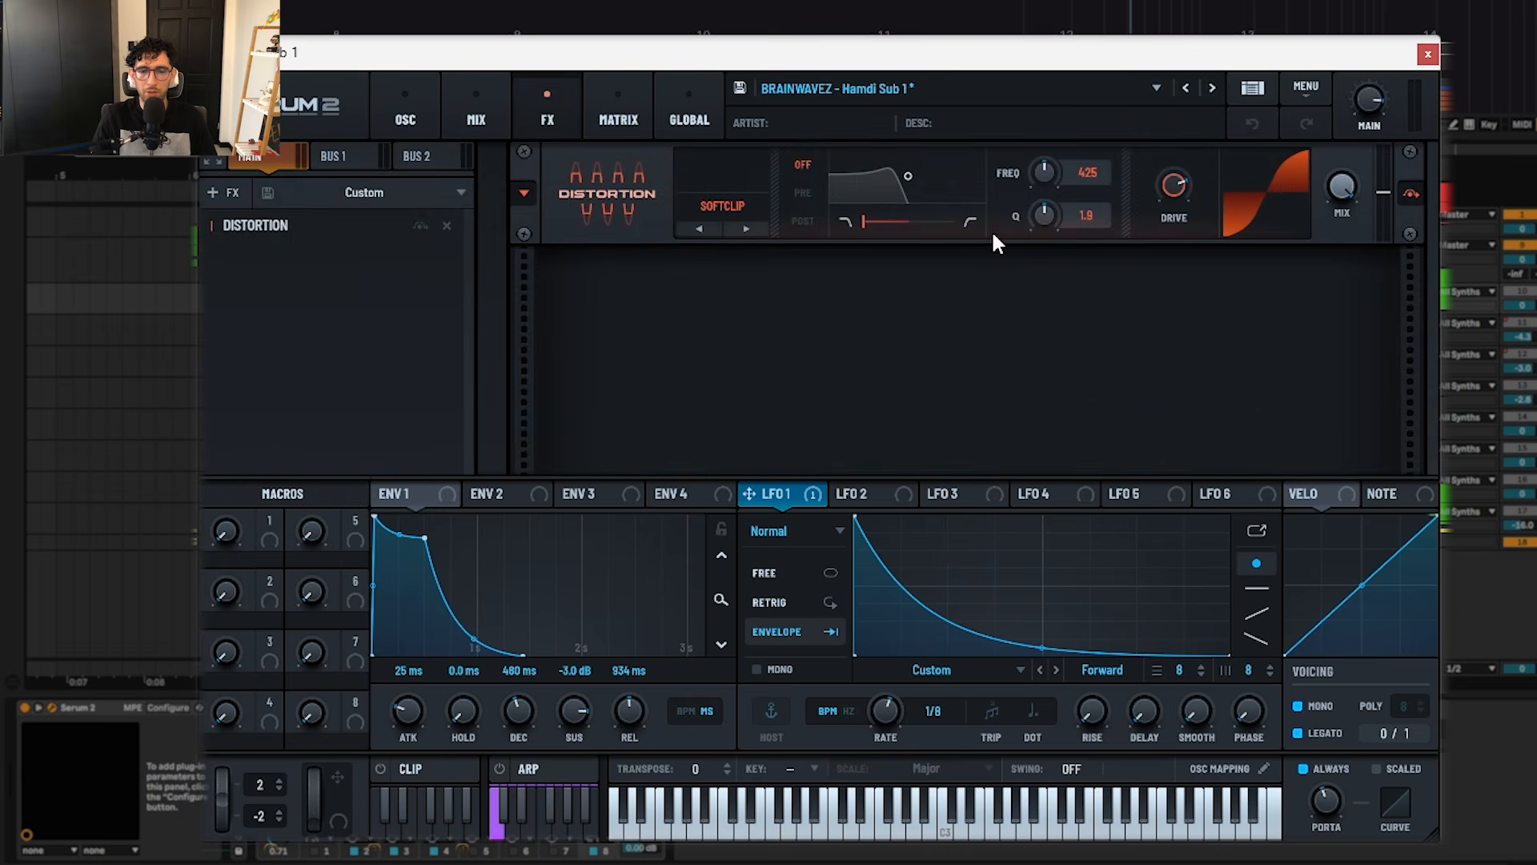
click(406, 102)
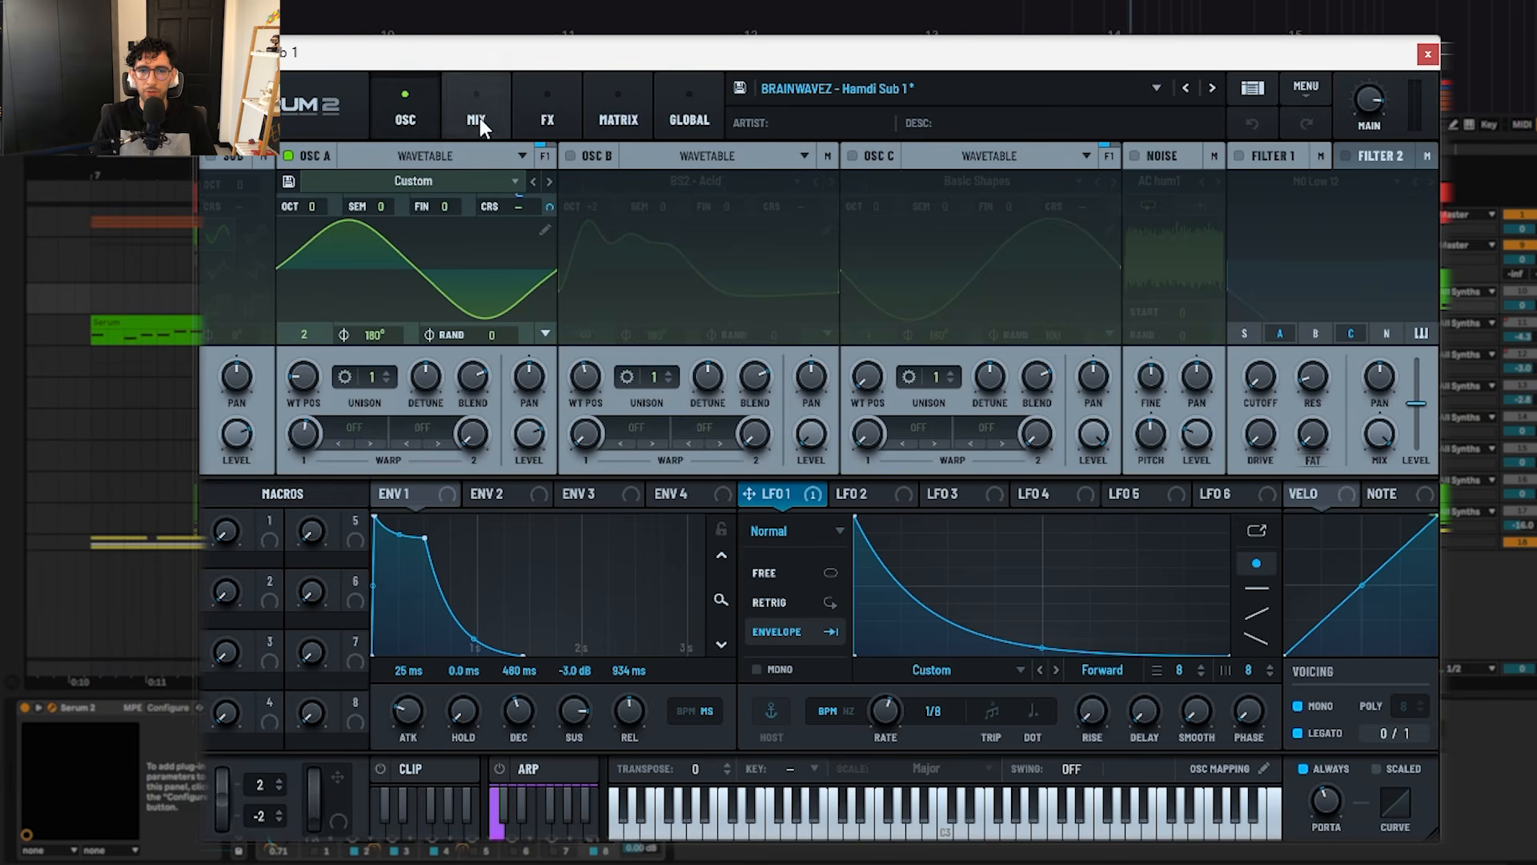
click(546, 112)
click(381, 116)
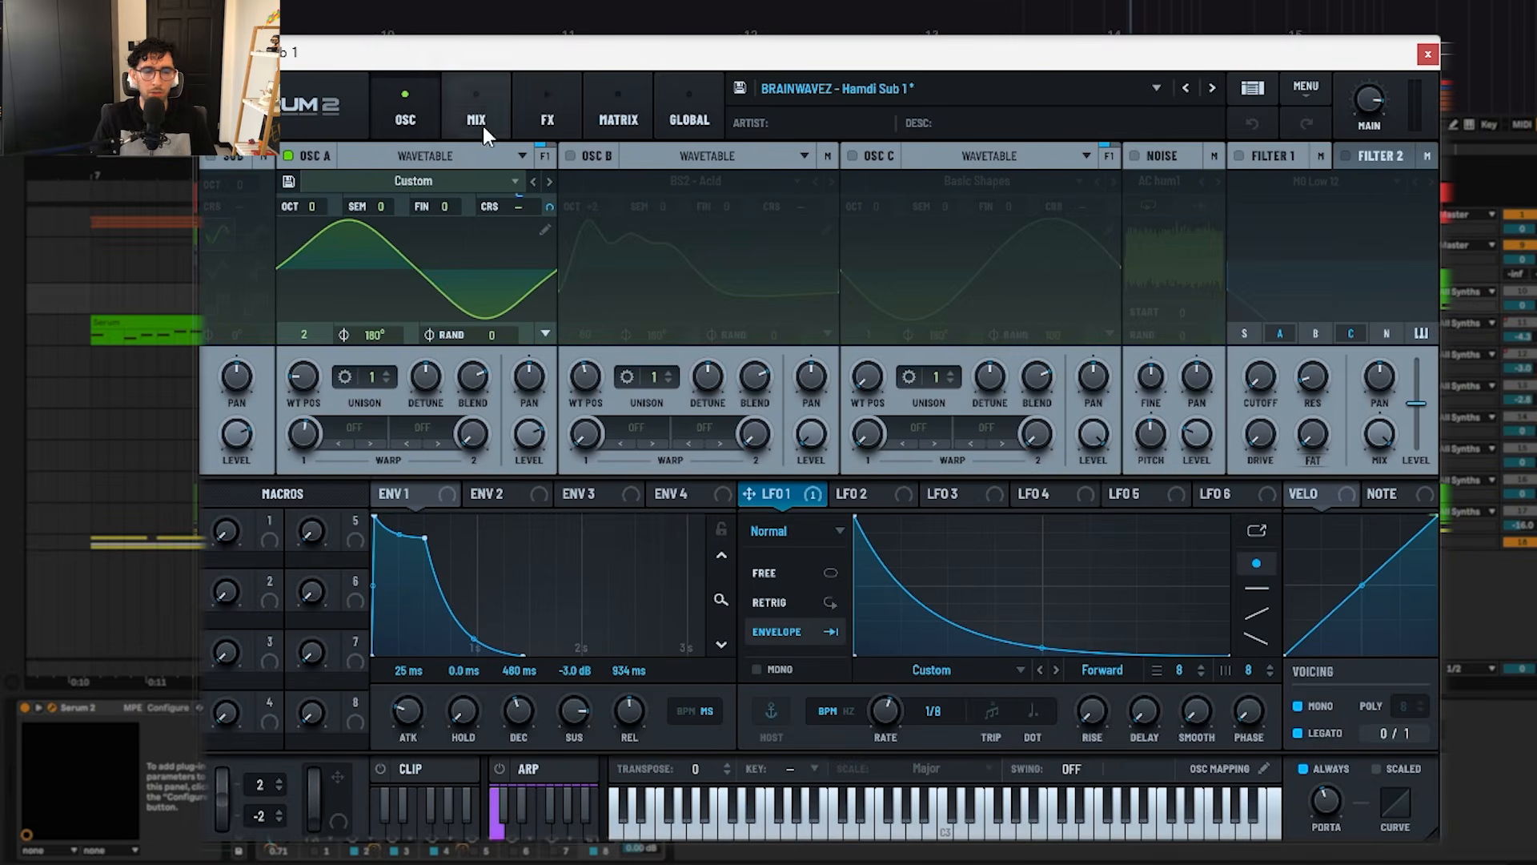
click(575, 113)
click(445, 120)
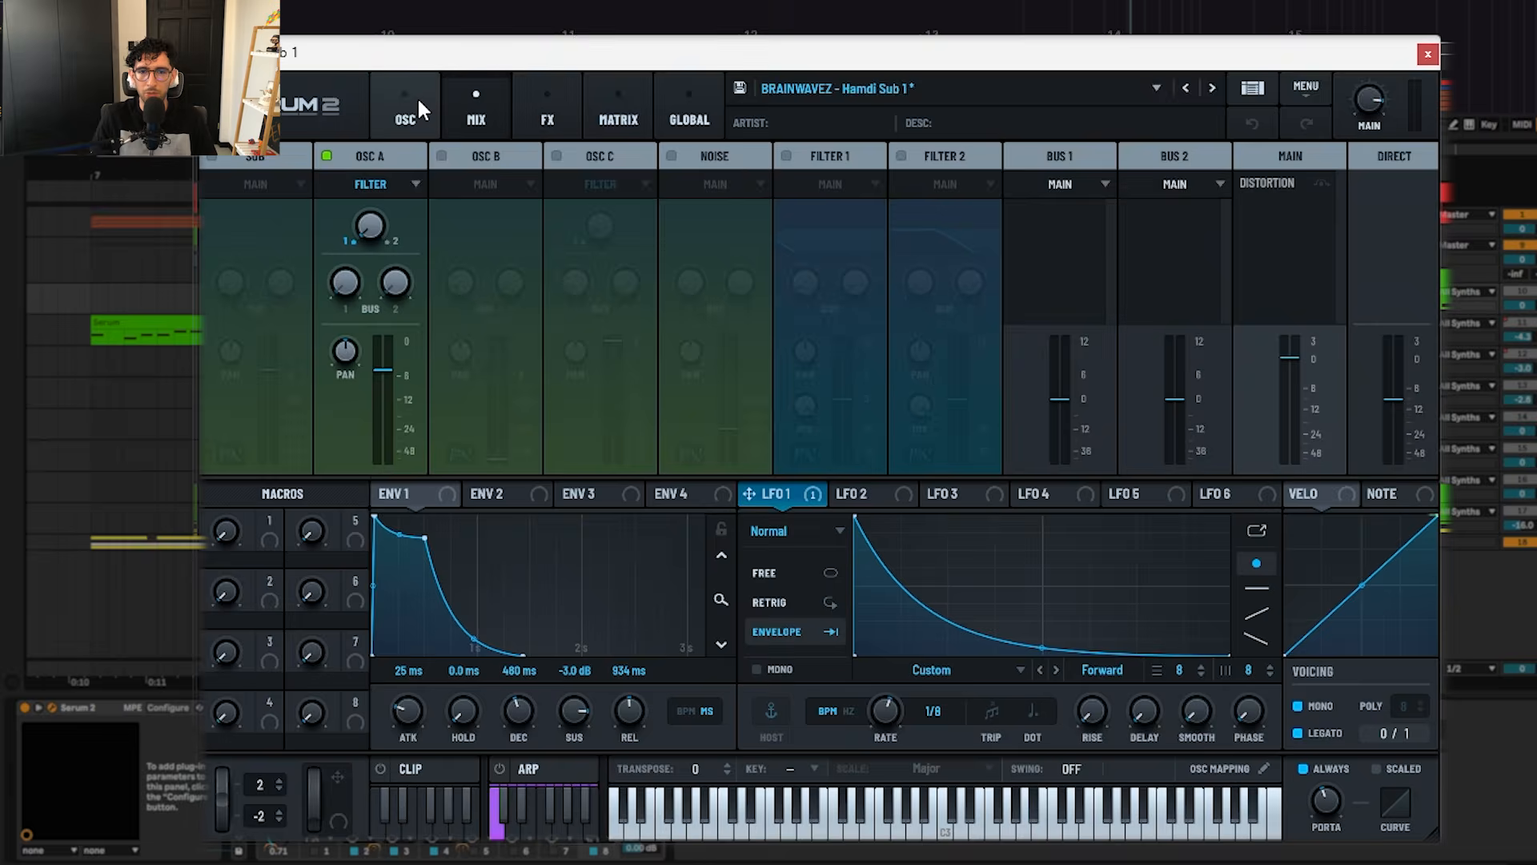
click(417, 96)
click(1427, 53)
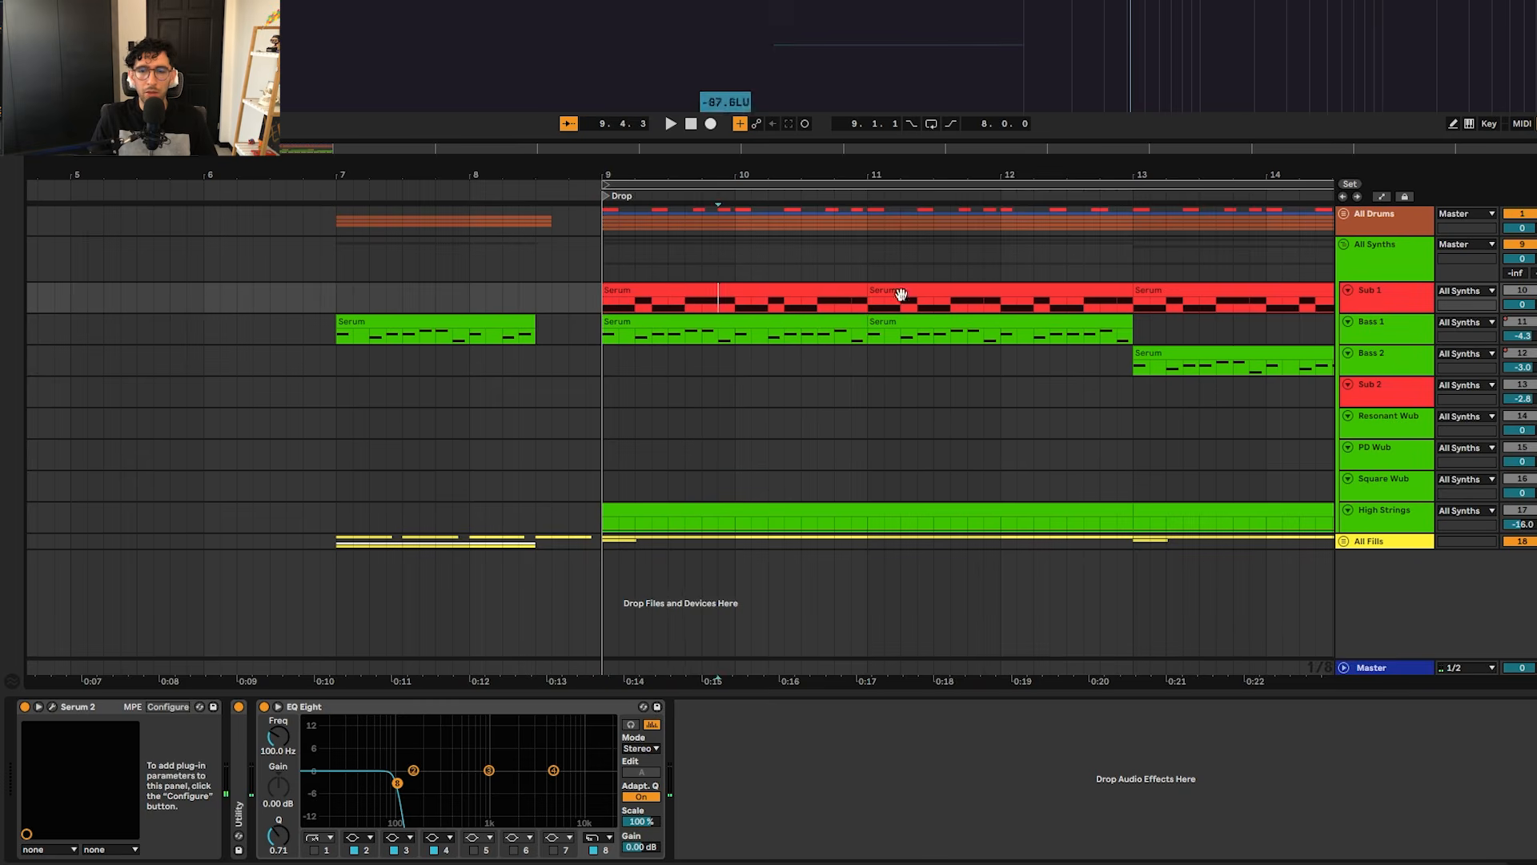
Step: Compare the Bass 1 and Bass 2 clips in the drop and play the Bass 2 part from bar 13
click(751, 352)
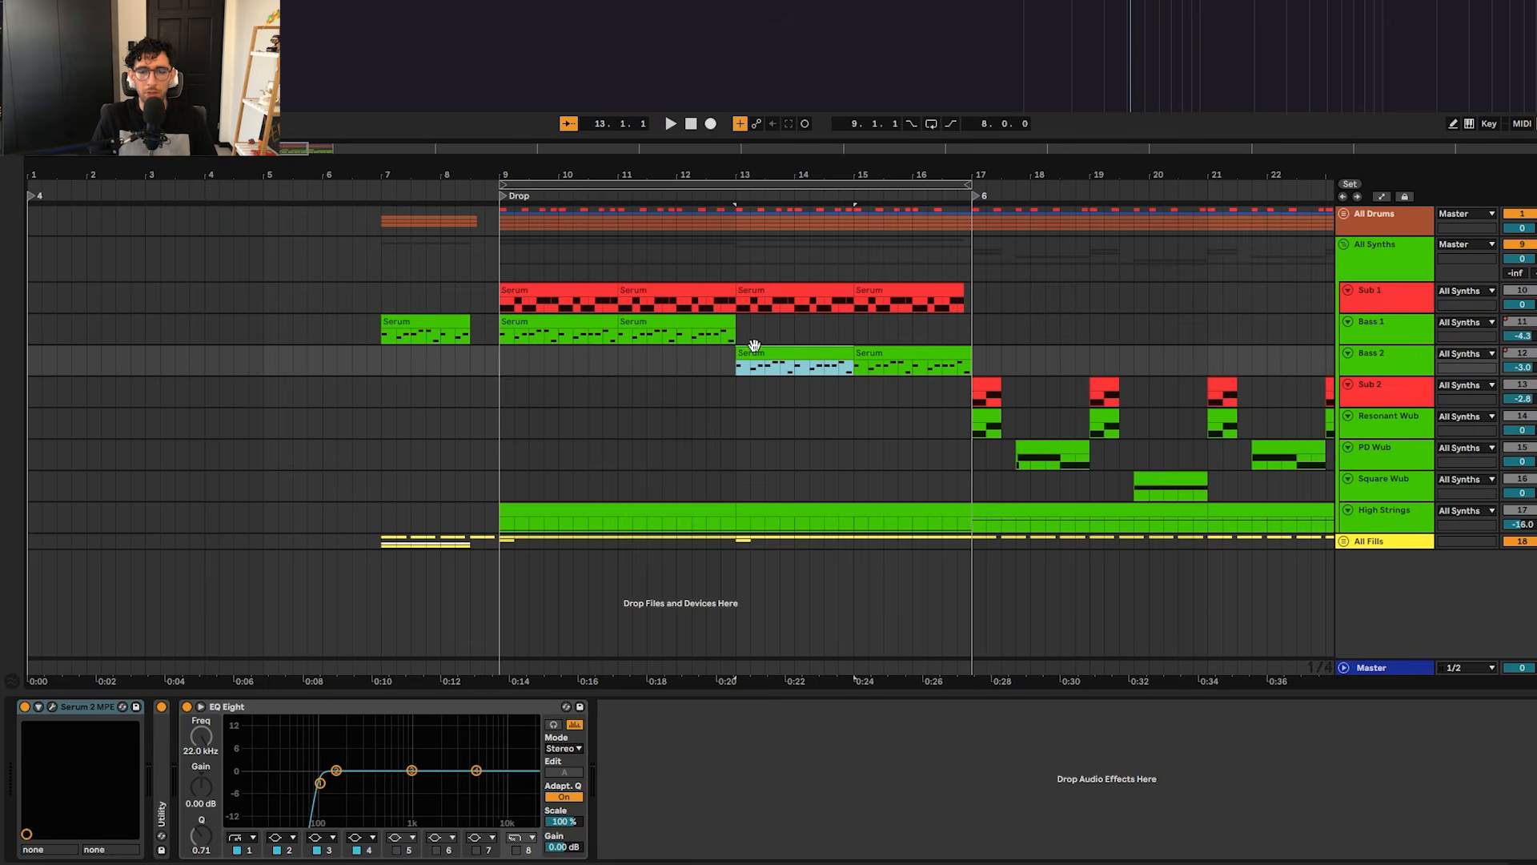
scroll(753, 353, up, 3)
click(509, 330)
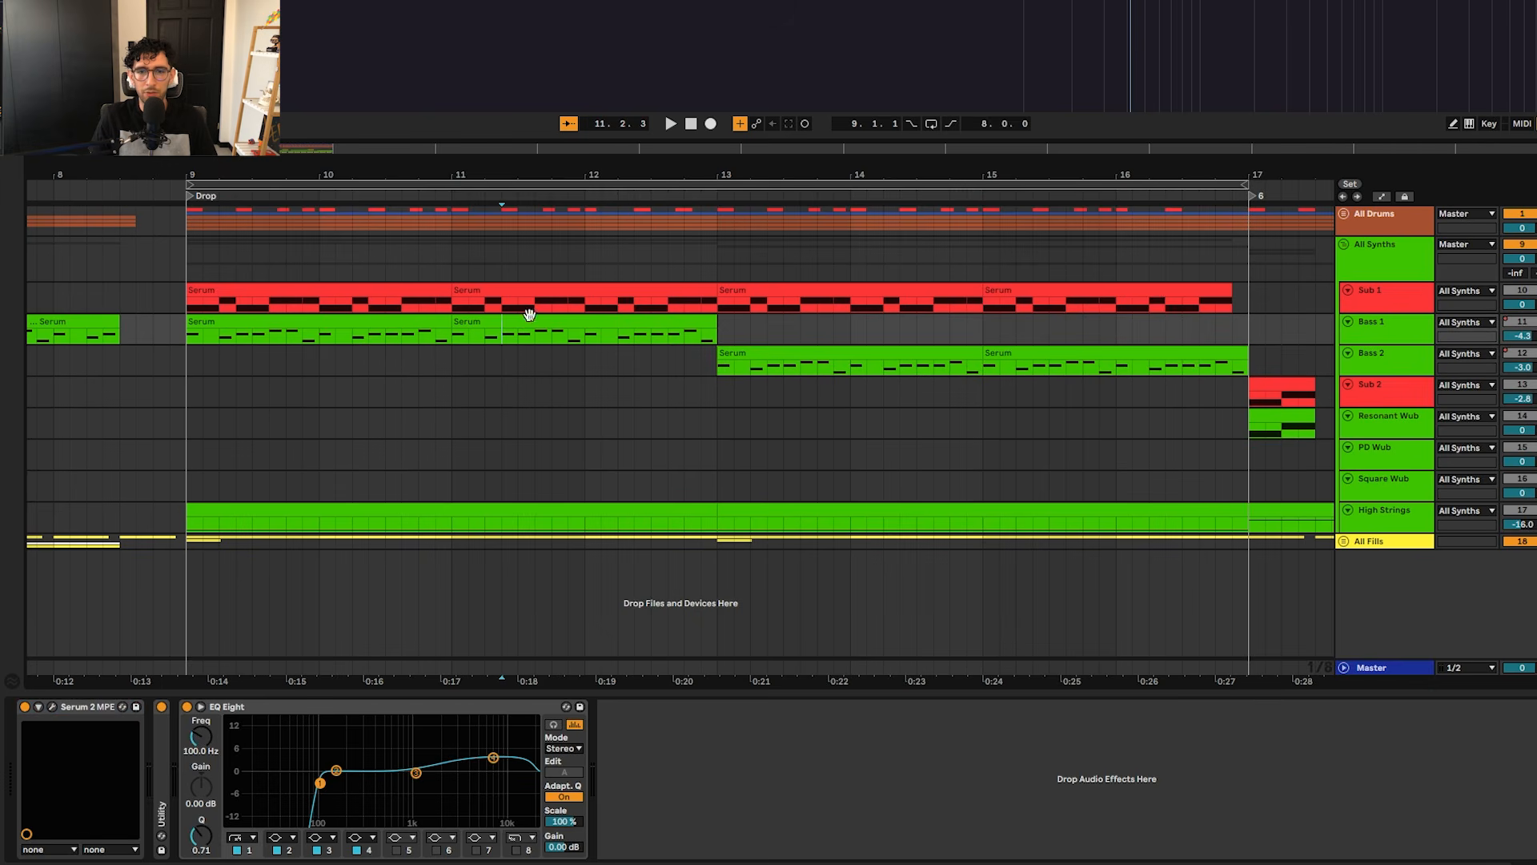
click(804, 357)
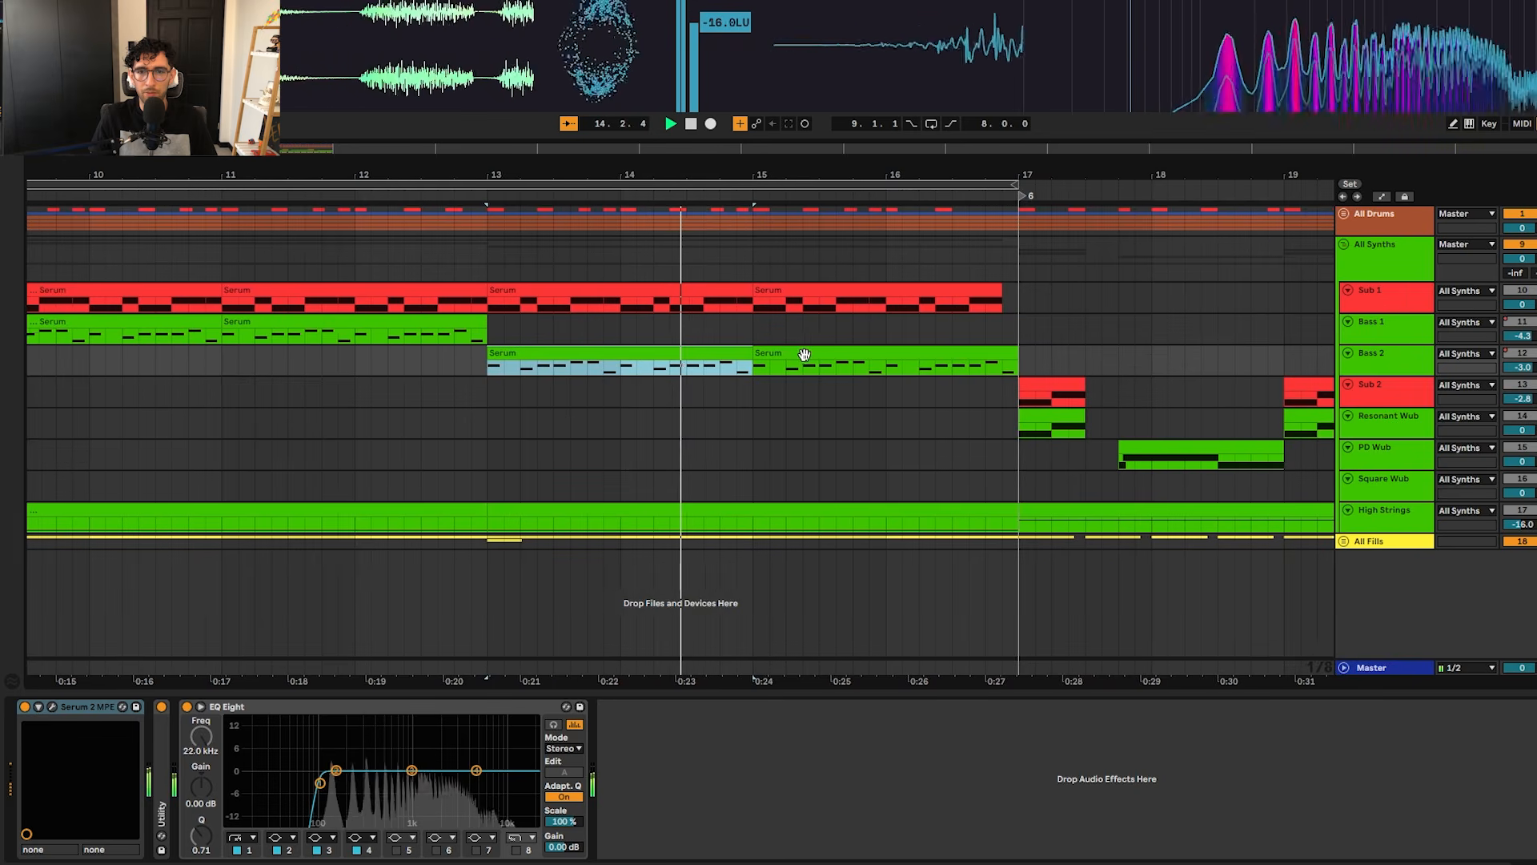
key(space)
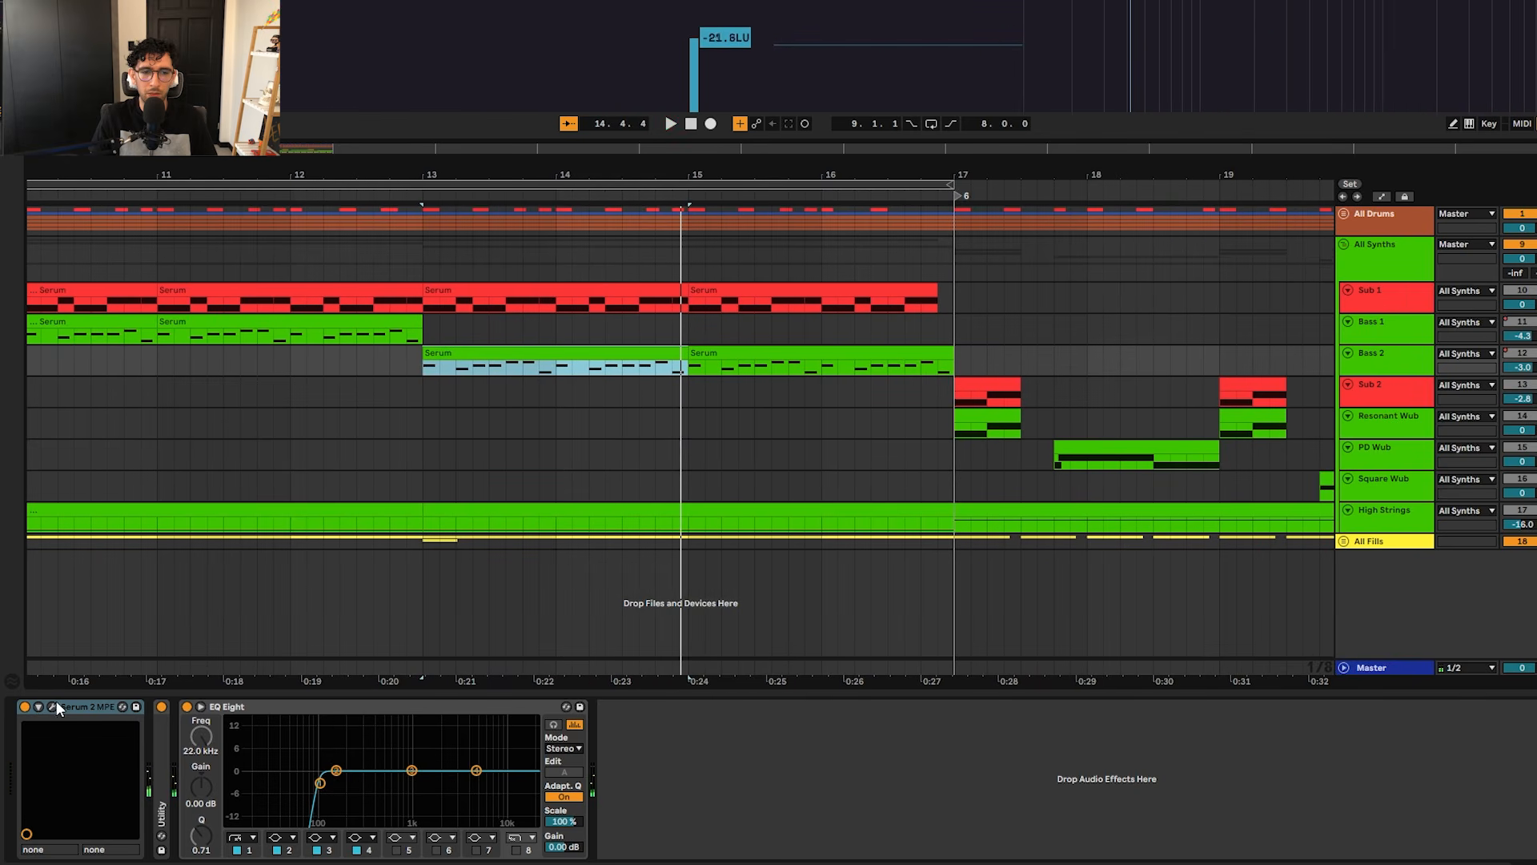
Step: Open Bass 2's Serum 2 instrument and switch on oscillator B
click(51, 703)
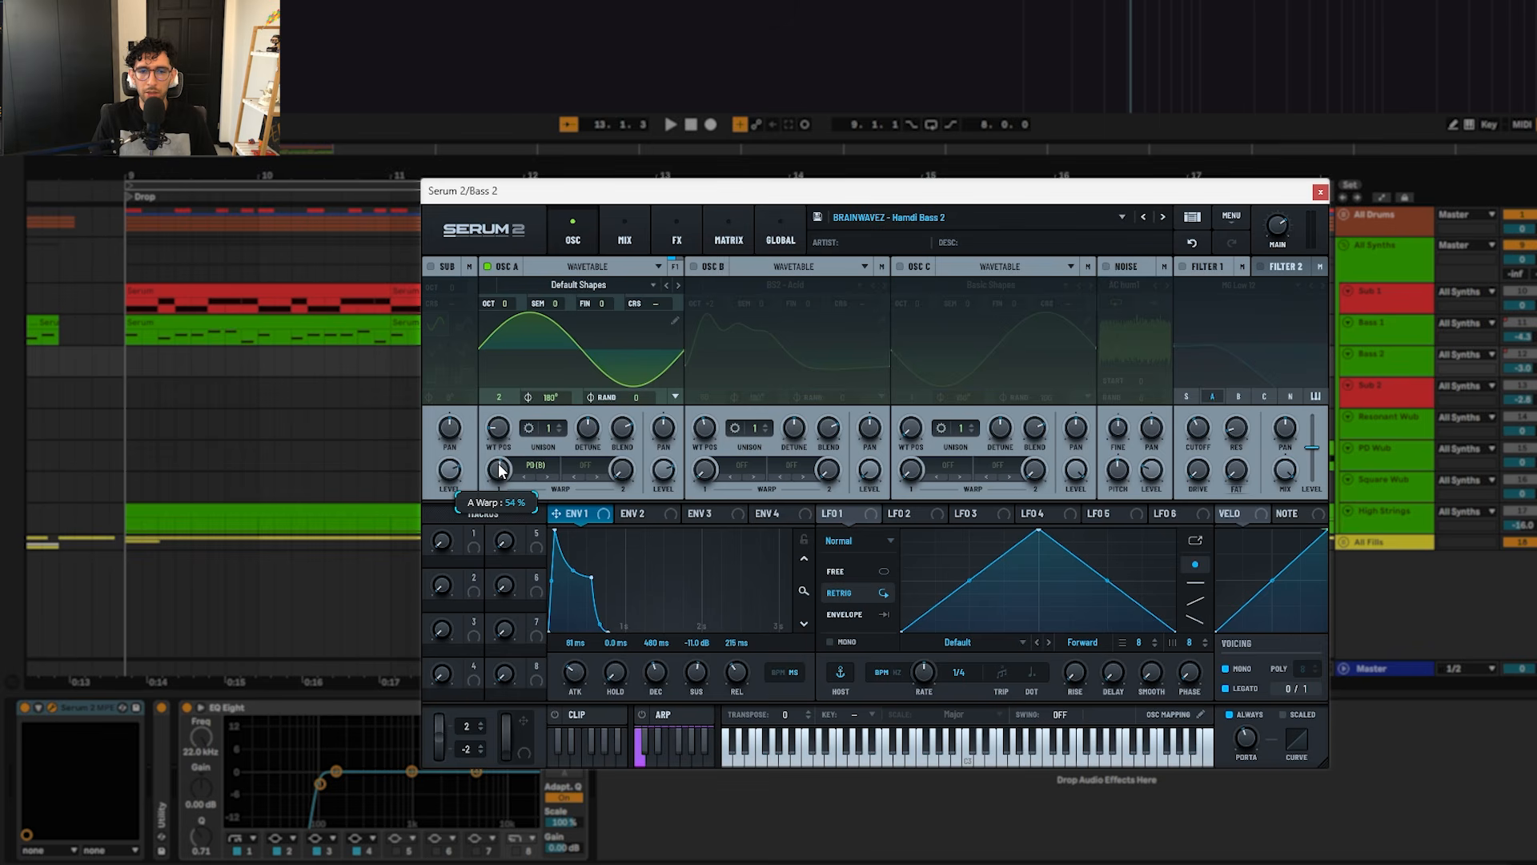
click(694, 266)
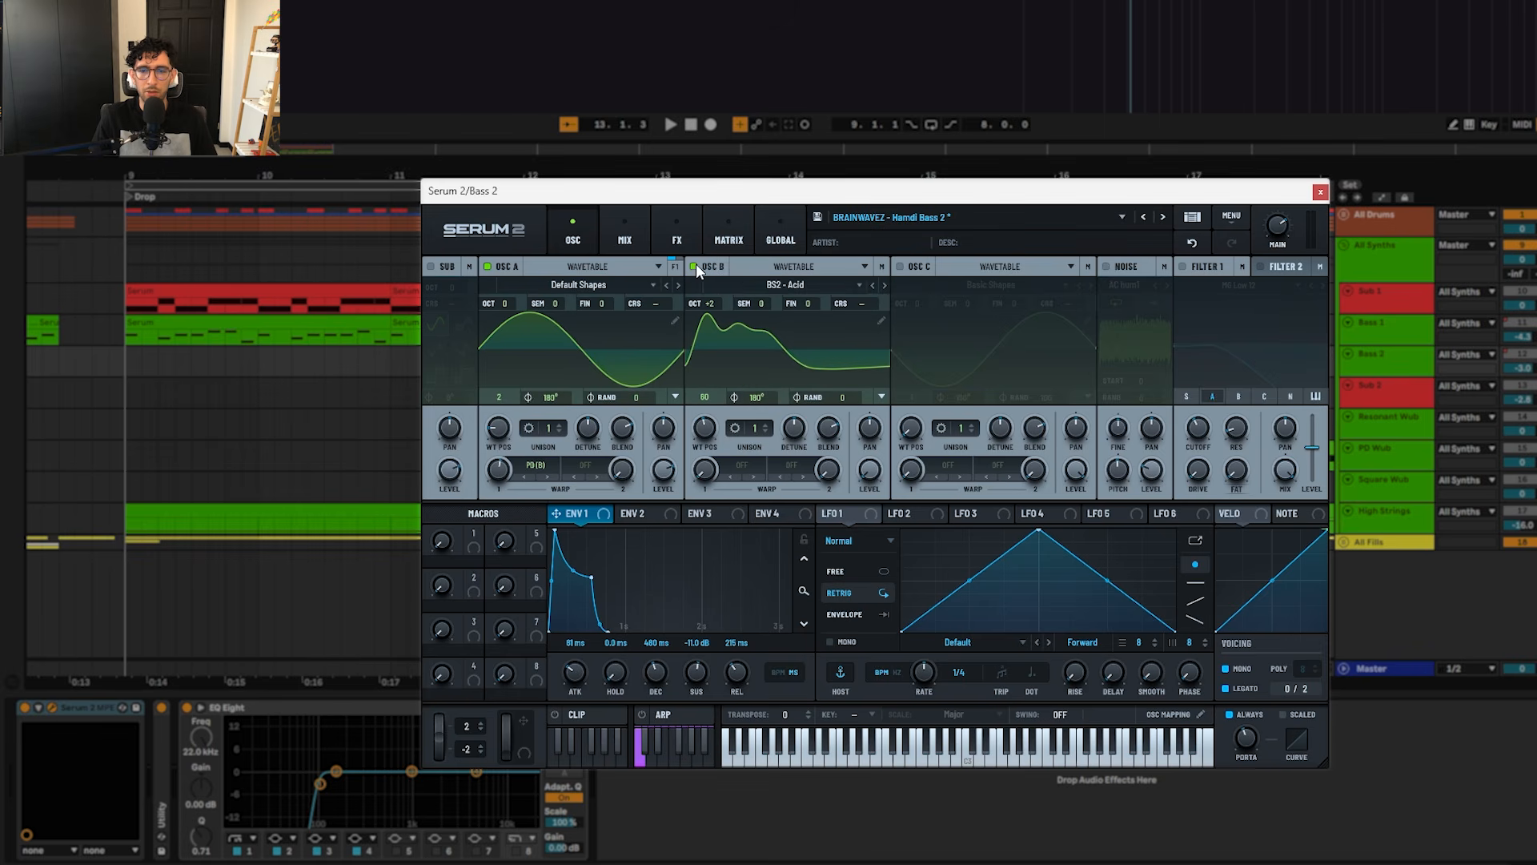
Step: Check oscillator B's BS2 - Acid wavetable in the Analog wavetable list, keeping the current selection
click(778, 285)
mouse_move(762, 311)
click(823, 293)
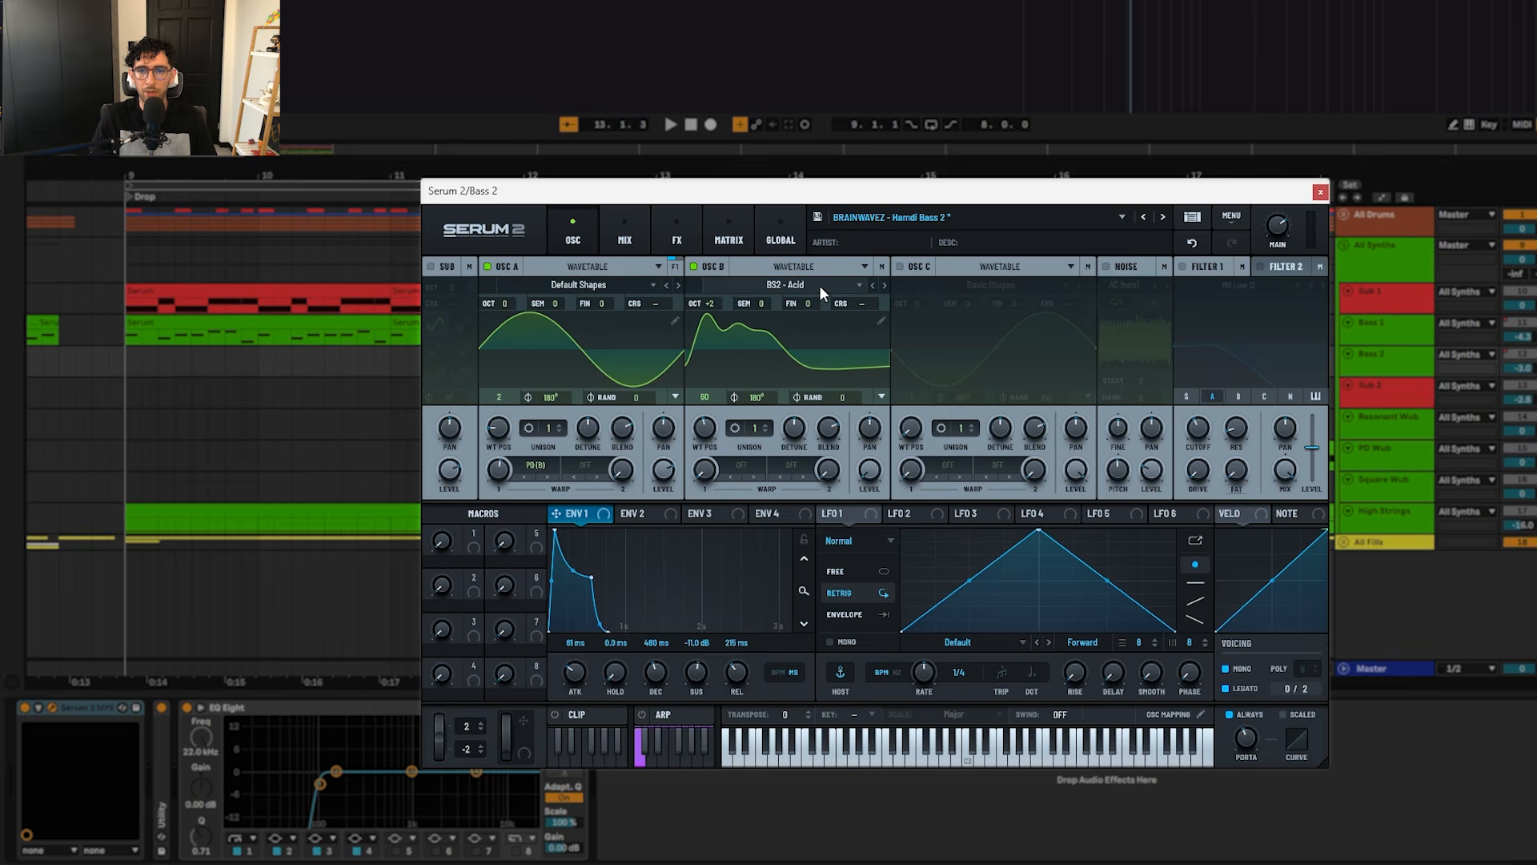
click(795, 293)
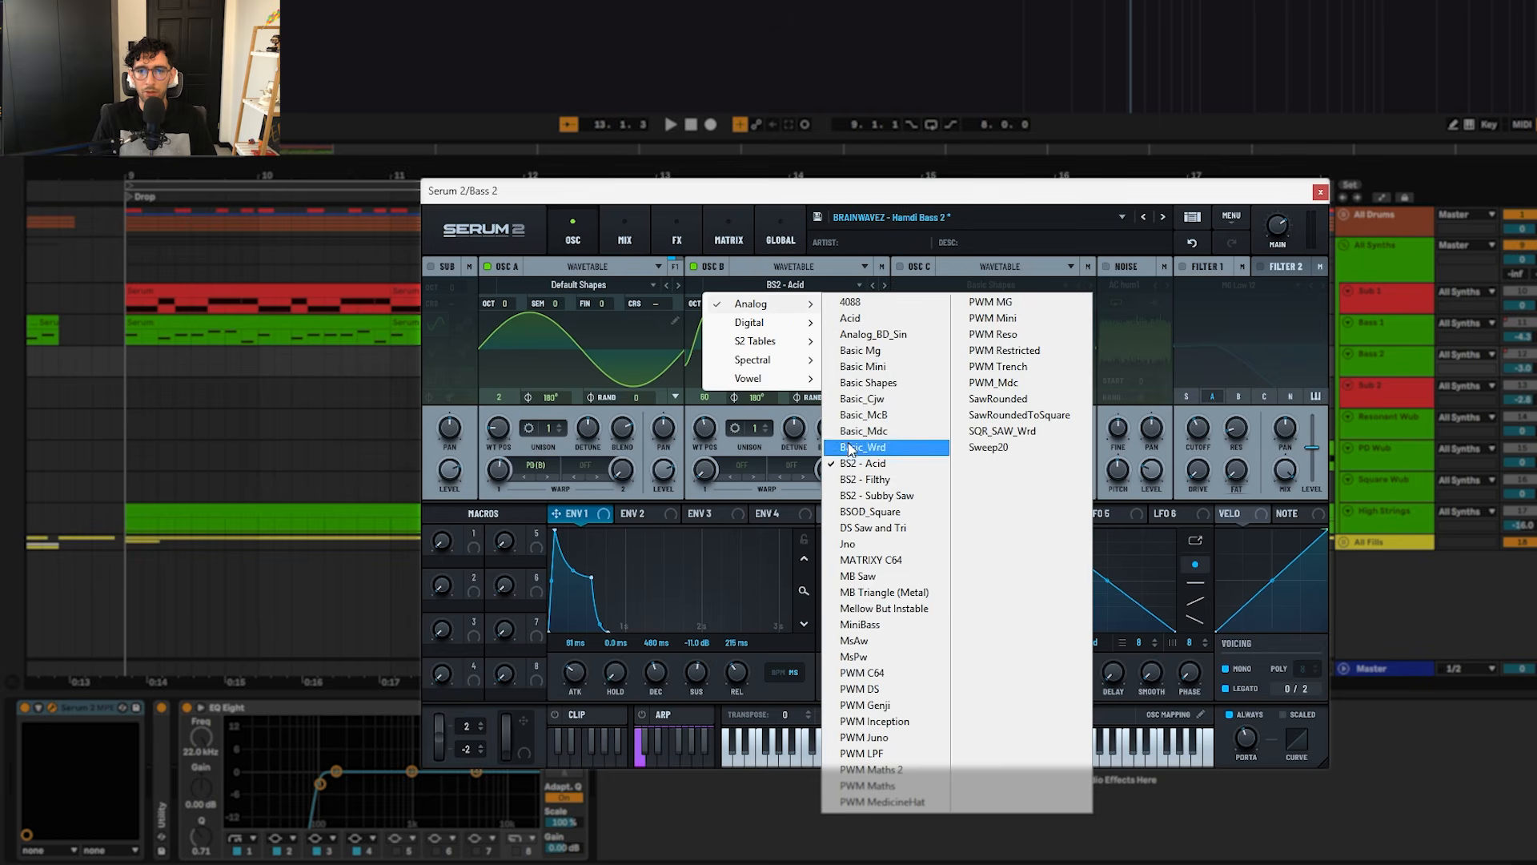
click(795, 286)
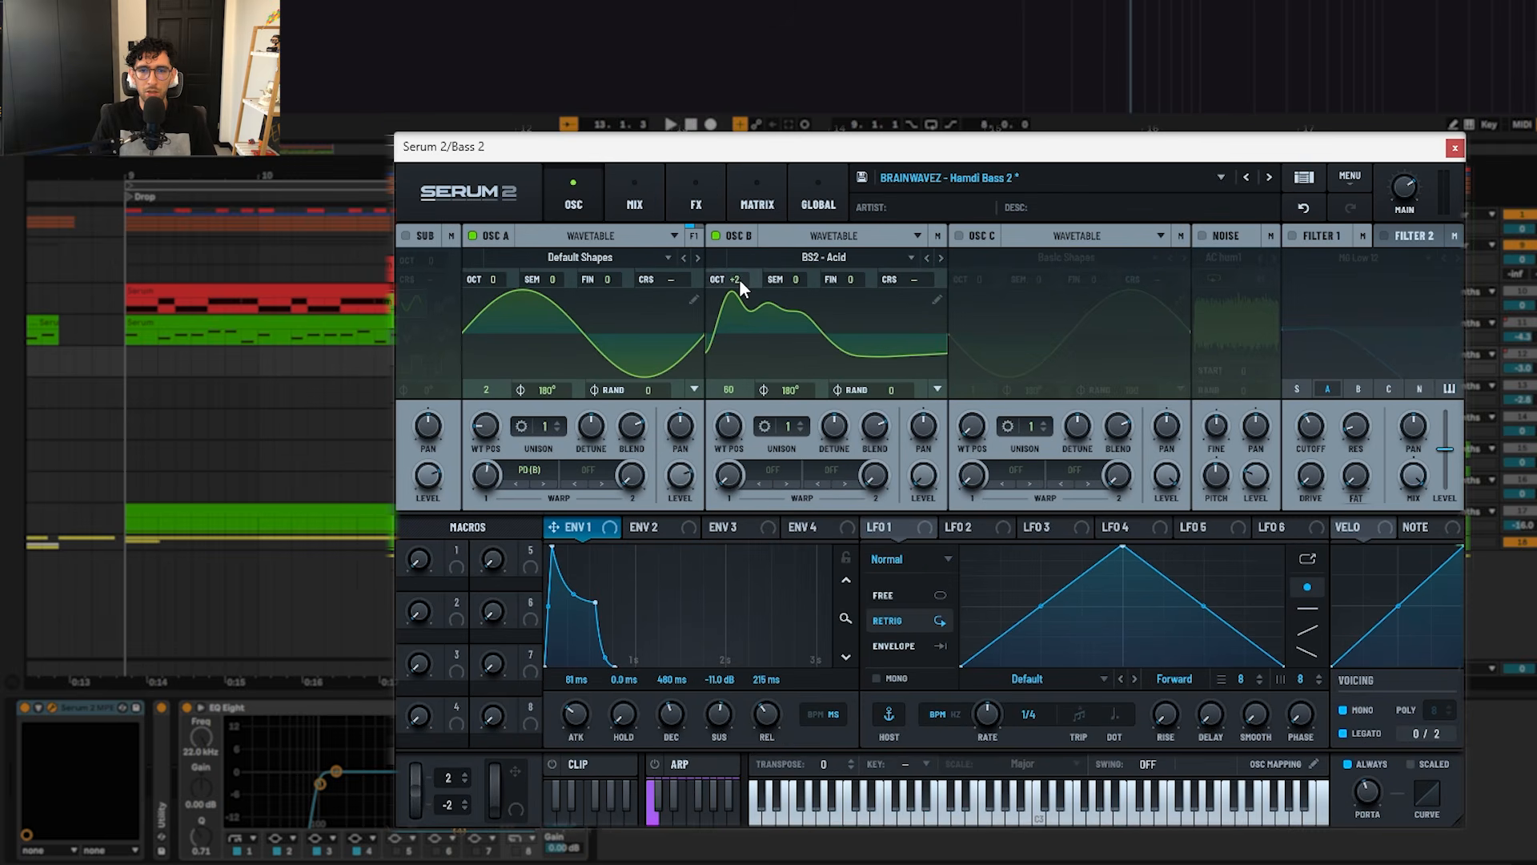
Step: Play the Bass 2 part with oscillator B enabled at octave +2
key(space)
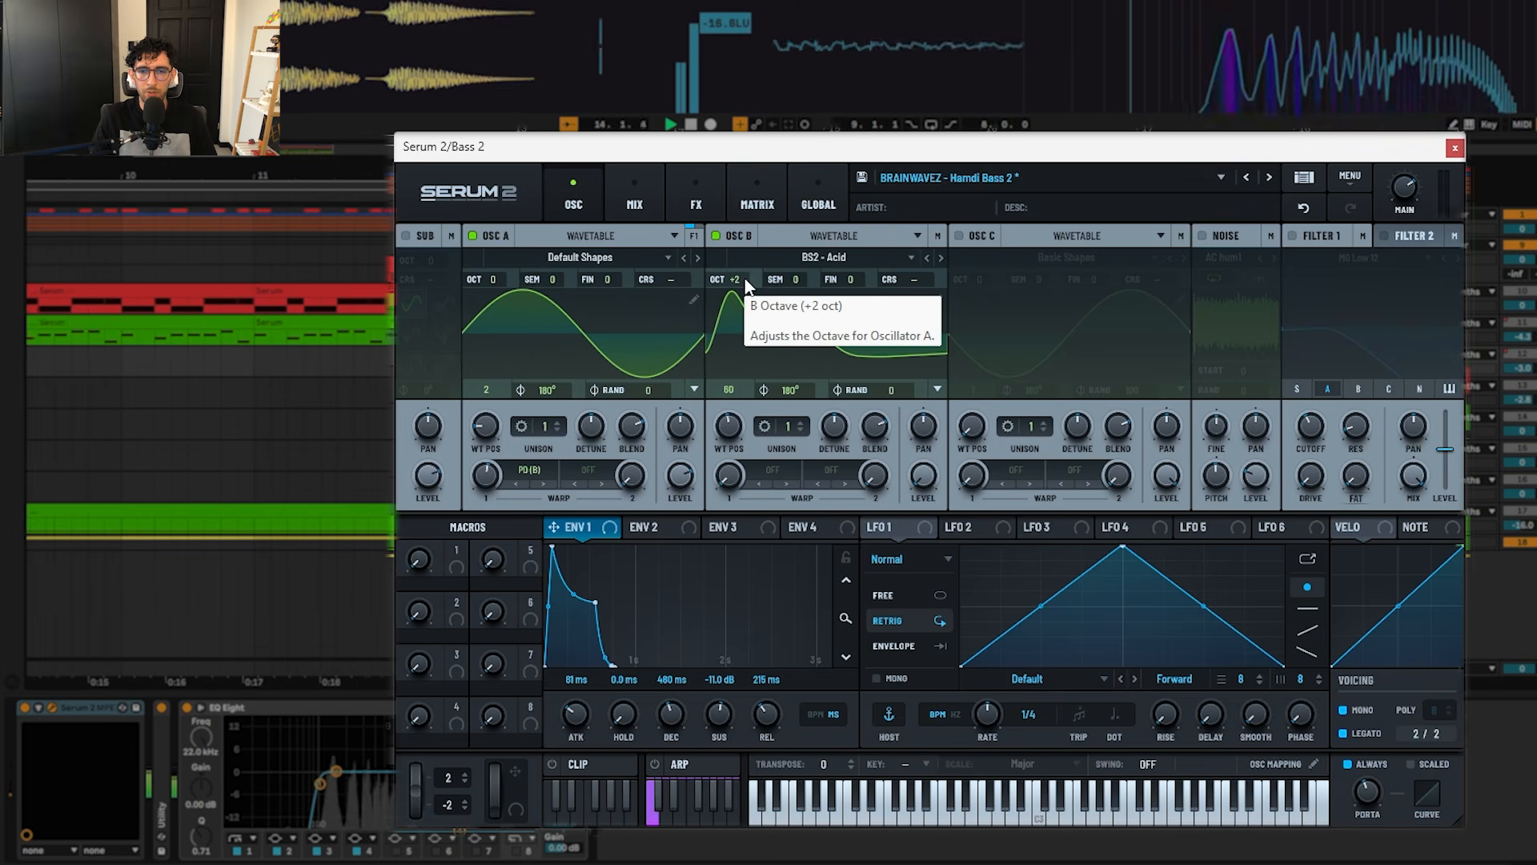
key(space)
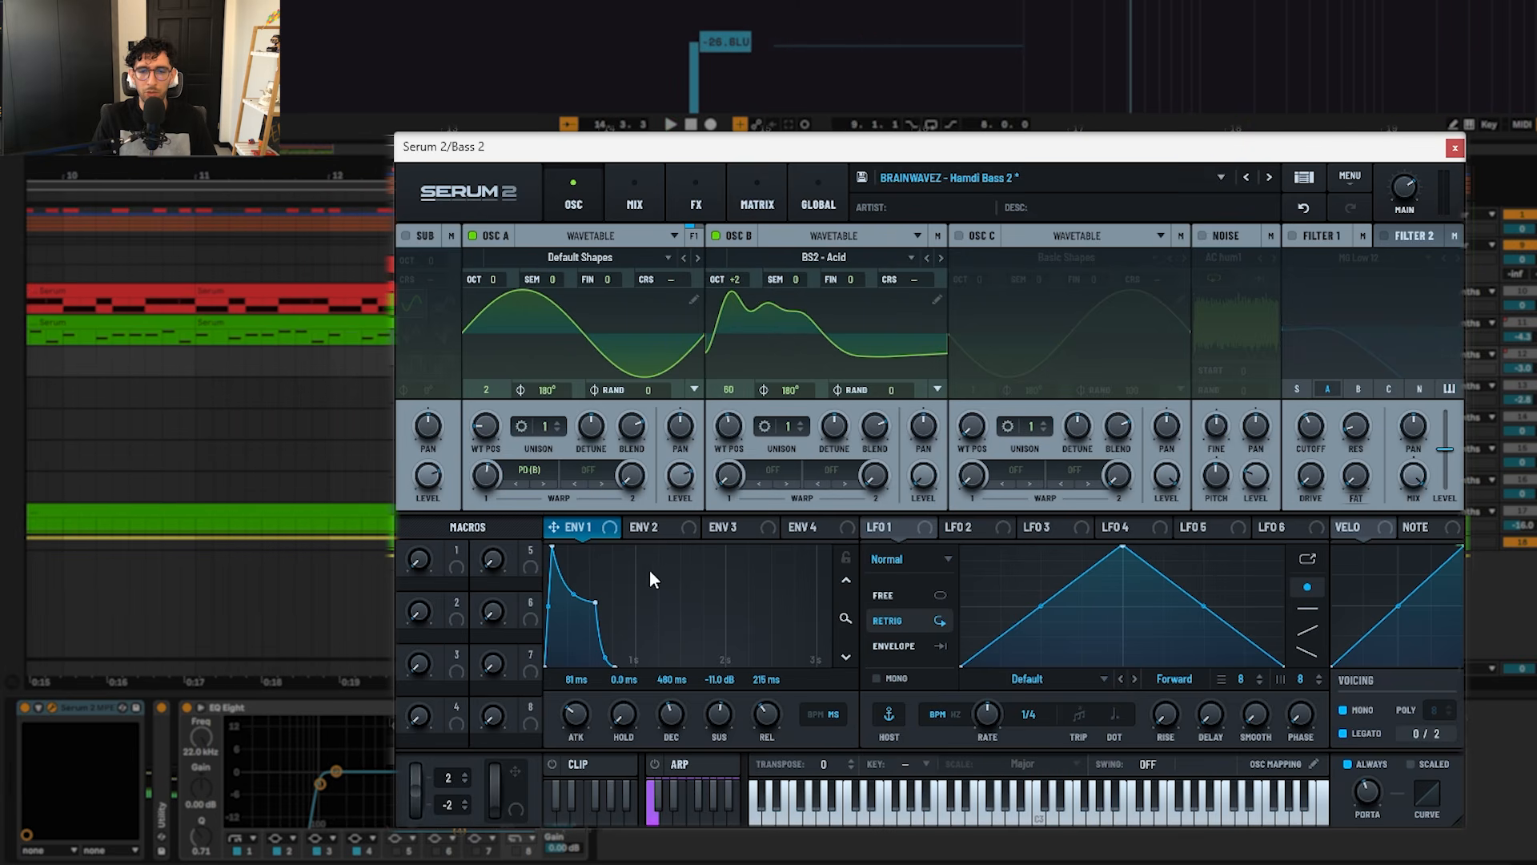
key(space)
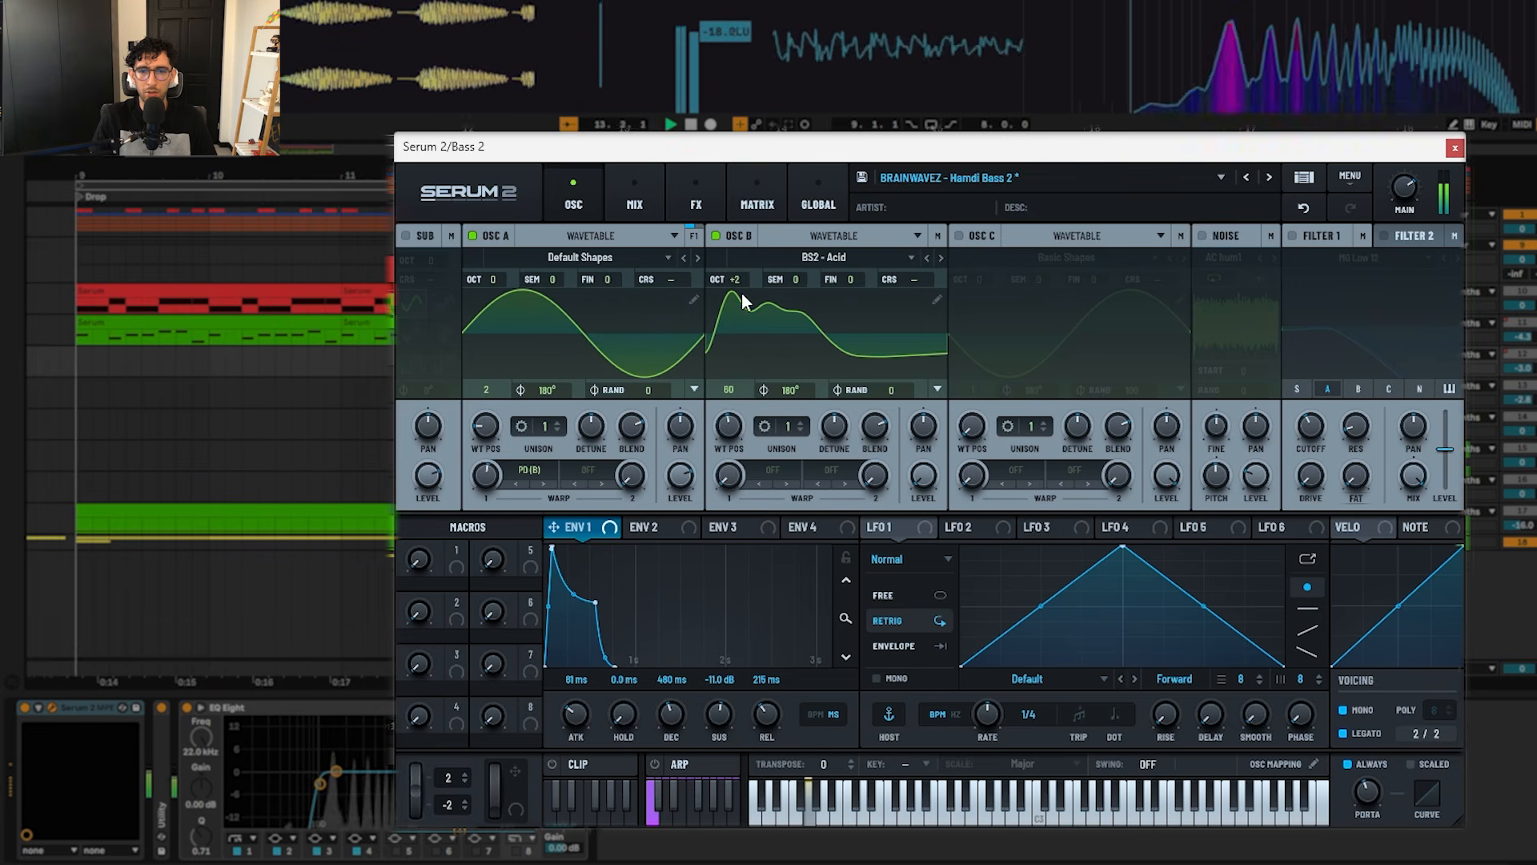
key(space)
Step: Lower oscillator B's octave to +1 to audition the difference, and return it to +2
drag(739, 280, 743, 300)
key(space)
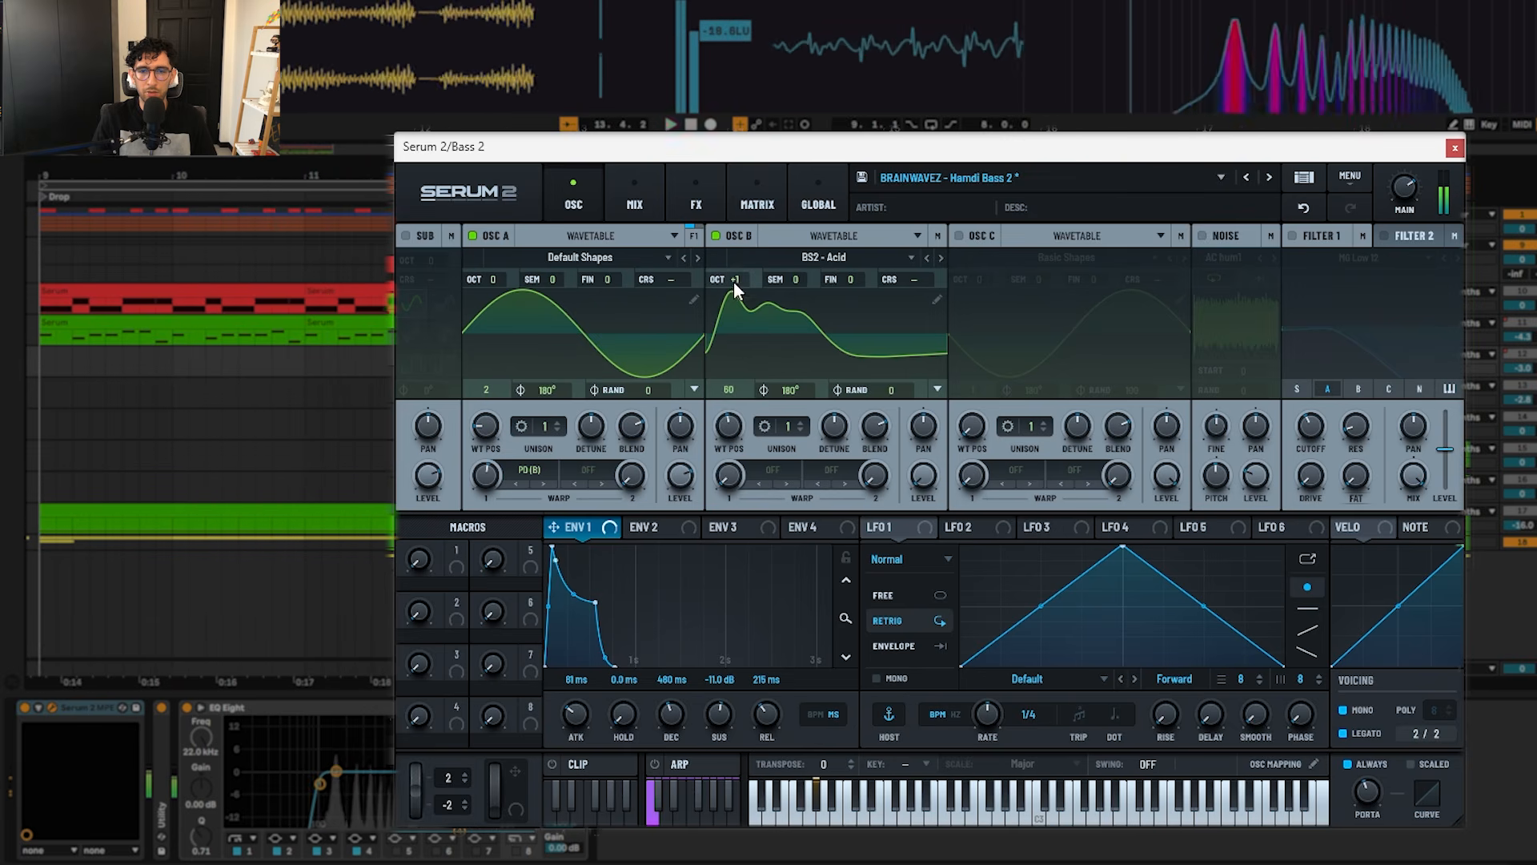
key(space)
drag(735, 279, 737, 266)
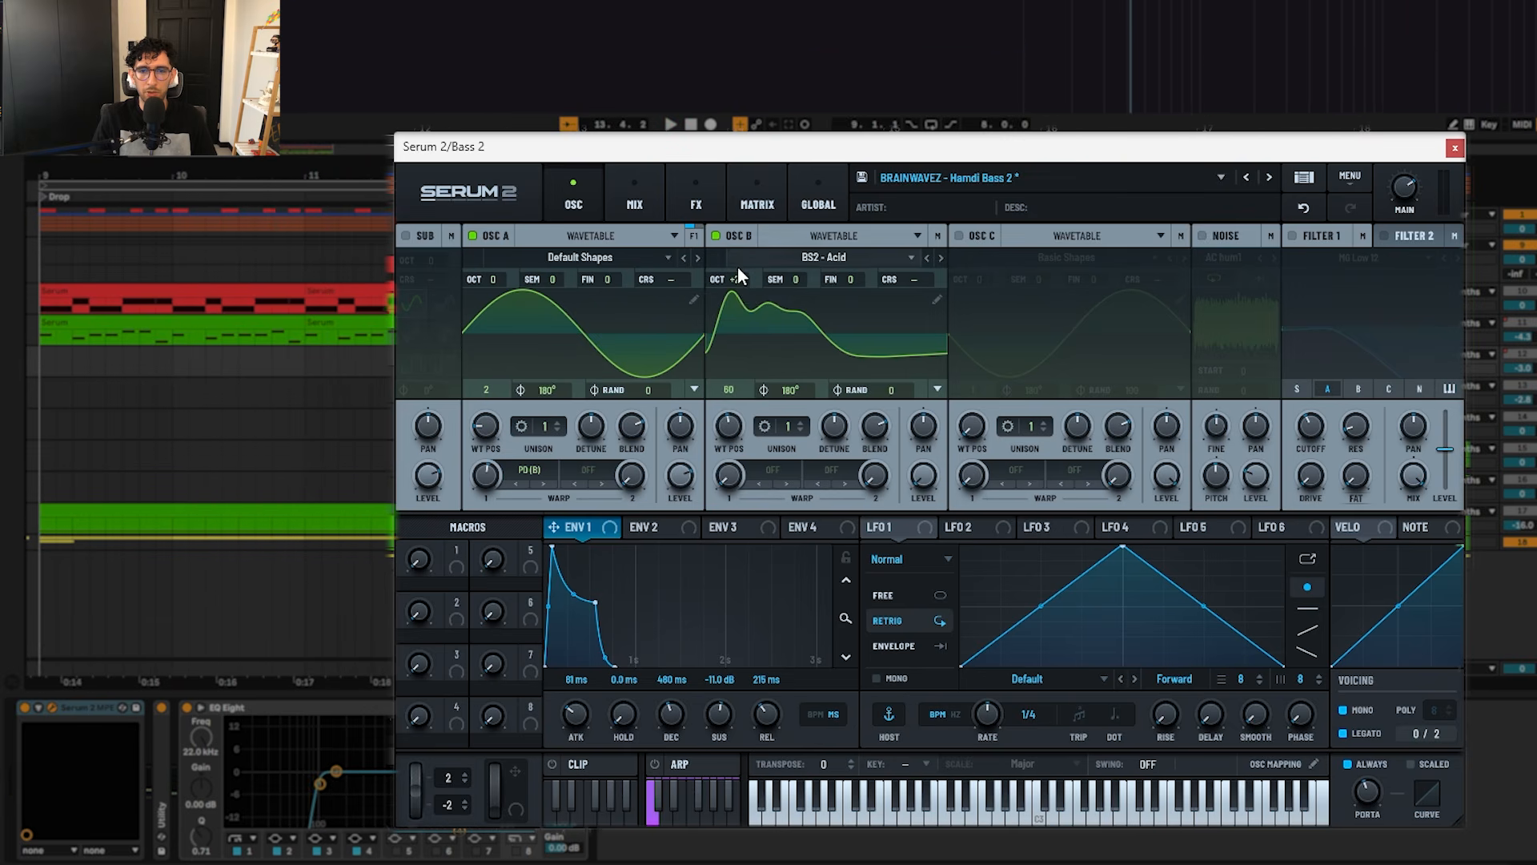
key(space)
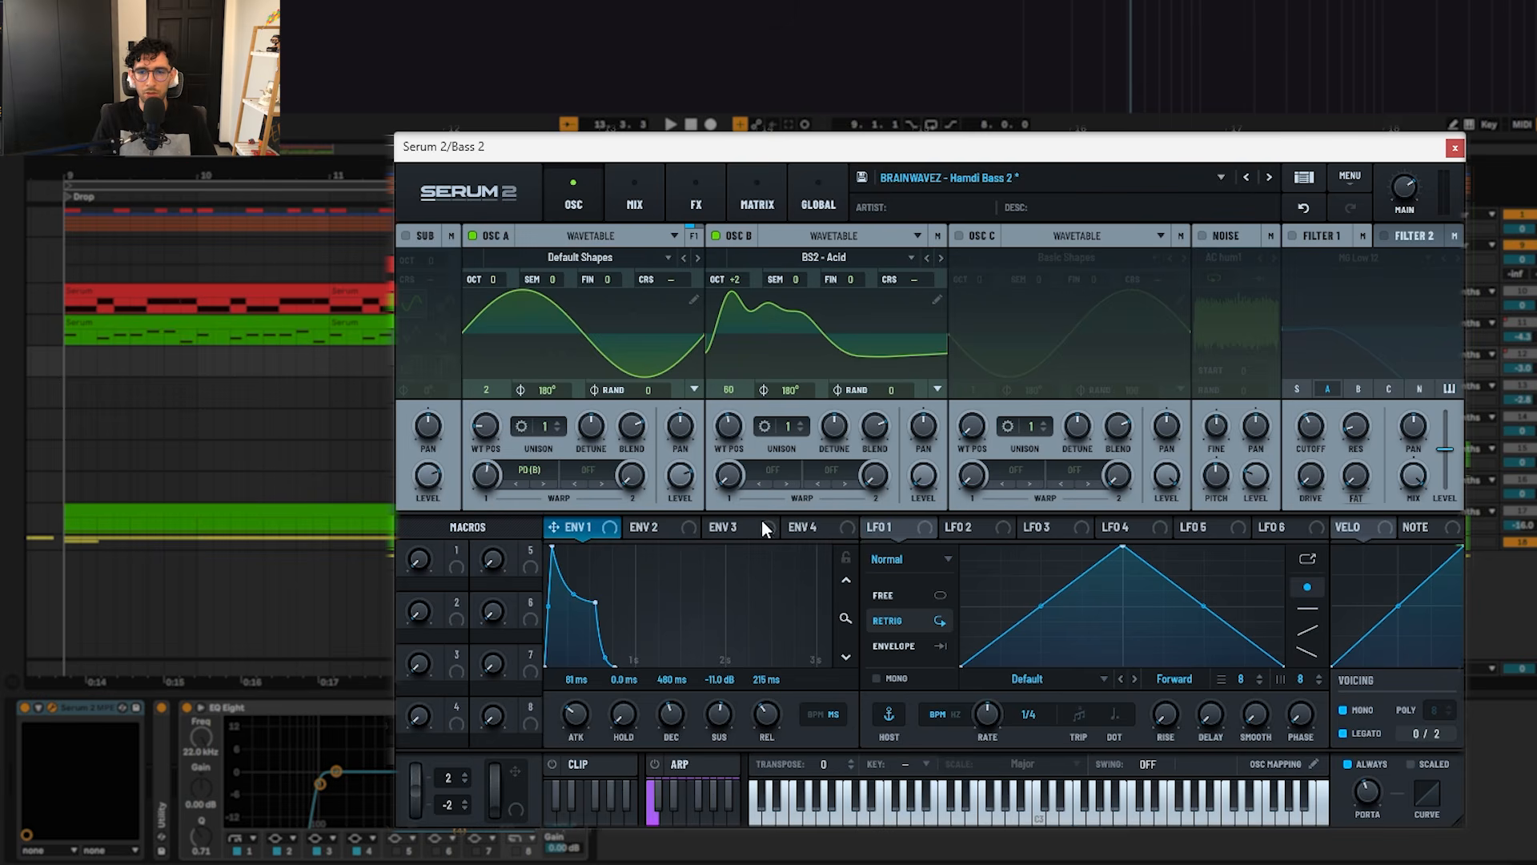
Step: Enable Bass 2's Distortion, Compressor, Phaser, Hyper/Dimension and Equalizer effects one by one while the part plays
click(695, 210)
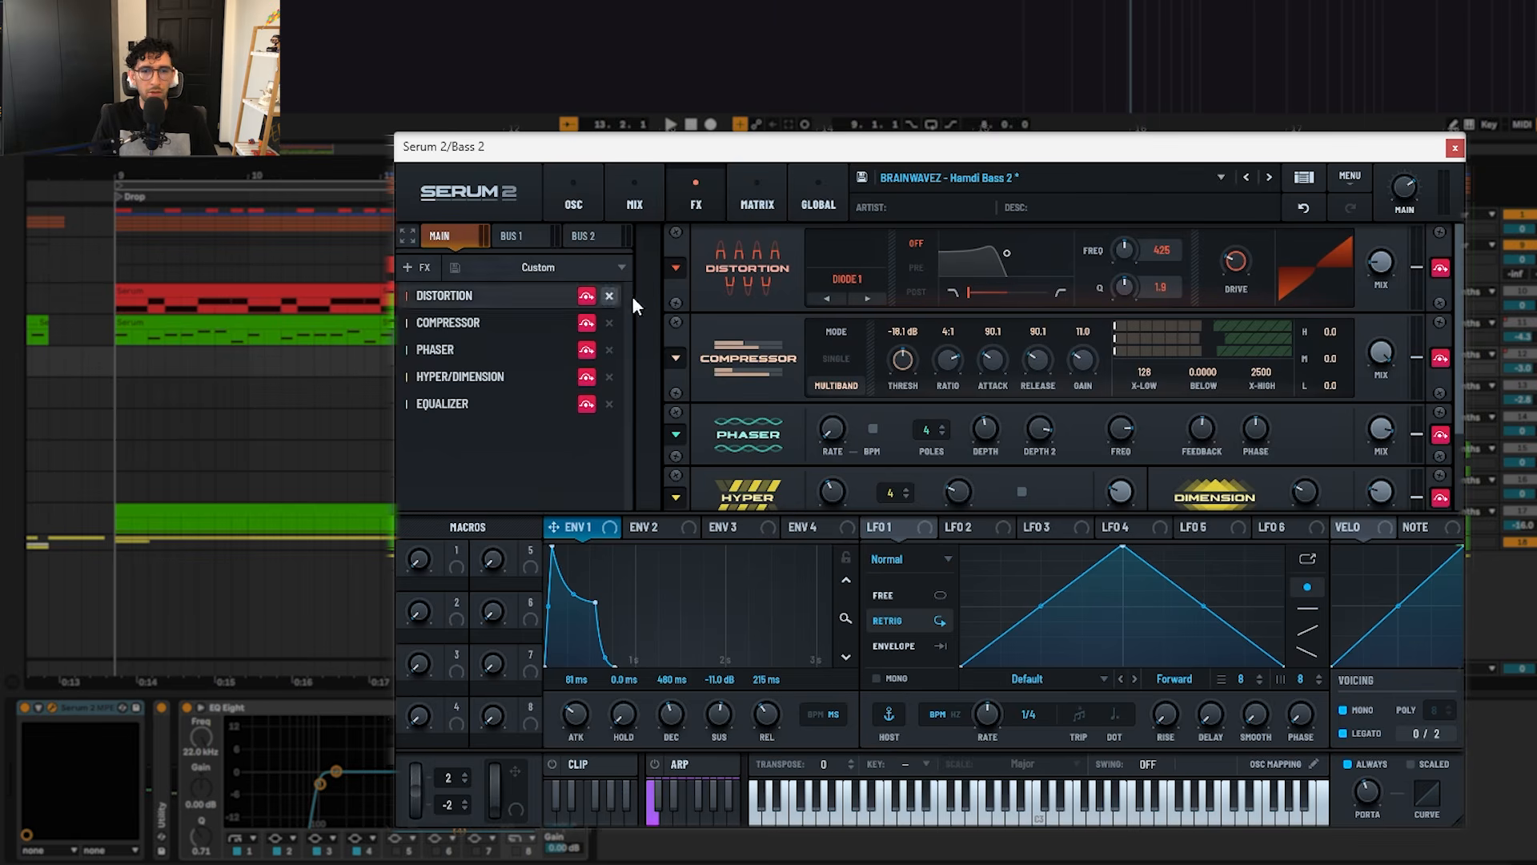
click(1441, 268)
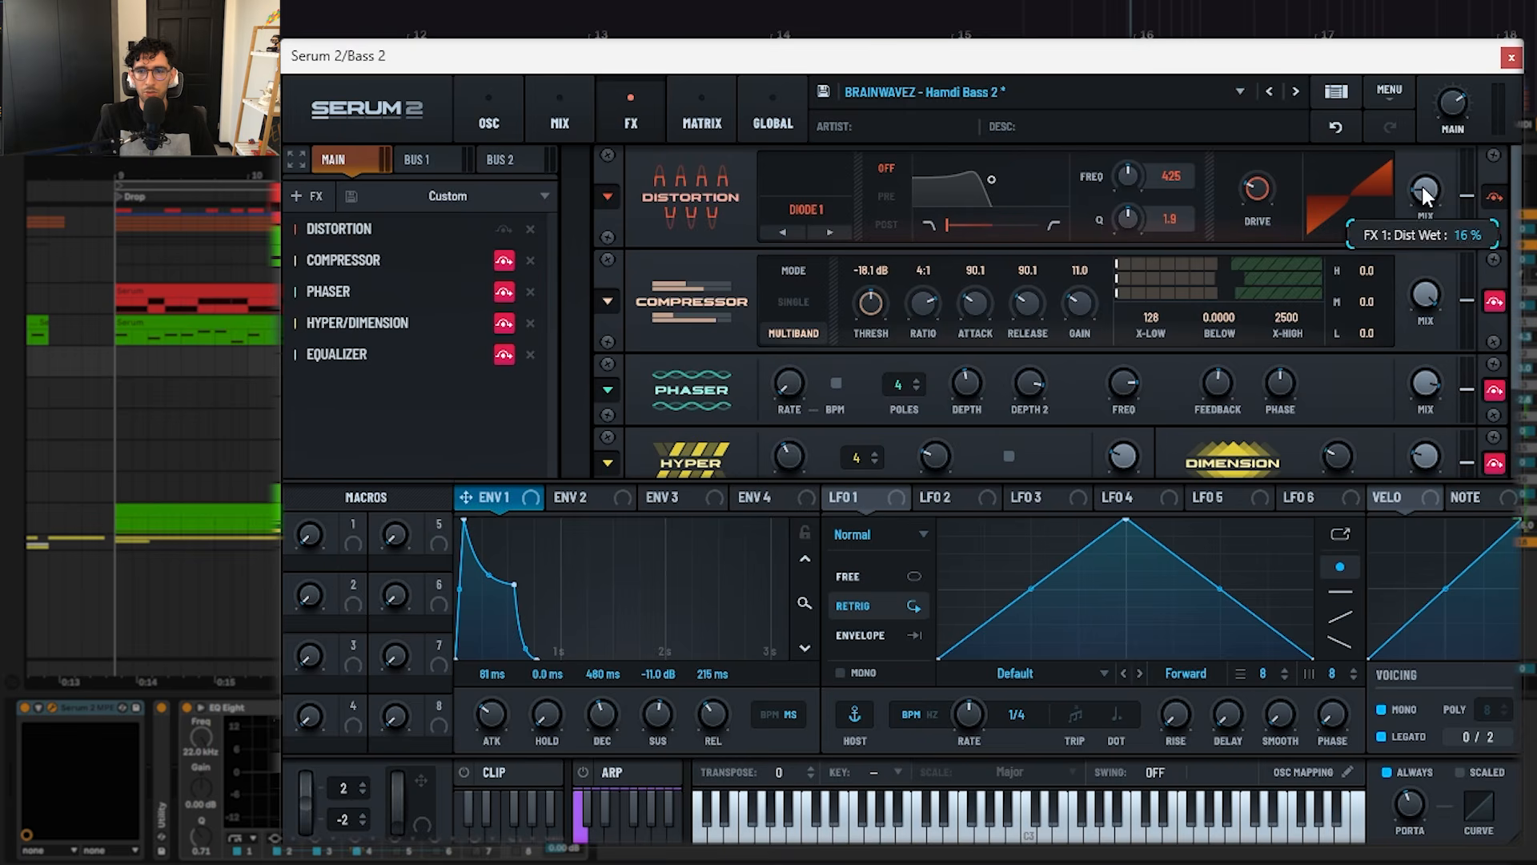
click(1495, 301)
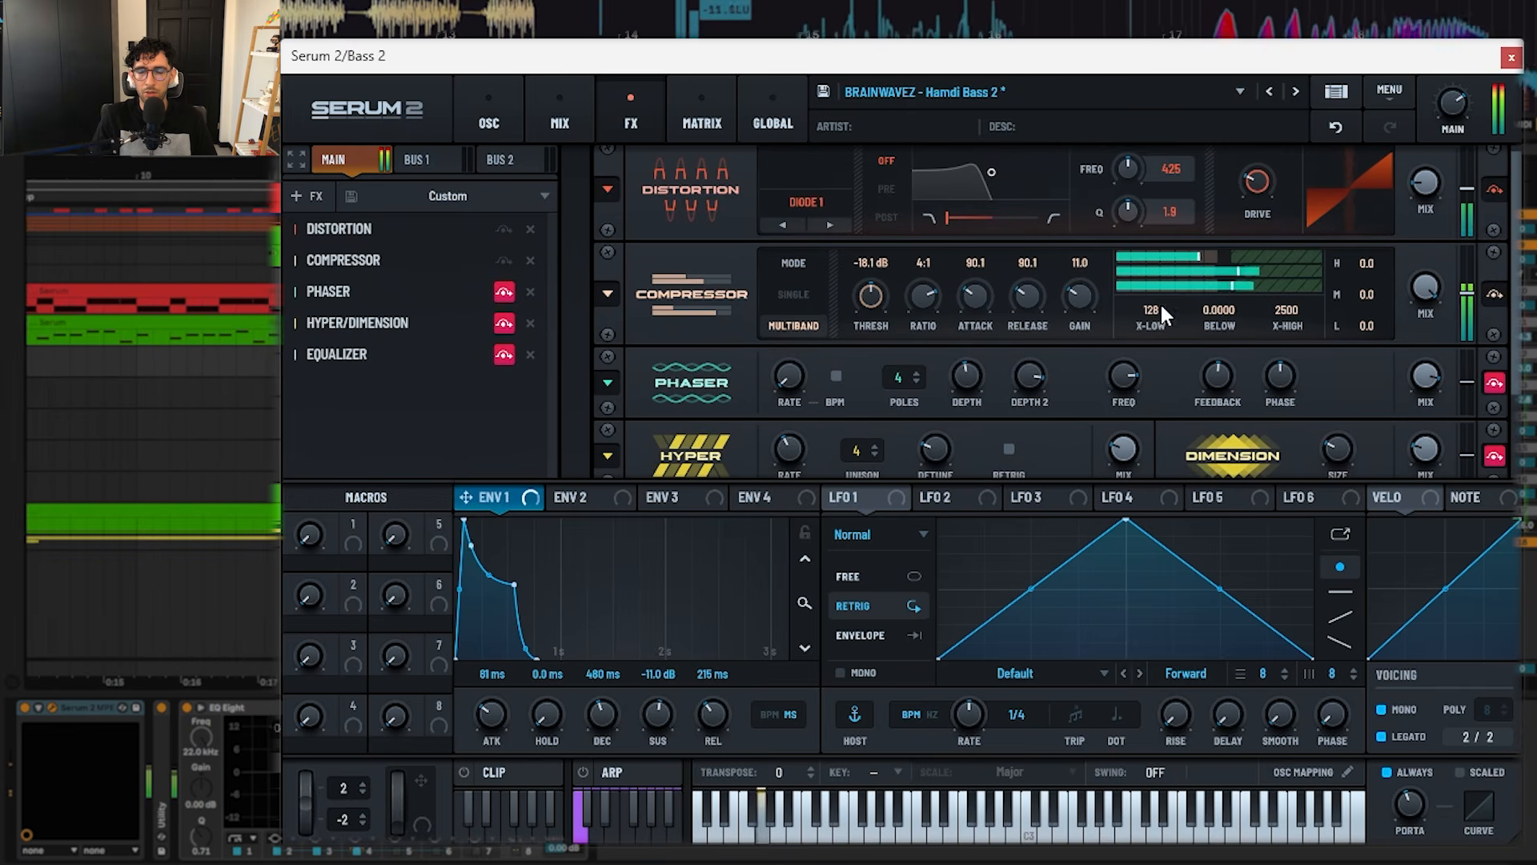
click(1494, 383)
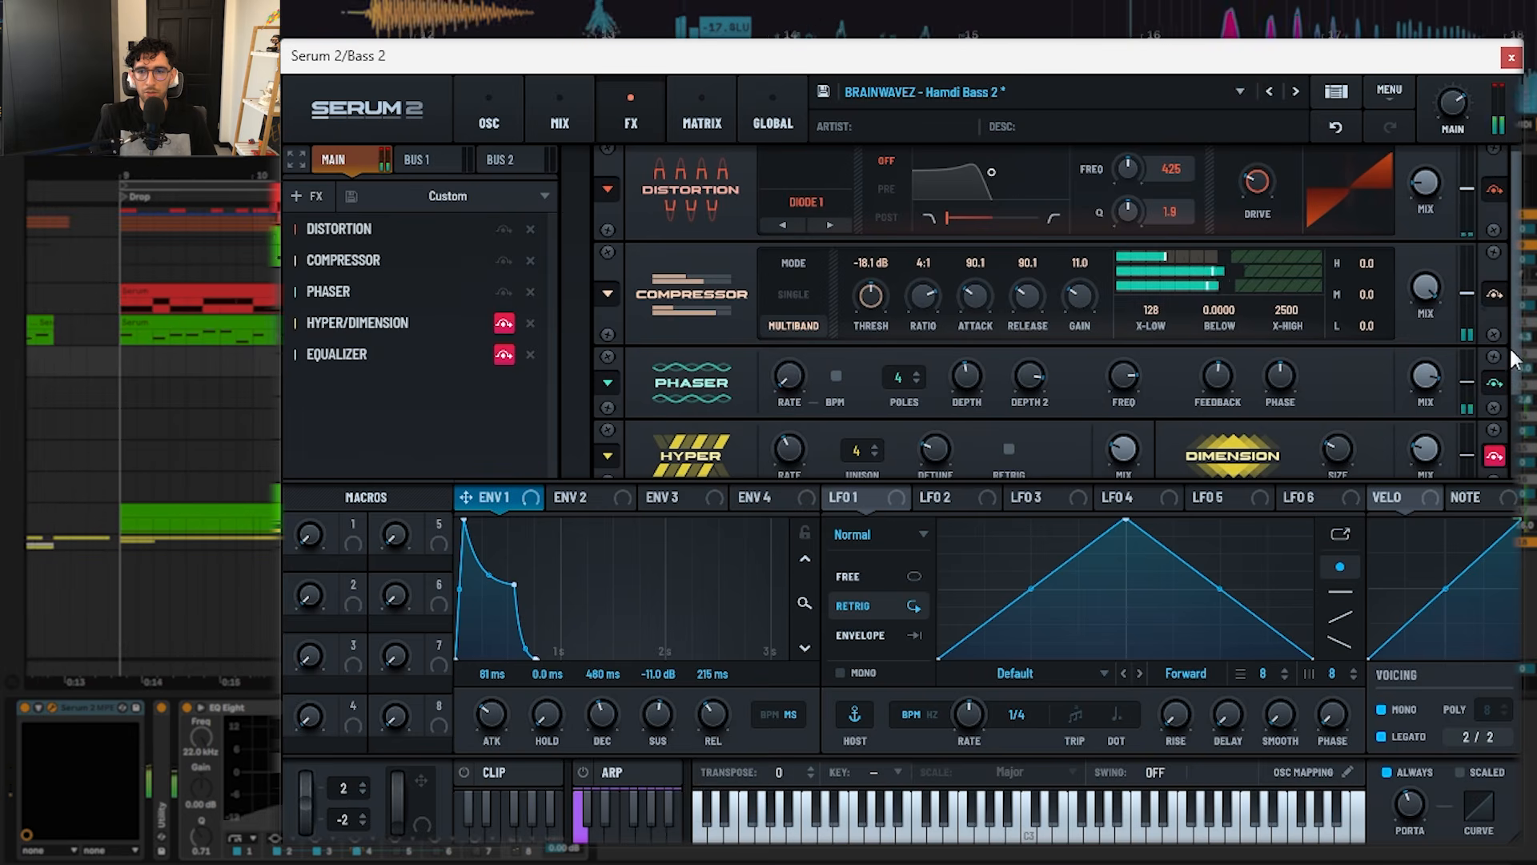
scroll(1497, 360, down, 2)
click(1494, 431)
click(1494, 342)
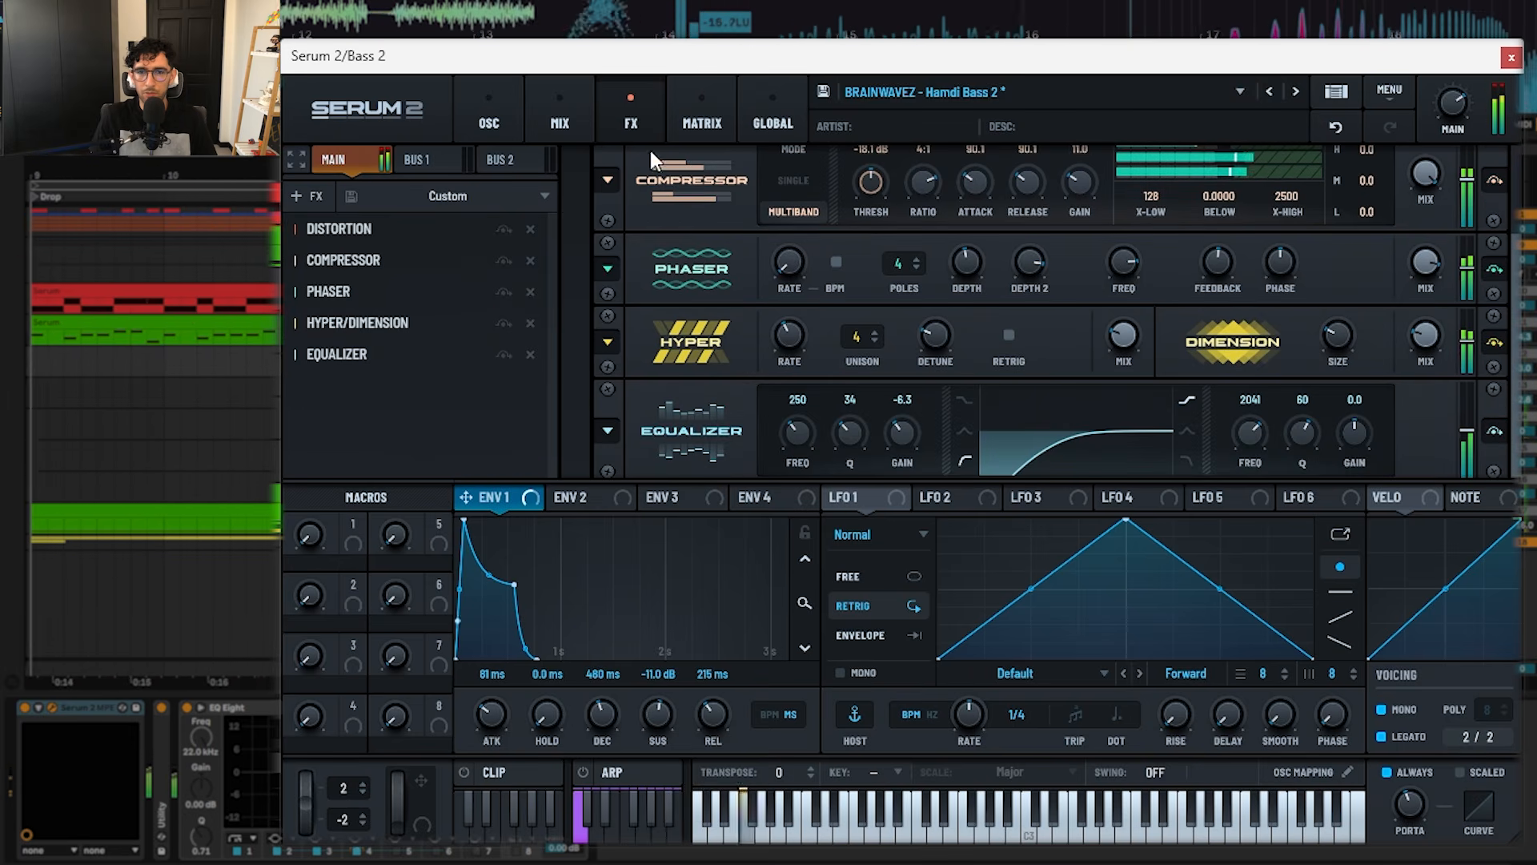
Step: Return to Bass 2's oscillator page, close the plugin and select EQ Eight's low-cut band on the track
click(502, 102)
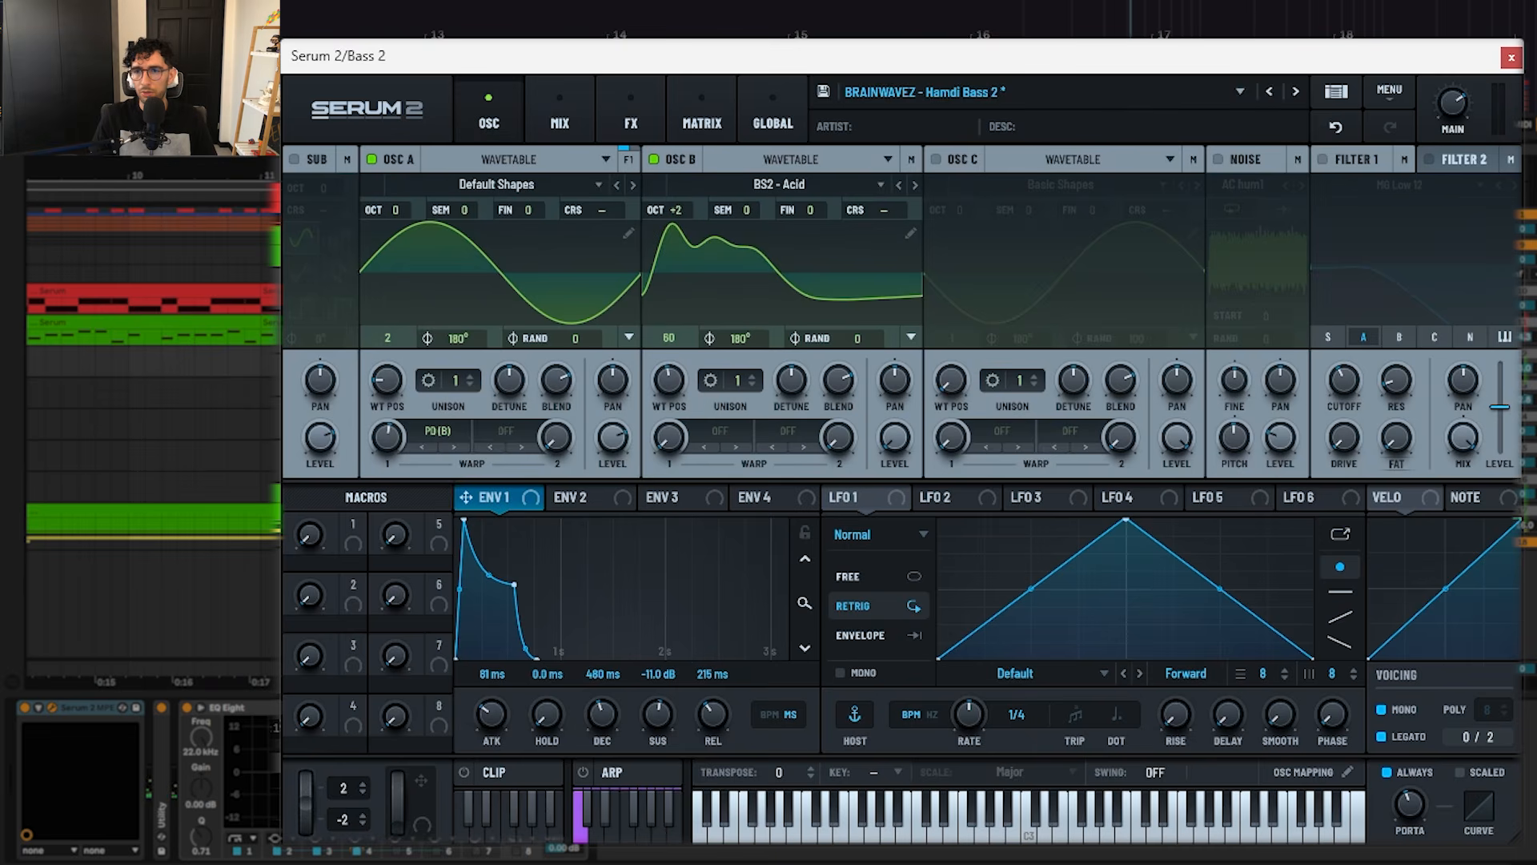
click(1510, 58)
click(319, 784)
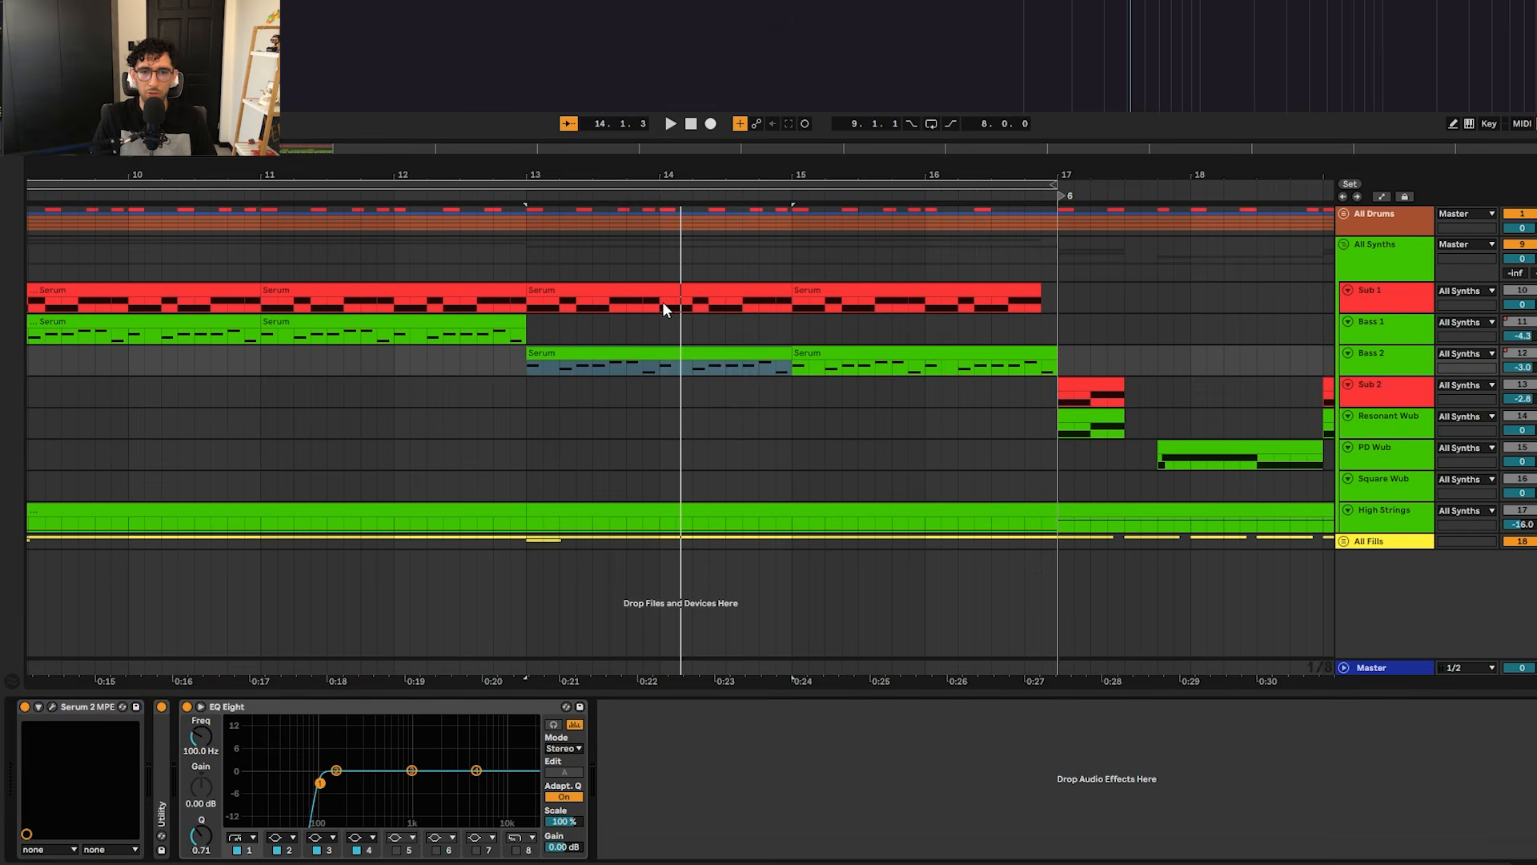
Step: Look over the Sub 1 clips across bars 9 to 16 of the drop
click(626, 282)
click(691, 285)
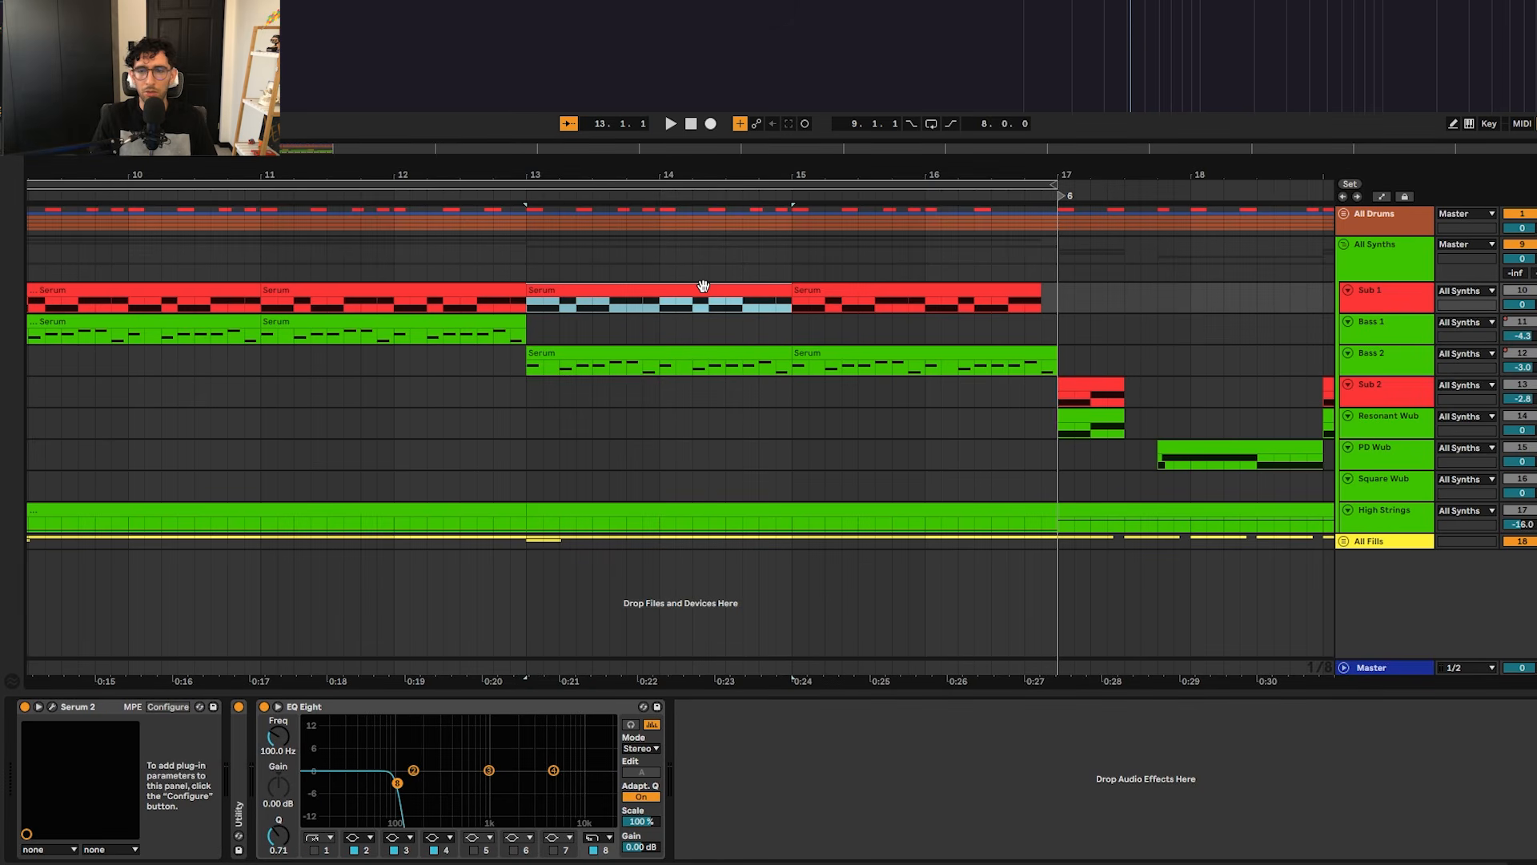
click(443, 303)
drag(421, 303, 735, 319)
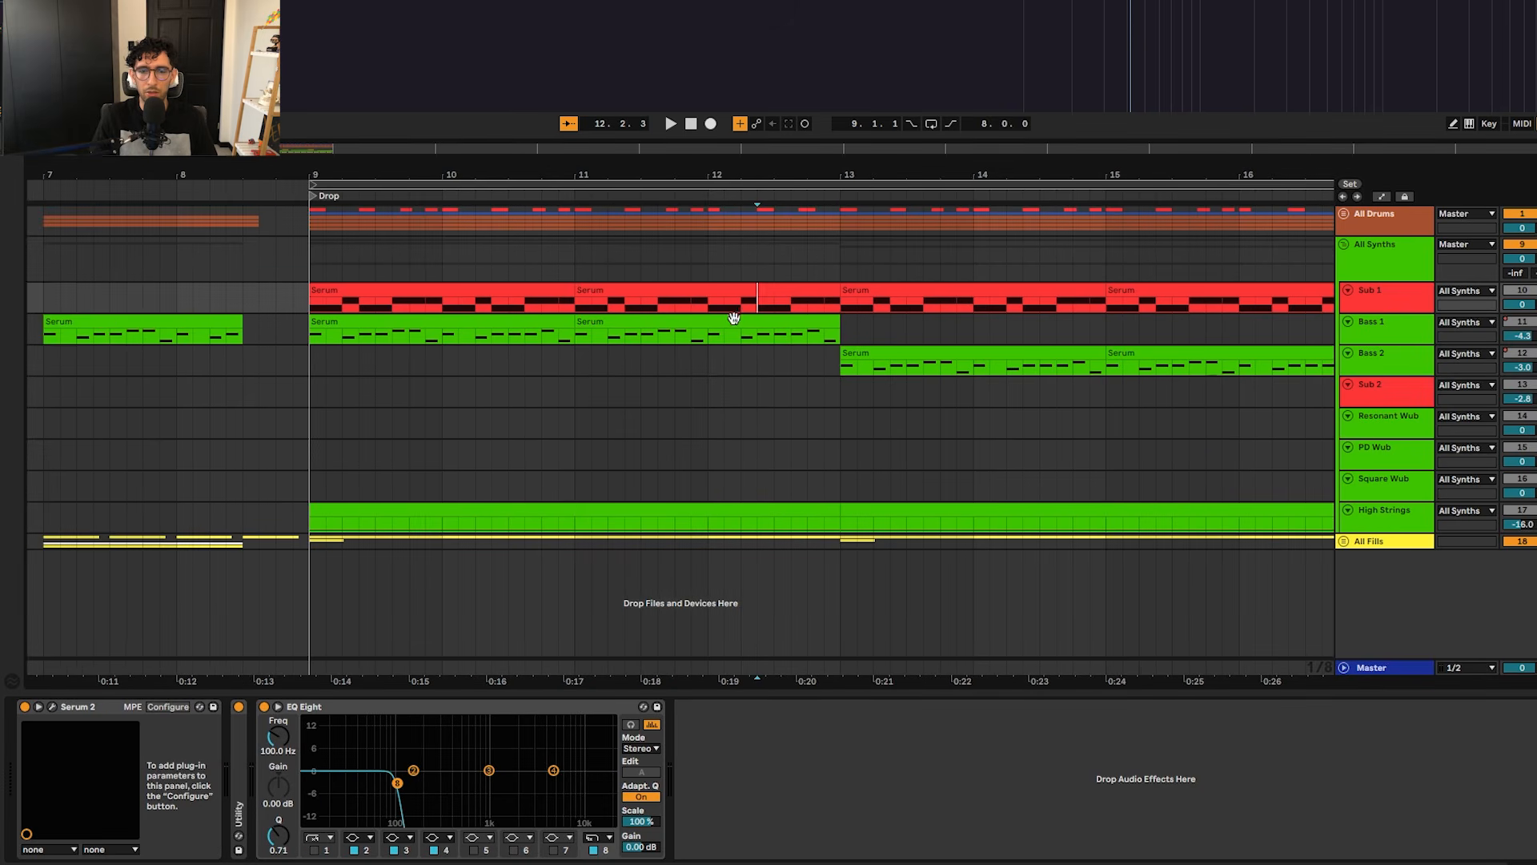
scroll(445, 300, down, 3)
Step: Play the drop's drums and synths together from bar 9 and again from bar 13
click(479, 290)
click(424, 255)
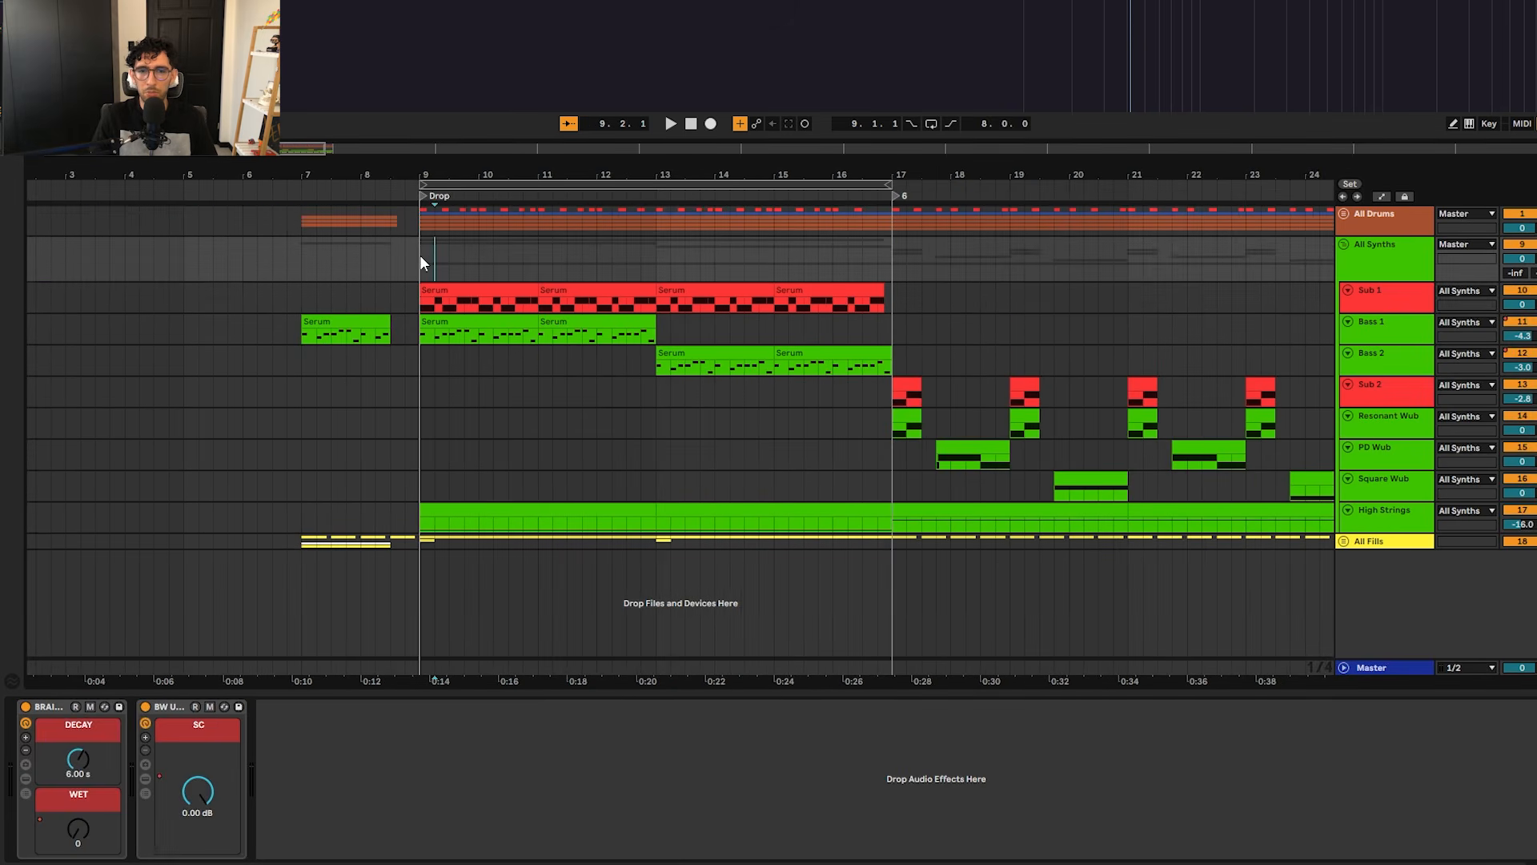
key(space)
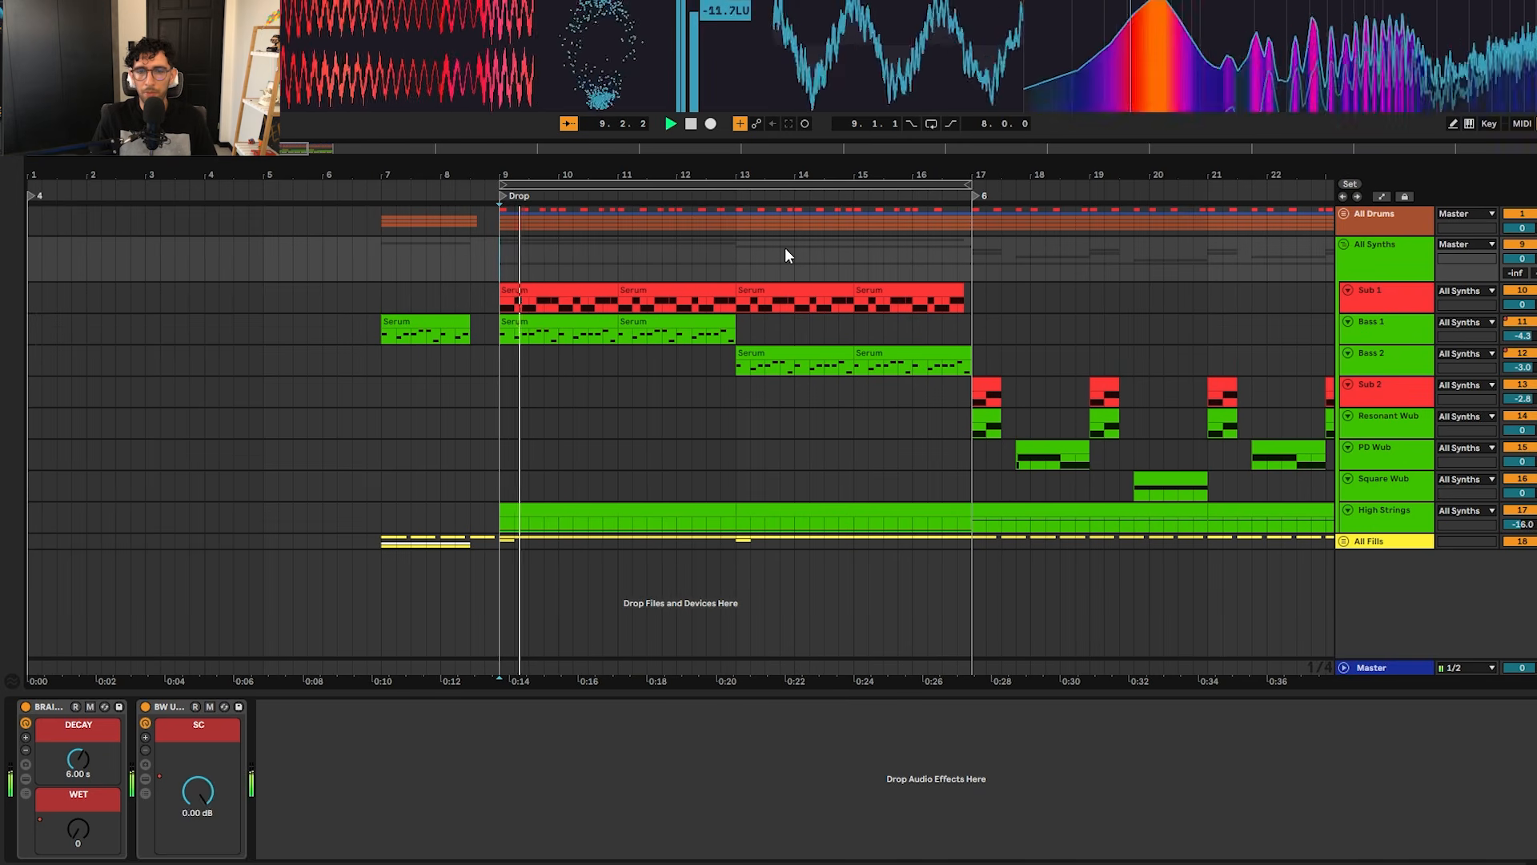
click(736, 212)
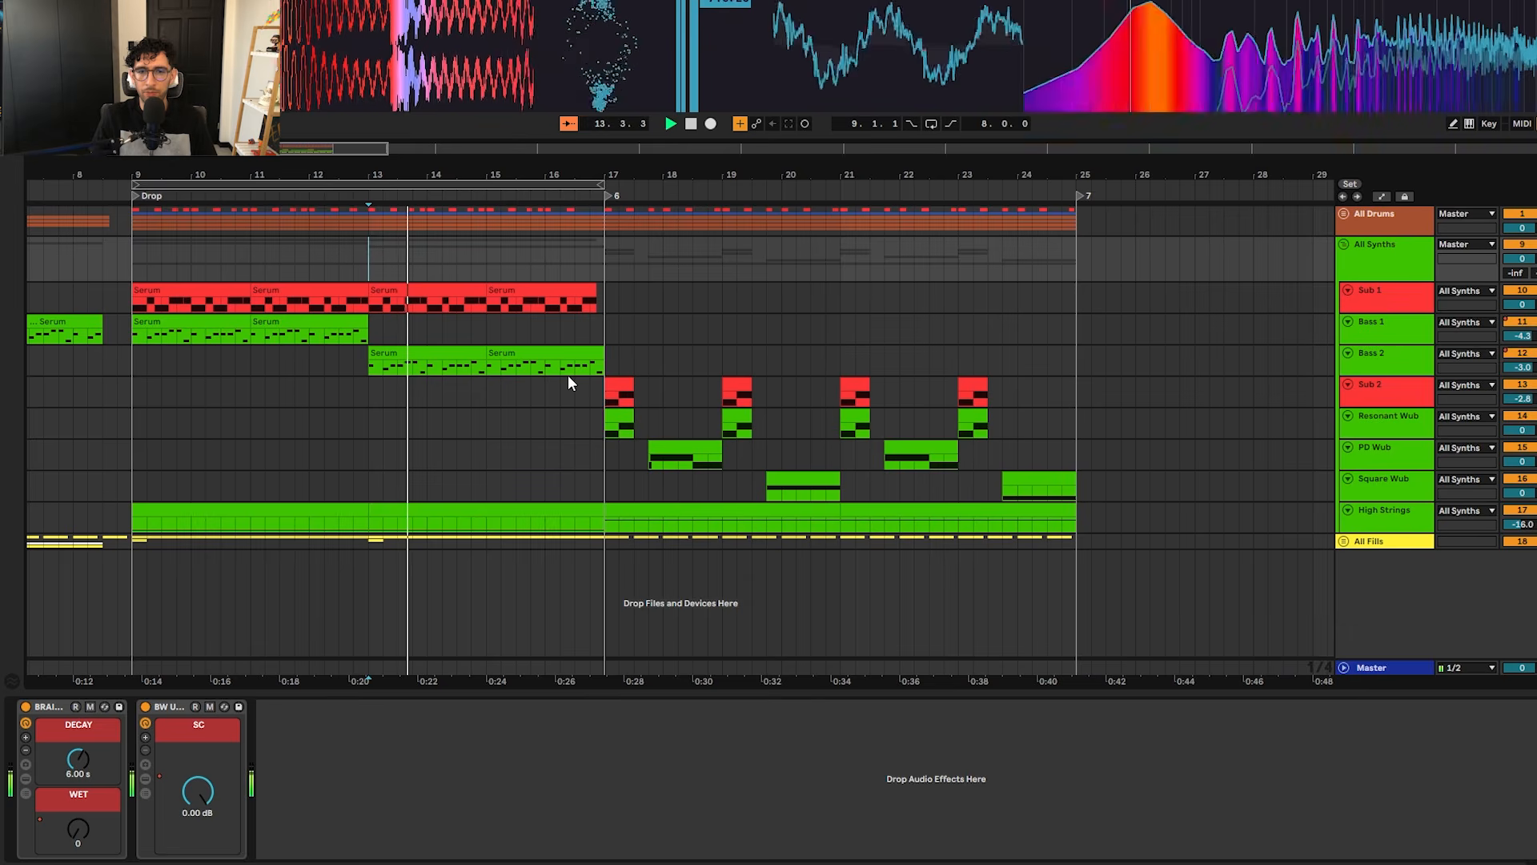
click(569, 339)
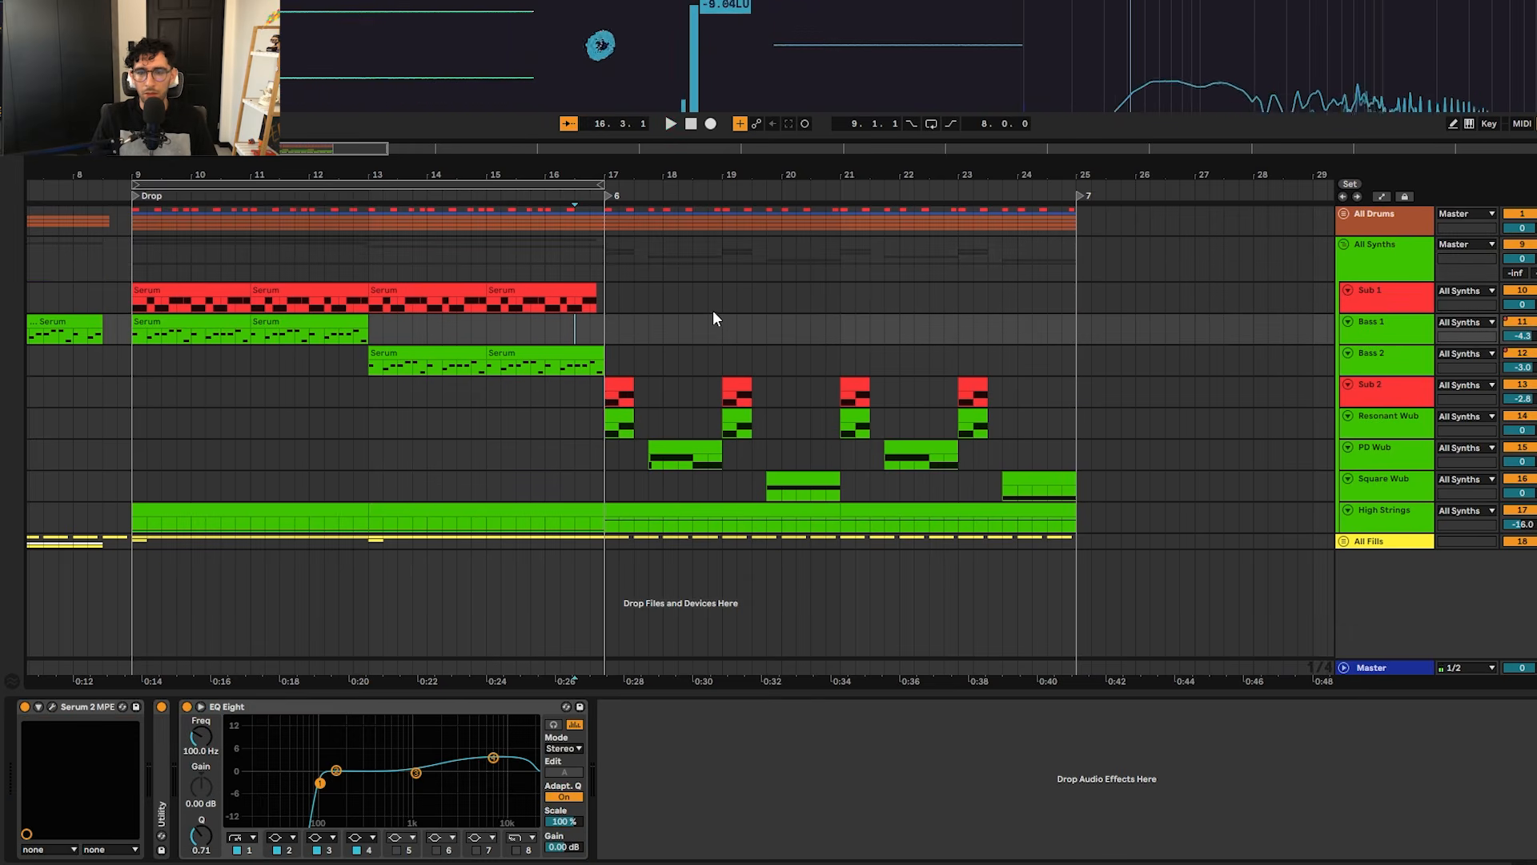
Step: Play the second half of the drop from bar 17
click(473, 252)
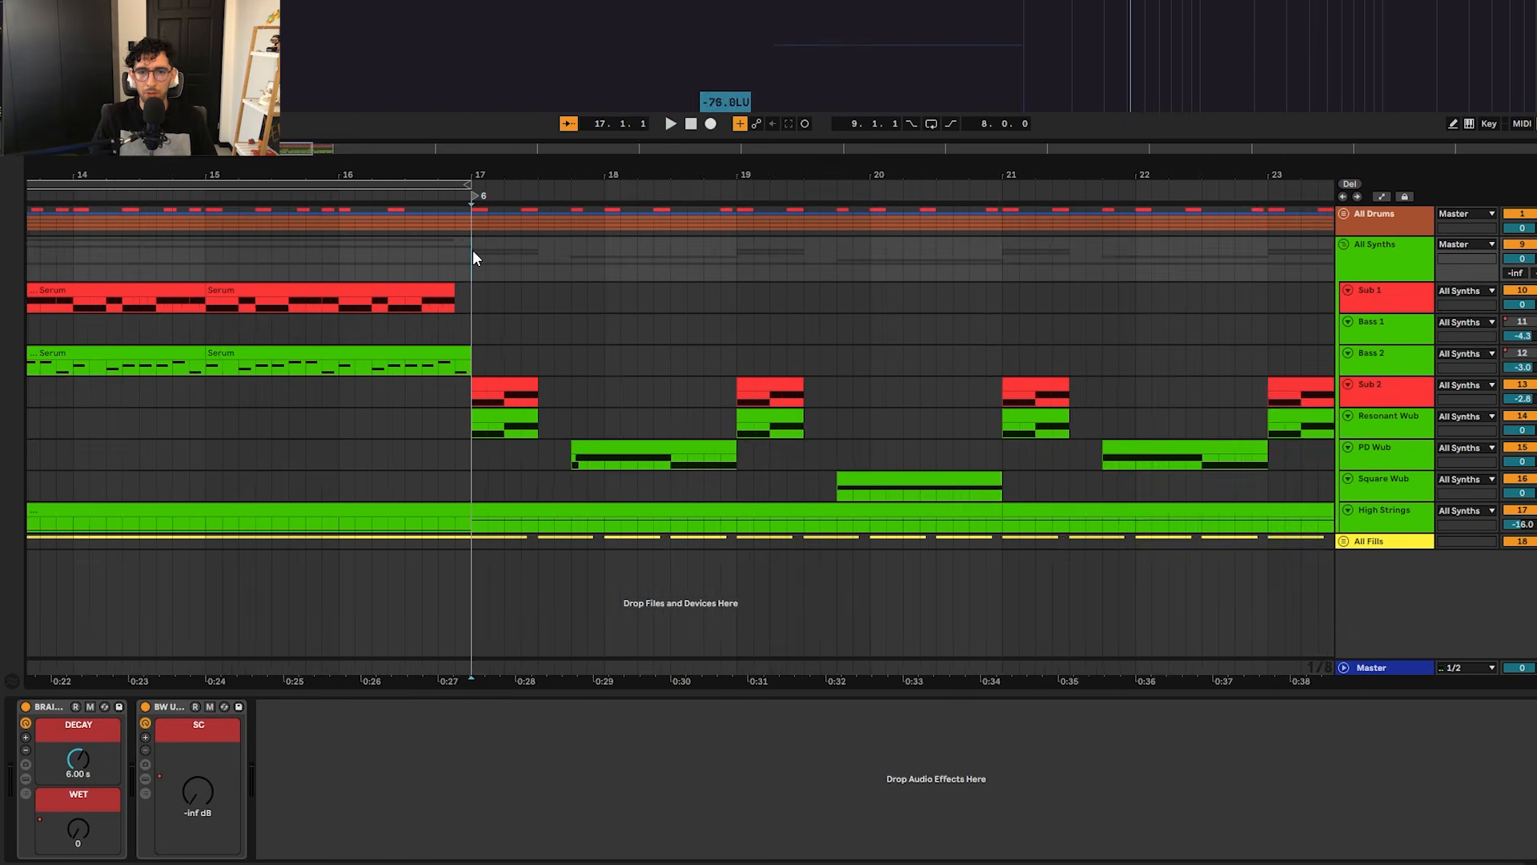
key(space)
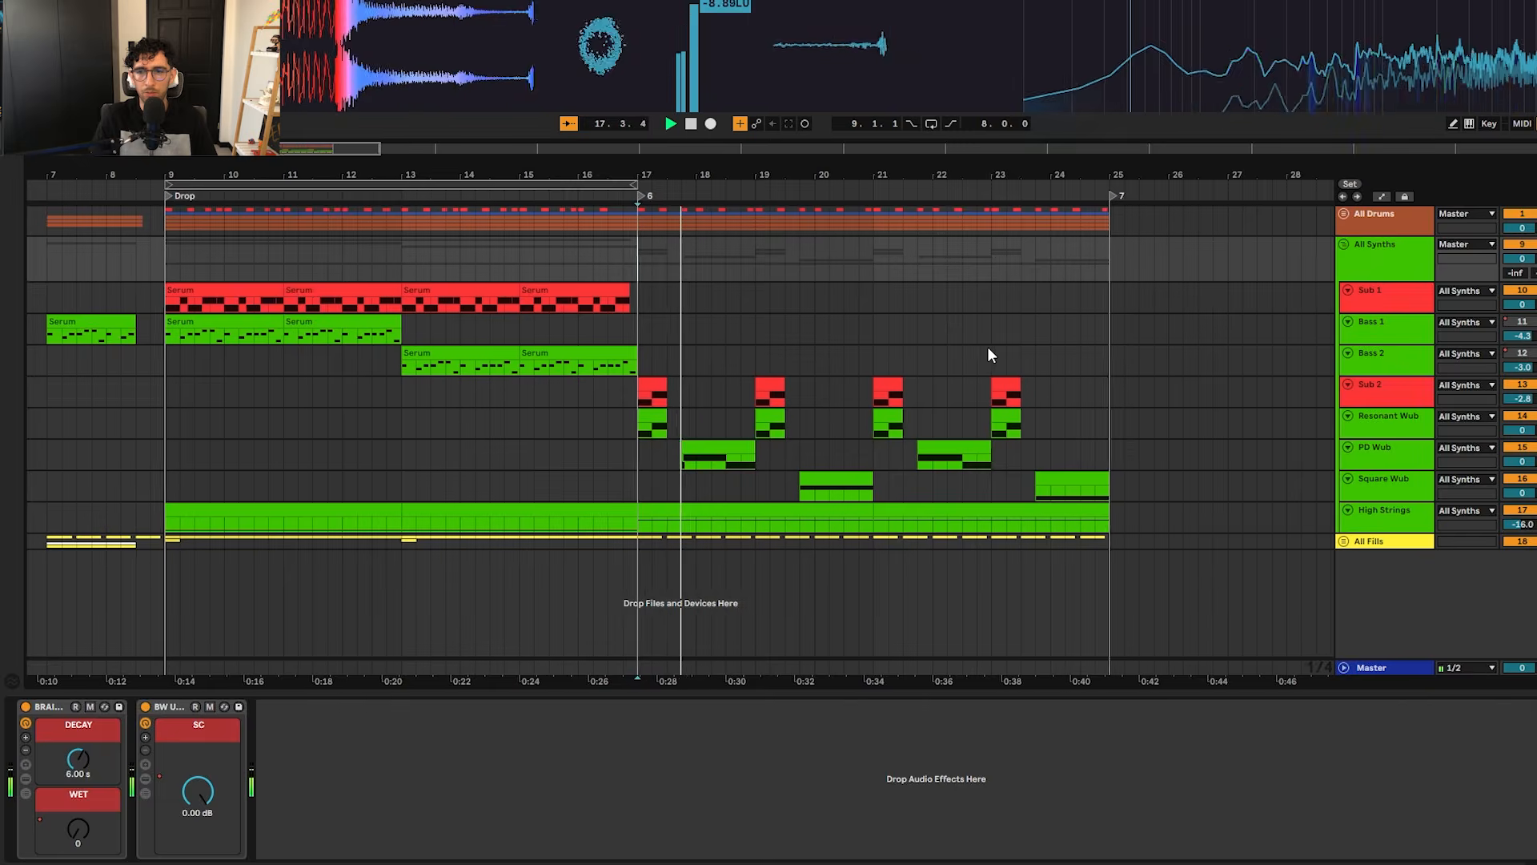
key(space)
Step: Select the Resonant Wub track at bar 17 and audition its part
click(690, 456)
click(646, 424)
click(646, 410)
key(space)
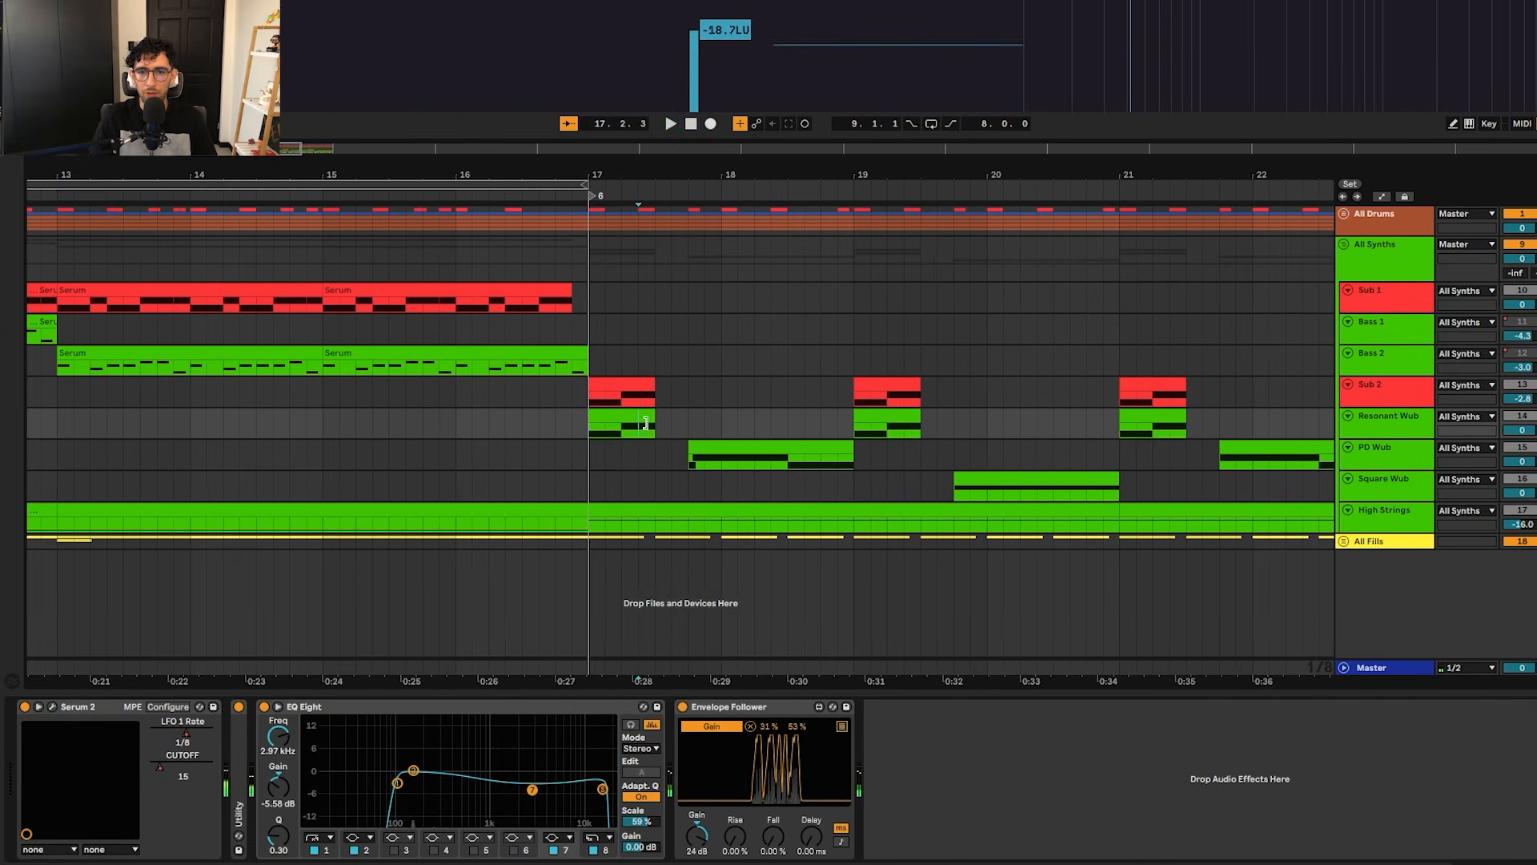
Step: Compare the Sub 2 and Resonant Wub clips at bar 17
click(643, 382)
click(618, 413)
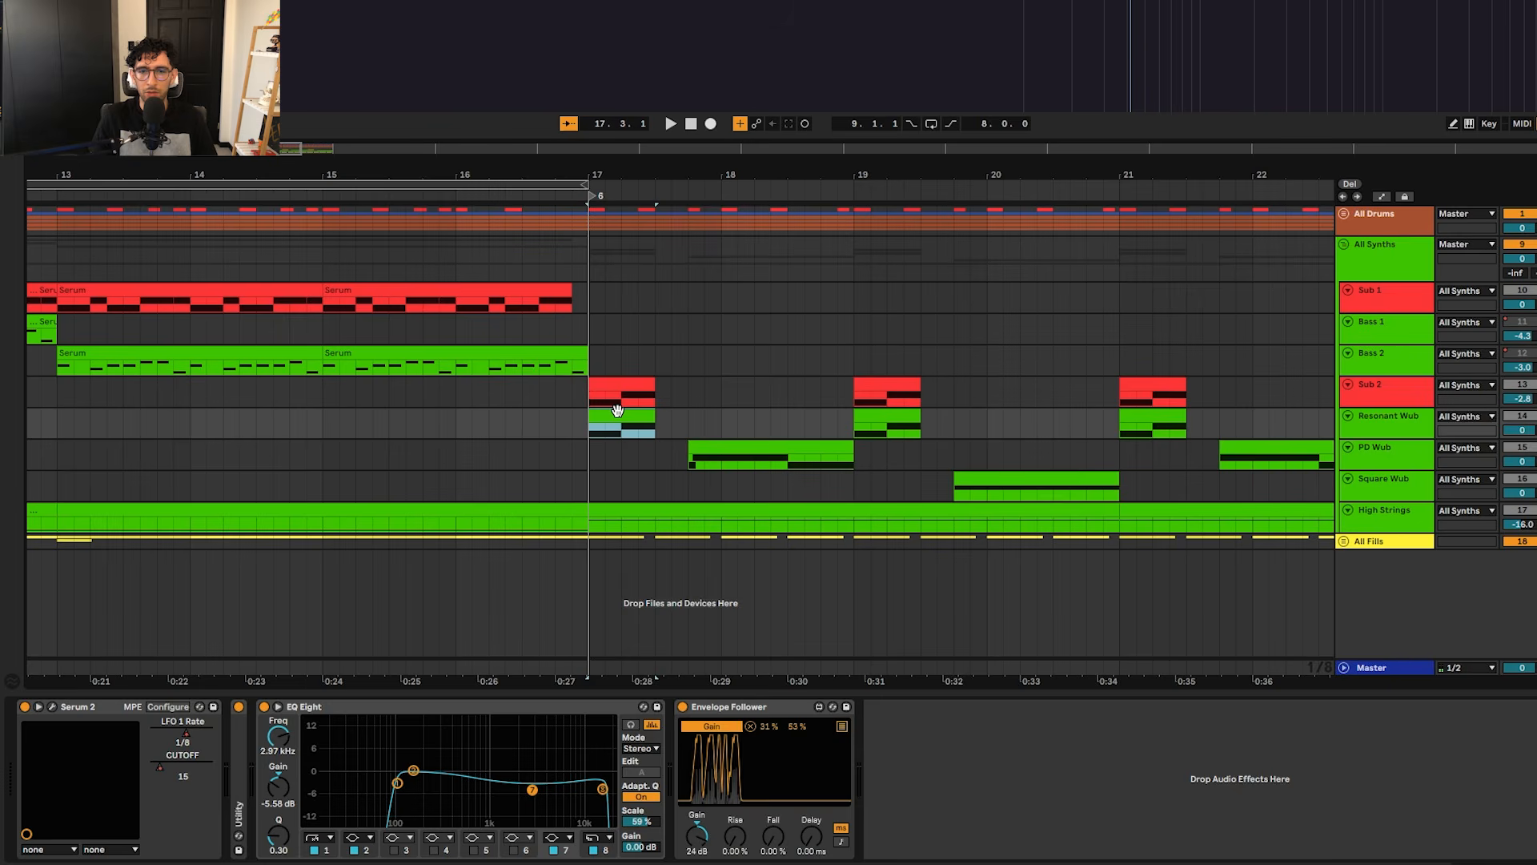
click(650, 372)
click(642, 415)
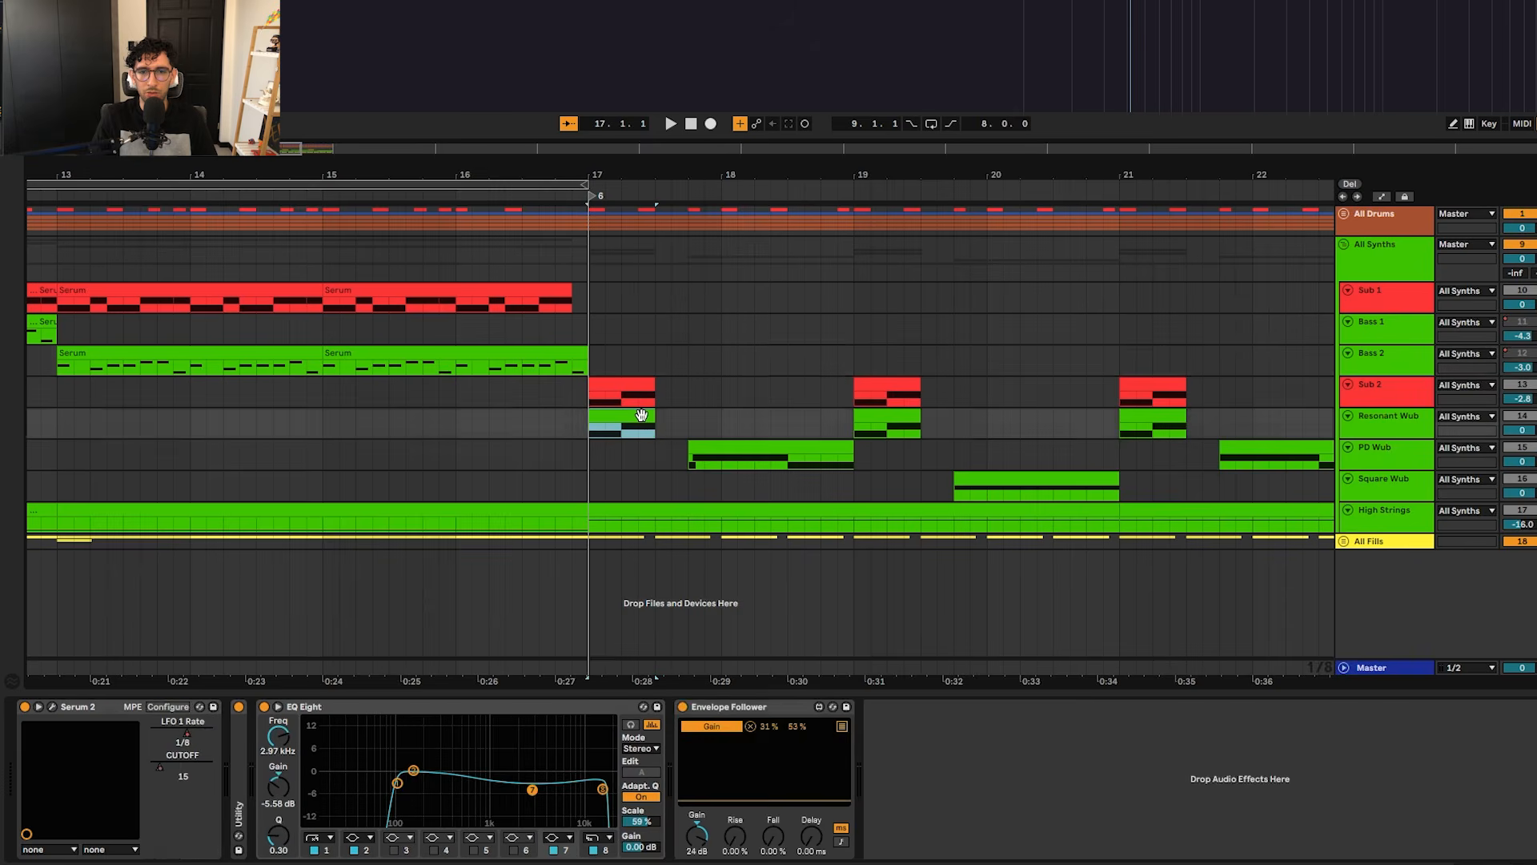
click(608, 386)
click(615, 426)
click(622, 366)
click(628, 413)
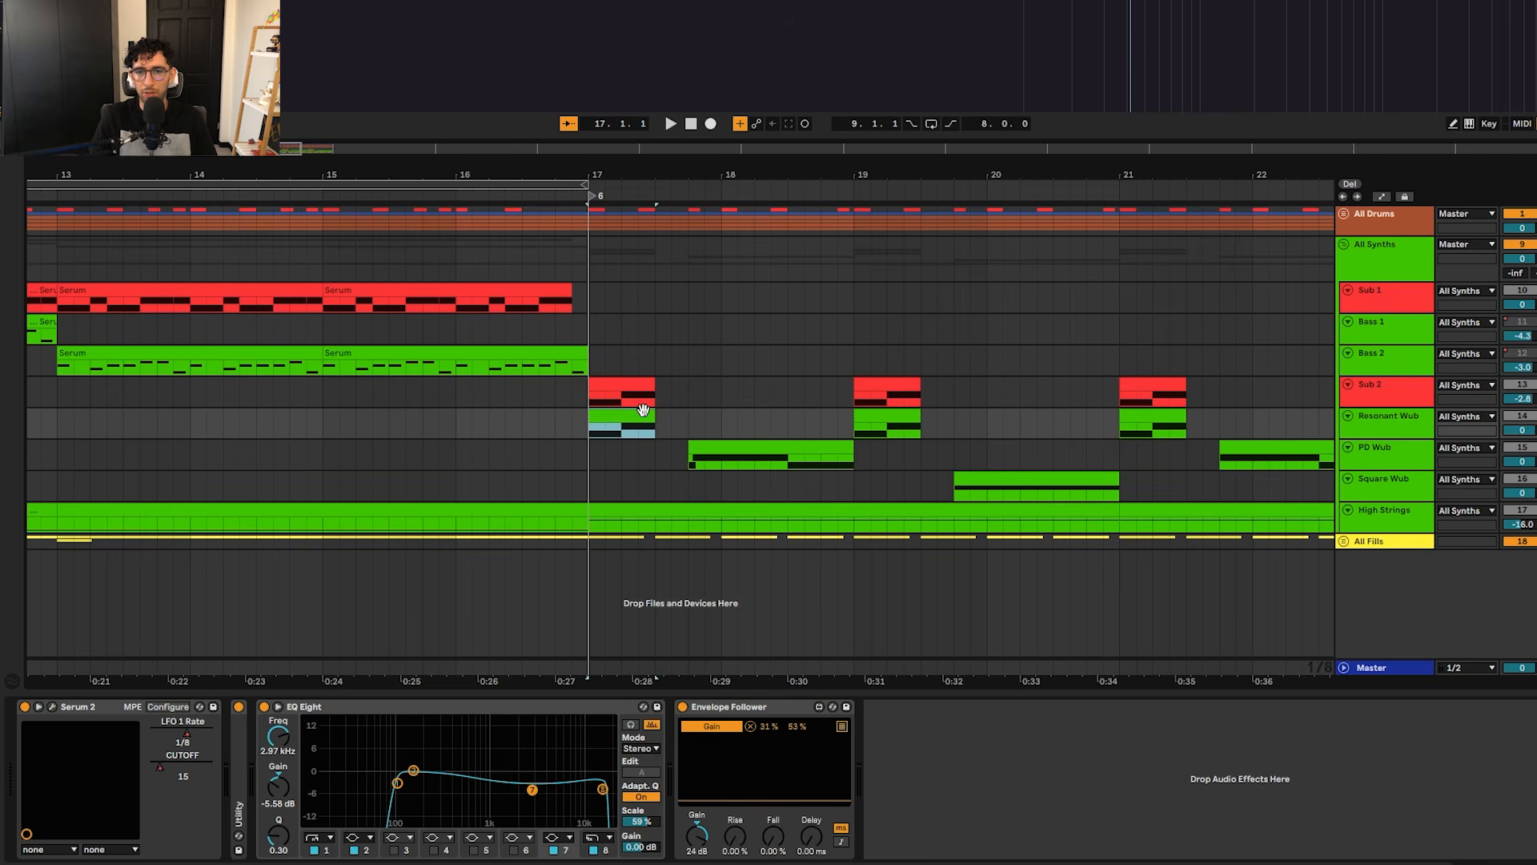
Step: Look over the wub clips from bar 17 to 24 and play the Resonant Wub clip at bar 17
scroll(643, 410, down, 5)
scroll(642, 411, up, 4)
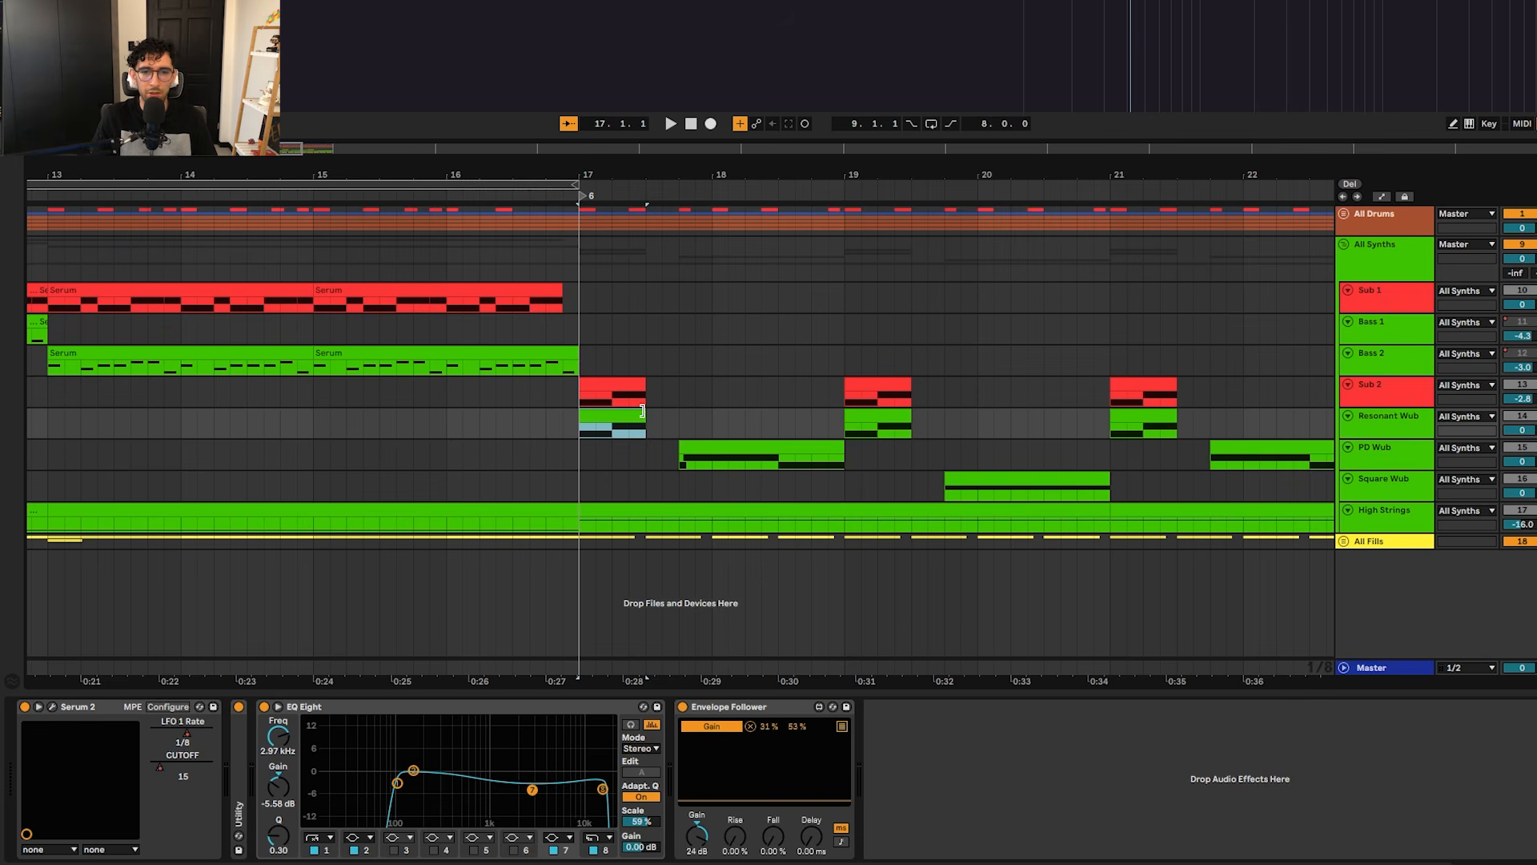
scroll(1200, 414, right, 3)
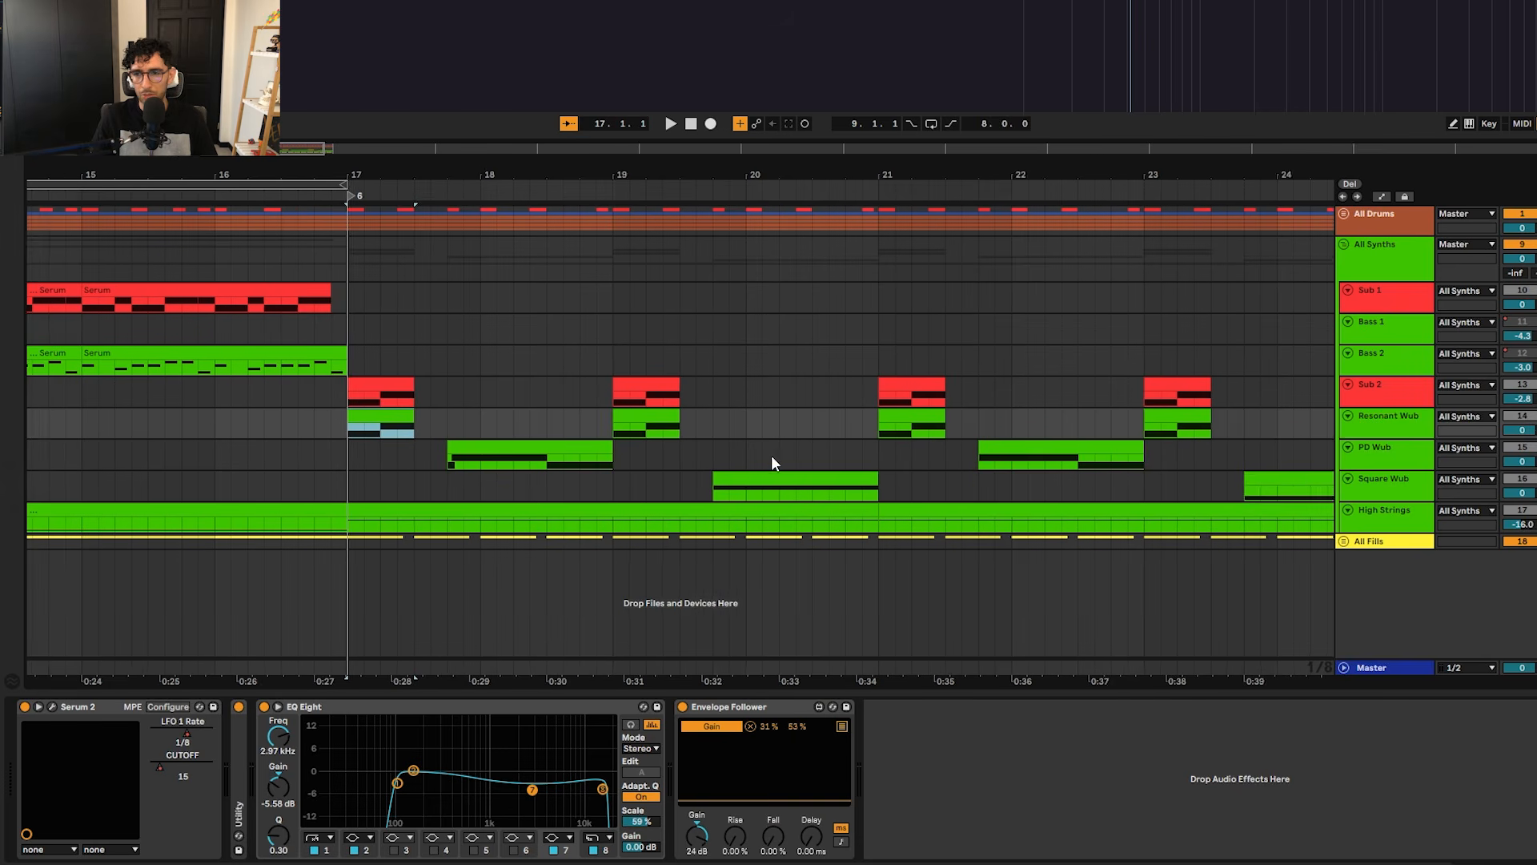
scroll(773, 460, left, 5)
click(789, 384)
click(781, 412)
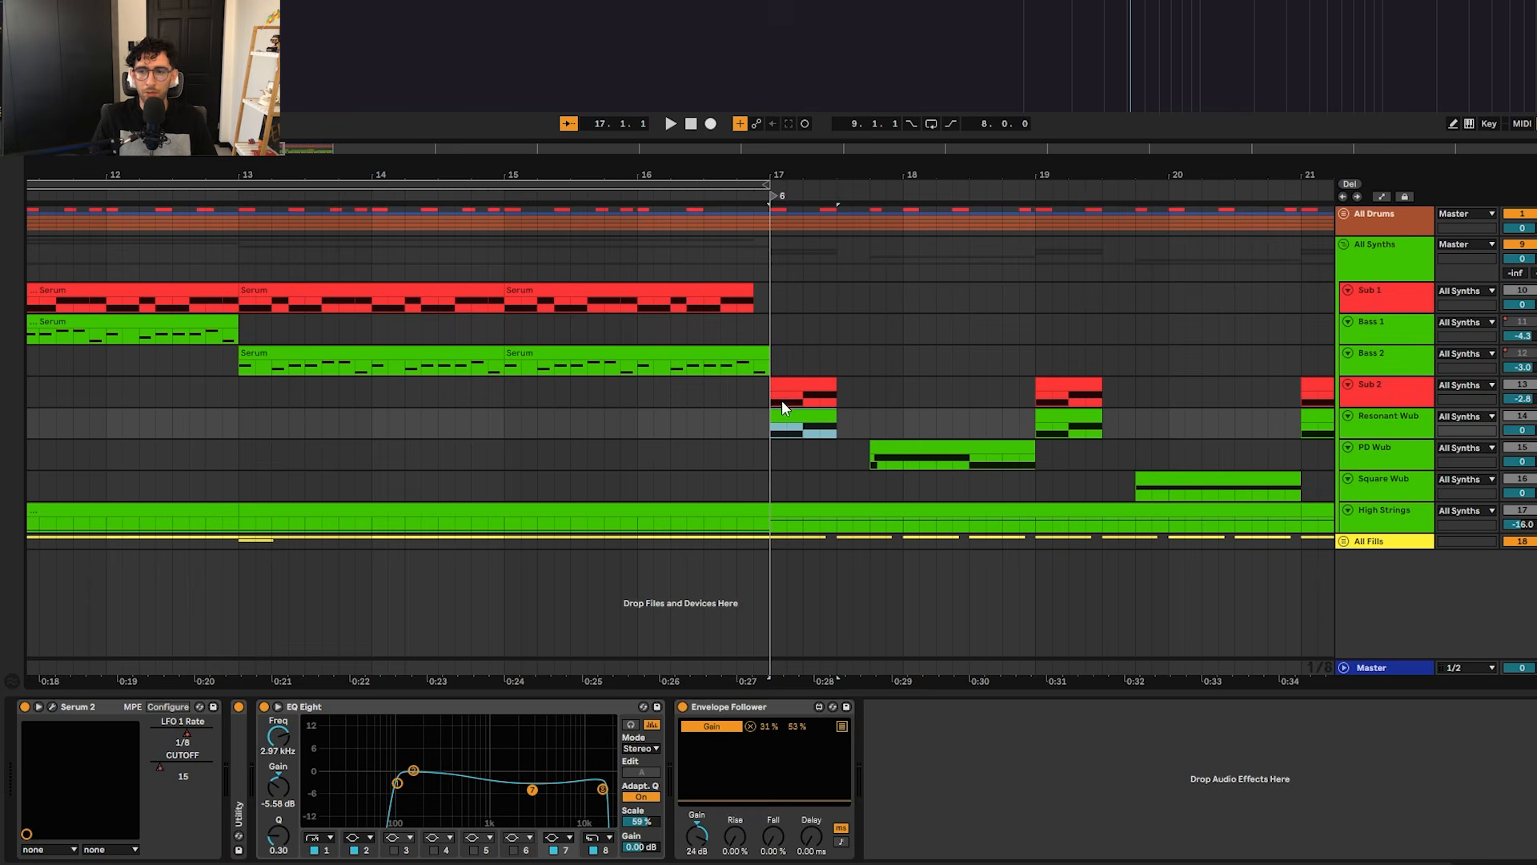
key(space)
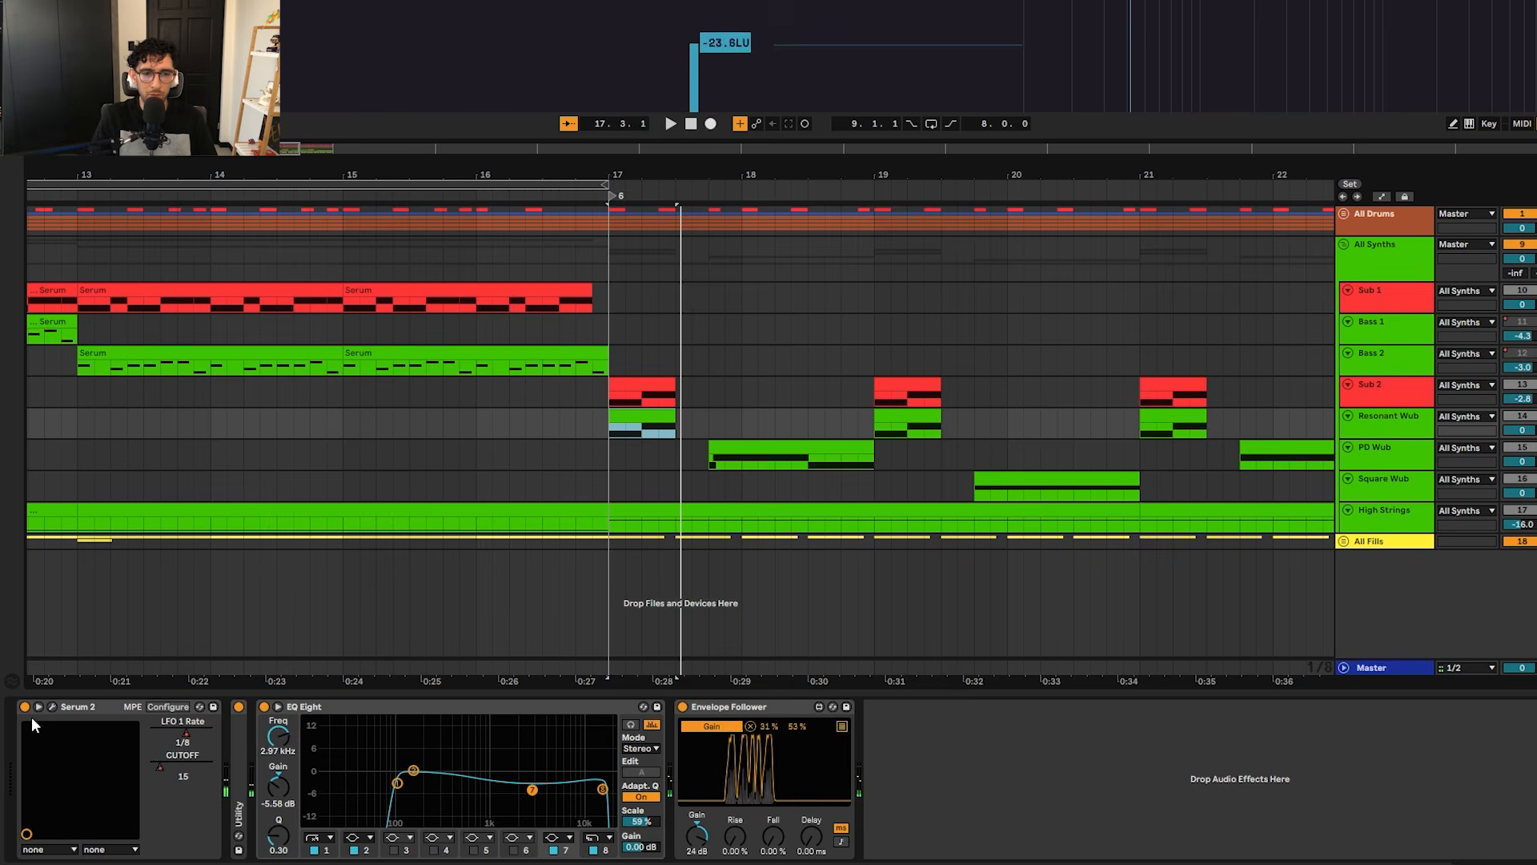
Step: Open the Resonant Wub's Serum 2 instrument, review oscillator A and LFO 1, and switch on oscillator B
click(52, 706)
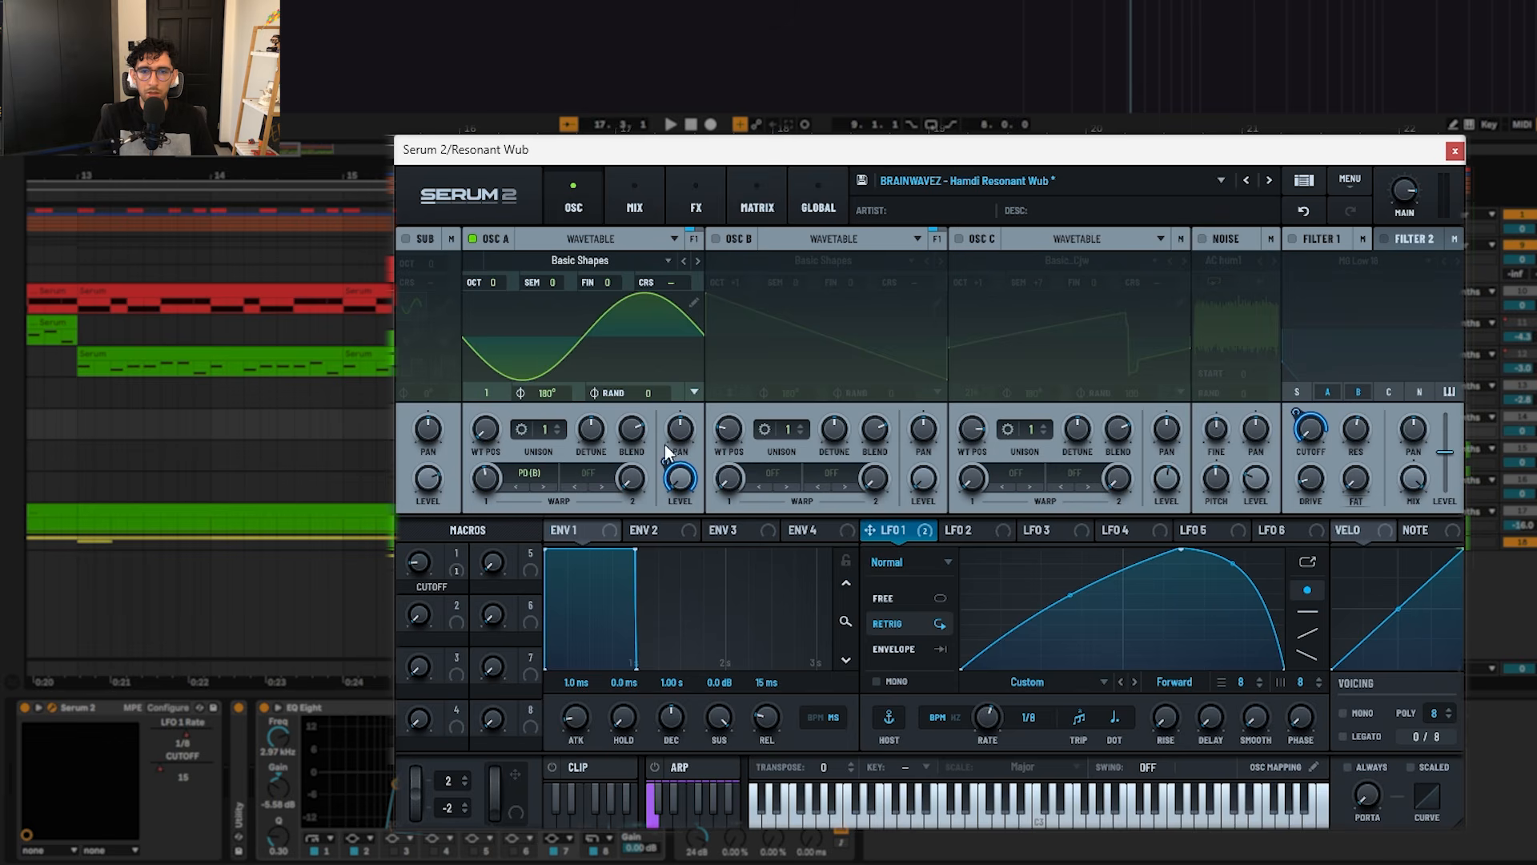
mouse_move(665, 471)
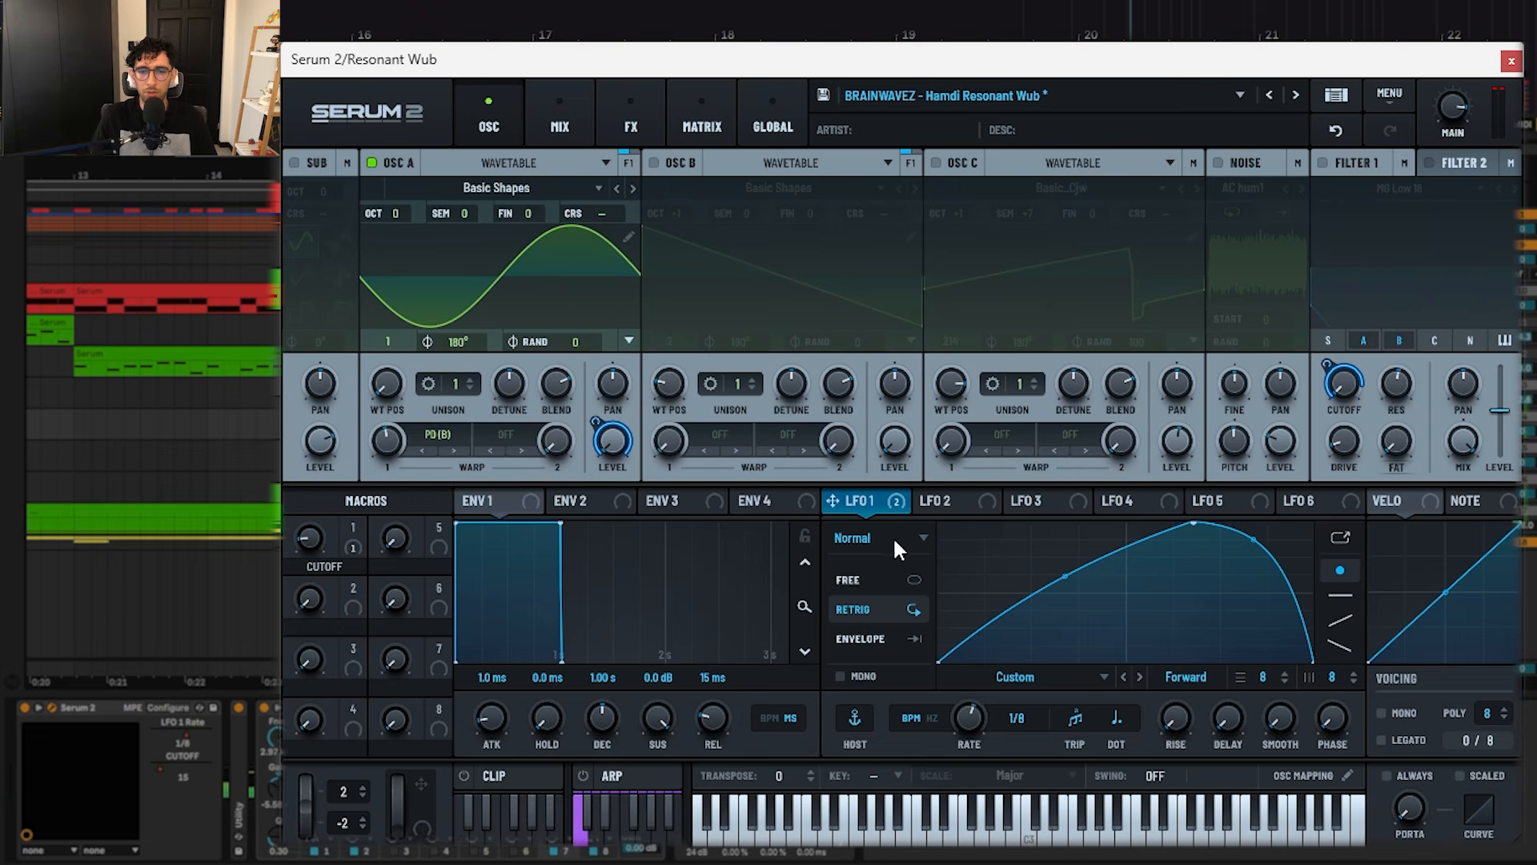
click(654, 163)
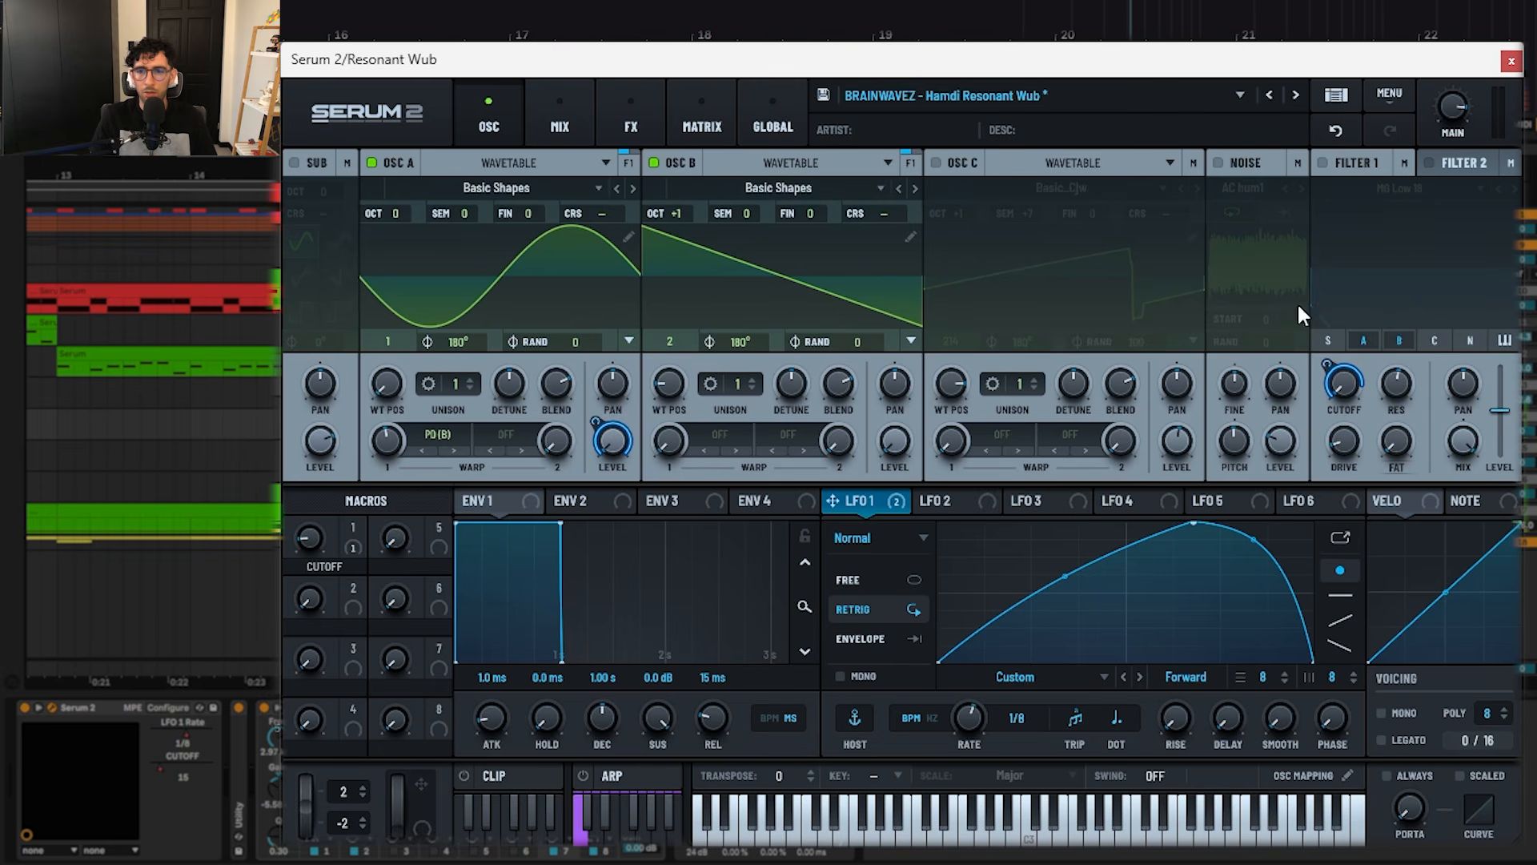
Step: Switch on Filter 1 with MG Low 18 and check its resonance and cutoff settings
click(1322, 163)
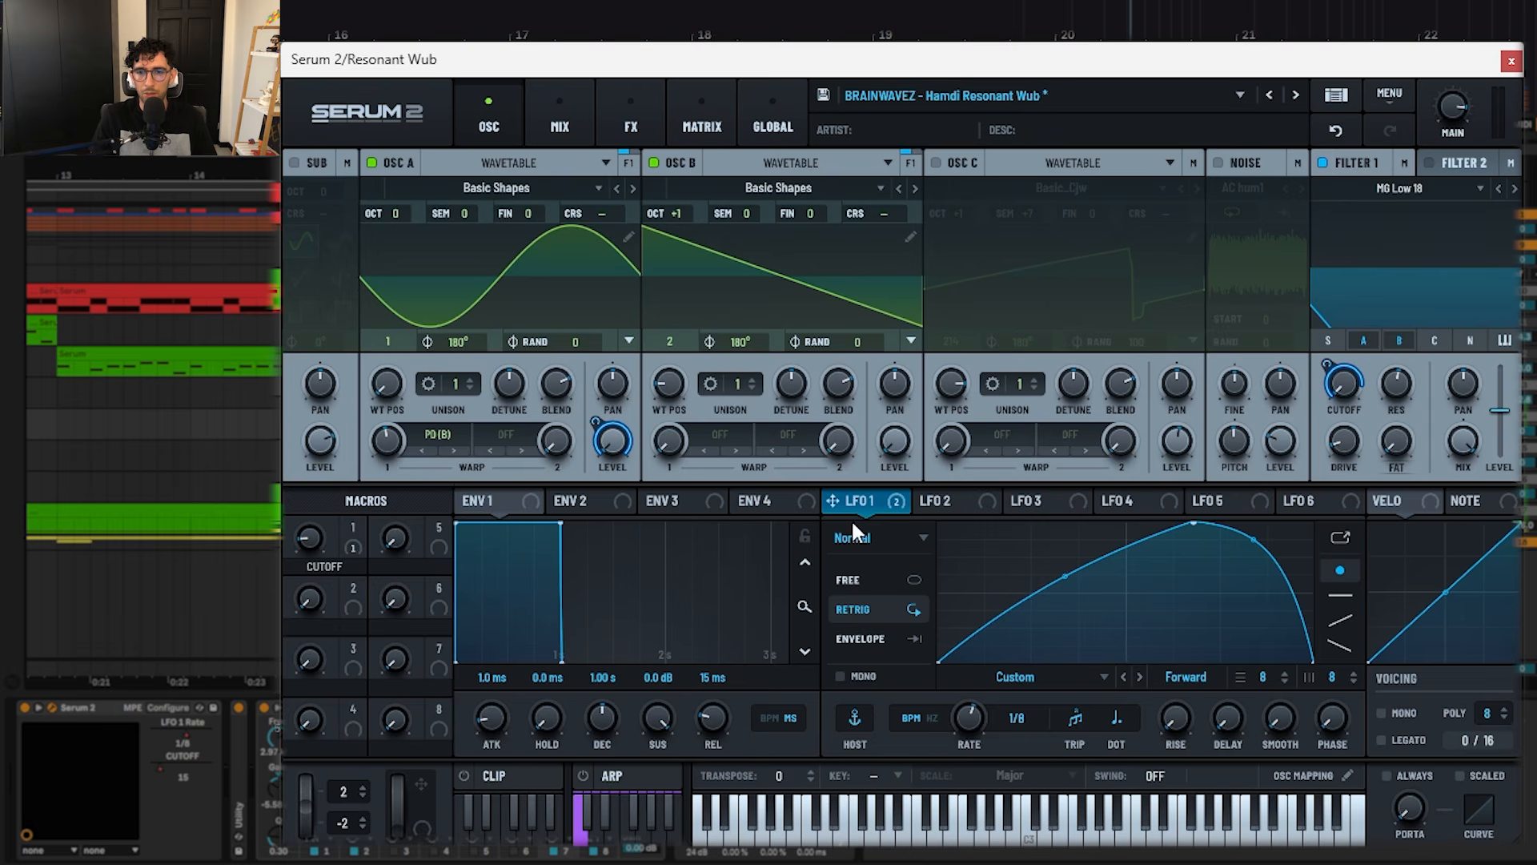
mouse_move(1400, 381)
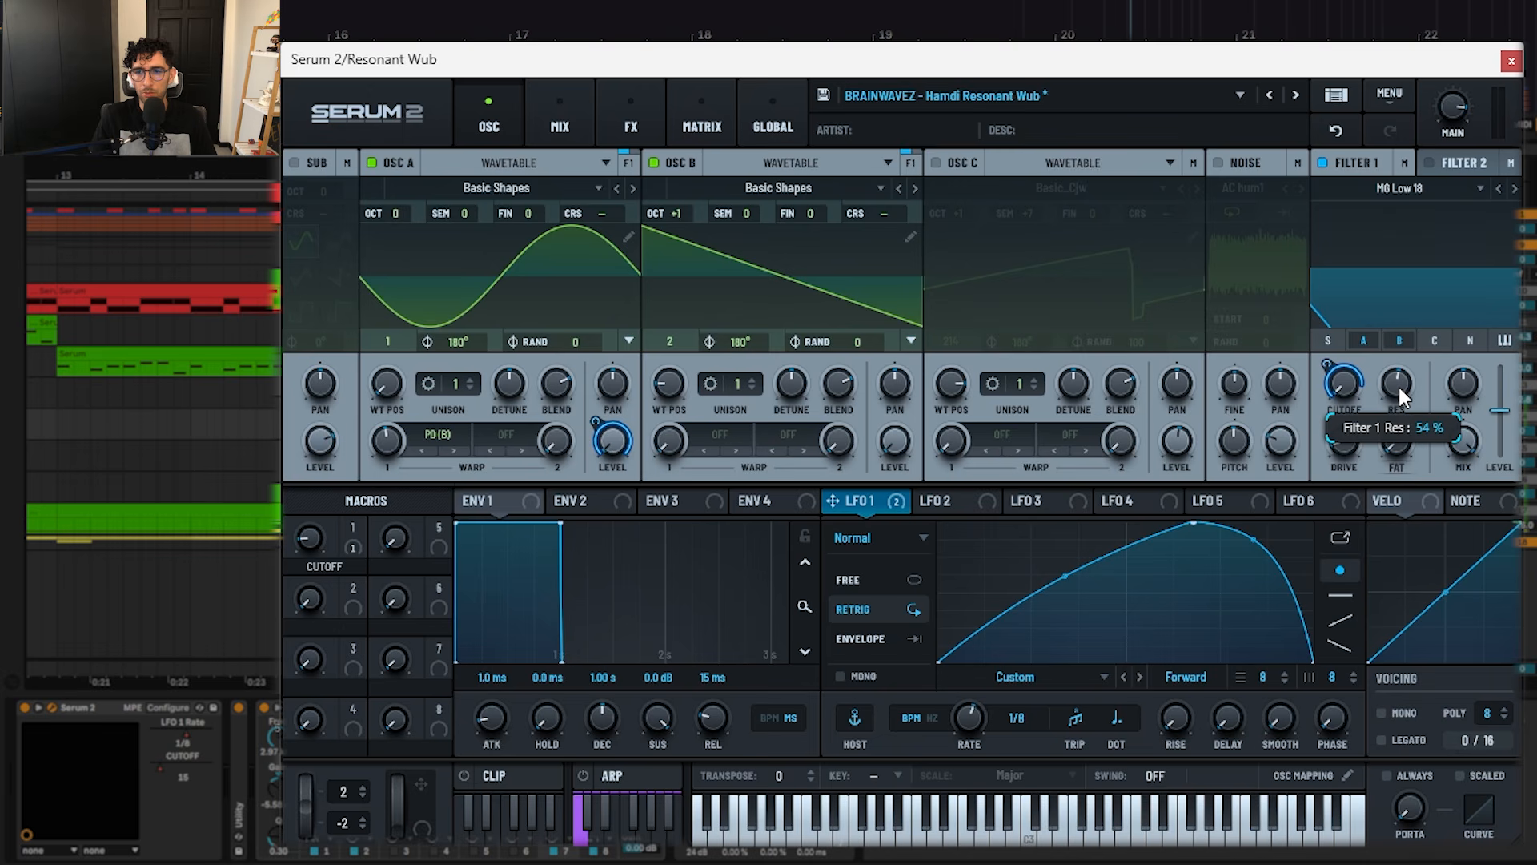
mouse_move(1332, 377)
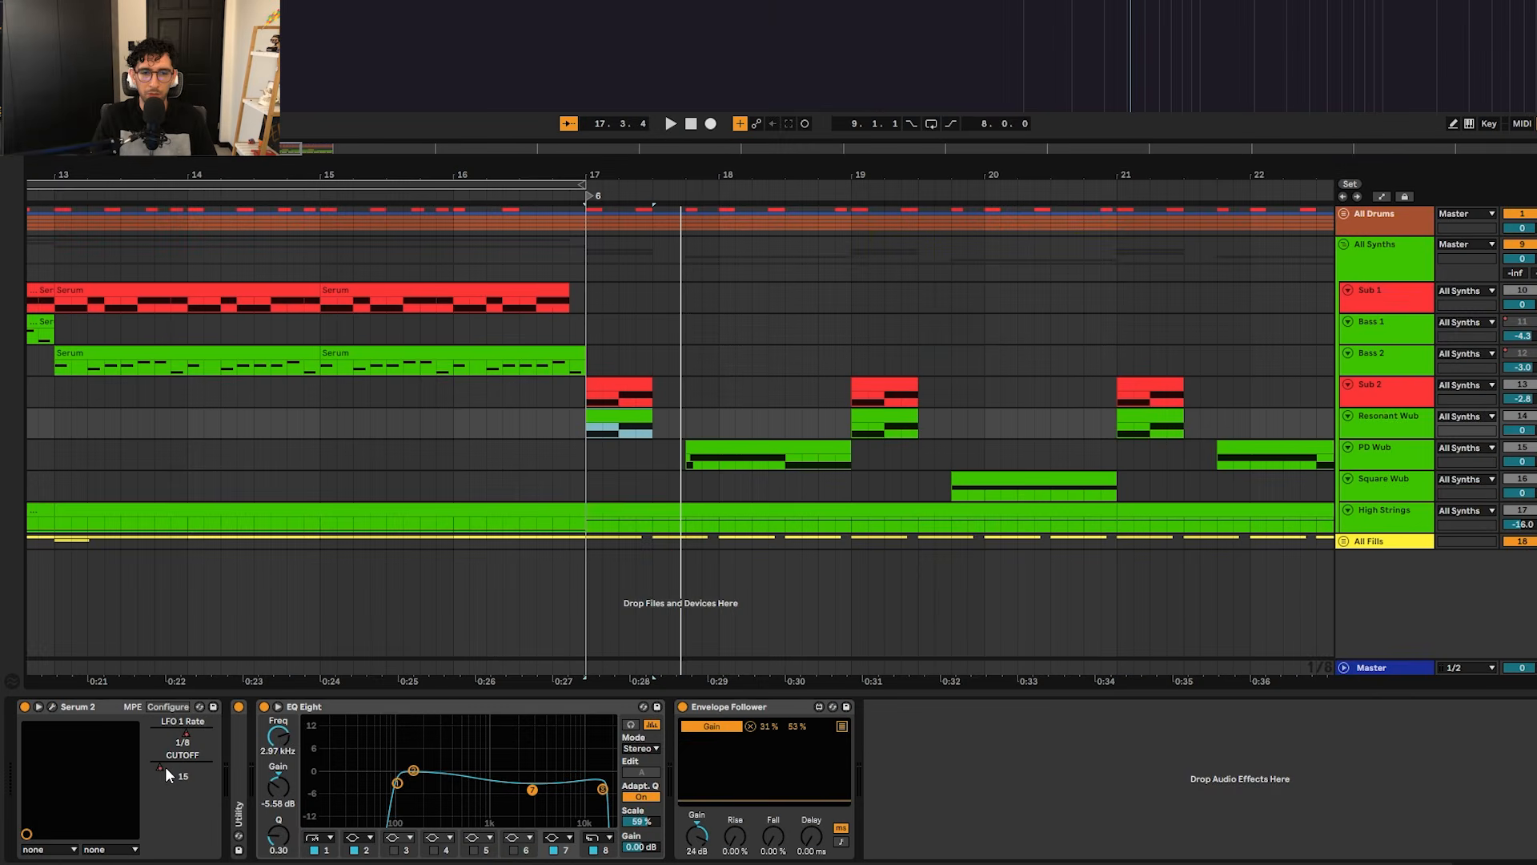
Step: Show the CUTOFF automation on an enlarged Resonant Wub track and re-enable the overridden automation
drag(165, 770, 164, 760)
key(a)
drag(1416, 437, 1417, 524)
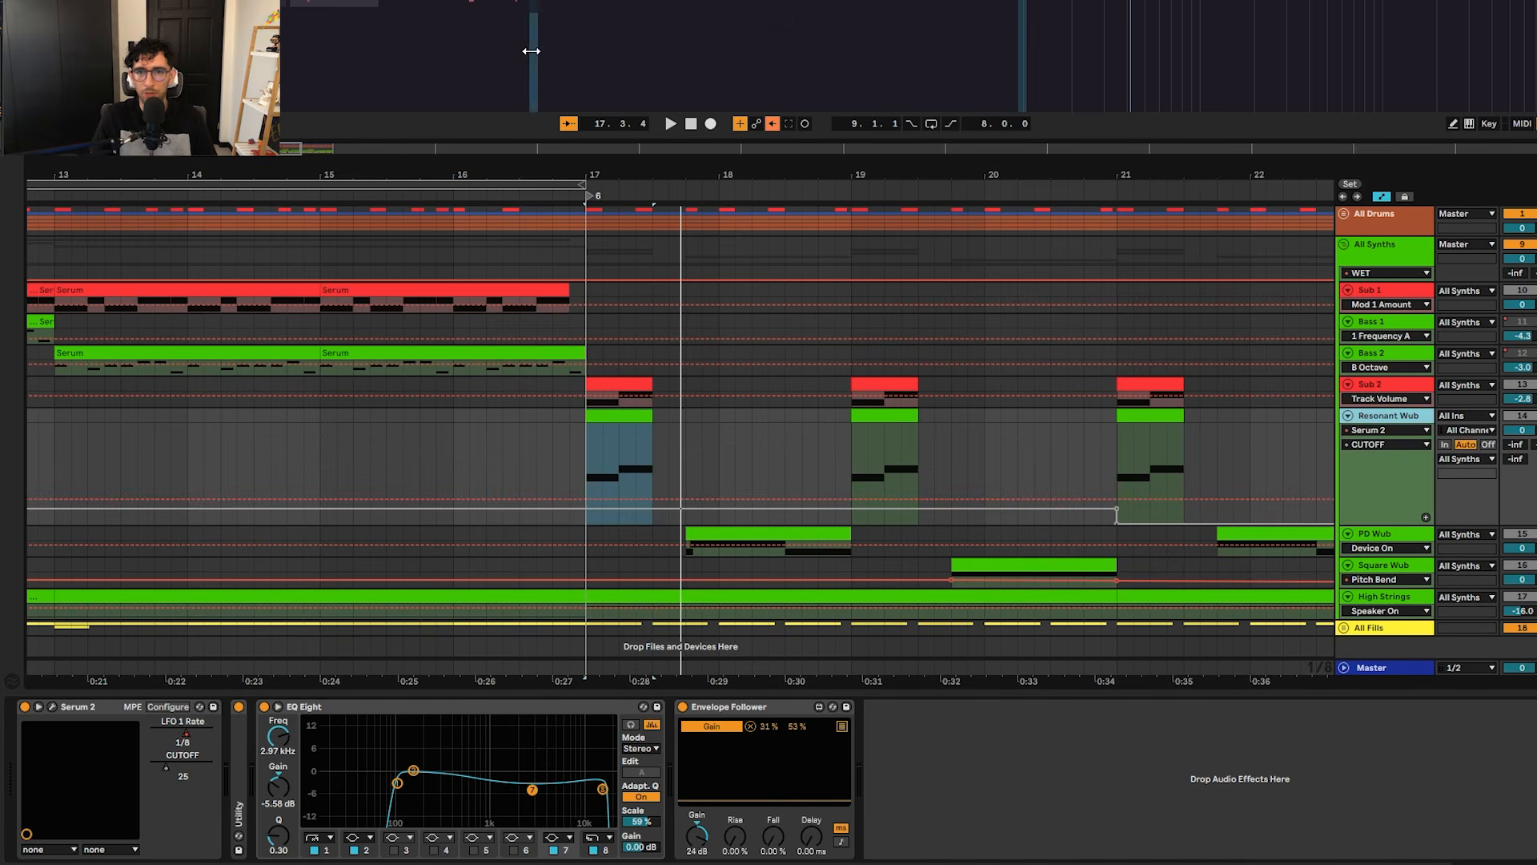
click(773, 124)
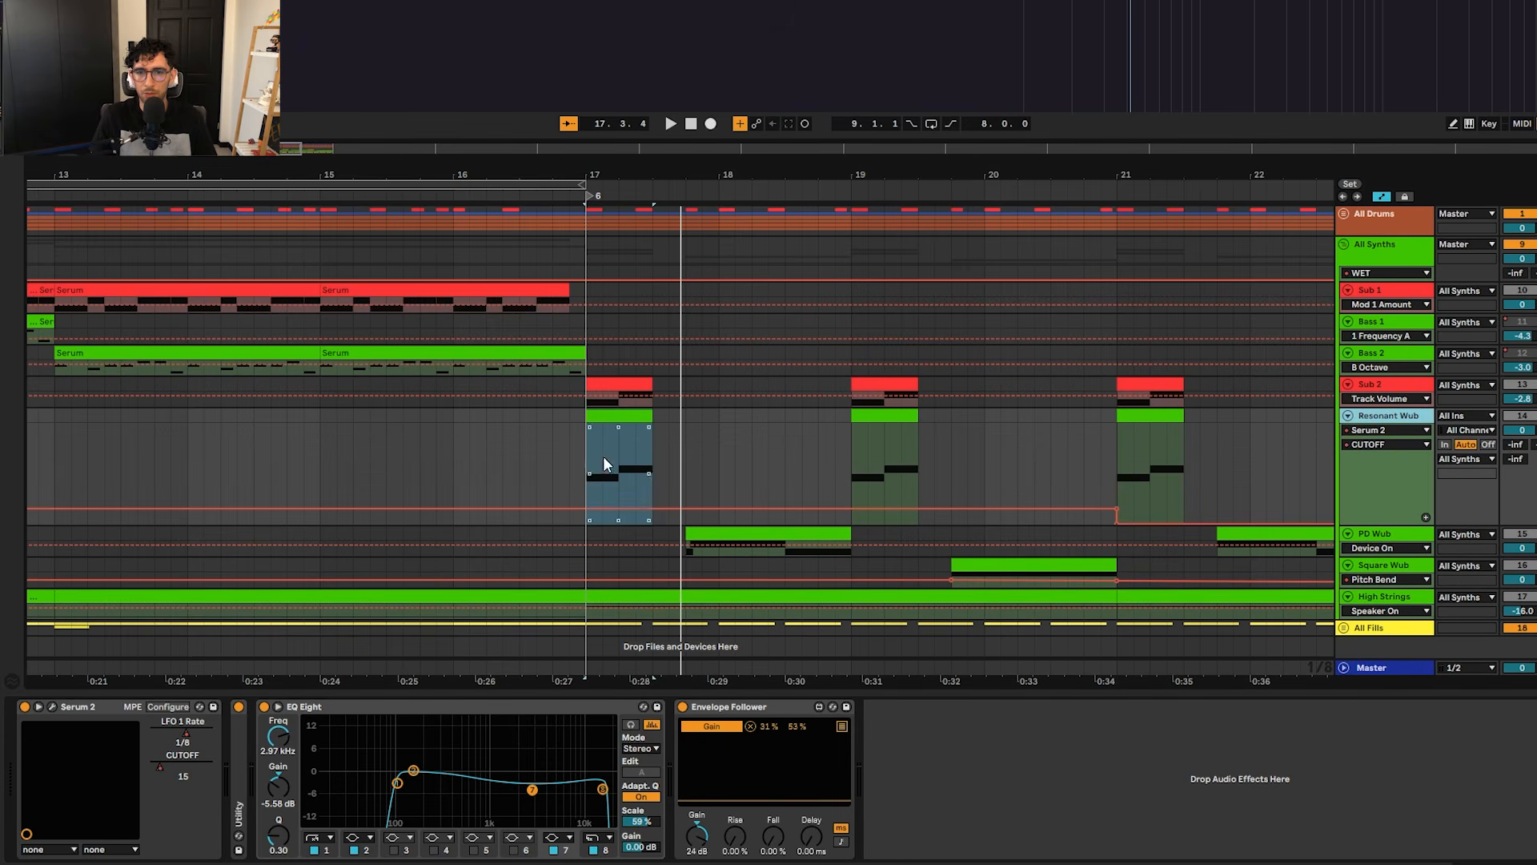
Step: Play the Resonant Wub clips at bars 17 and 21 to compare the cutoff automation
click(584, 464)
key(space)
key(space)
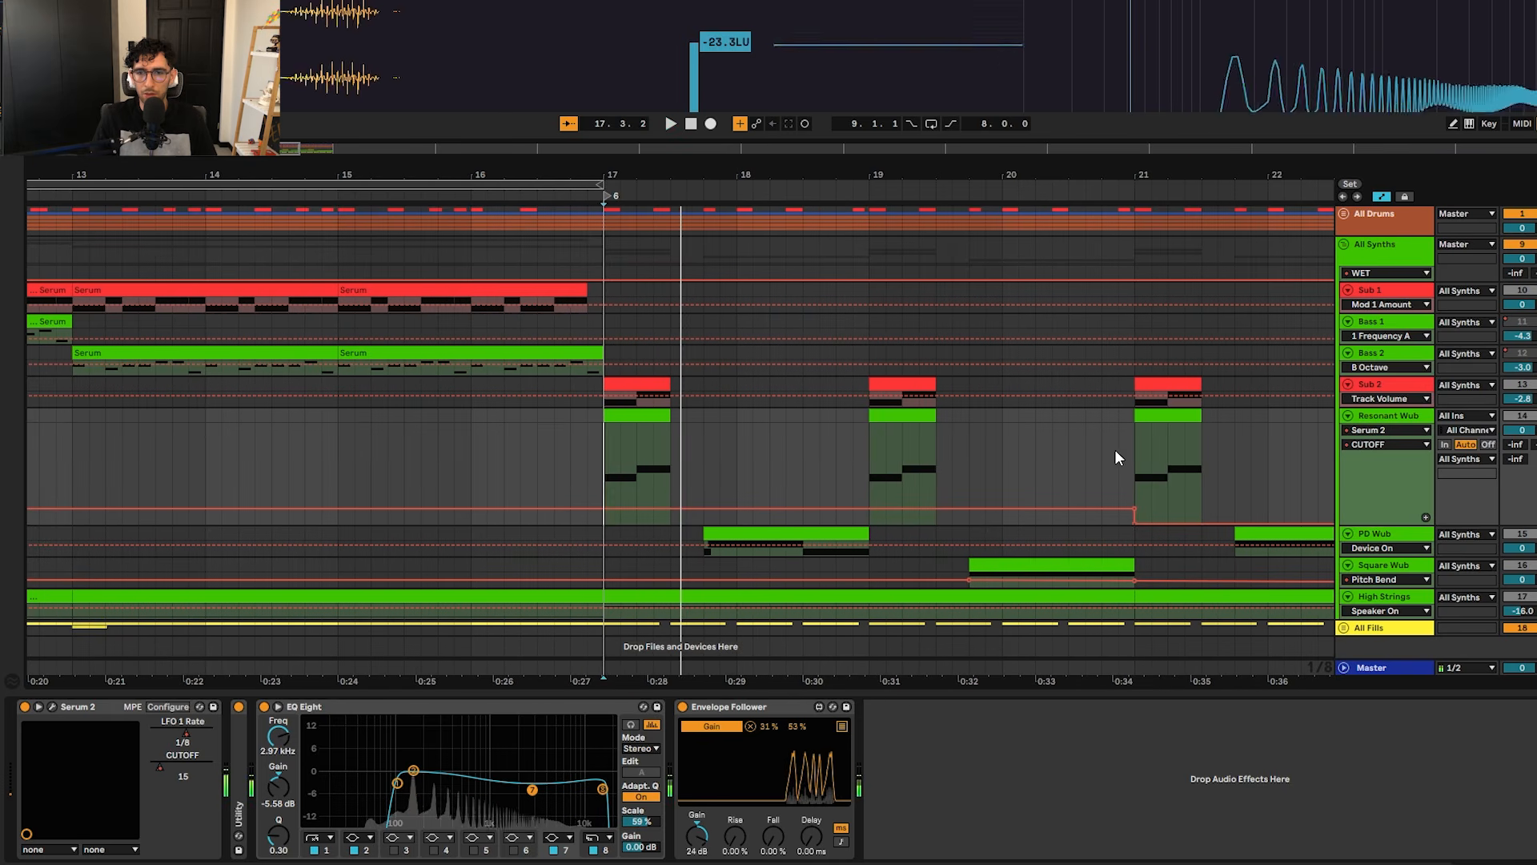
click(1130, 442)
drag(1080, 464, 530, 491)
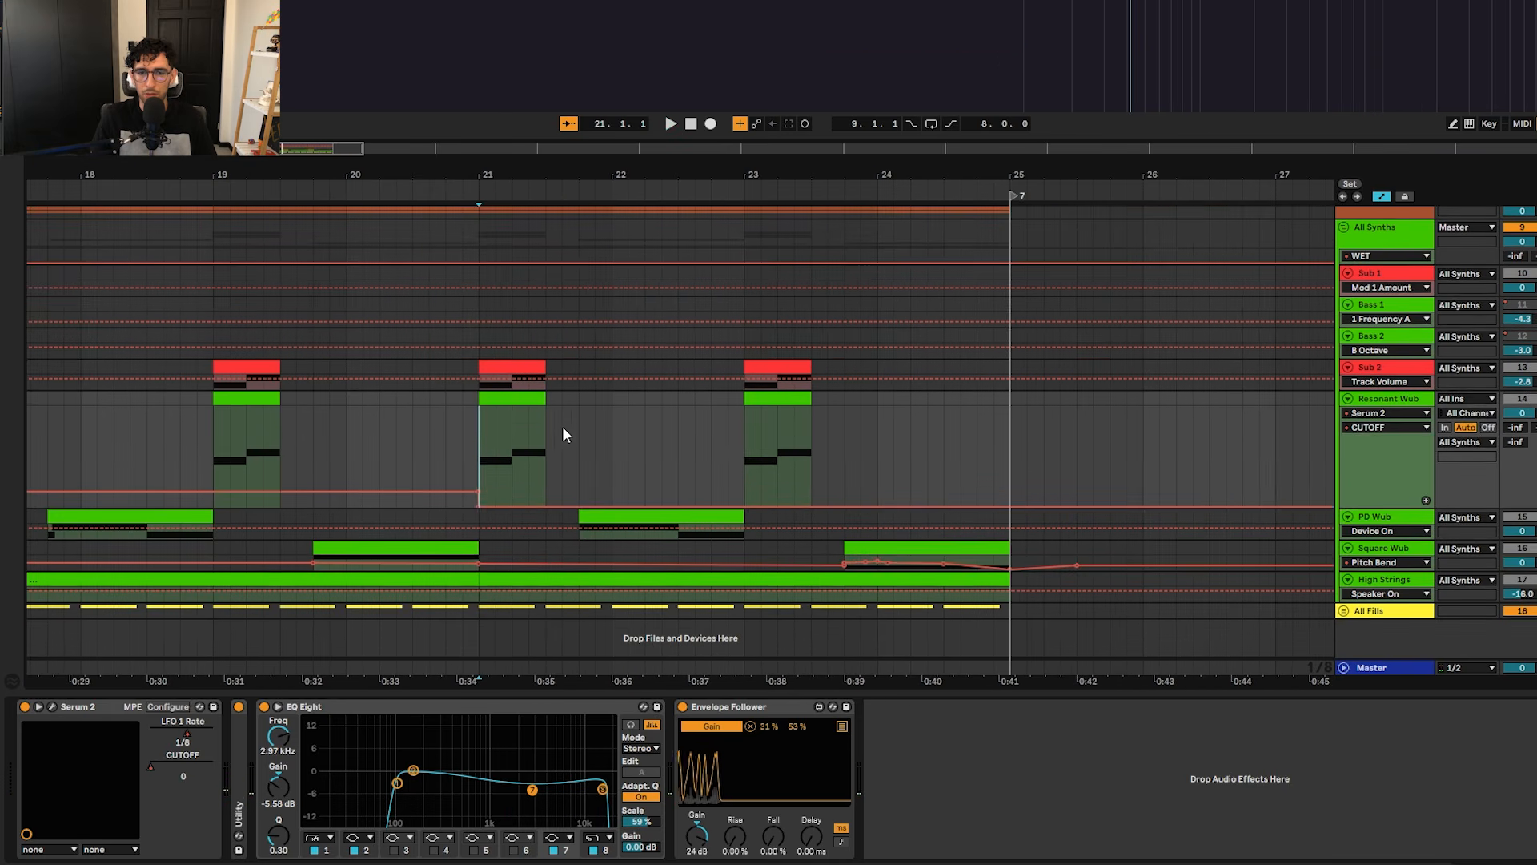
key(space)
key(space)
Step: Open the Resonant Wub's Serum 2 effects from the bar 17 clip, bypass Hyper/Dimension and audition the sound
drag(432, 450, 870, 464)
click(518, 415)
click(50, 706)
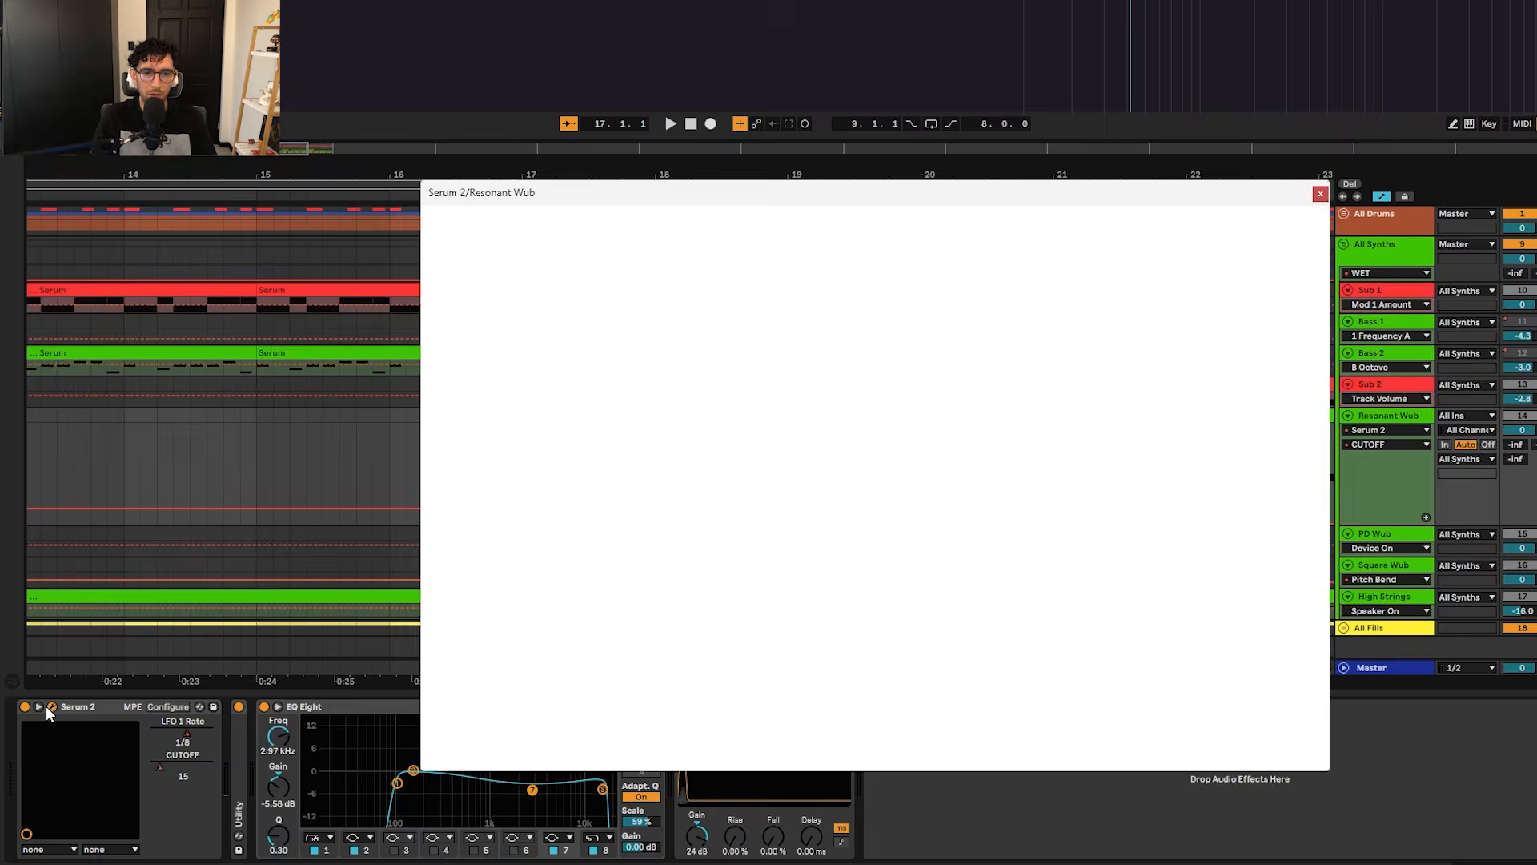
key(space)
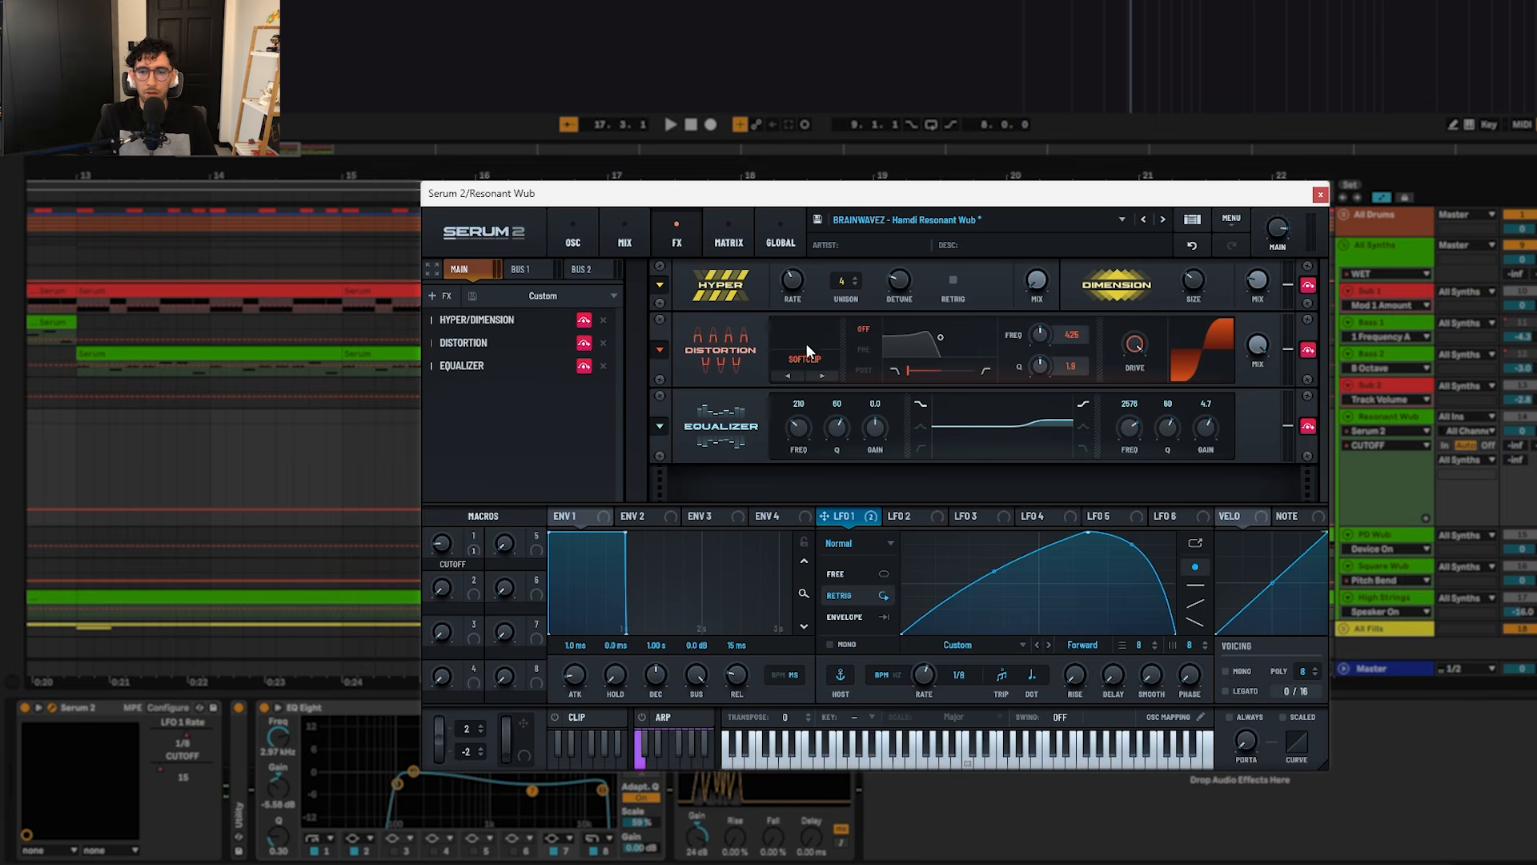
click(584, 319)
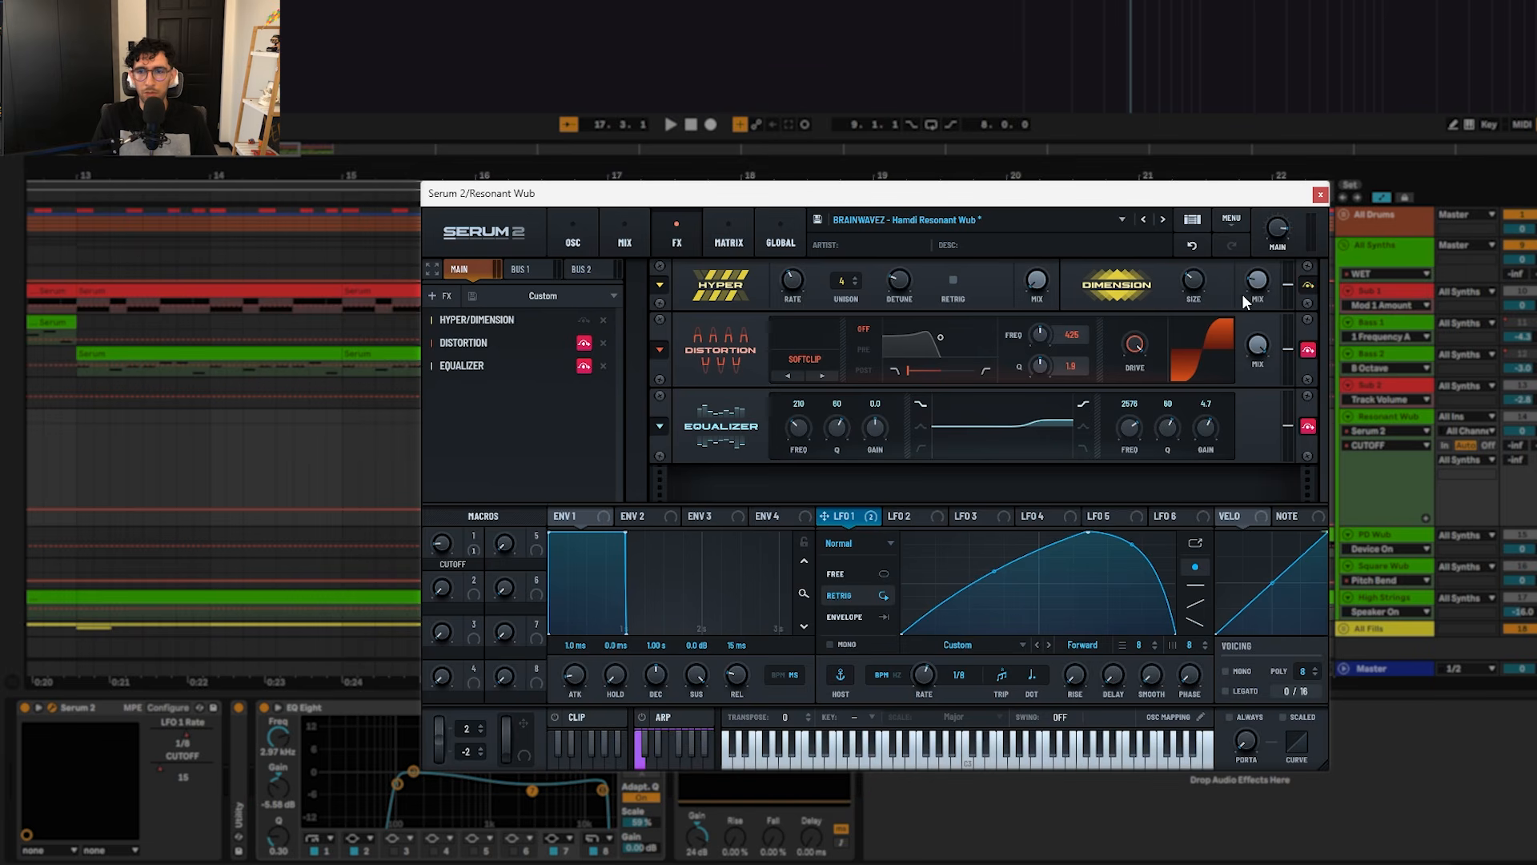
key(space)
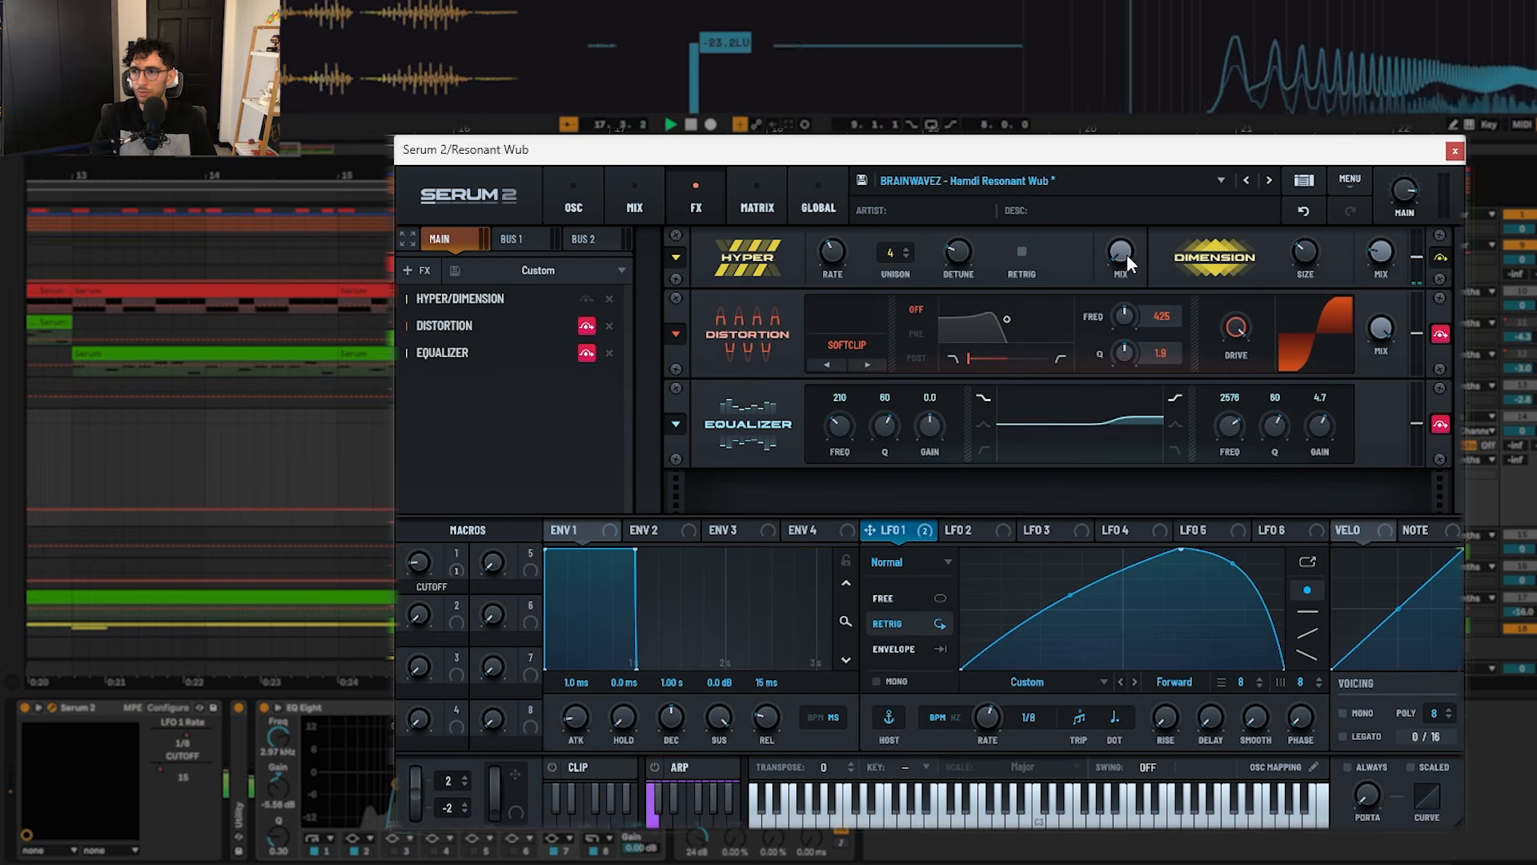
key(space)
Step: Bypass the Distortion and Equalizer effects, then review the Resonant Wub's mixer and oscillator pages
click(1439, 334)
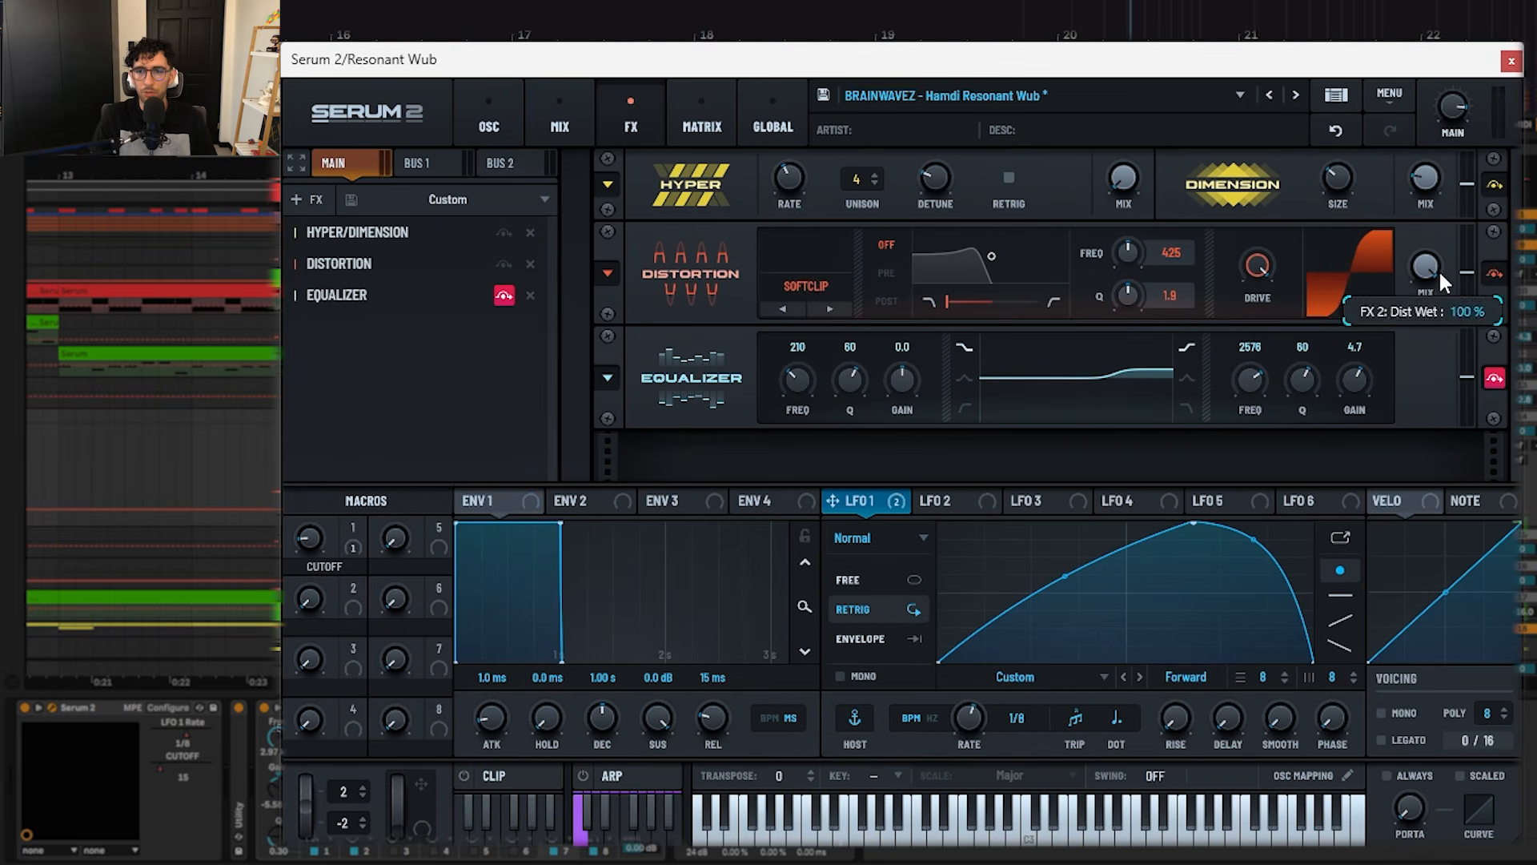
click(1494, 377)
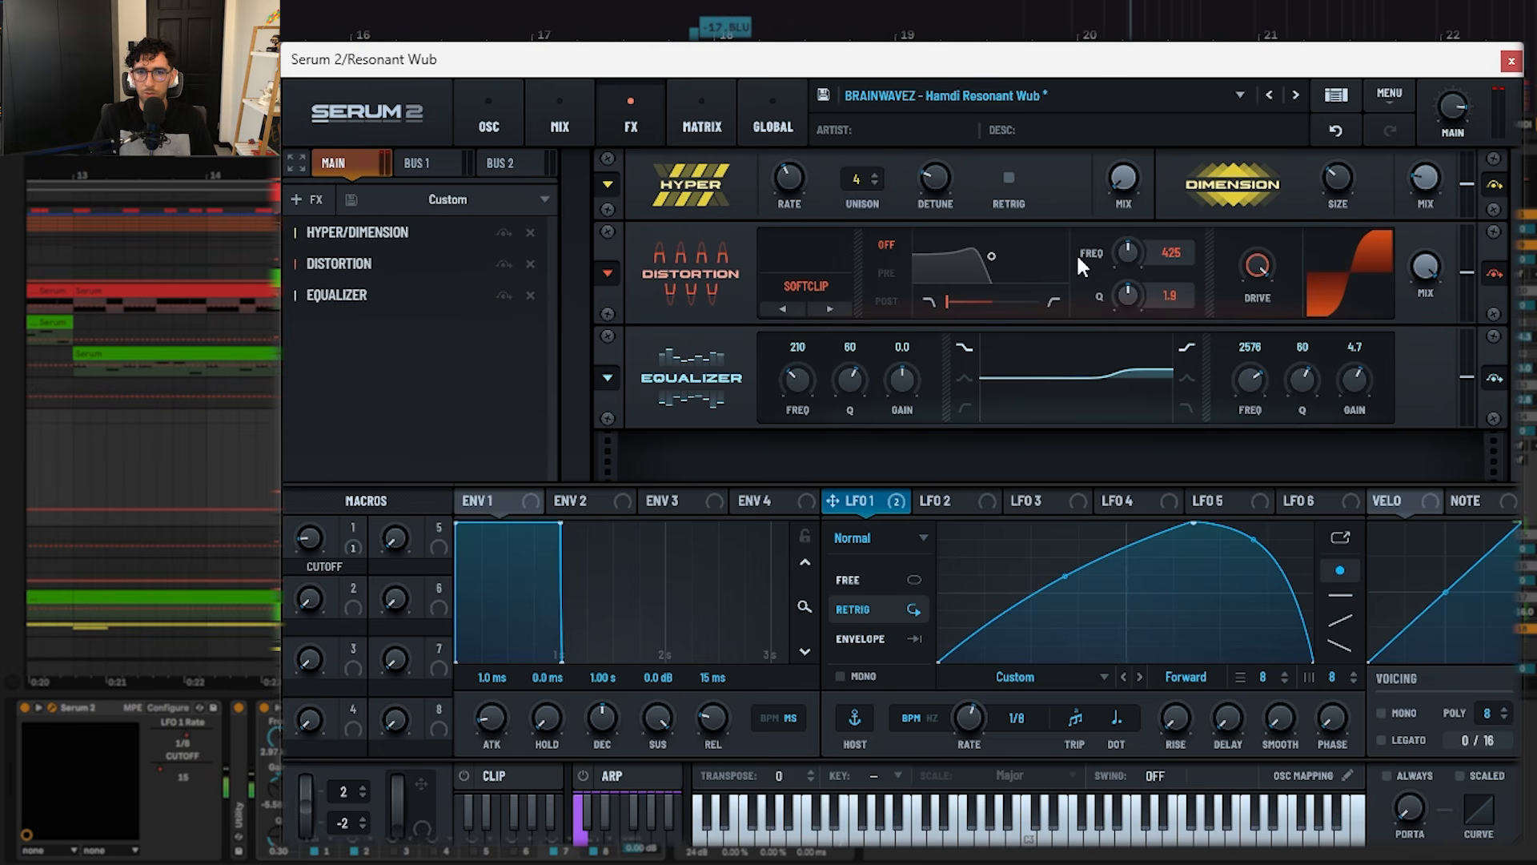
click(560, 122)
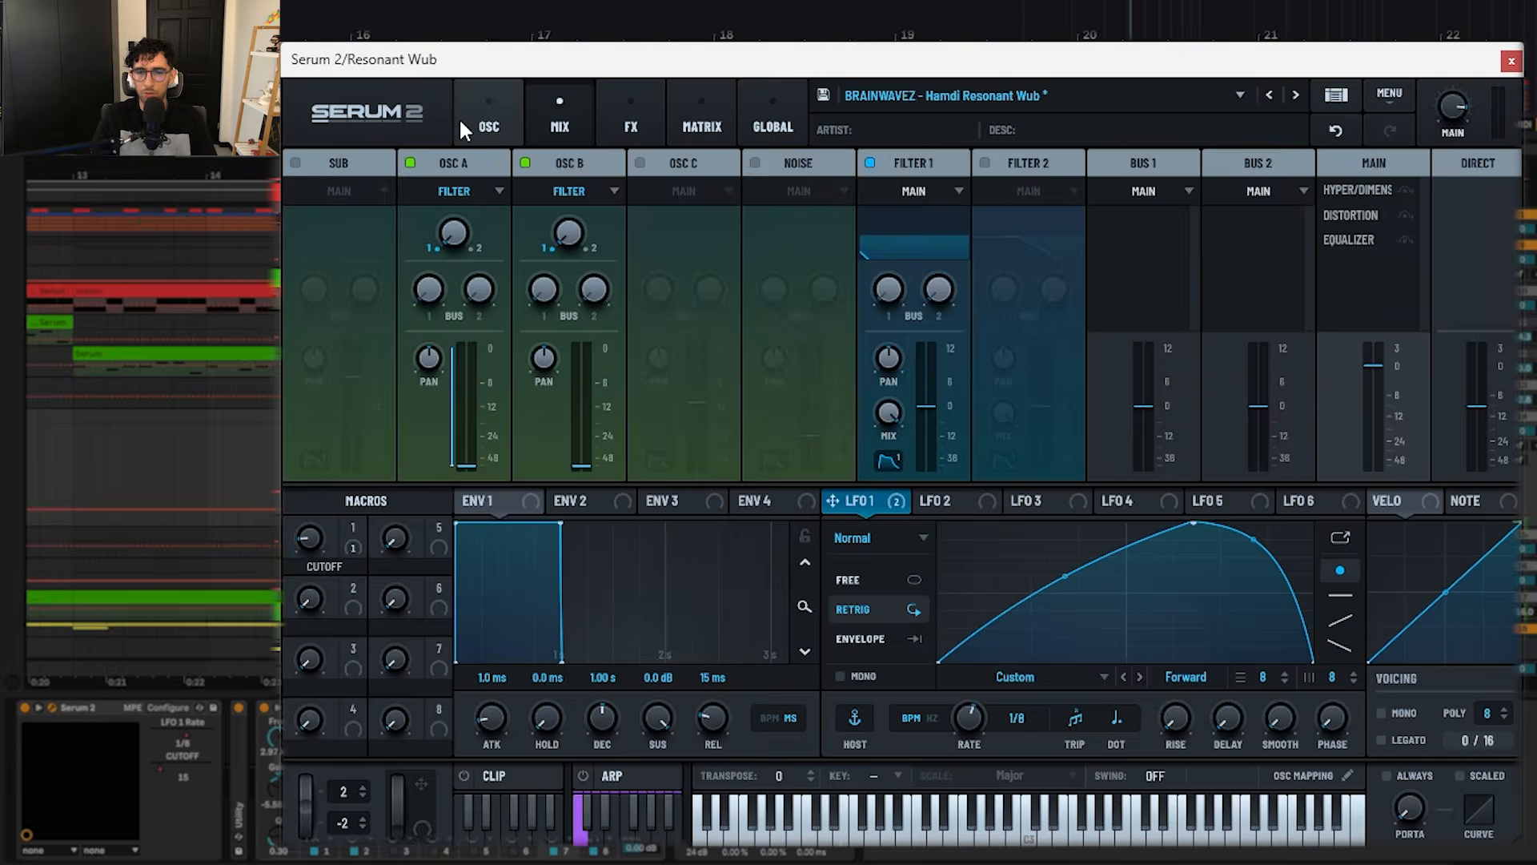
click(459, 117)
key(space)
Step: Show the Resonant Wub's LFO 1 Rate automation and inspect the raised segment starting at 17.2
click(188, 738)
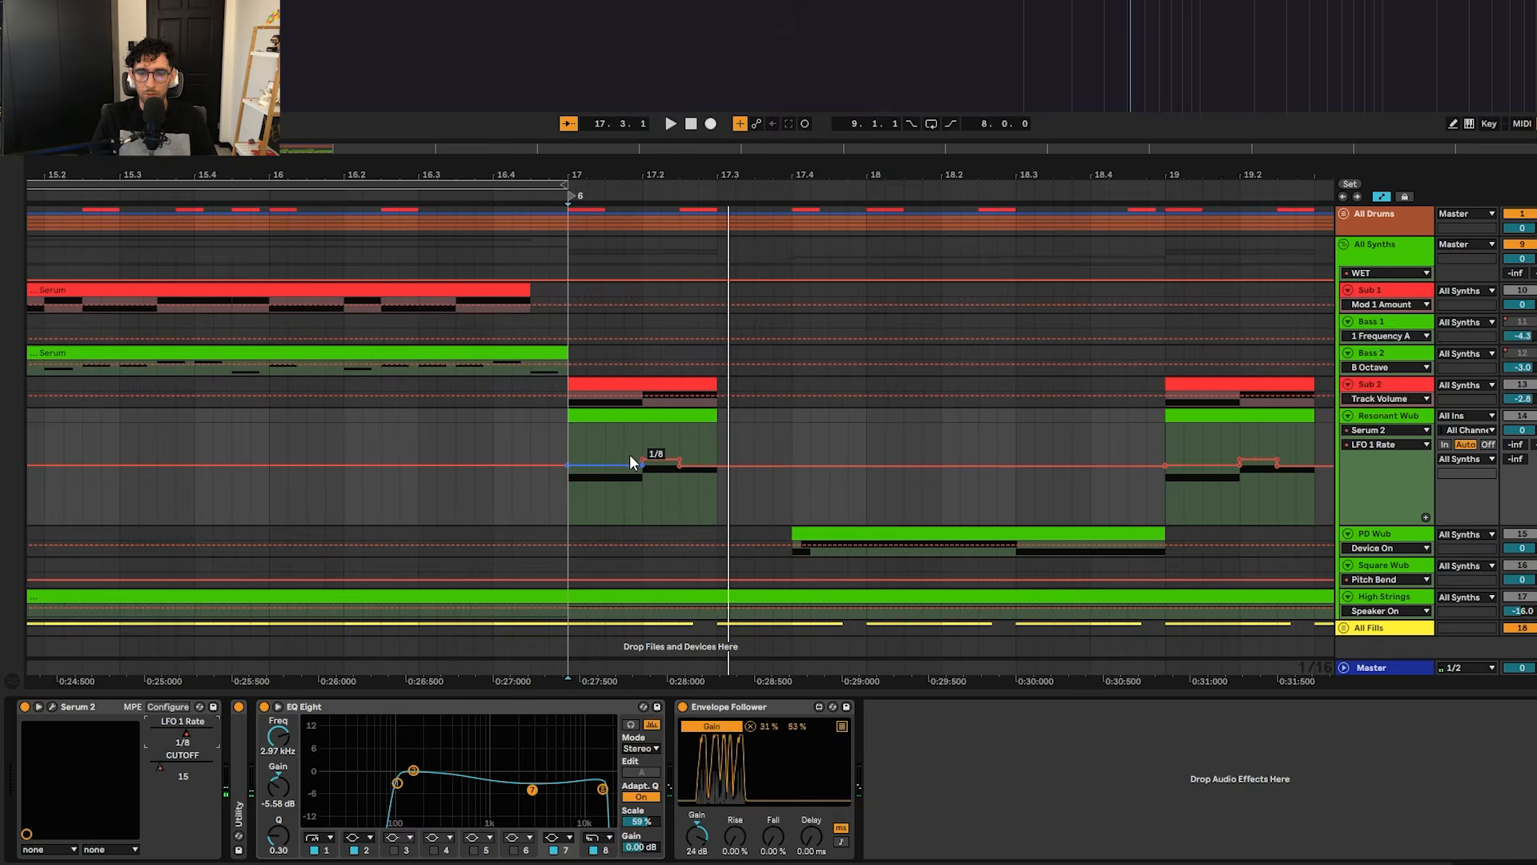
key(space)
scroll(625, 444, up, 5)
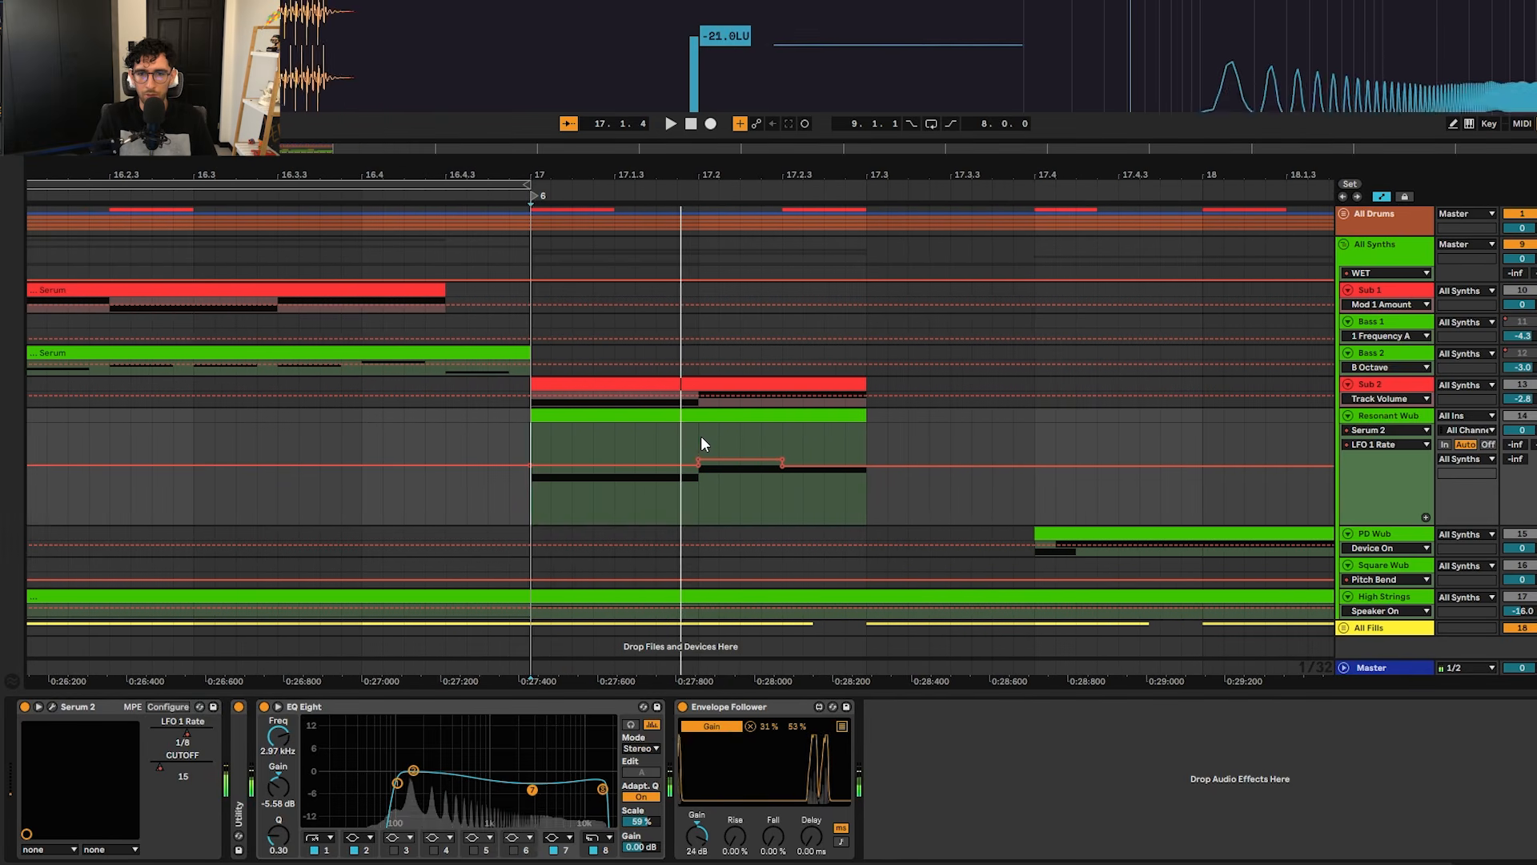
drag(702, 440, 775, 439)
click(780, 438)
click(693, 441)
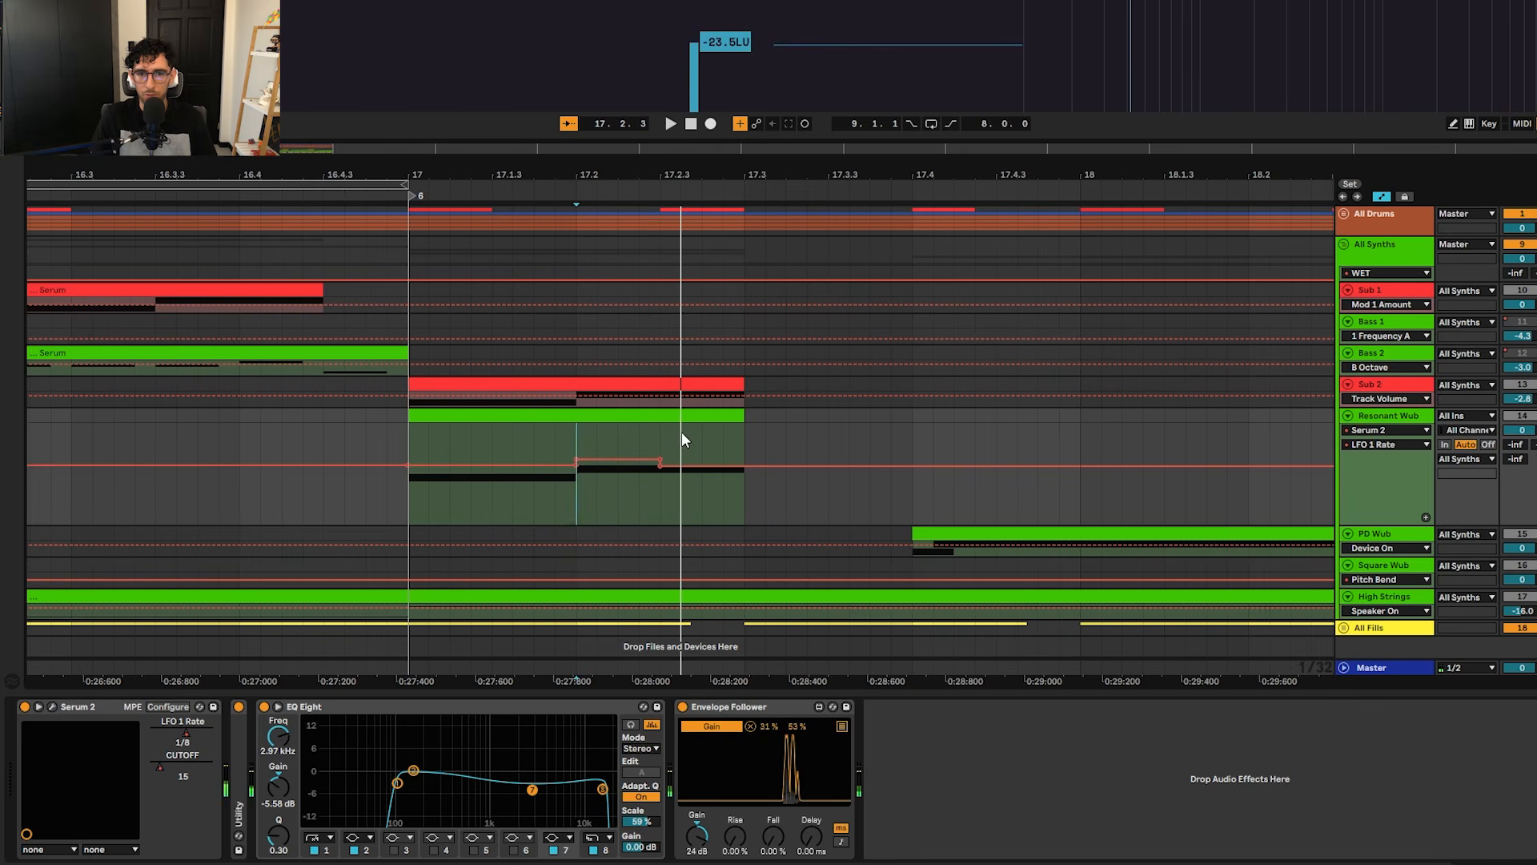
Step: Audition the LFO rate change from 17.2.3 and over the whole Resonant Wub clip from bar 17
click(666, 427)
key(space)
key(space)
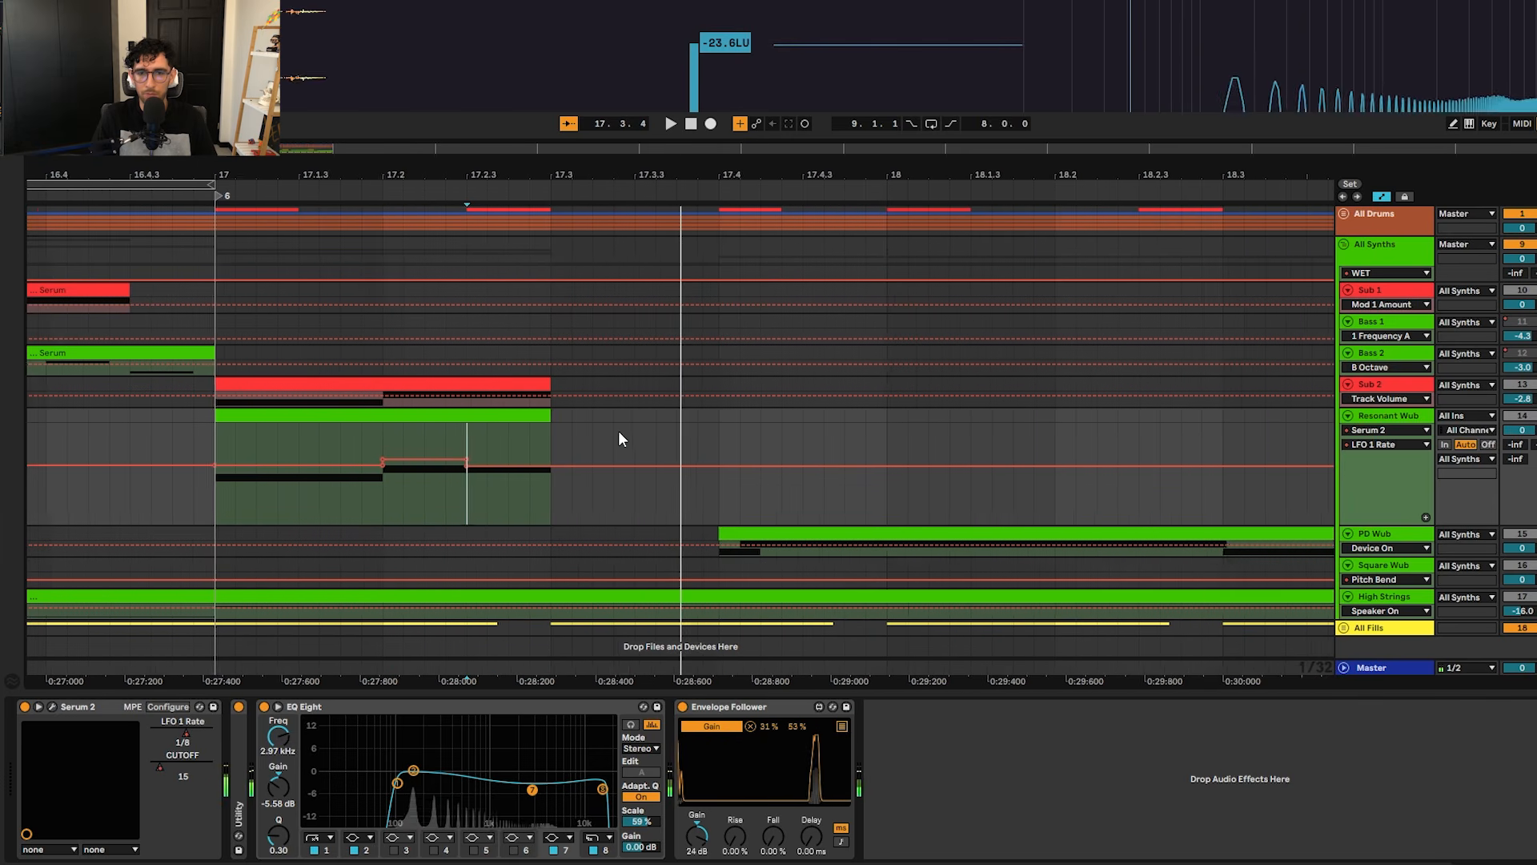
scroll(604, 431, down, 4)
key(space)
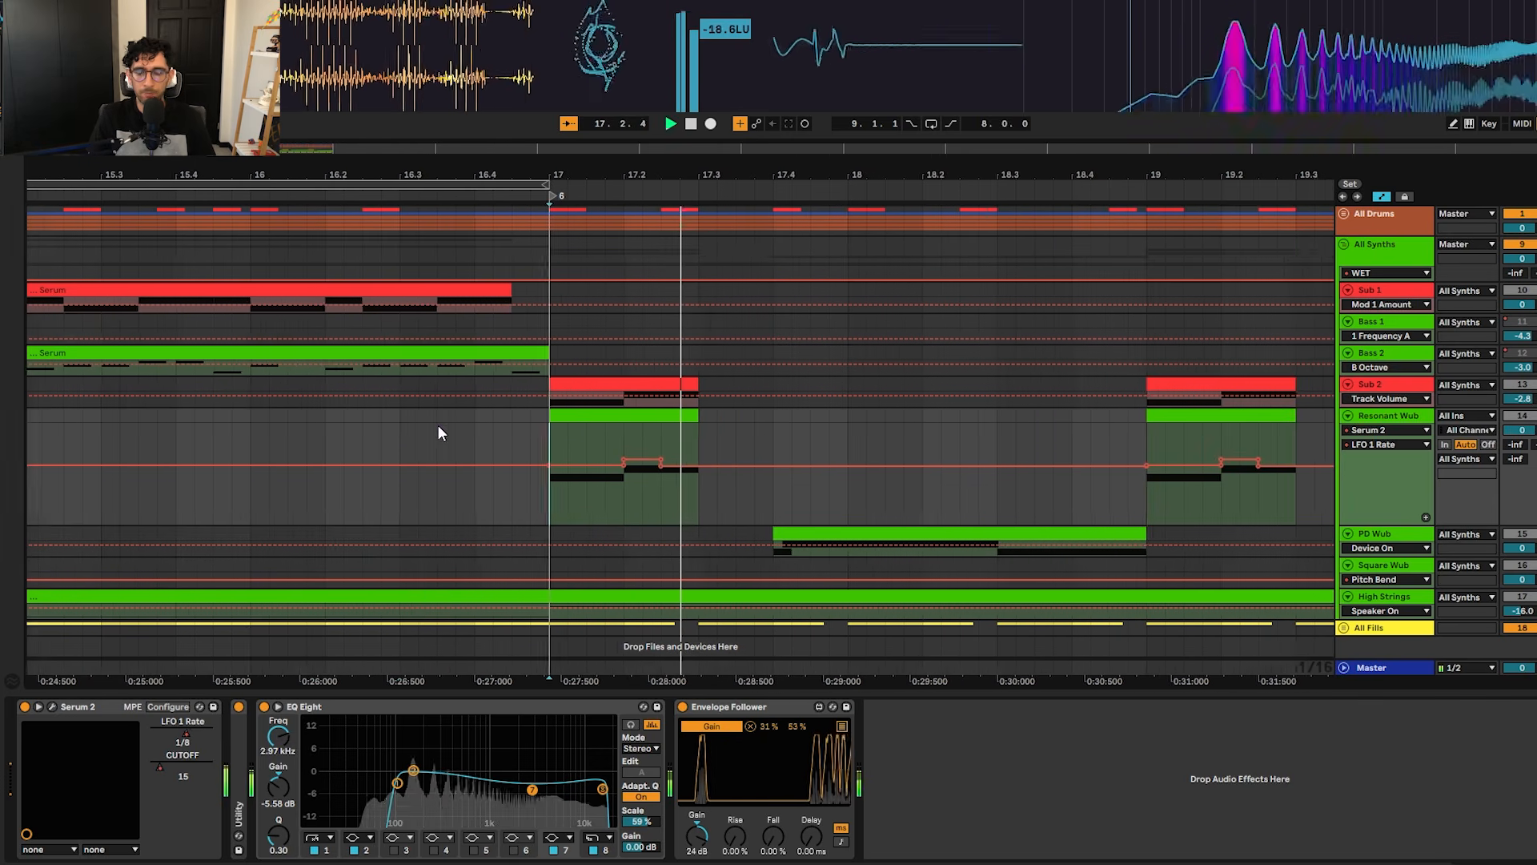
key(space)
Step: Review bands 1, 7 and 8 of the Resonant Wub's EQ Eight while auditioning the clip
click(397, 783)
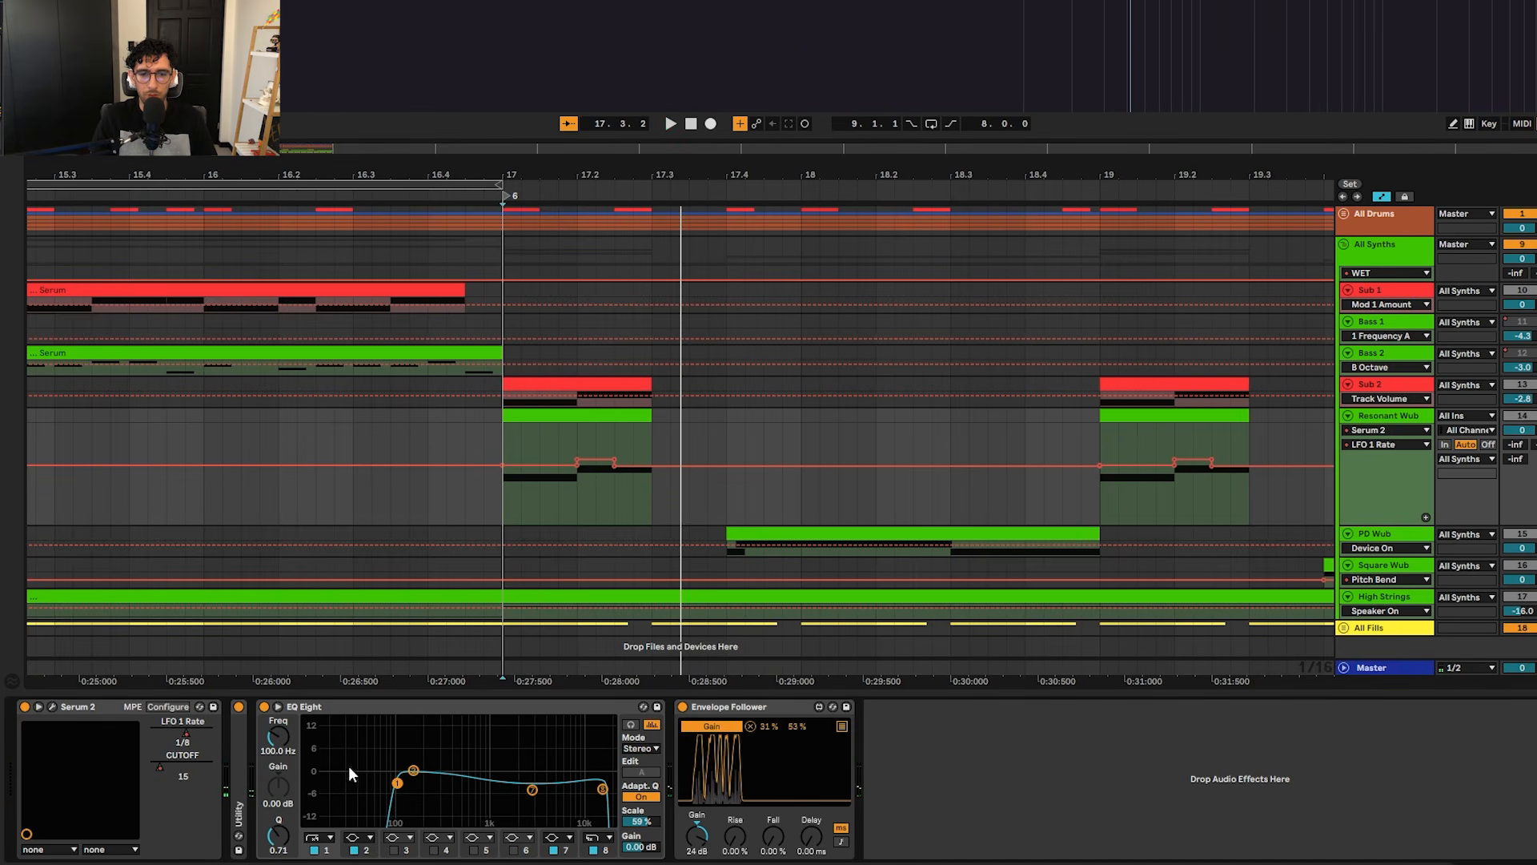
click(531, 789)
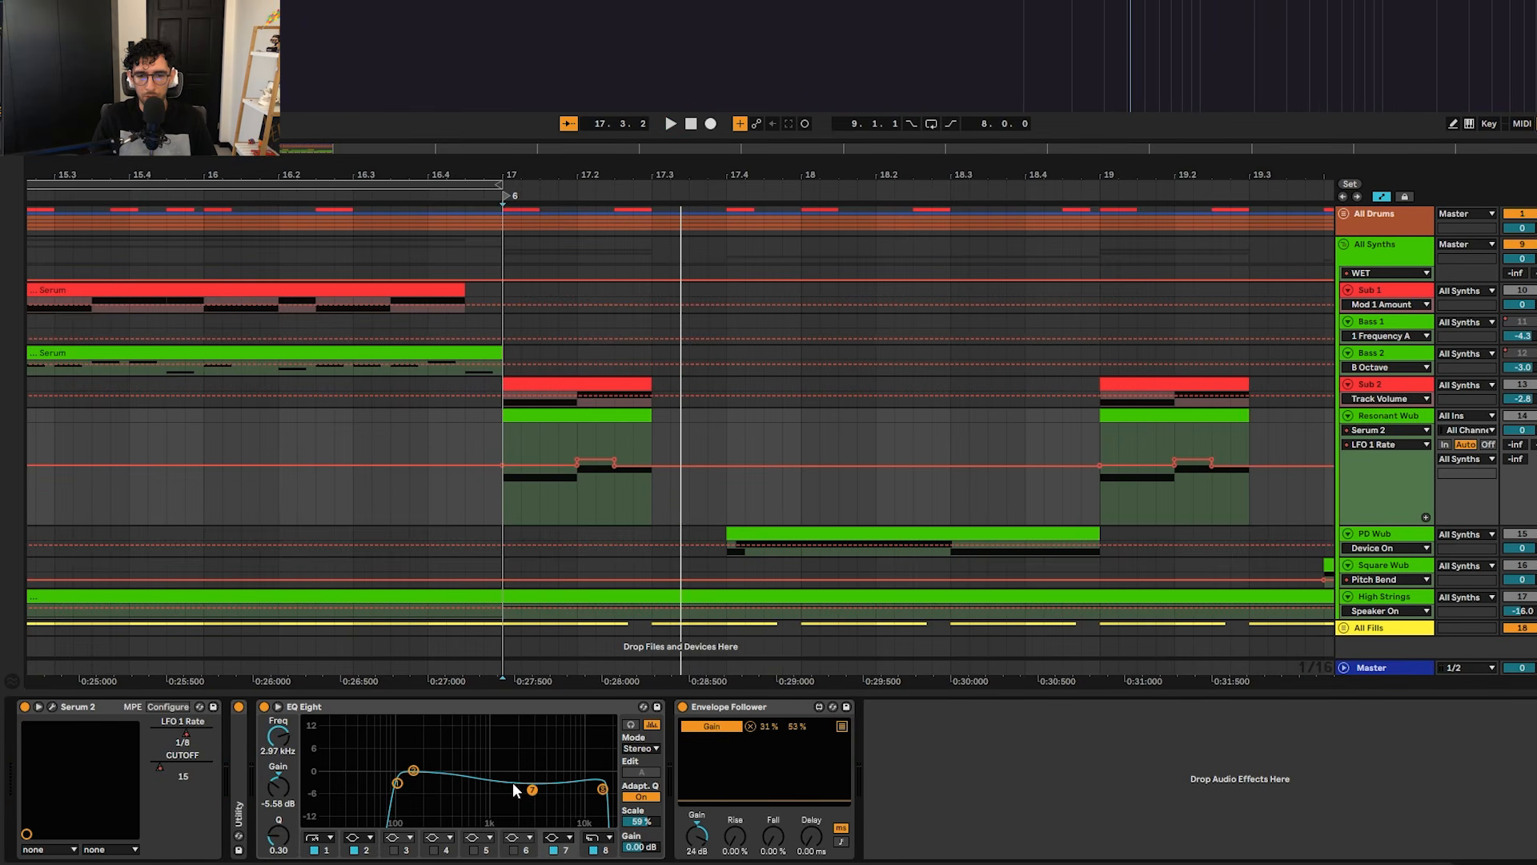
key(space)
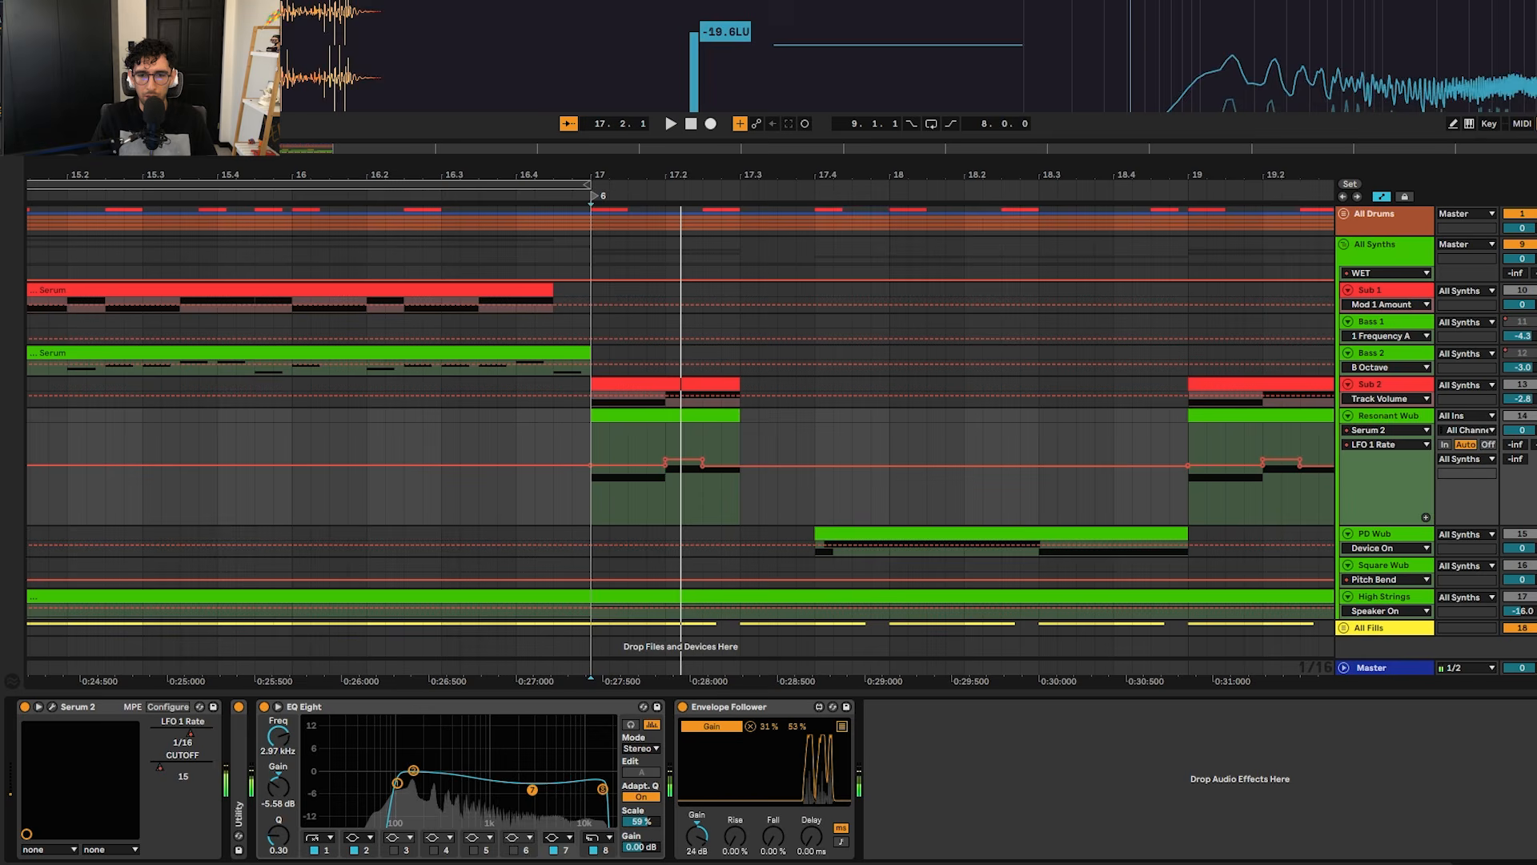
click(602, 790)
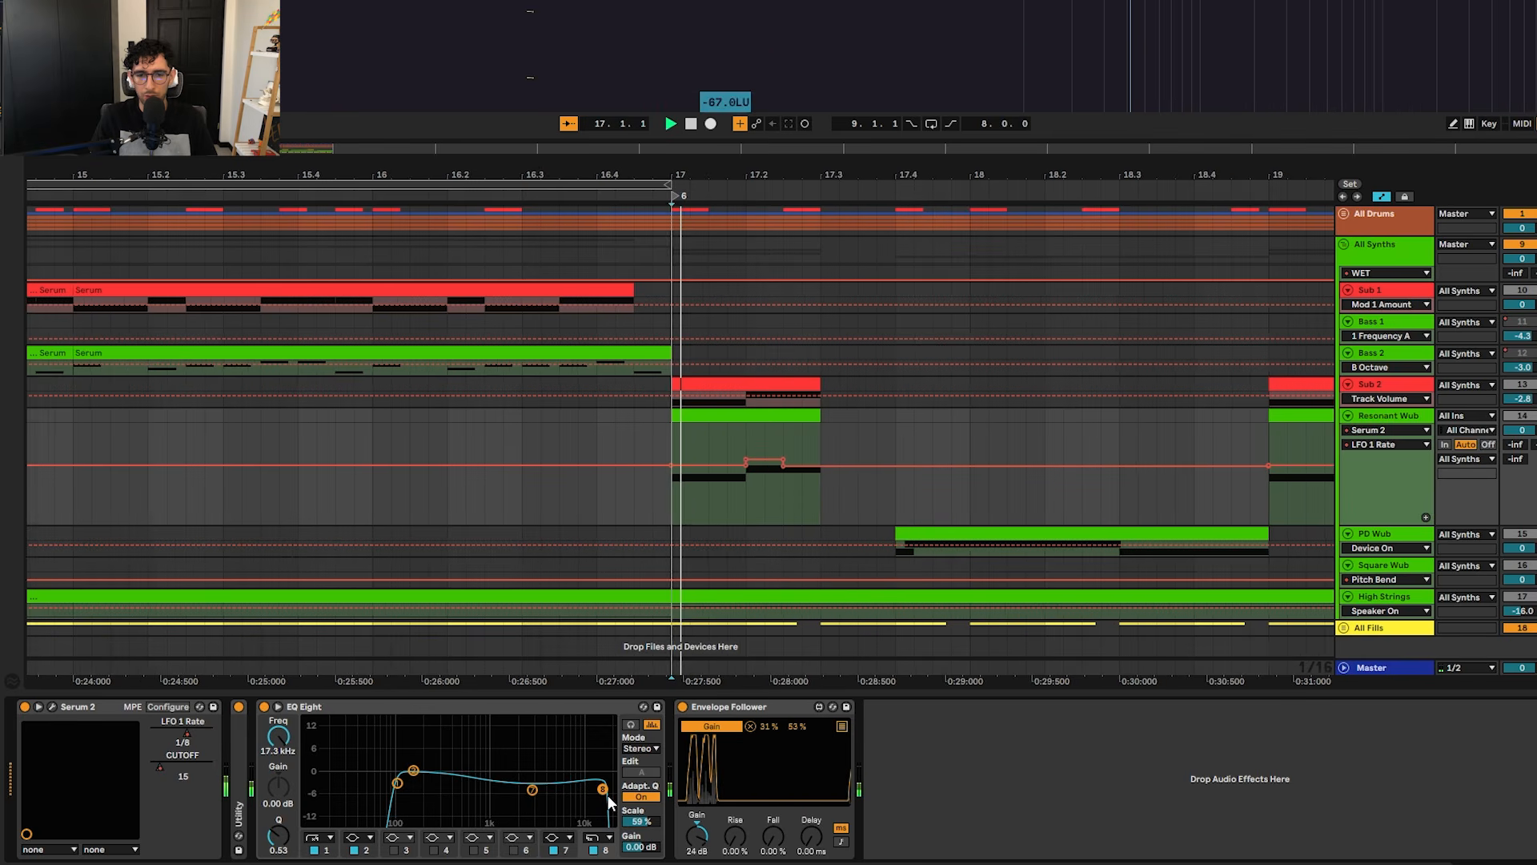
Step: Compare the Resonant Wub with EQ Eight bypassed and active, and briefly check its Serum 2 instrument
click(264, 706)
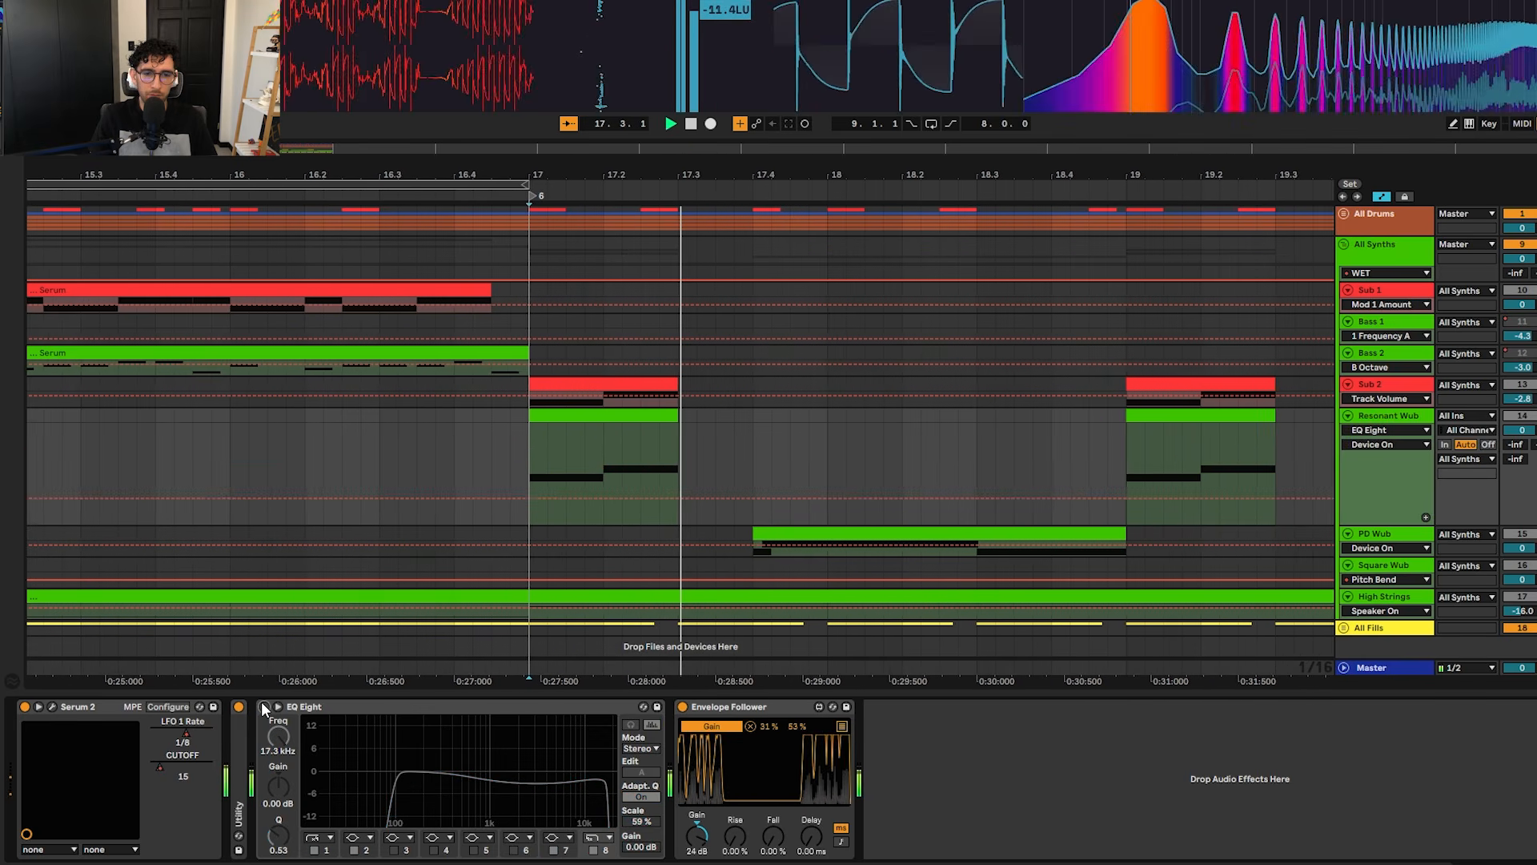
click(263, 706)
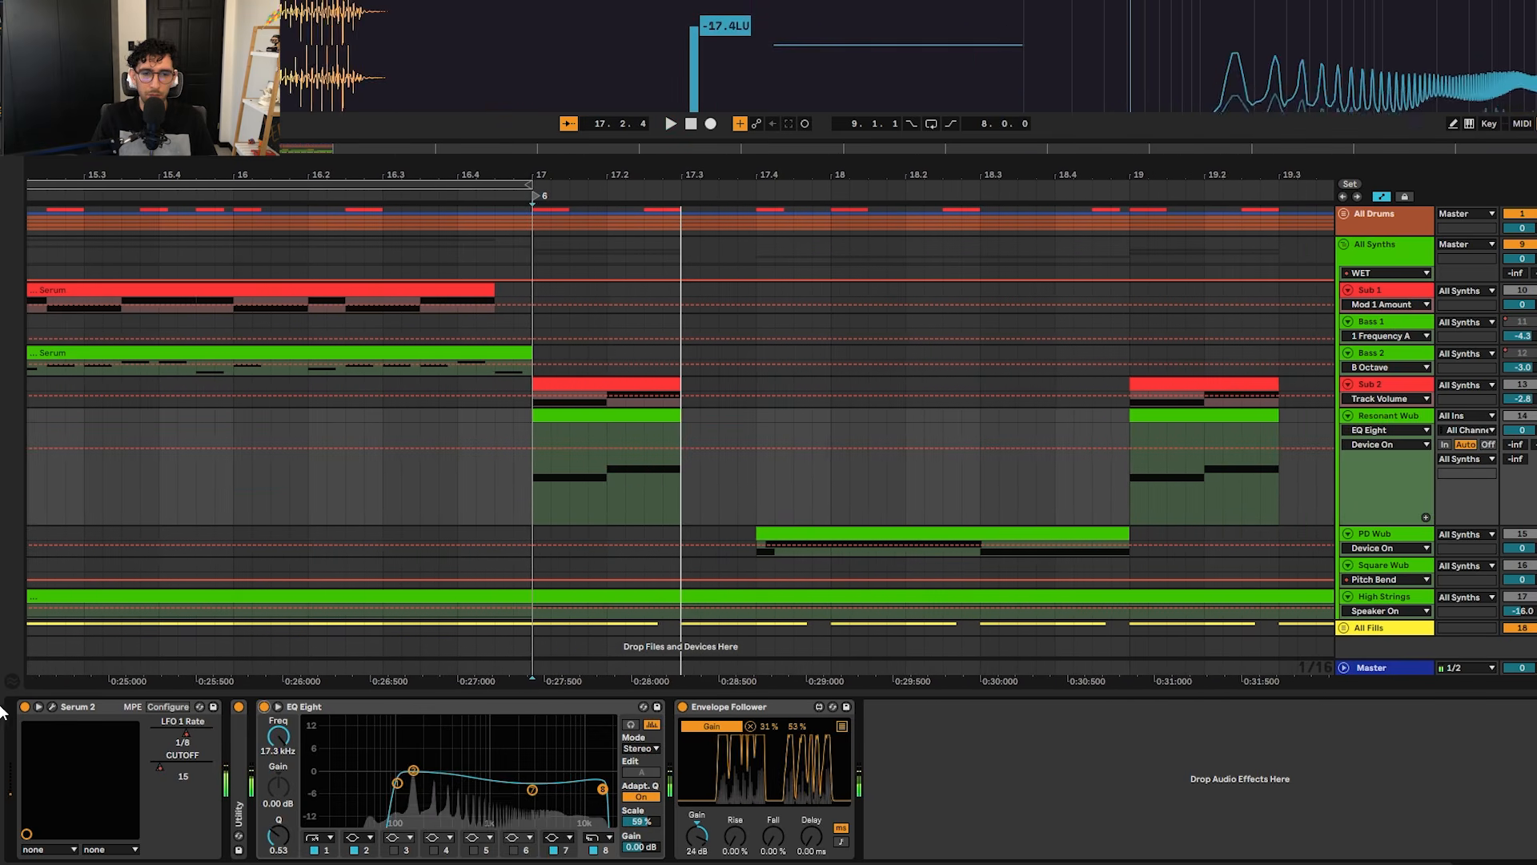
click(52, 706)
click(52, 706)
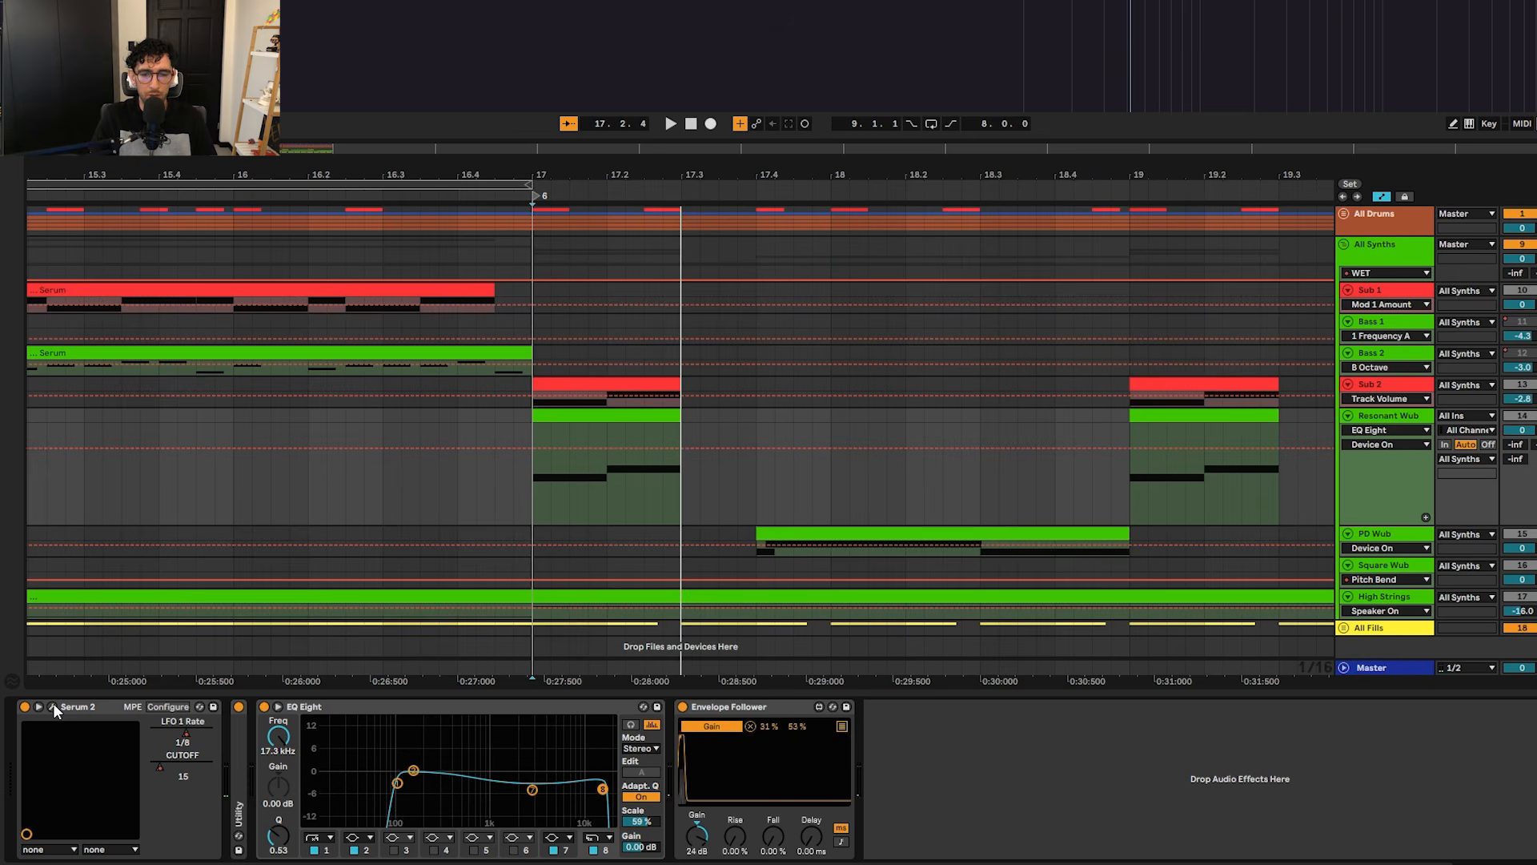
Step: Hide the automation lanes, select the Sub 2 track and audition its clip at bar 17
key(a)
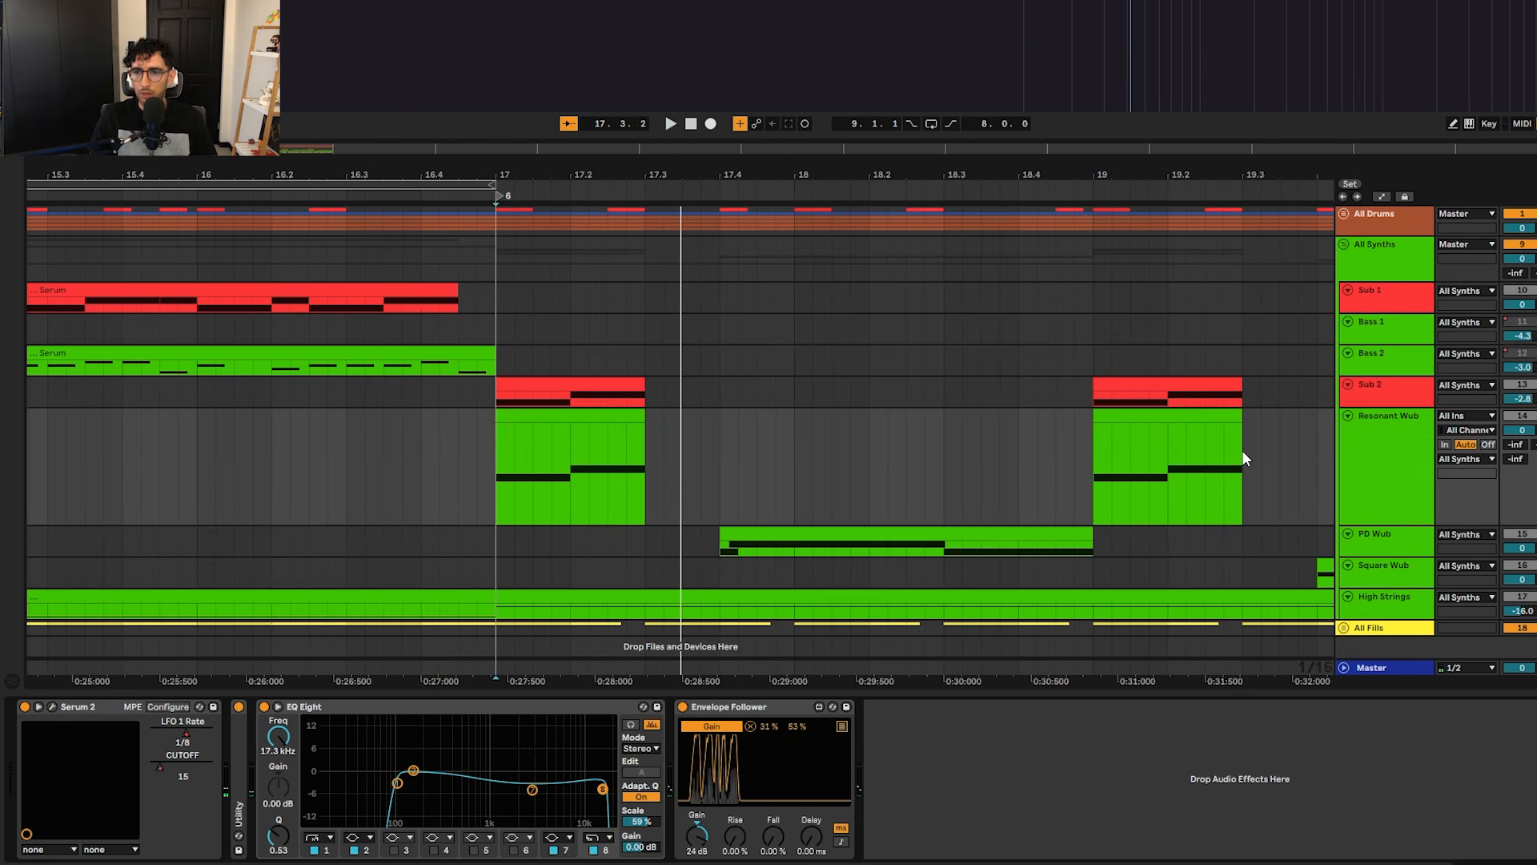
click(1368, 396)
scroll(652, 430, left, 2)
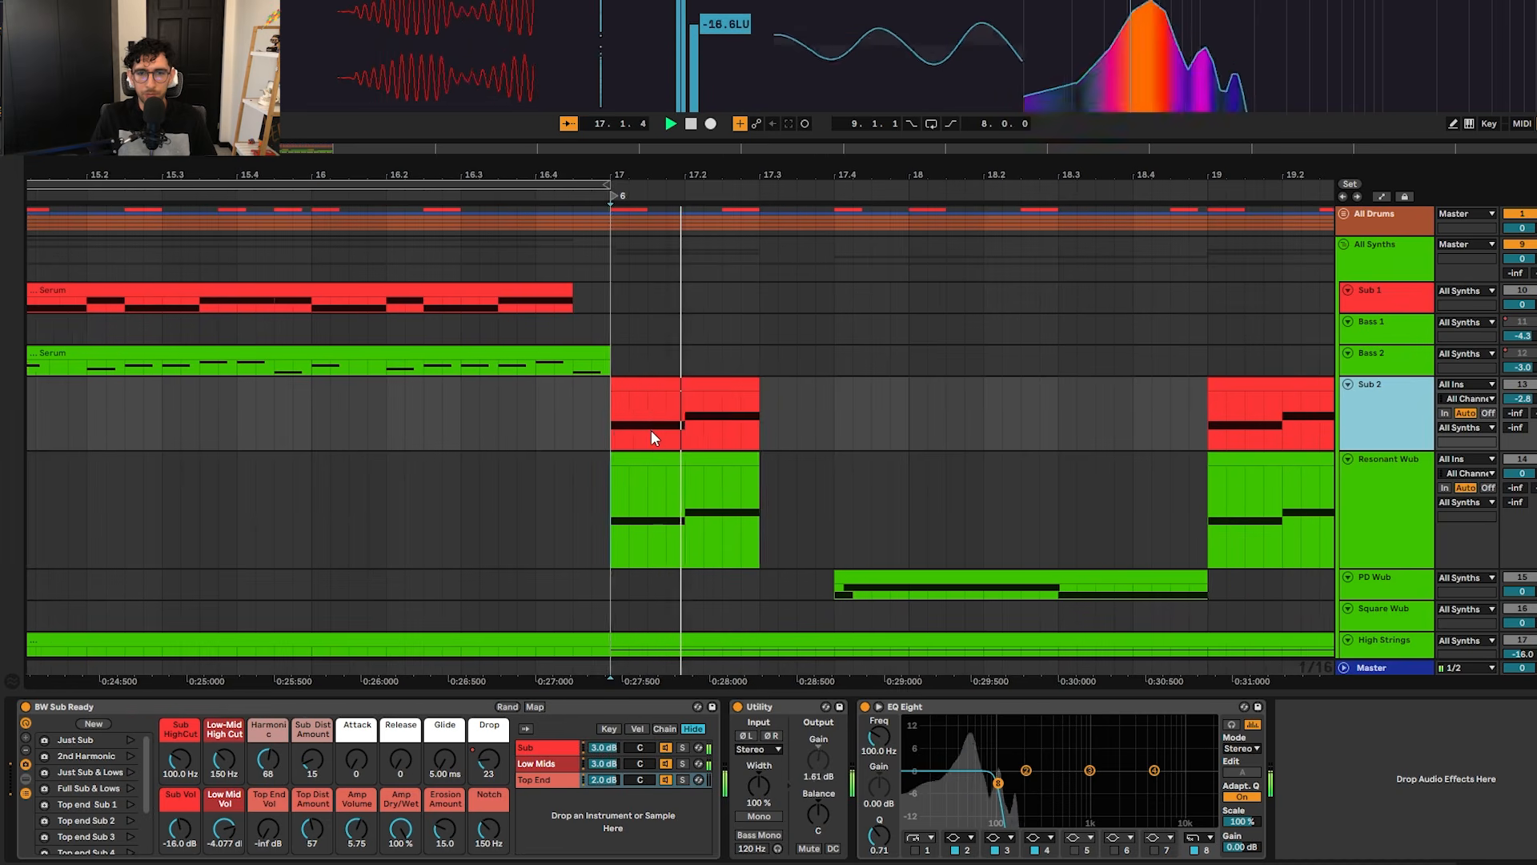
click(651, 384)
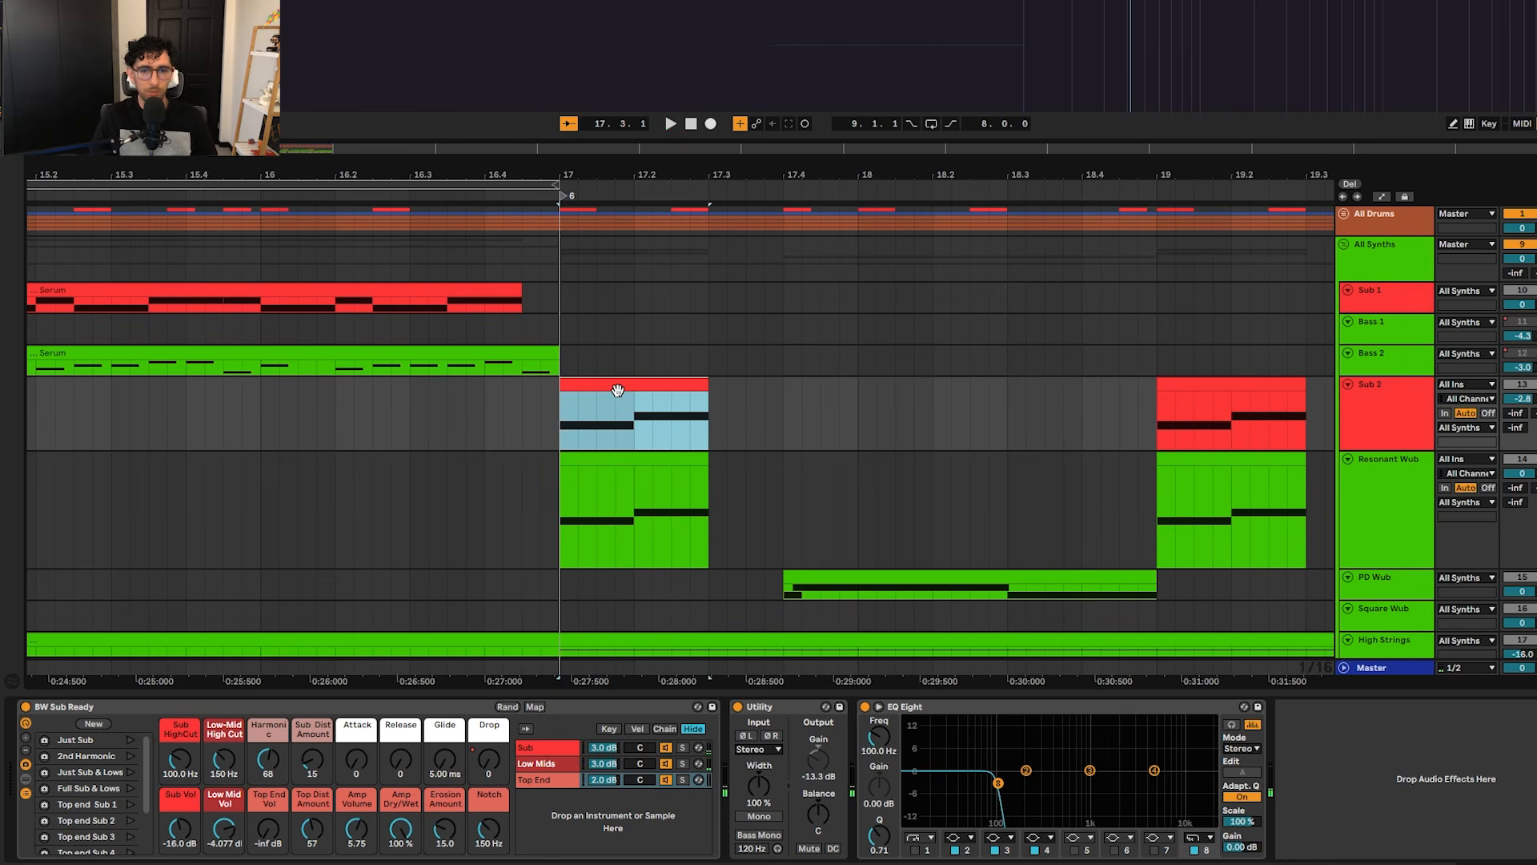
Step: Examine the BW Sub Ready rack on Sub 2 and the notes of its bar 17 clip
click(436, 704)
click(597, 393)
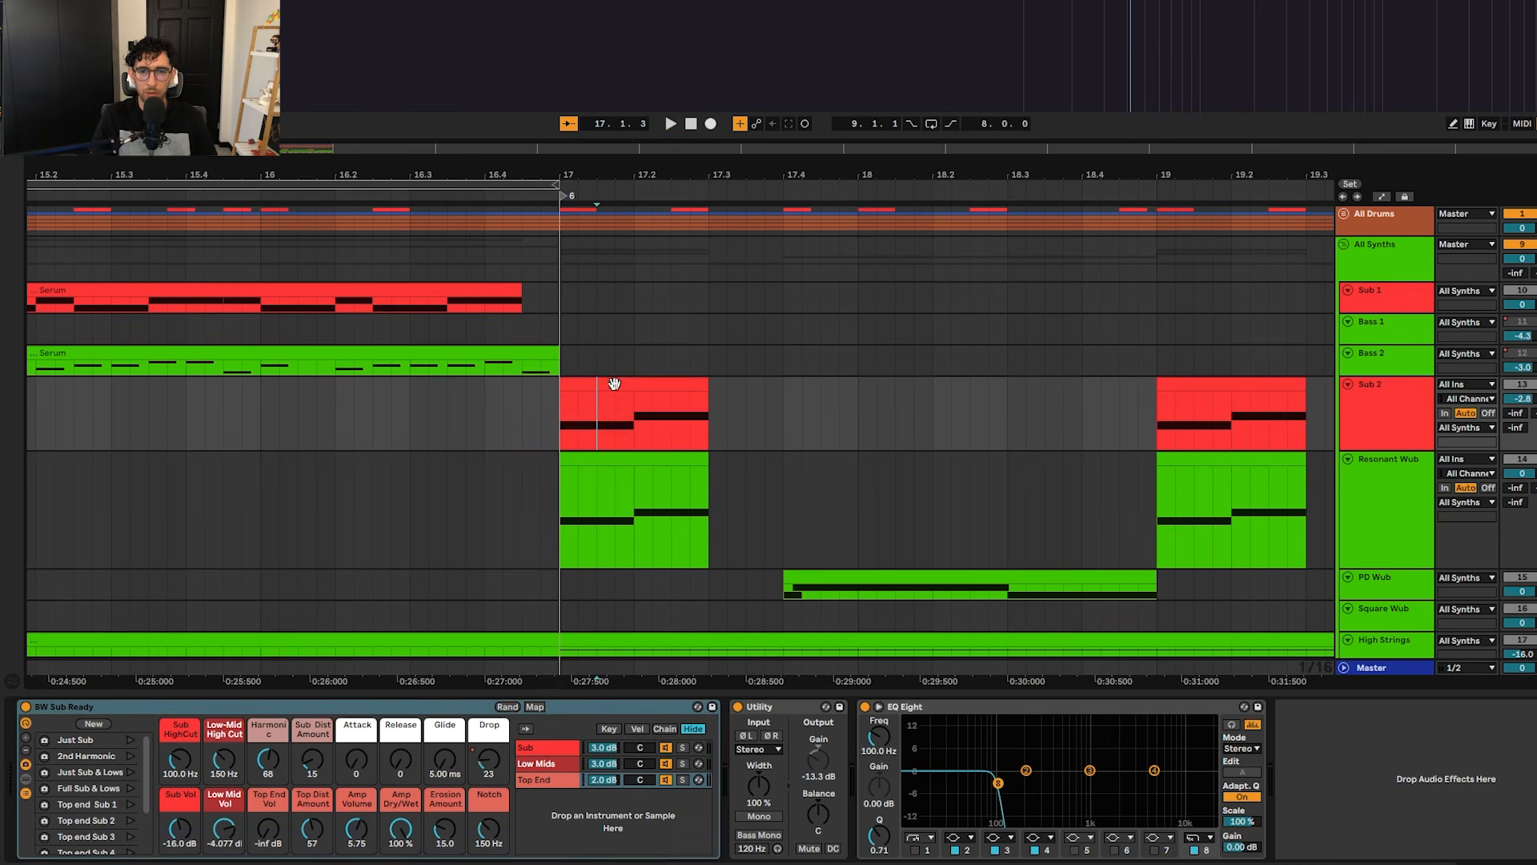
click(613, 383)
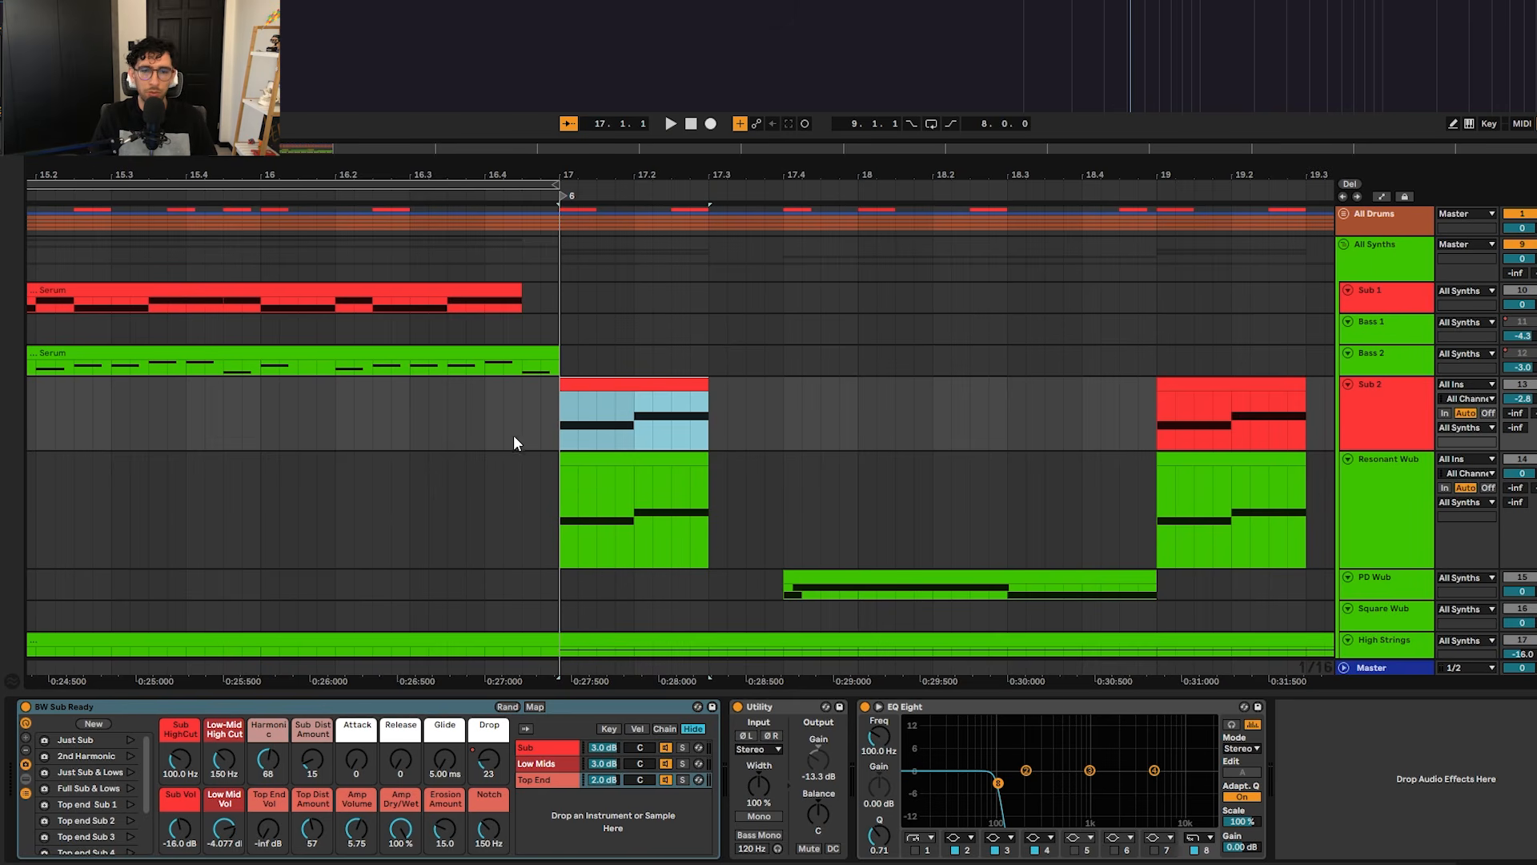
click(583, 412)
click(565, 421)
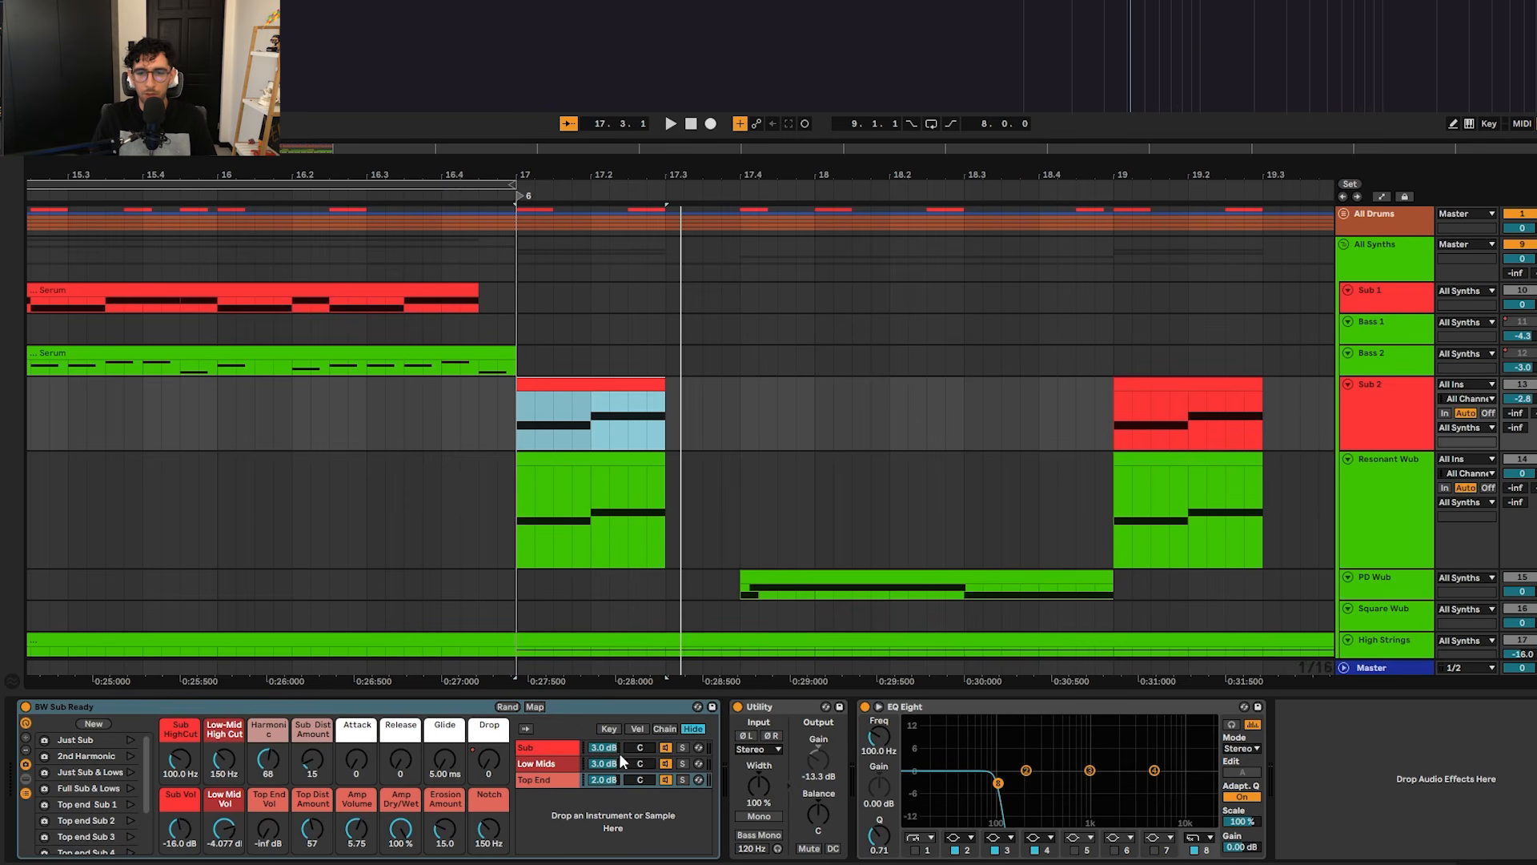
Step: Show the Drop automation of the BW Sub Ready rack at bar 17 and audition the Sub 2 clip
key(a)
key(plus)
key(plus)
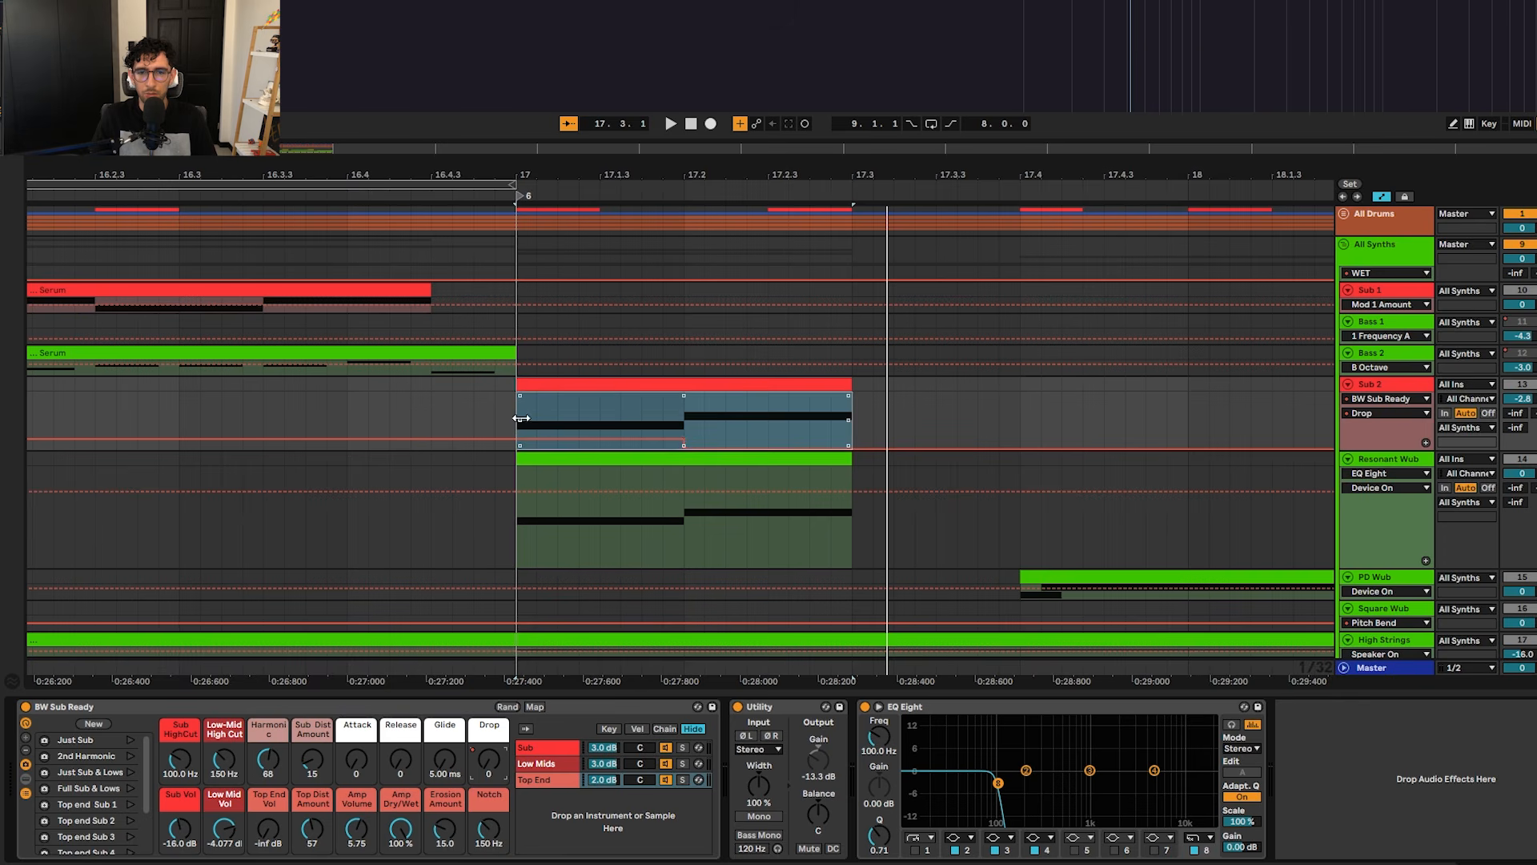
click(412, 407)
click(508, 408)
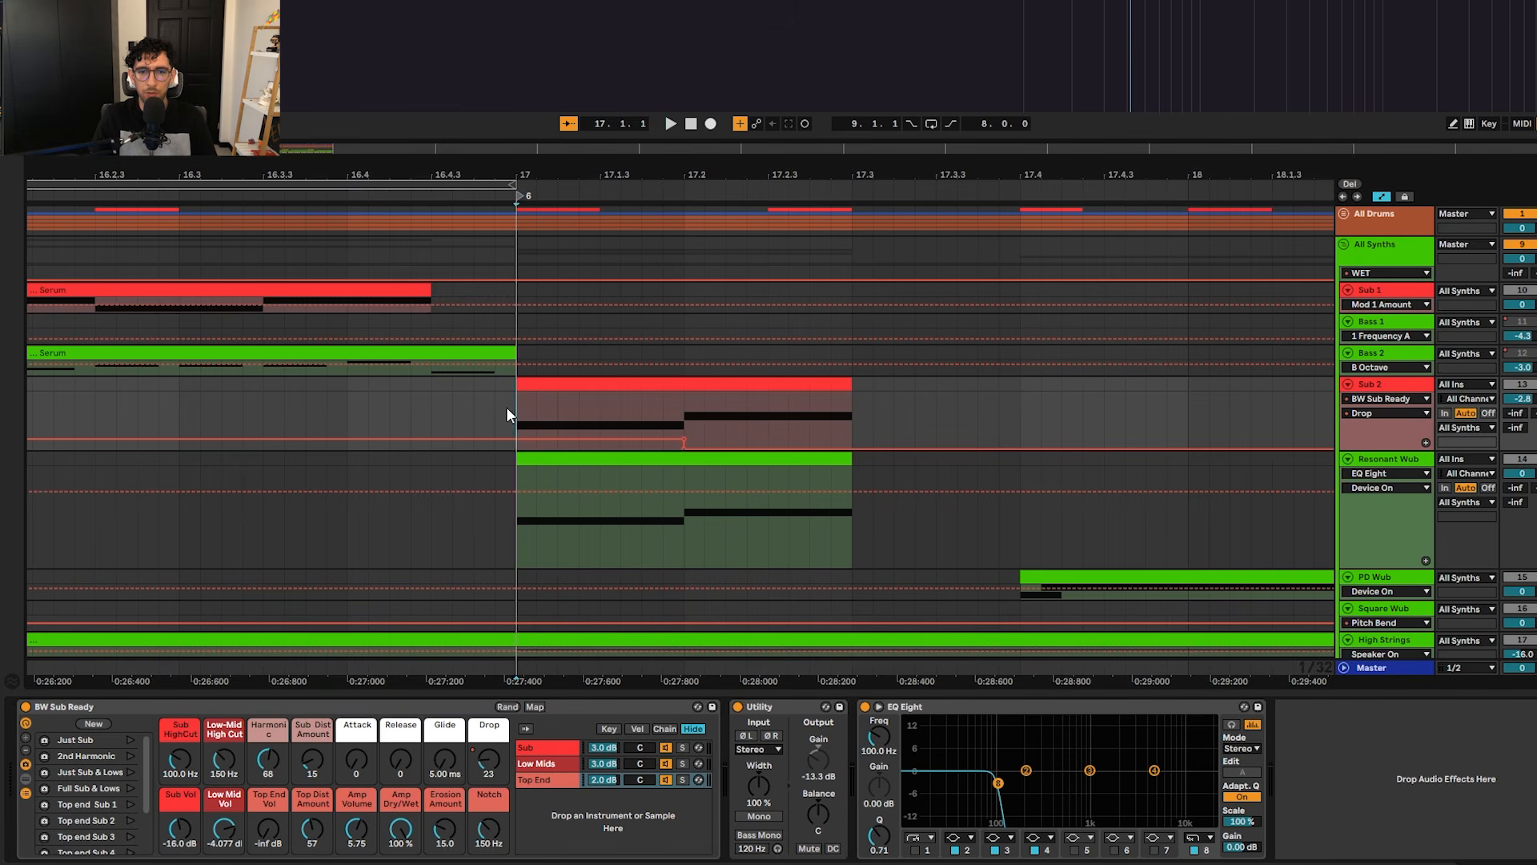
key(space)
key(space)
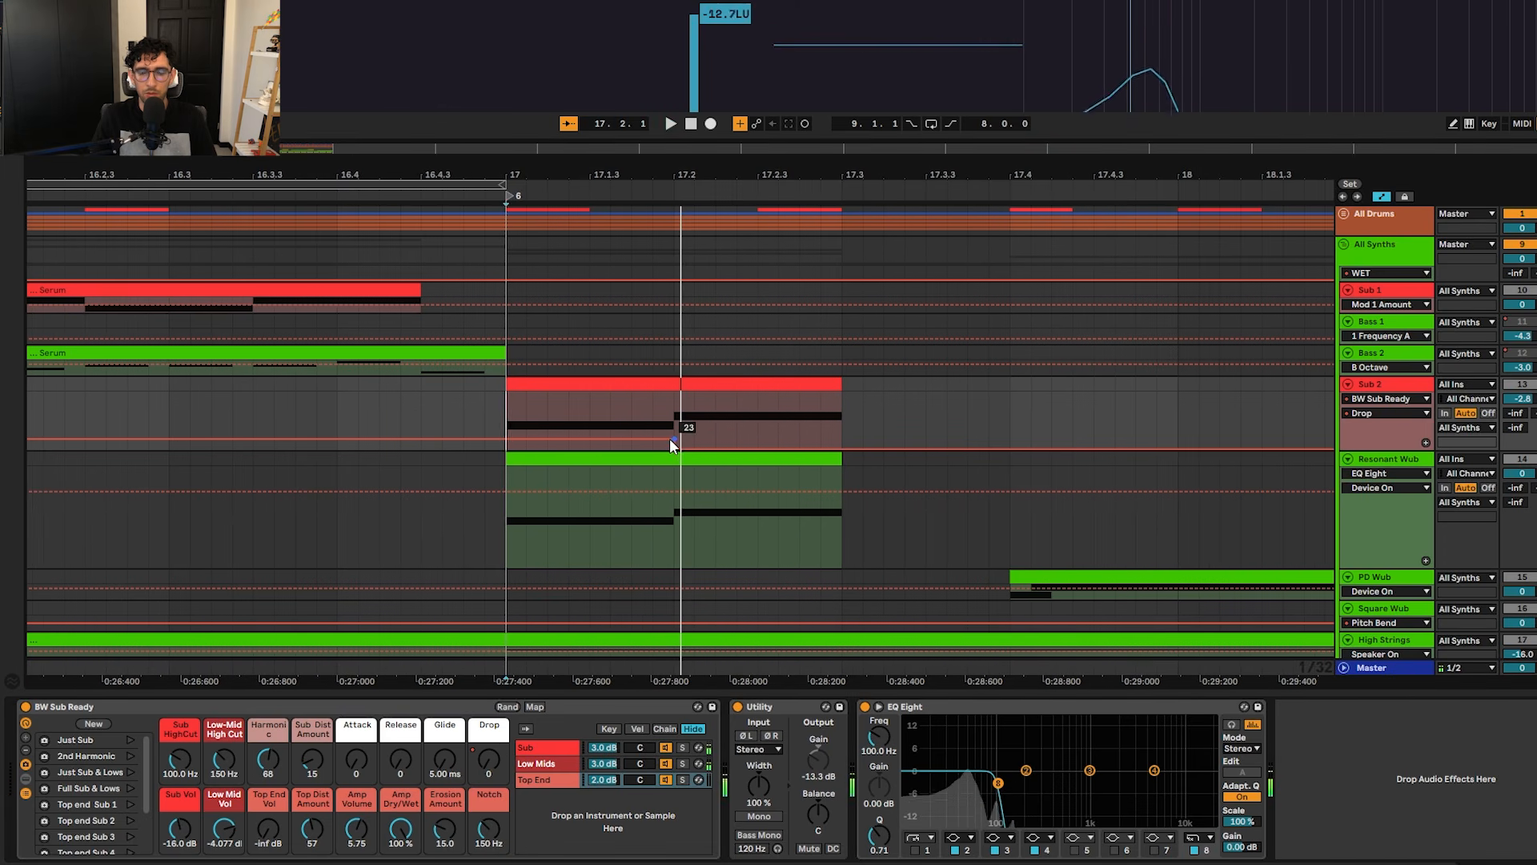
Step: Try raising the Drop automation under the Sub 2 clip's first note to 68, audition it and undo the change
drag(671, 439, 673, 418)
key(space)
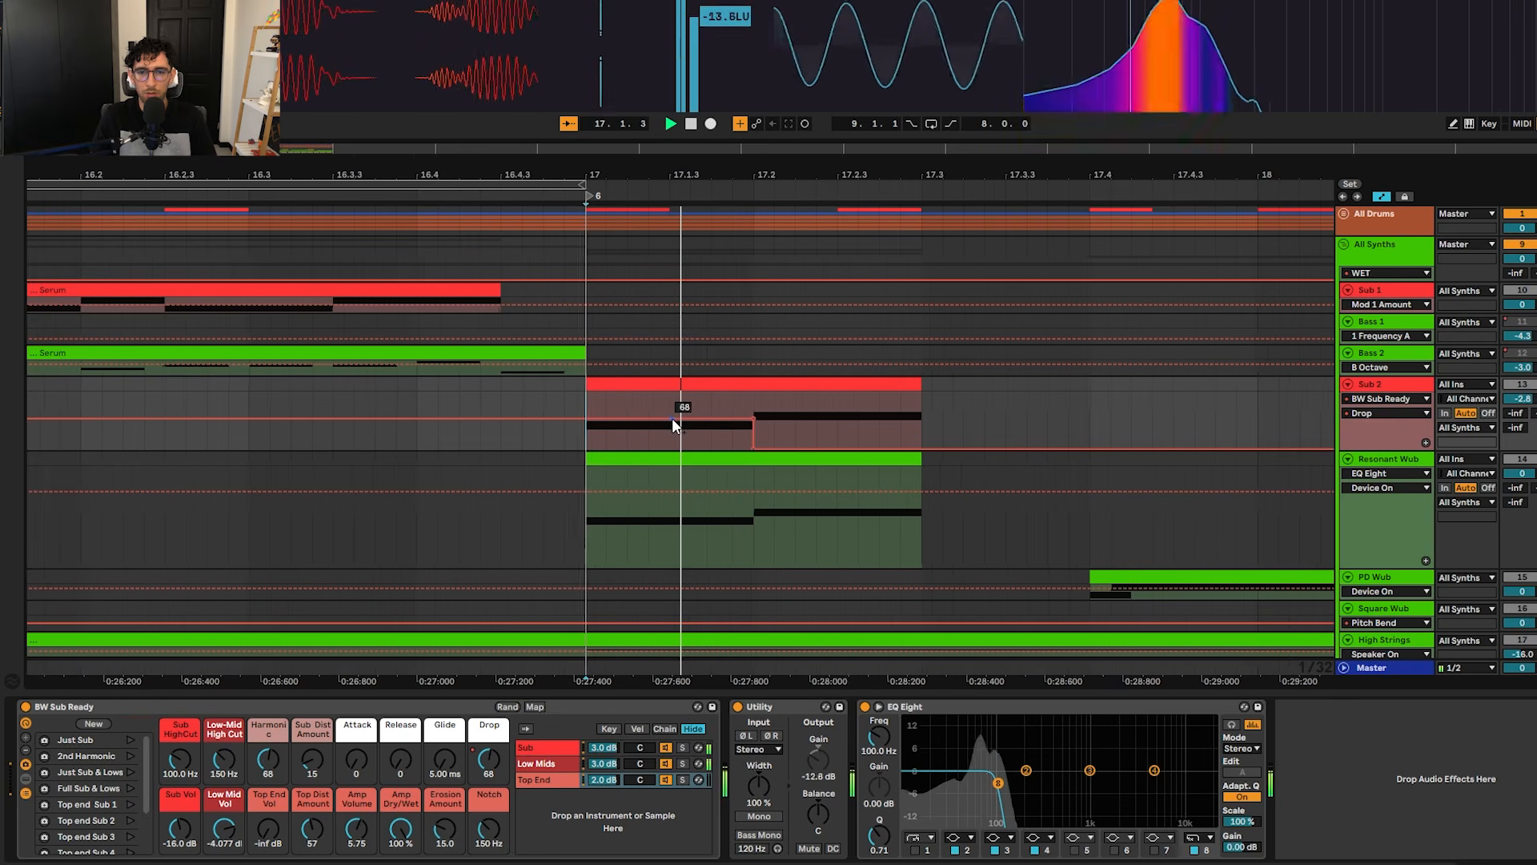
key(ctrl+z)
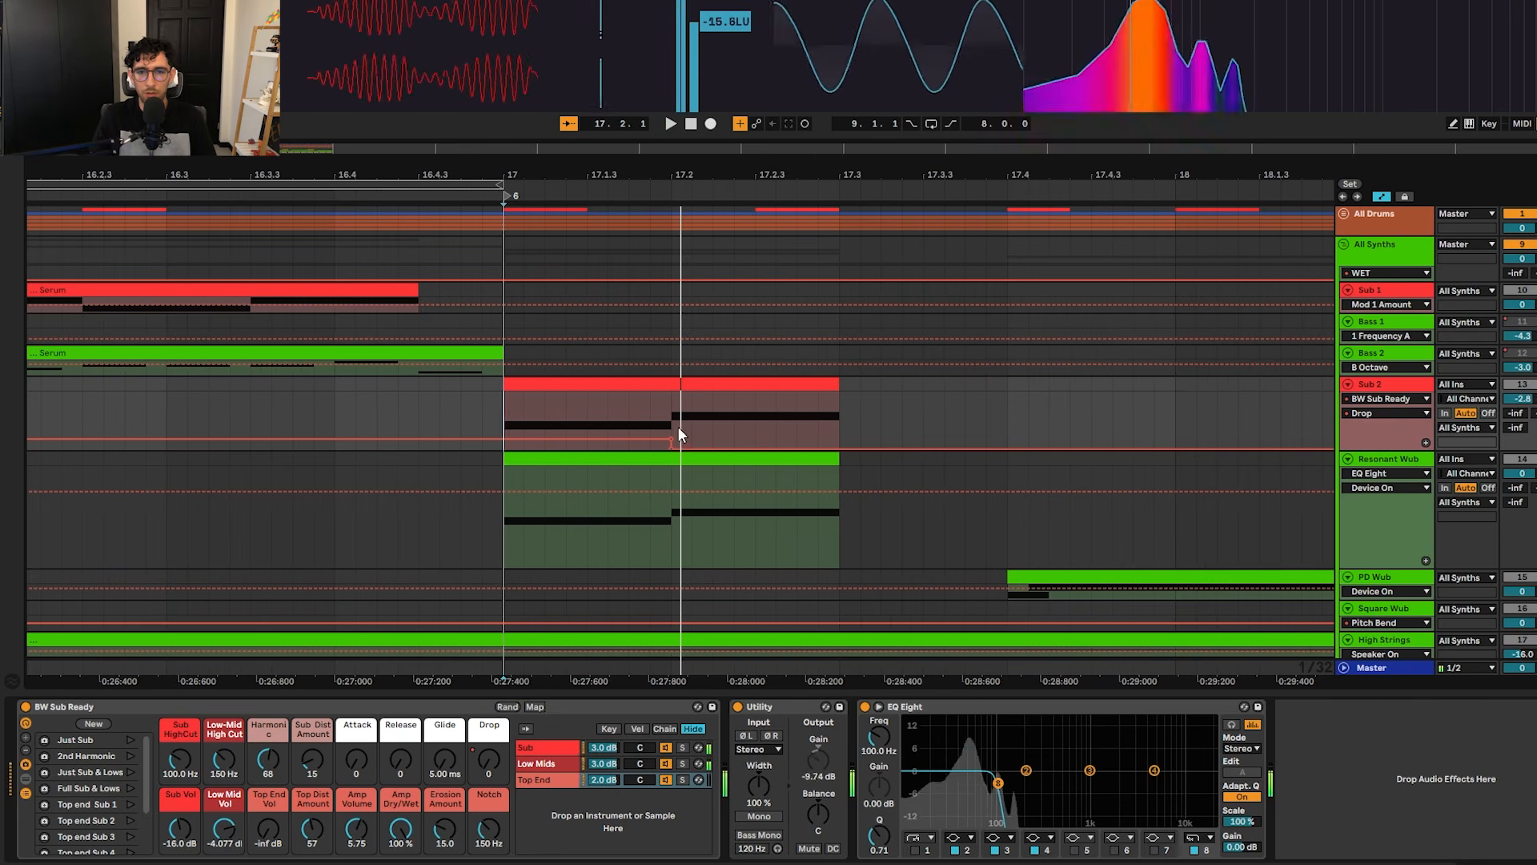
Step: Audition the Sub 2 clip at bar 17 with its original Drop automation
click(584, 385)
click(687, 424)
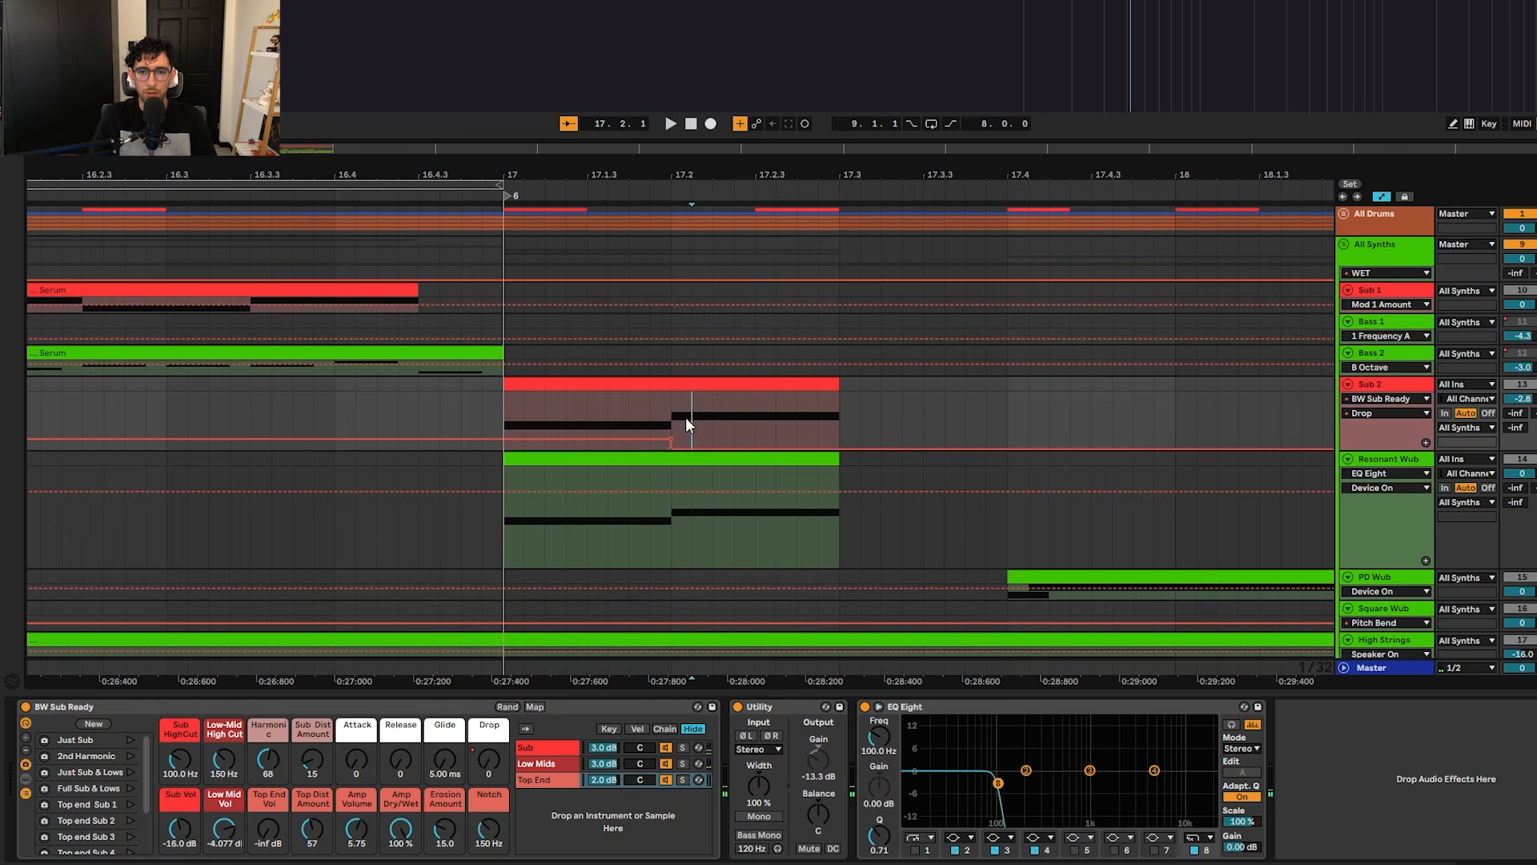
key(space)
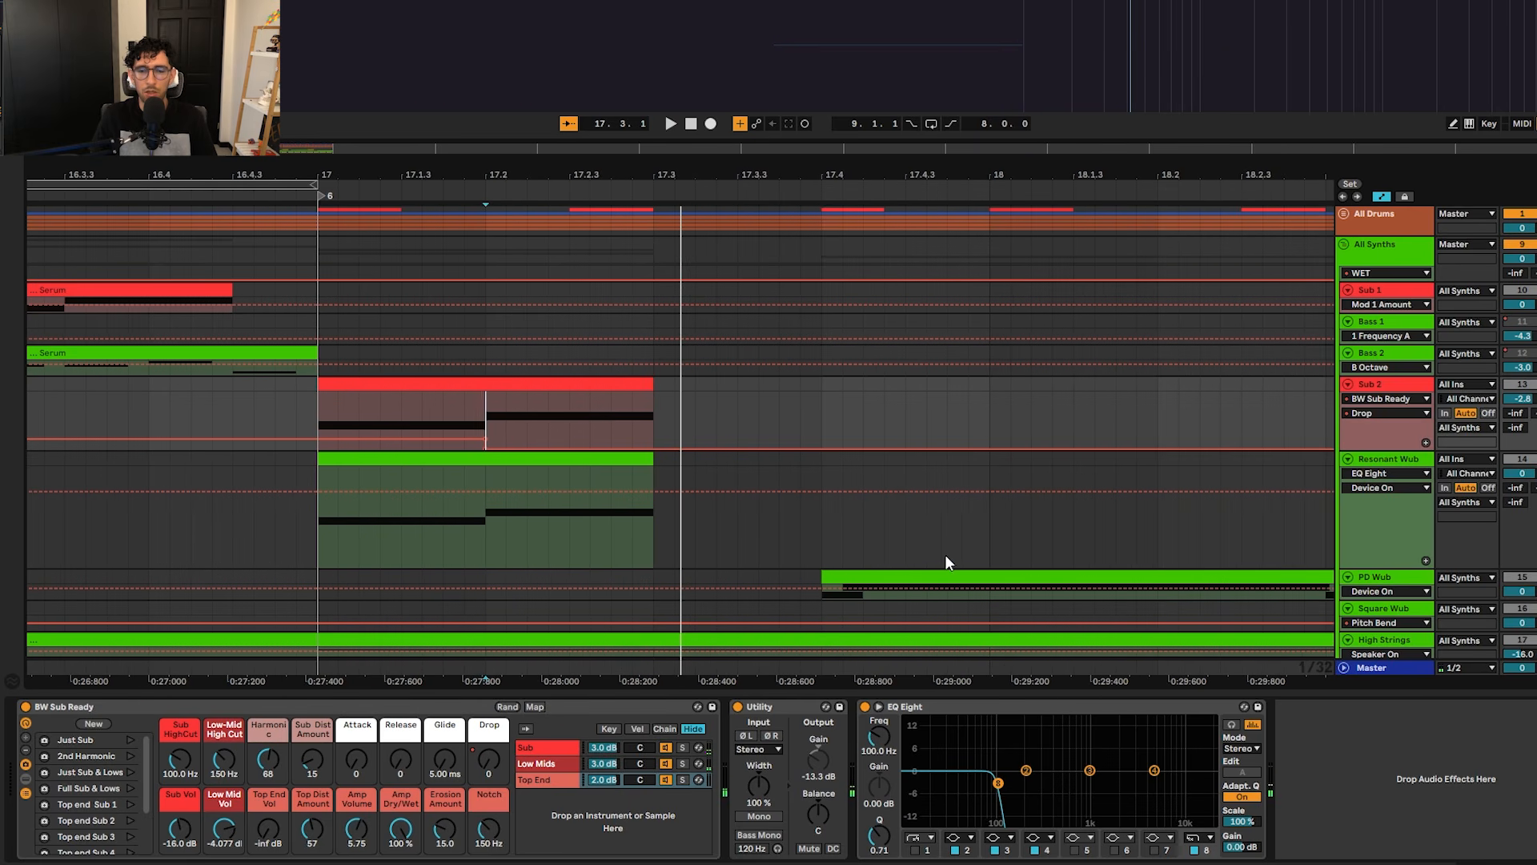
Step: Hide the automation lanes and select the Envelope Follower on the Resonant Wub track
key(a)
click(508, 512)
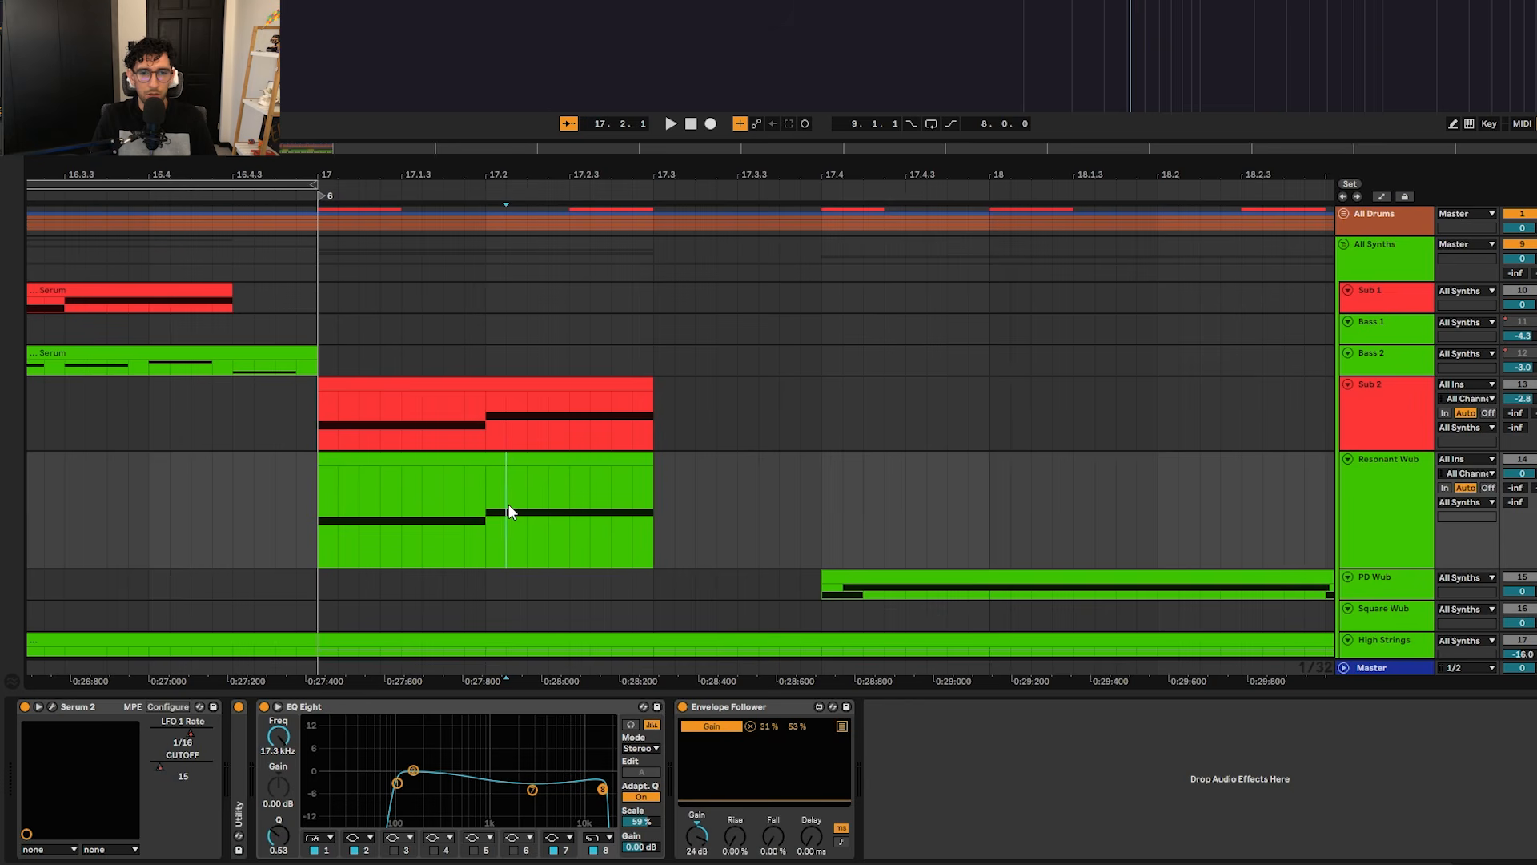
click(752, 707)
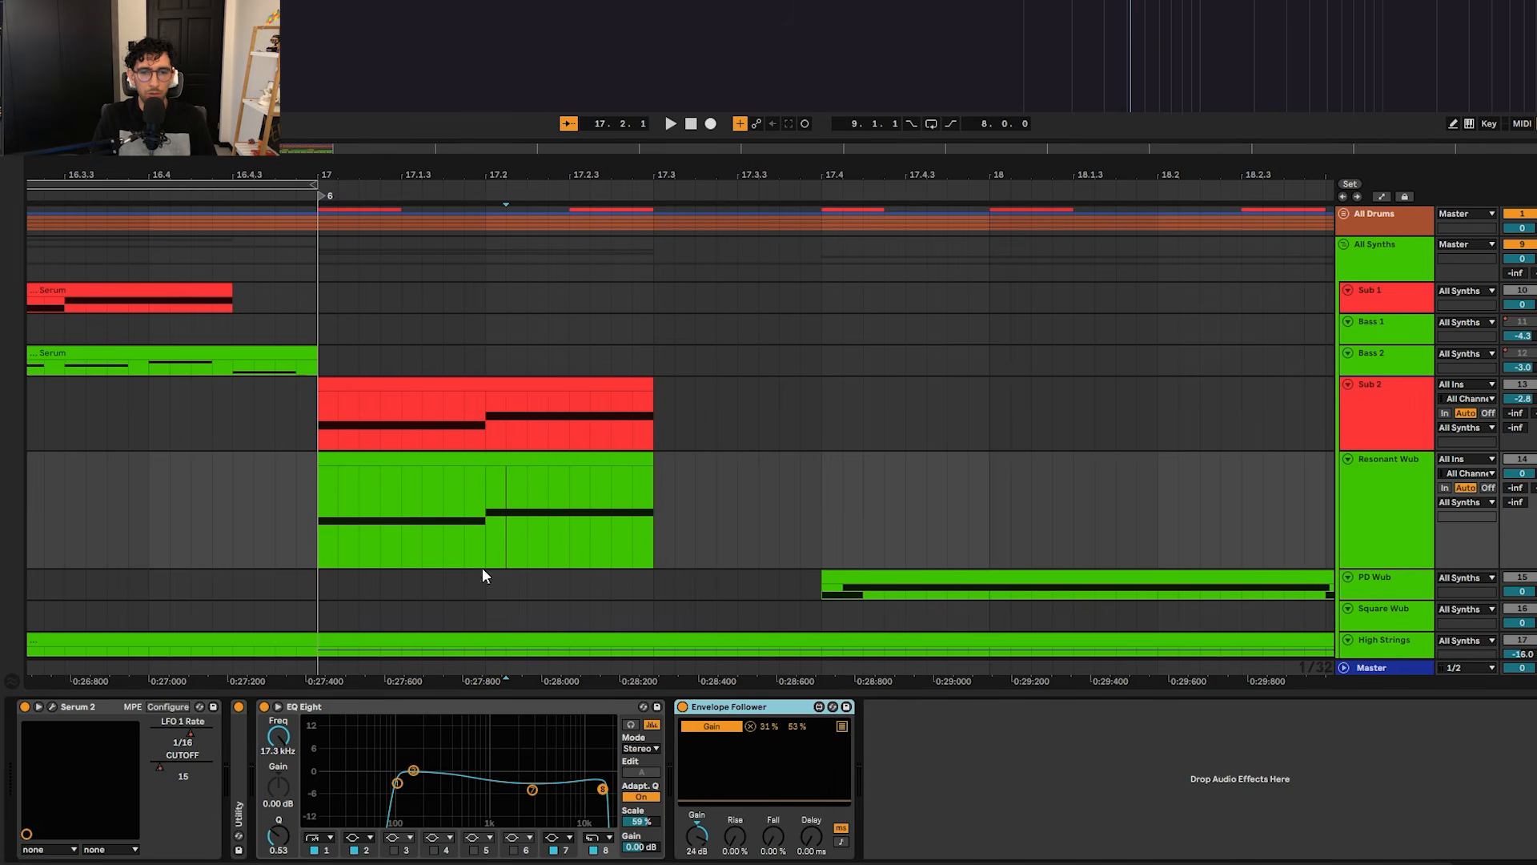
Step: Show the browser, search it for "enve" to locate the Envelope Follower, and return to the Favorites collection
key(ctrl+alt+b)
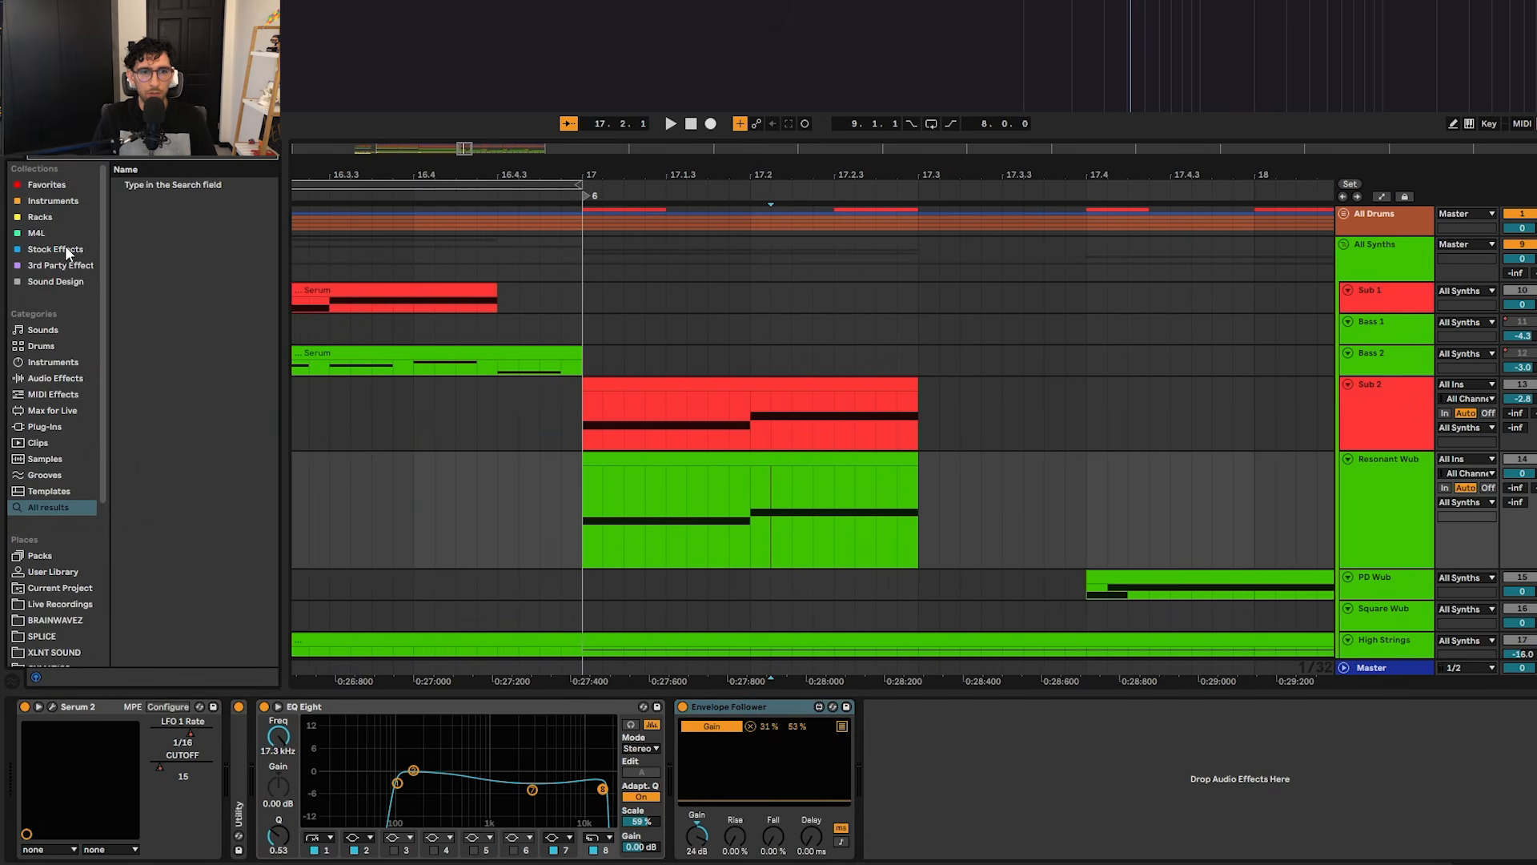
scroll(45, 452, down, 5)
scroll(45, 452, up, 5)
text(enve)
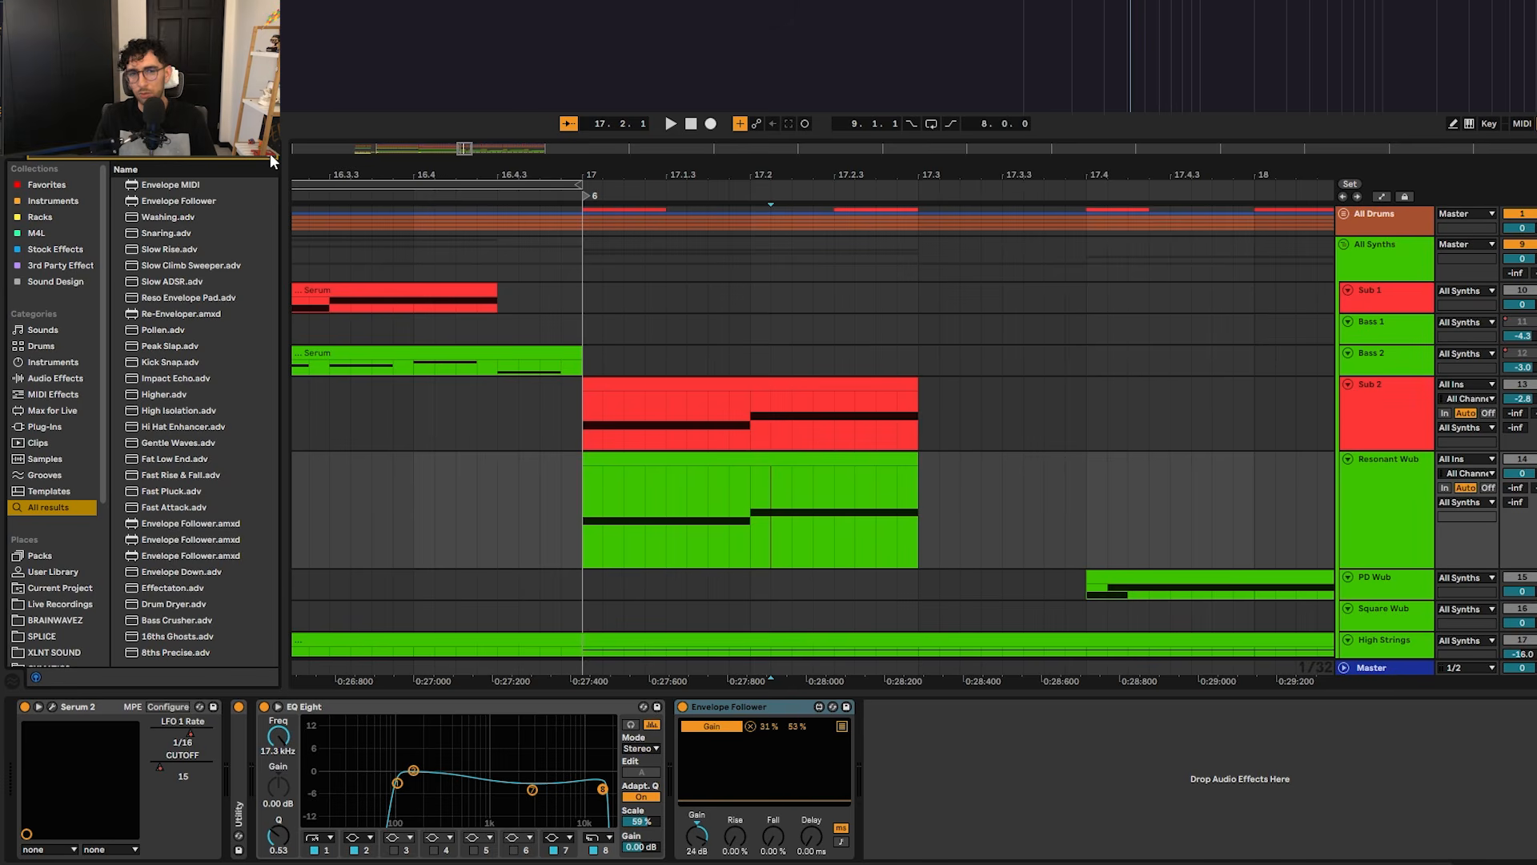
click(48, 185)
click(742, 532)
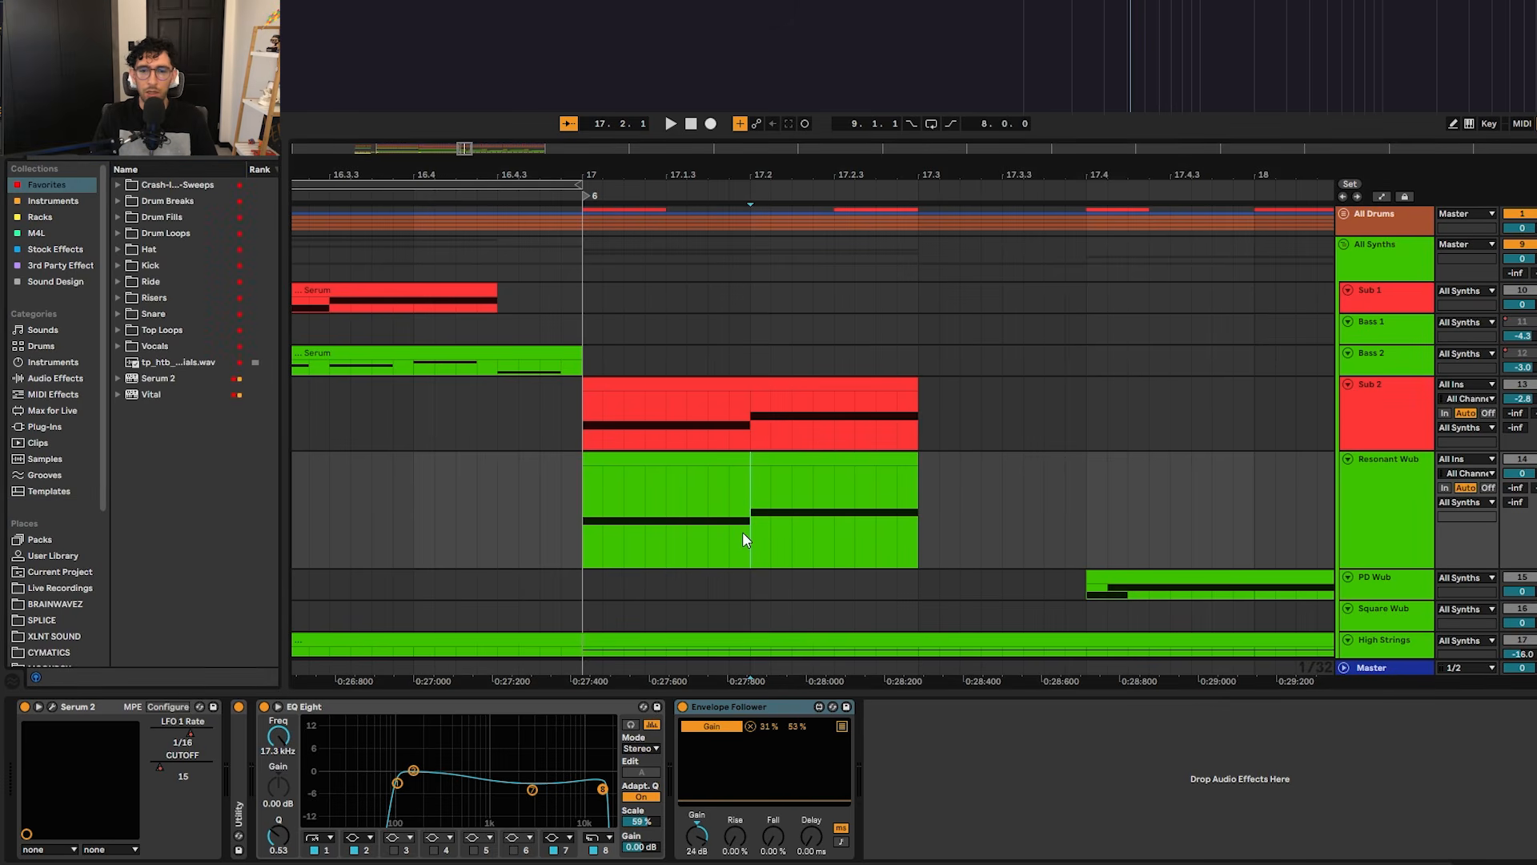
Step: Examine the Envelope Follower's mapping list on the Resonant Wub and the Utility gain it controls on Sub 2
click(612, 459)
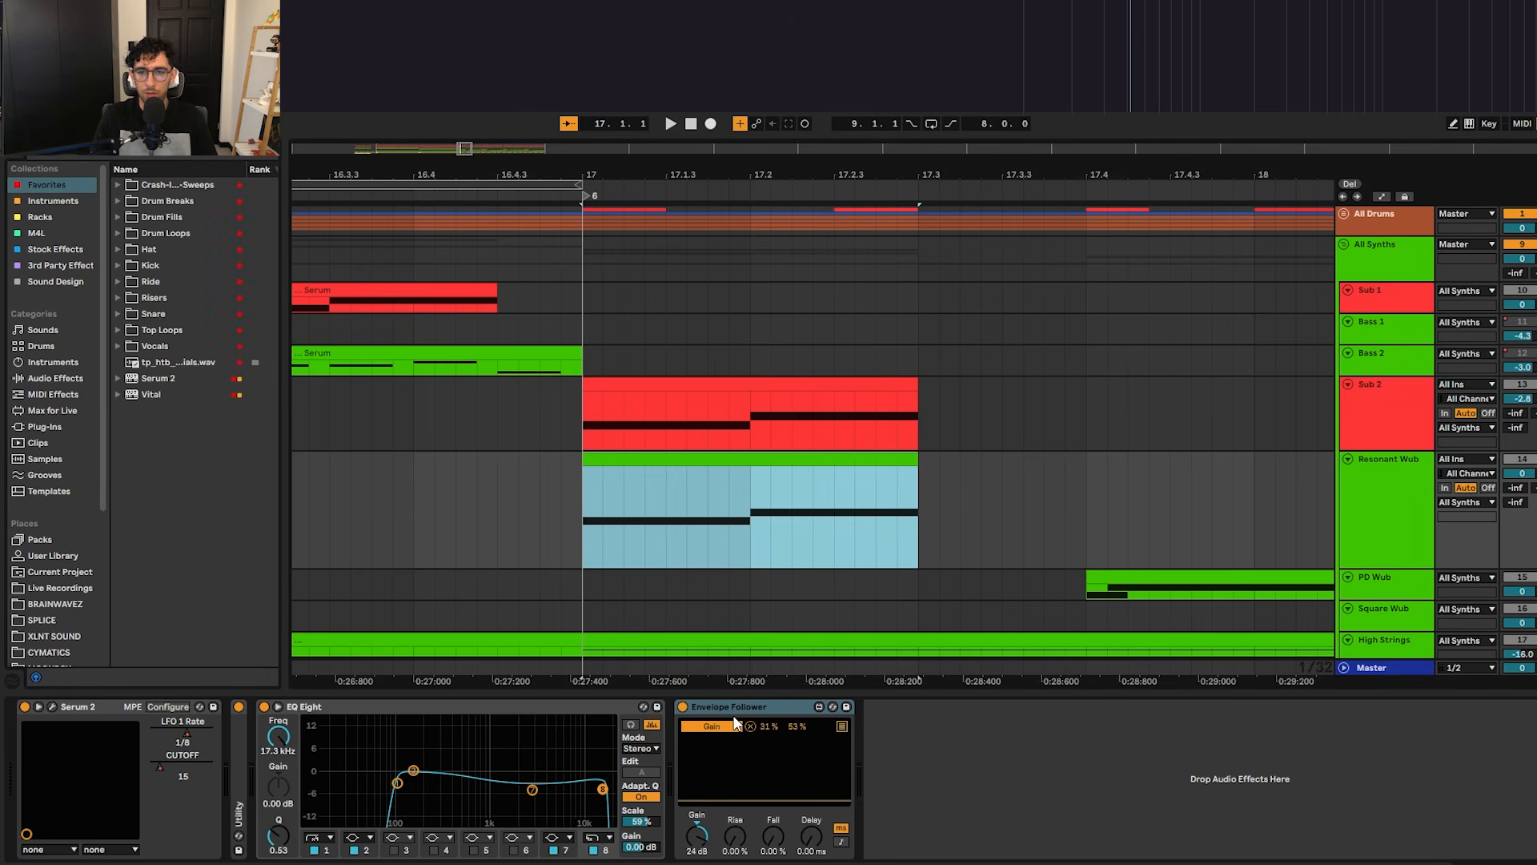
click(798, 733)
click(842, 727)
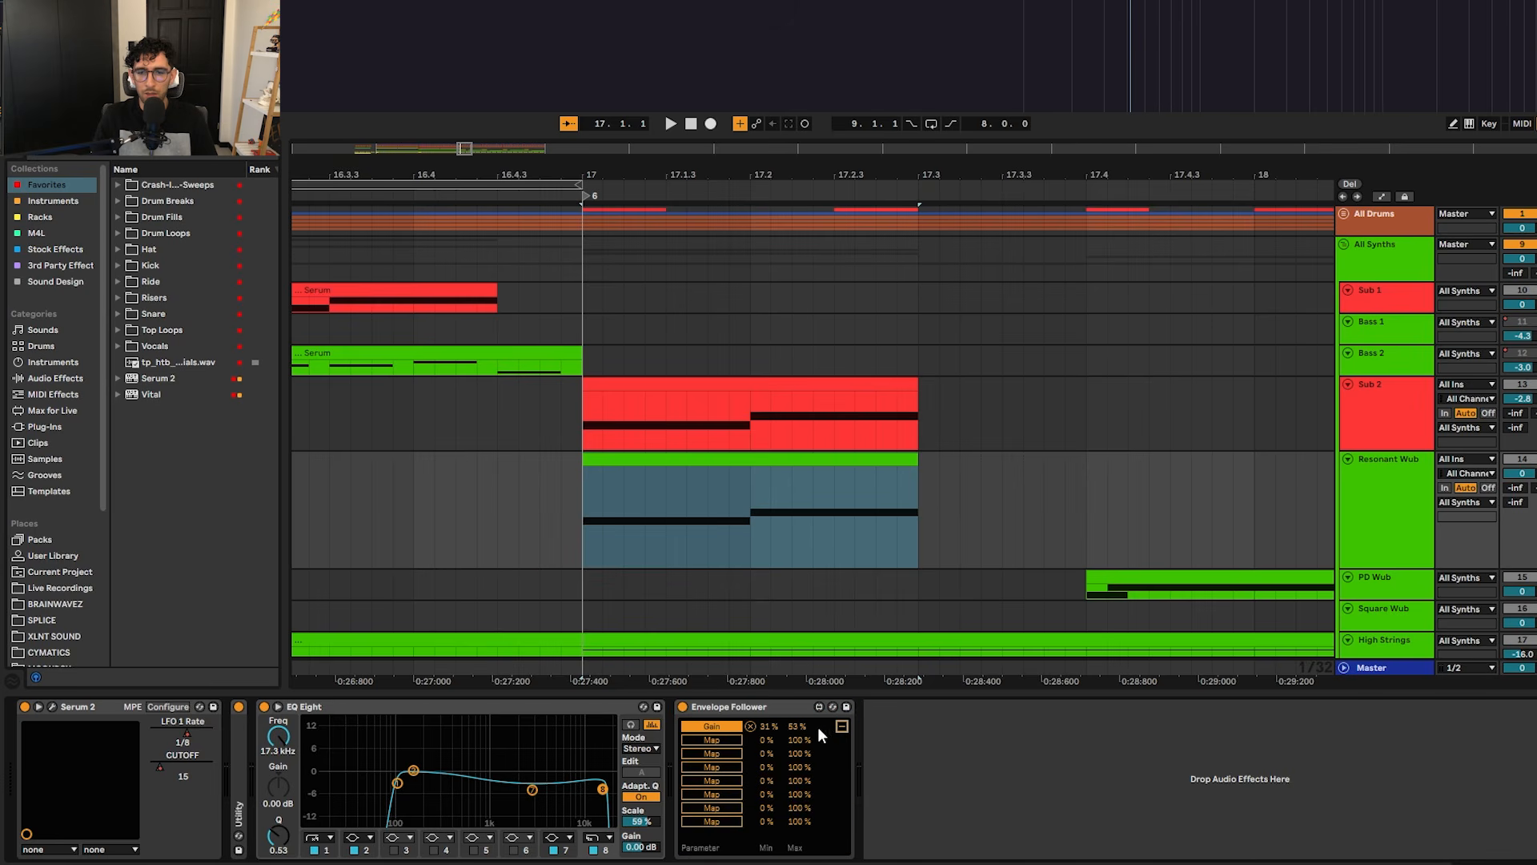
click(761, 411)
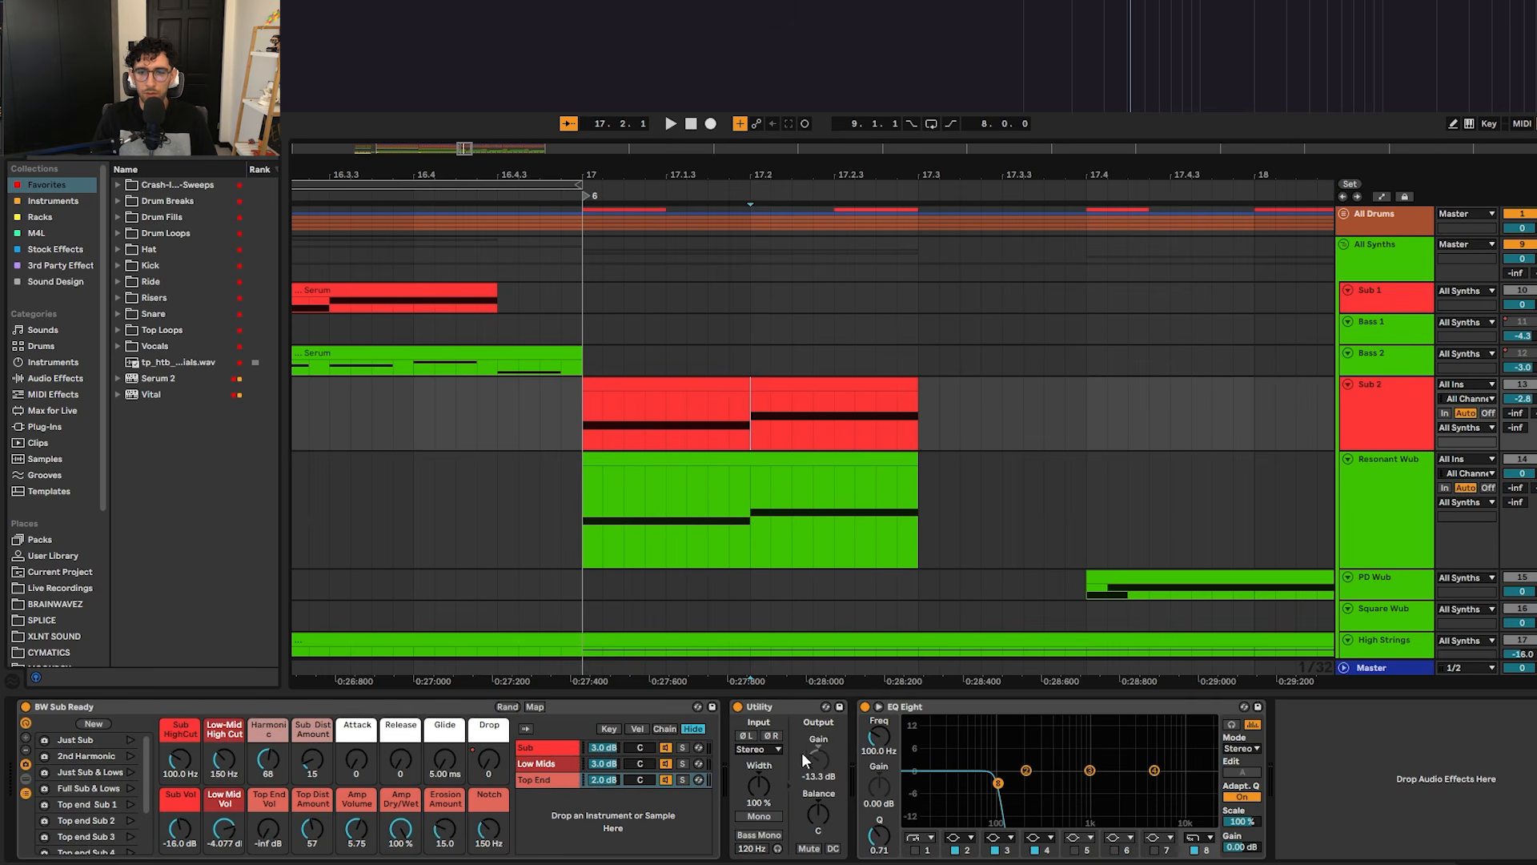
click(729, 530)
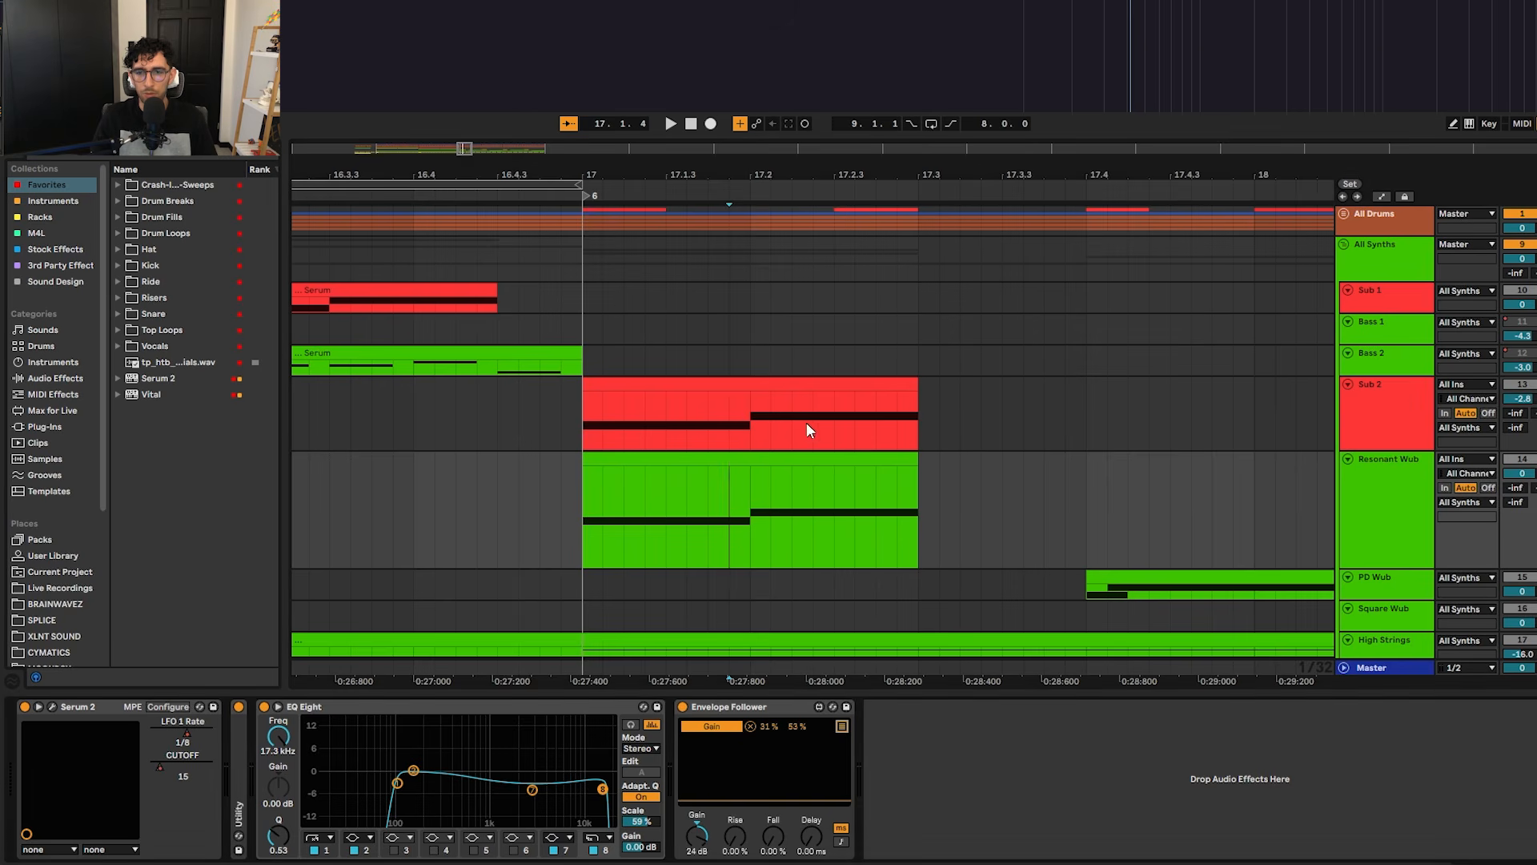
Step: Switch between the Sub 2 and Resonant Wub devices and examine the Envelope Follower's Gain amount and mapping range
click(791, 388)
click(755, 478)
click(838, 722)
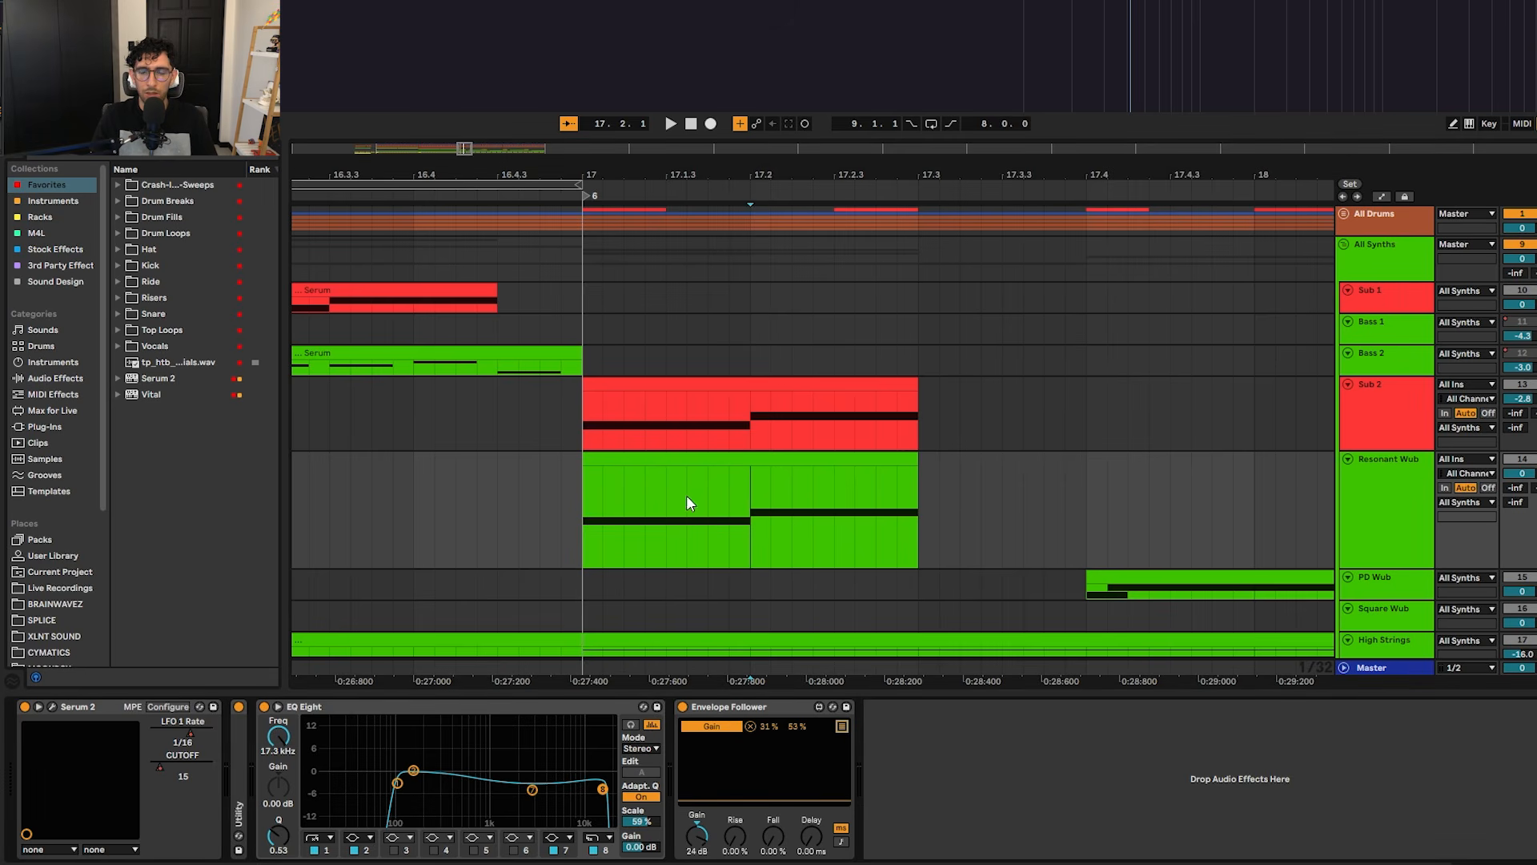
click(857, 413)
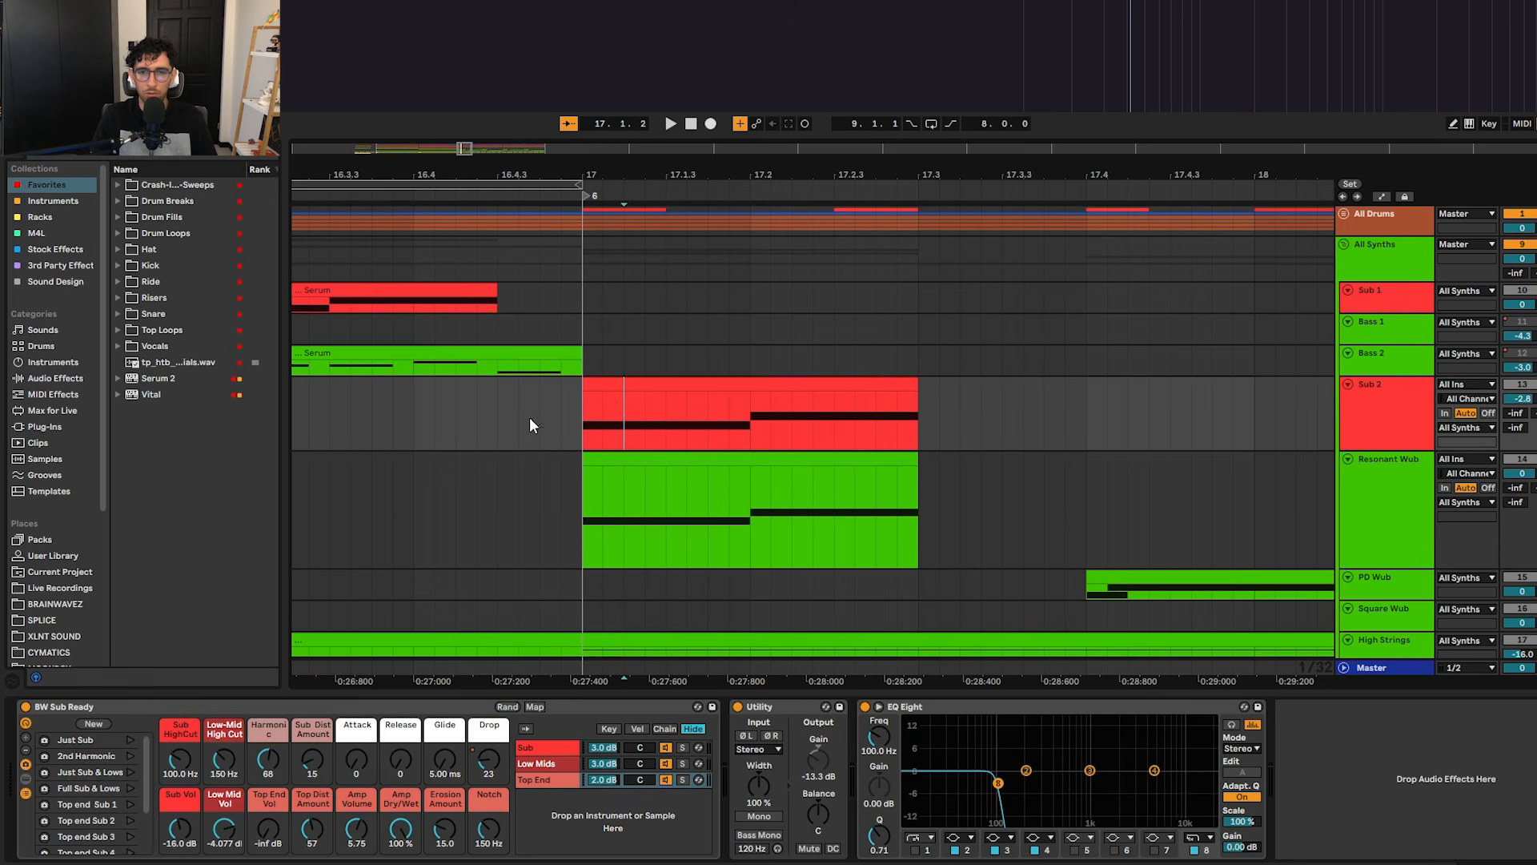
click(663, 421)
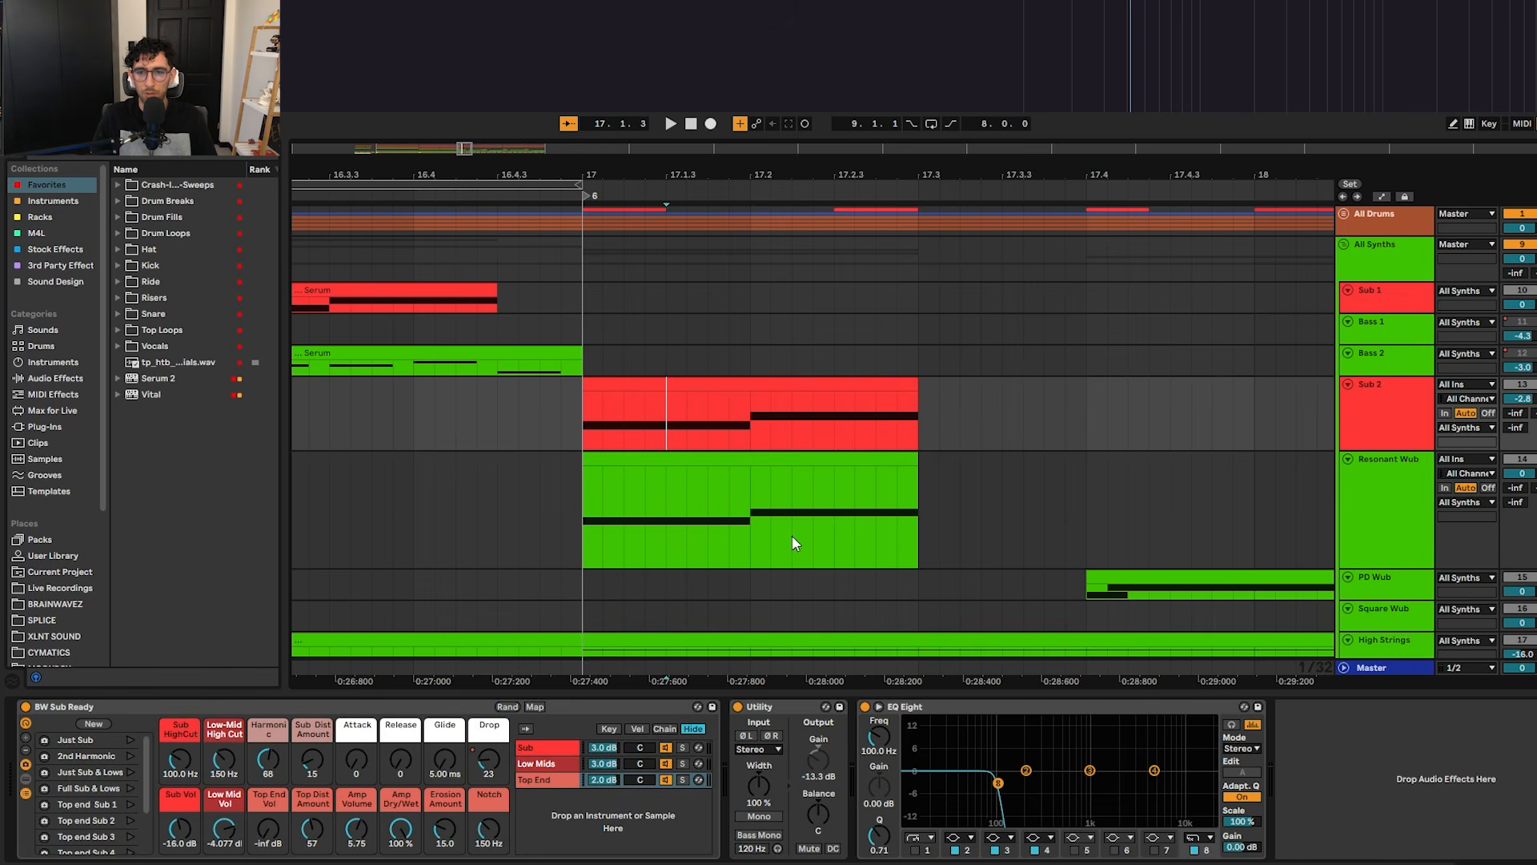
click(772, 538)
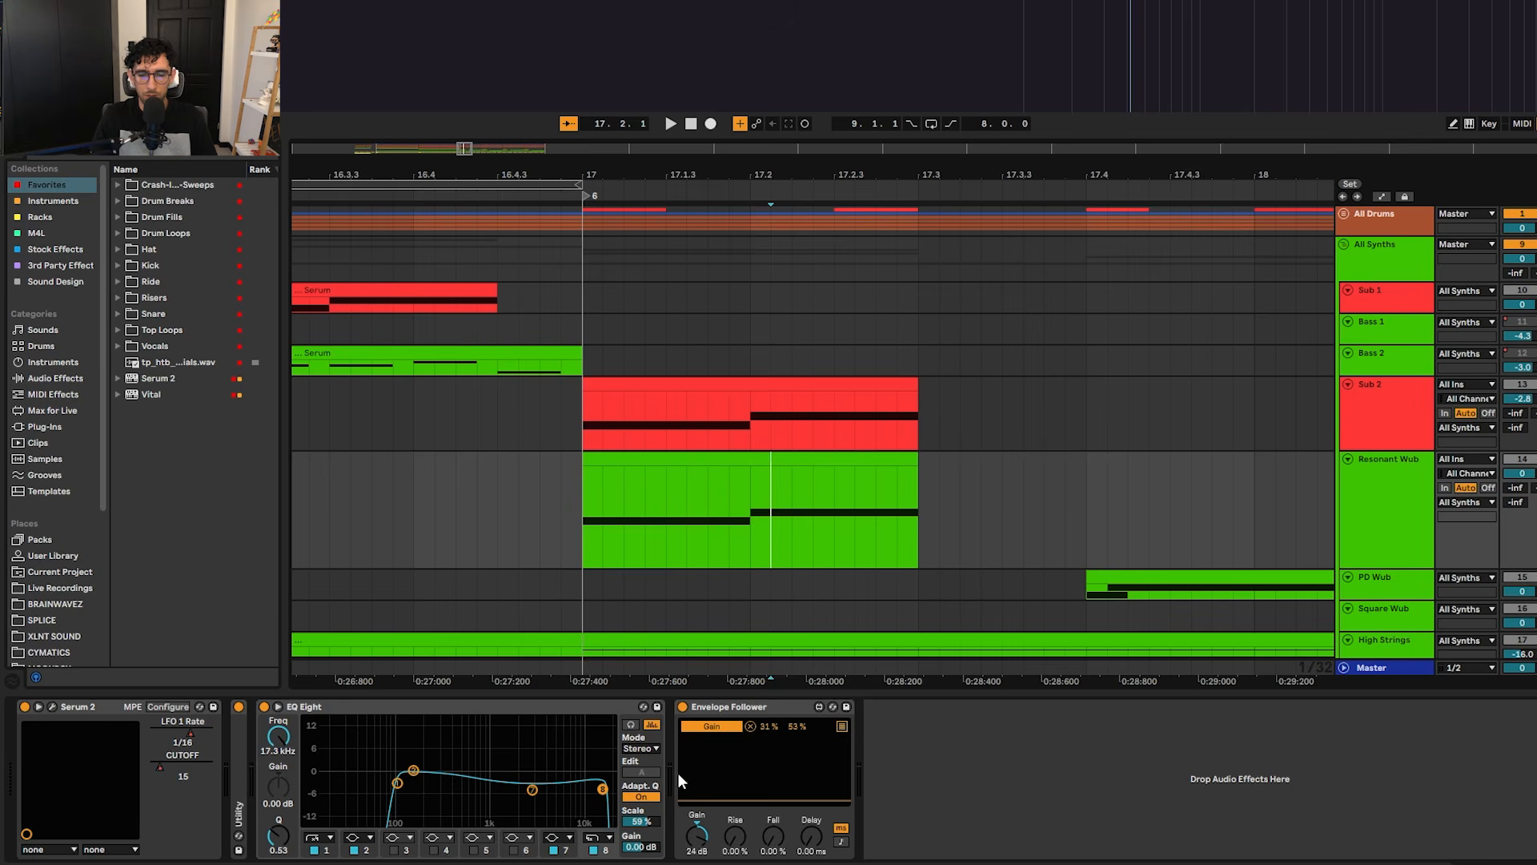
click(696, 841)
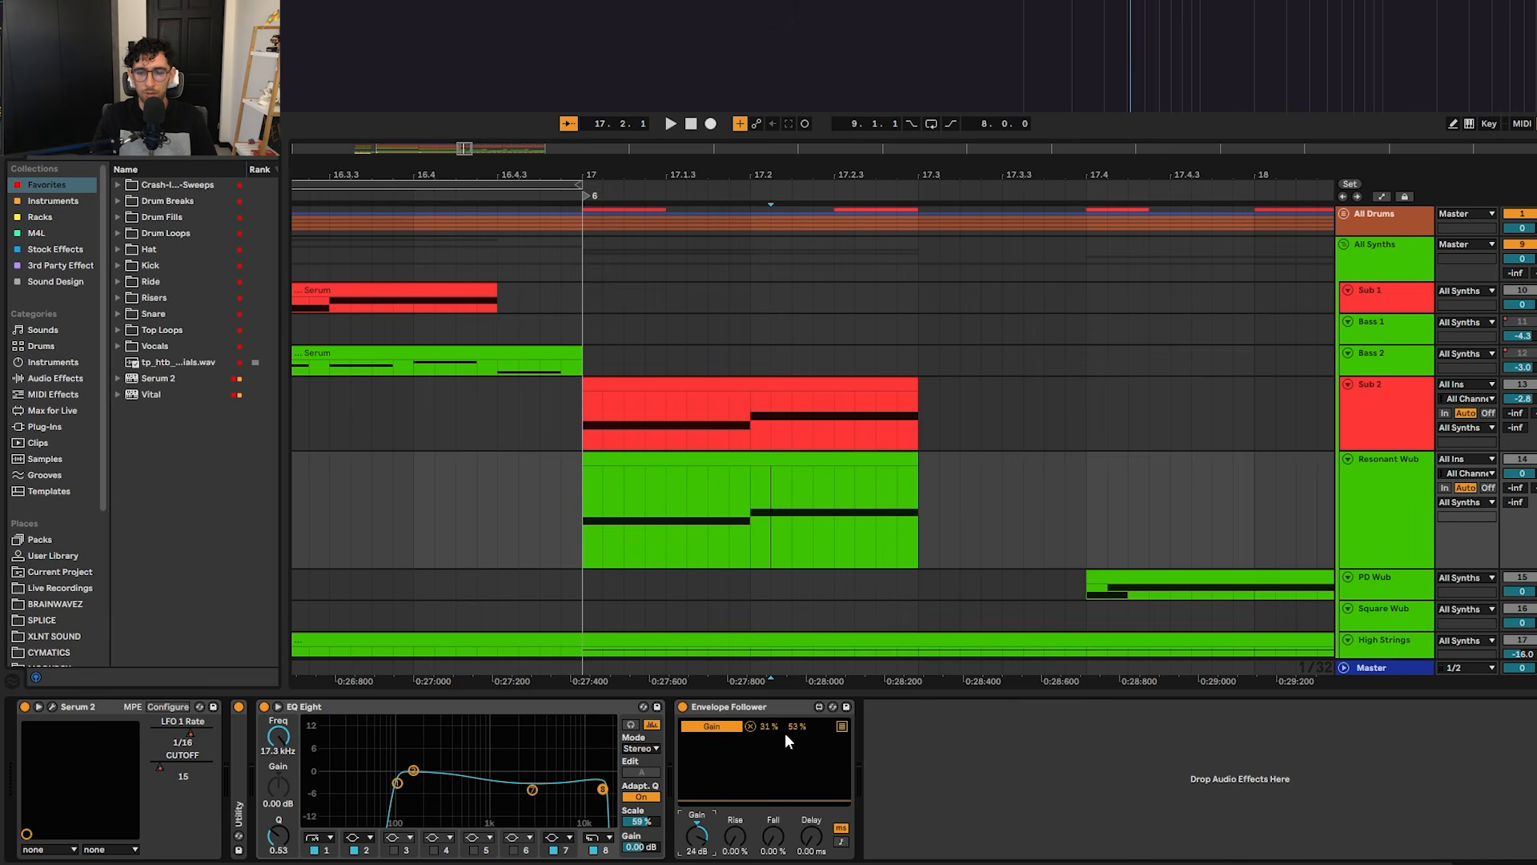
Step: Examine Sub 2's Utility against the Resonant Wub clip and audition the Sub 2 clip from bar 17
click(589, 391)
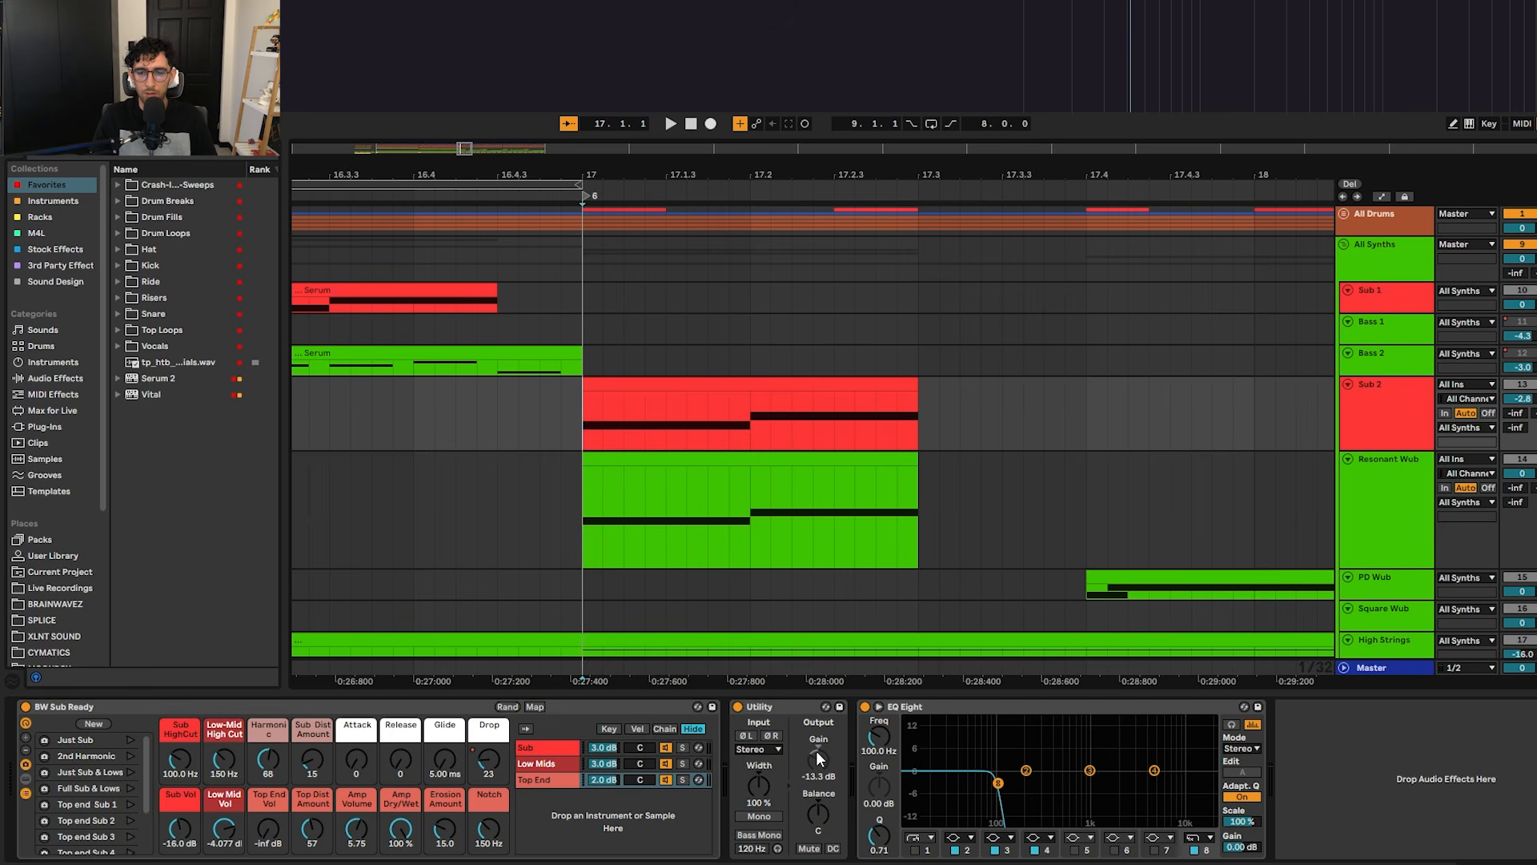
click(635, 402)
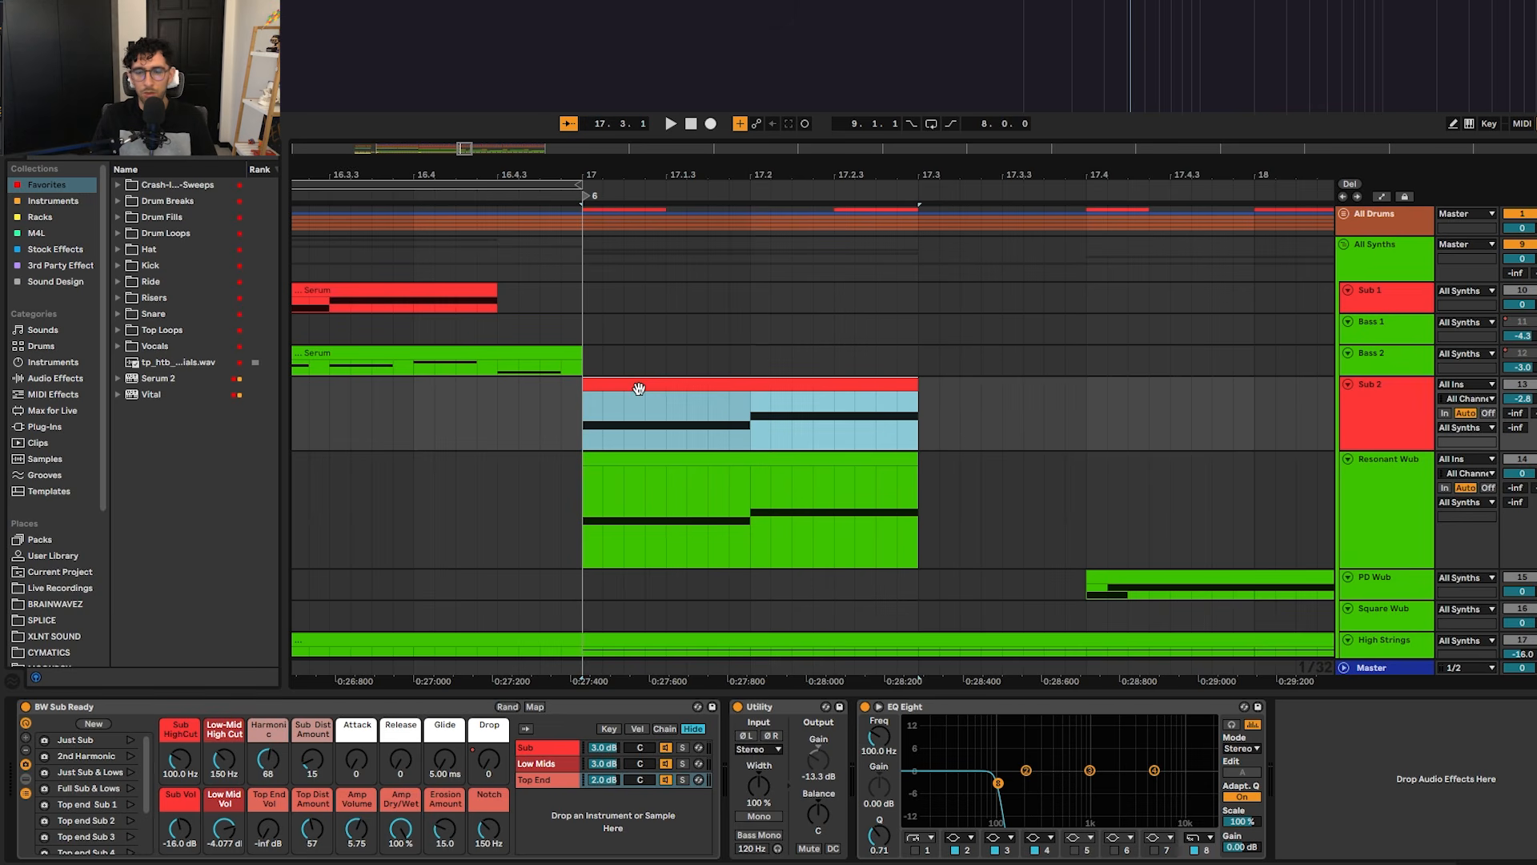
click(688, 482)
click(750, 488)
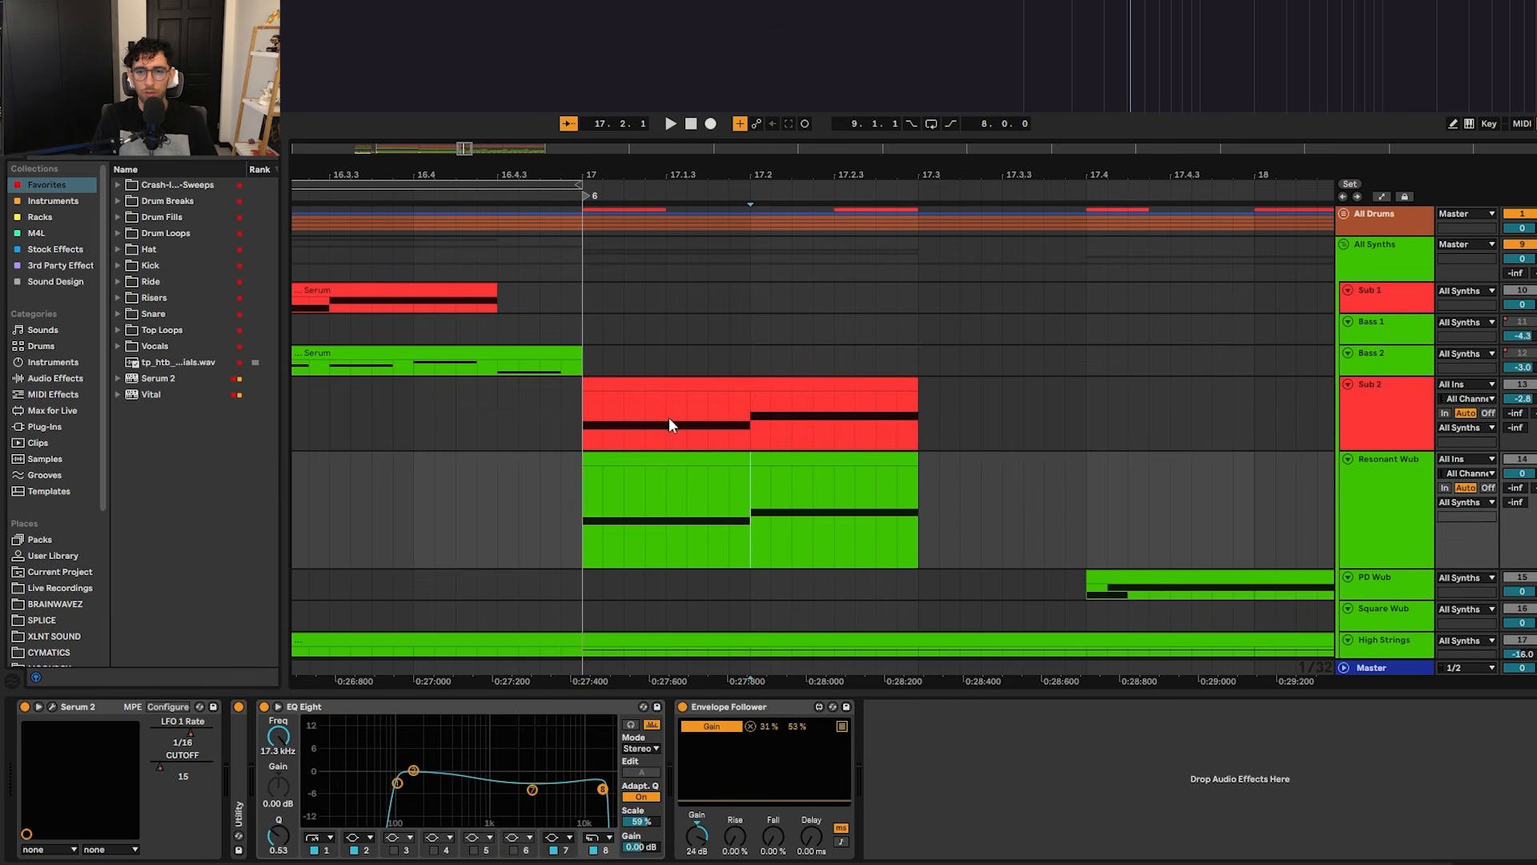
click(599, 405)
key(space)
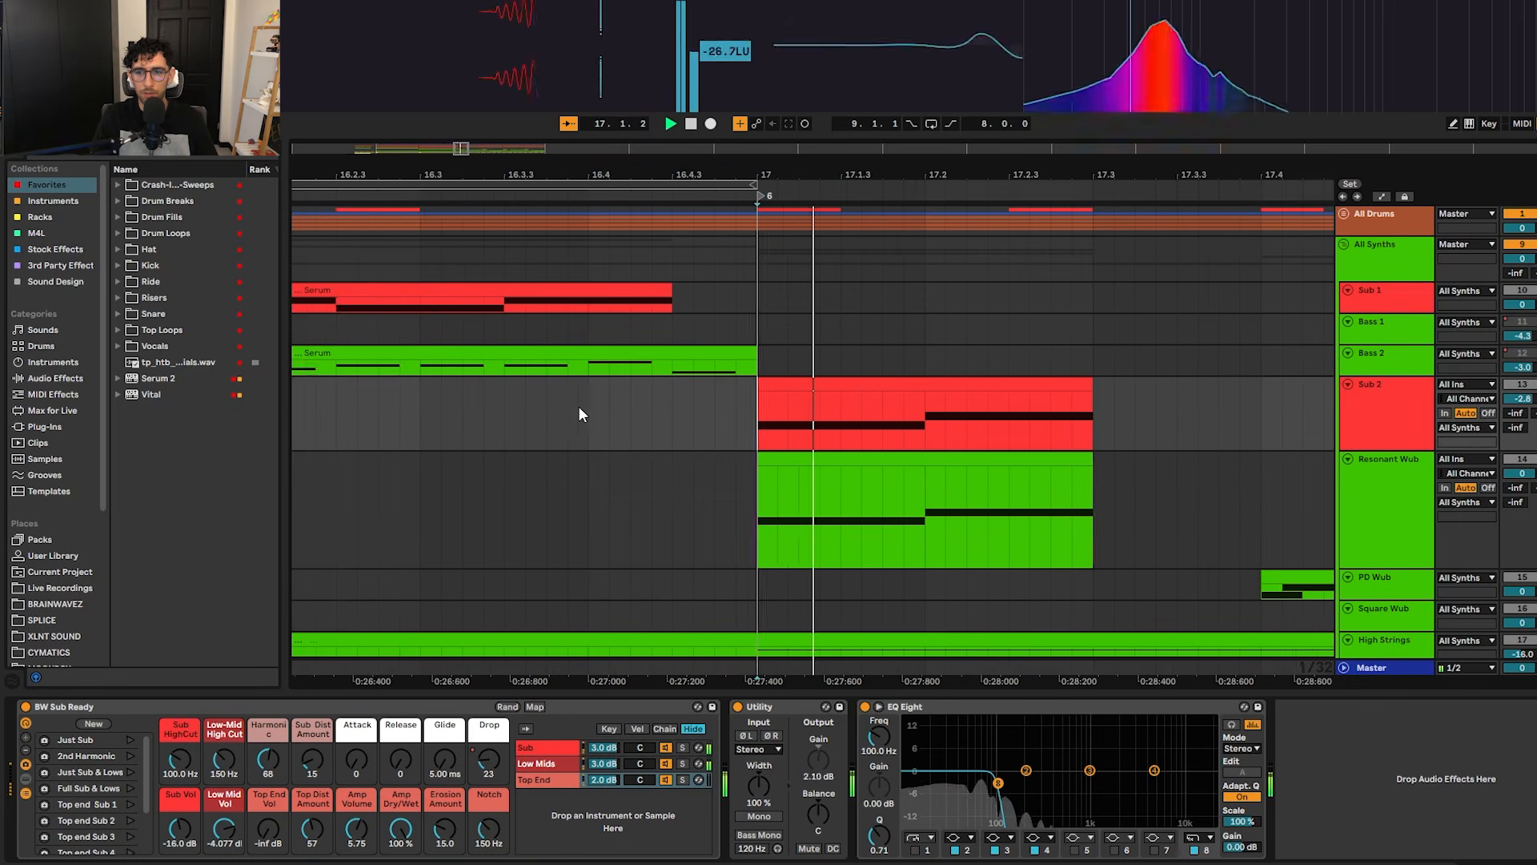
key(space)
Step: Open the SPAN analyzer on the Master track and play bar 17 to view its spectrum
click(1375, 655)
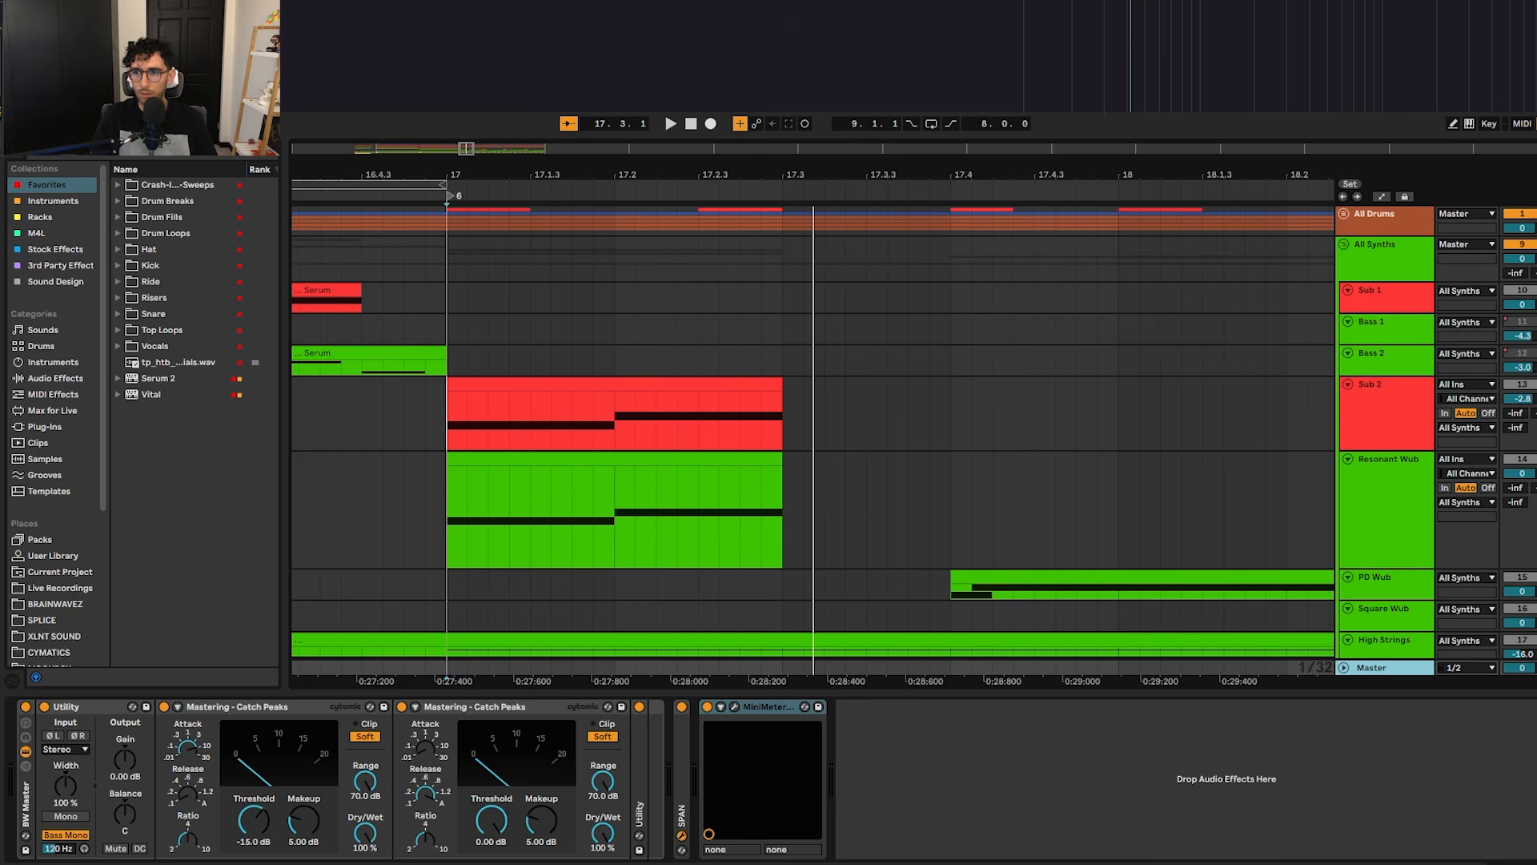
drag(1521, 56, 1162, 150)
key(space)
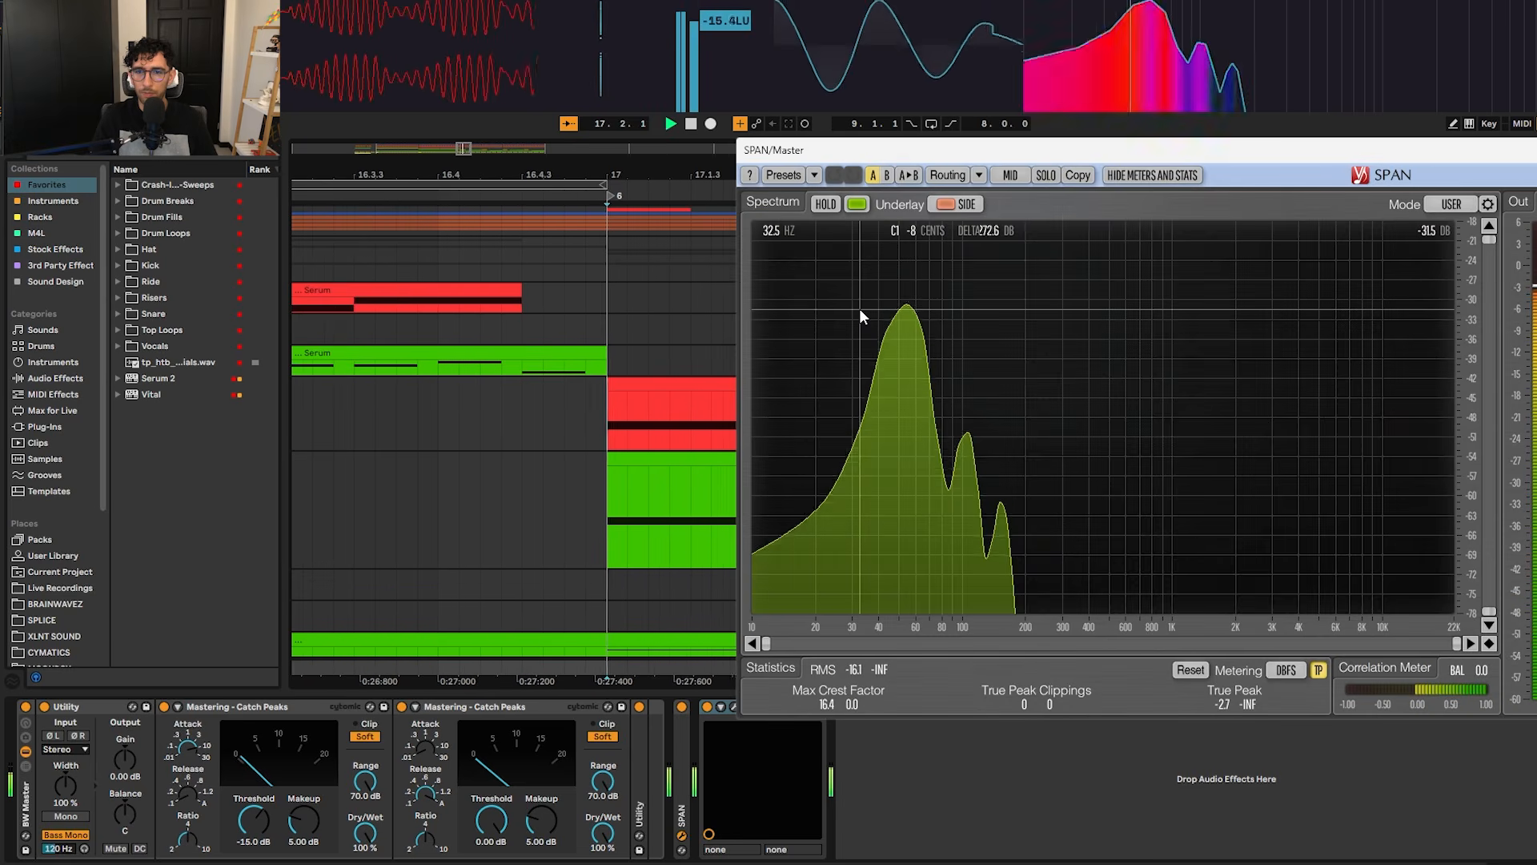
key(space)
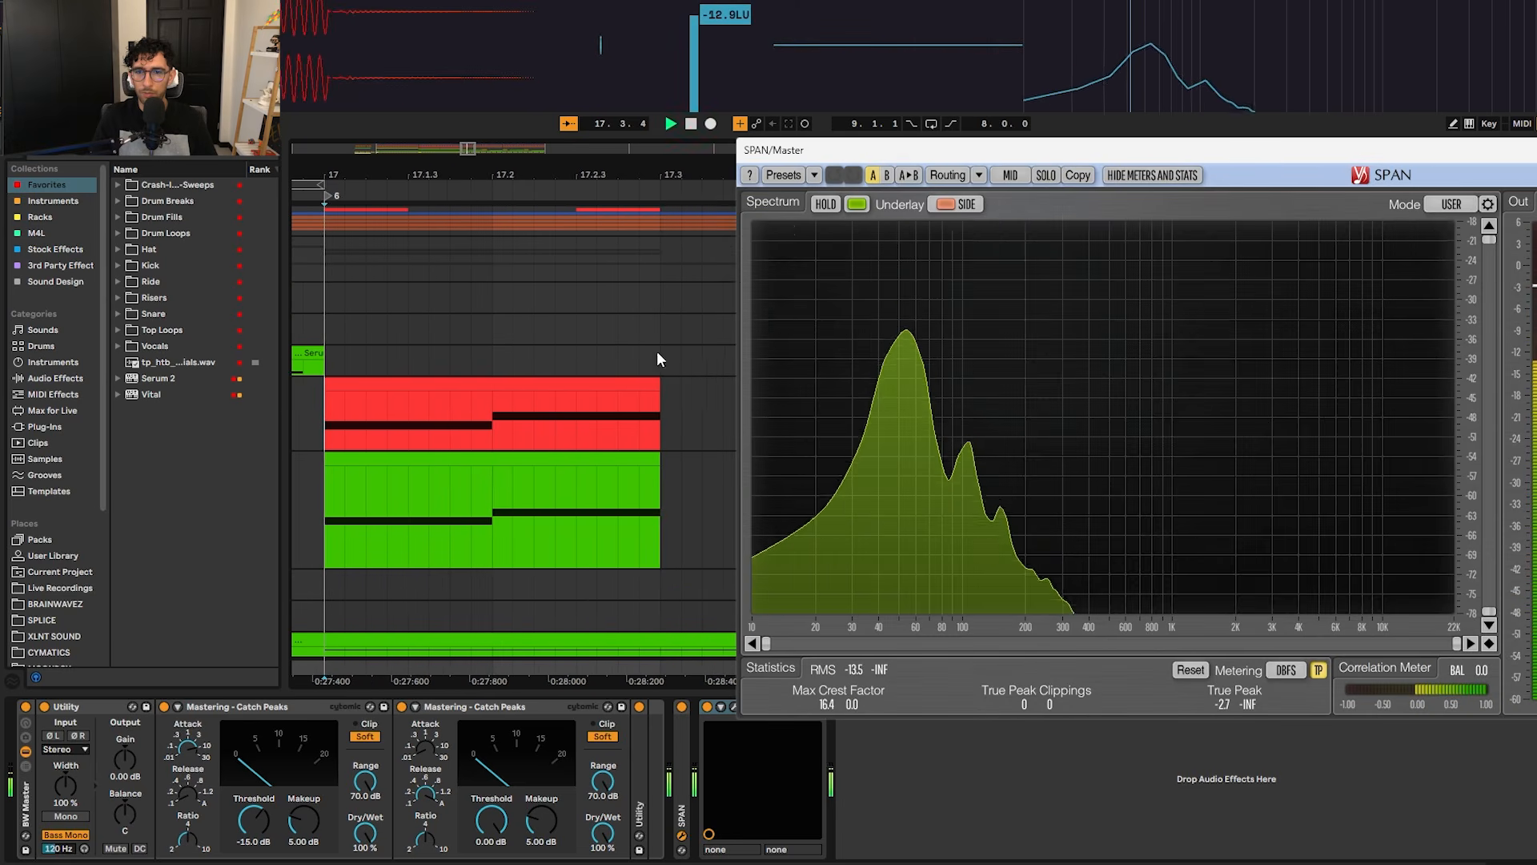
Step: Compare the Sub 2 clip at bar 17 with its Utility bypassed and active, viewing the bypassed spectrum in SPAN
click(391, 385)
drag(910, 152, 944, 150)
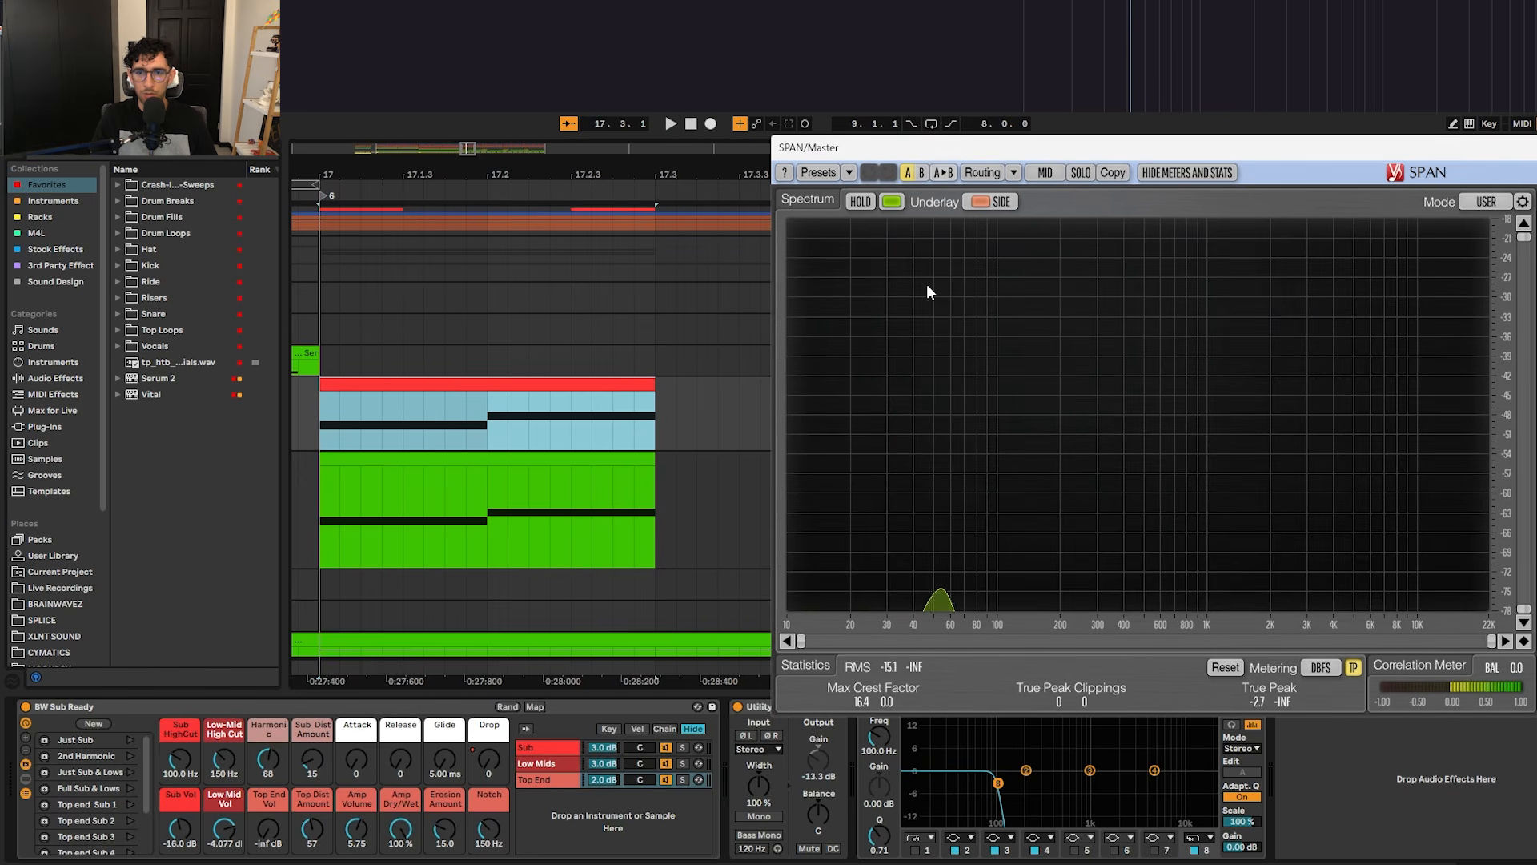
click(737, 706)
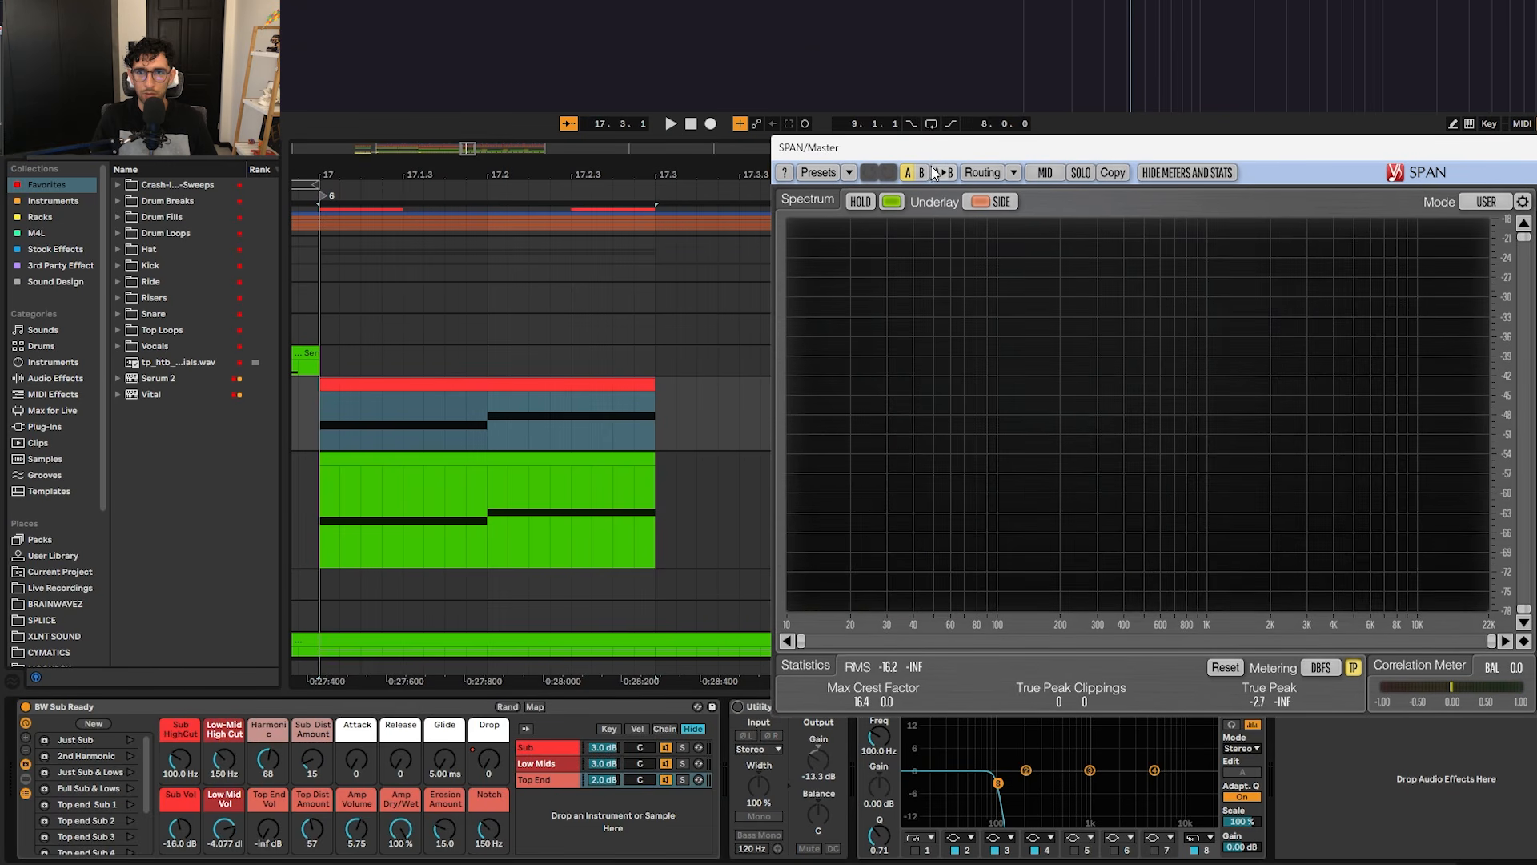
click(370, 386)
key(space)
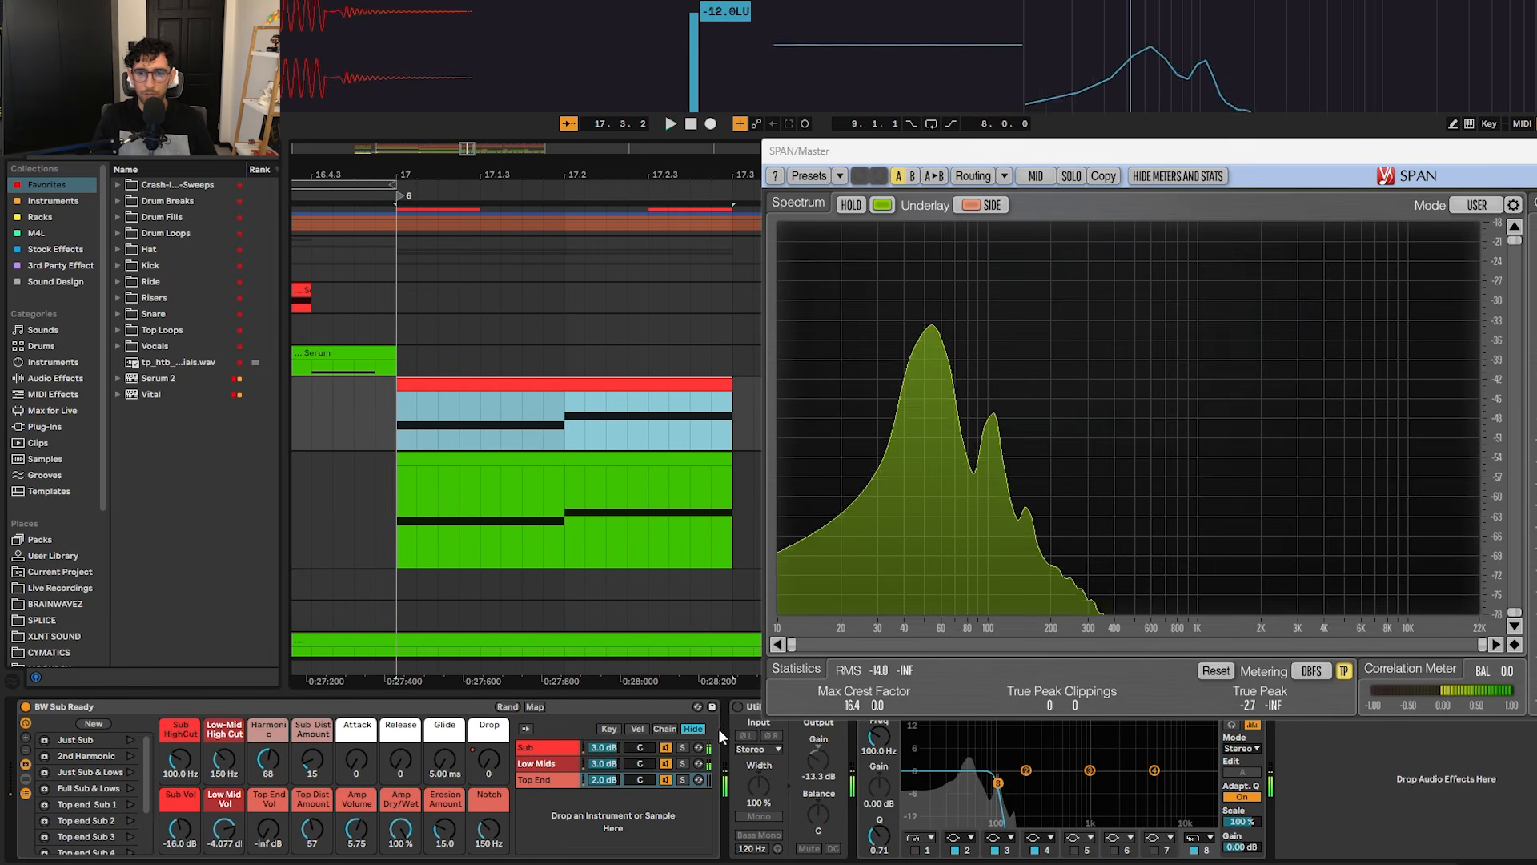
click(738, 706)
click(408, 407)
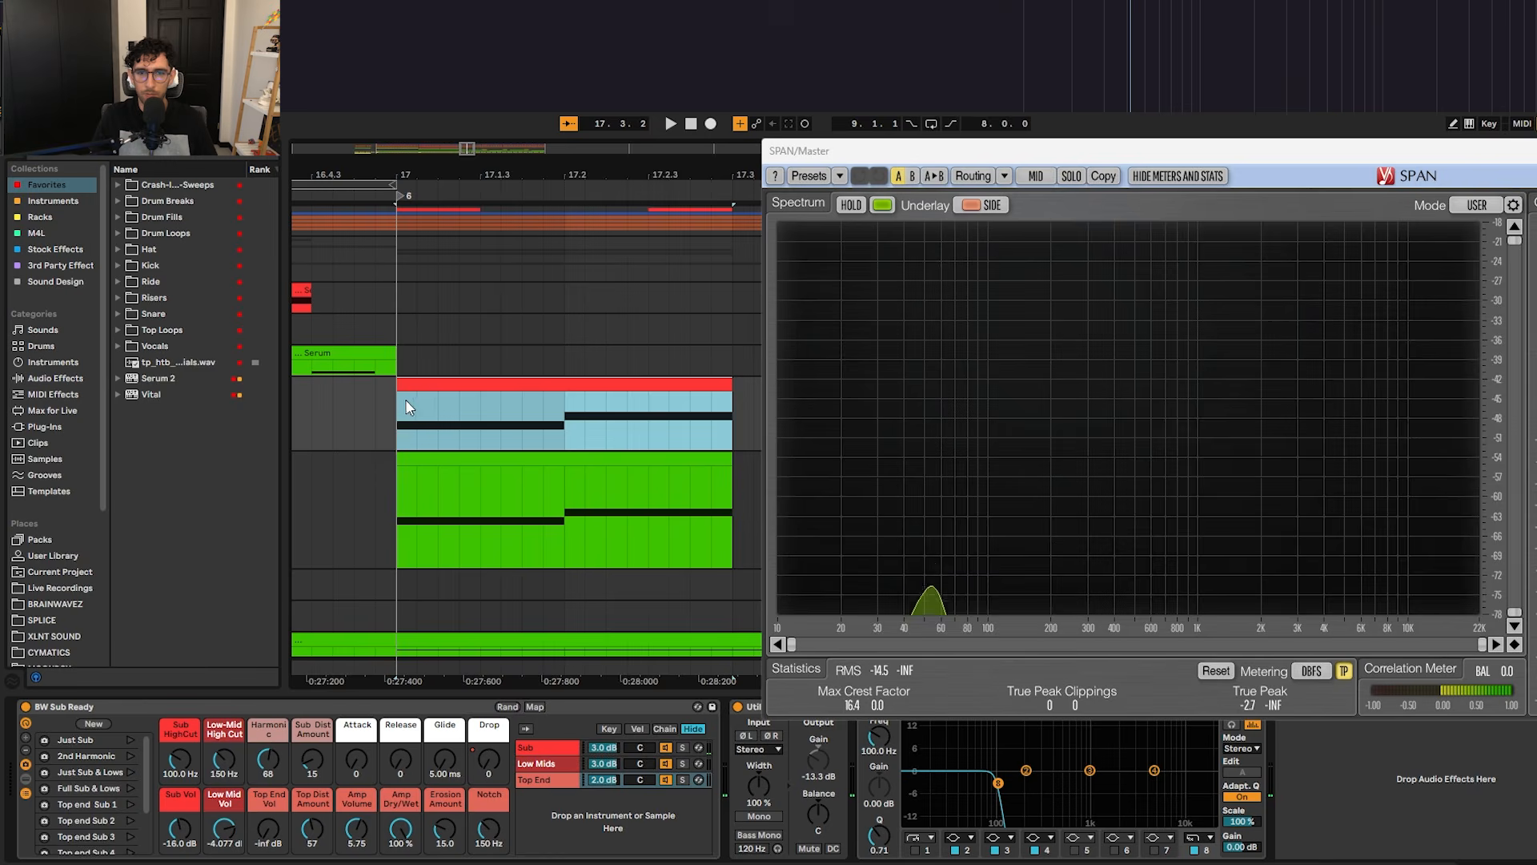
click(399, 399)
key(space)
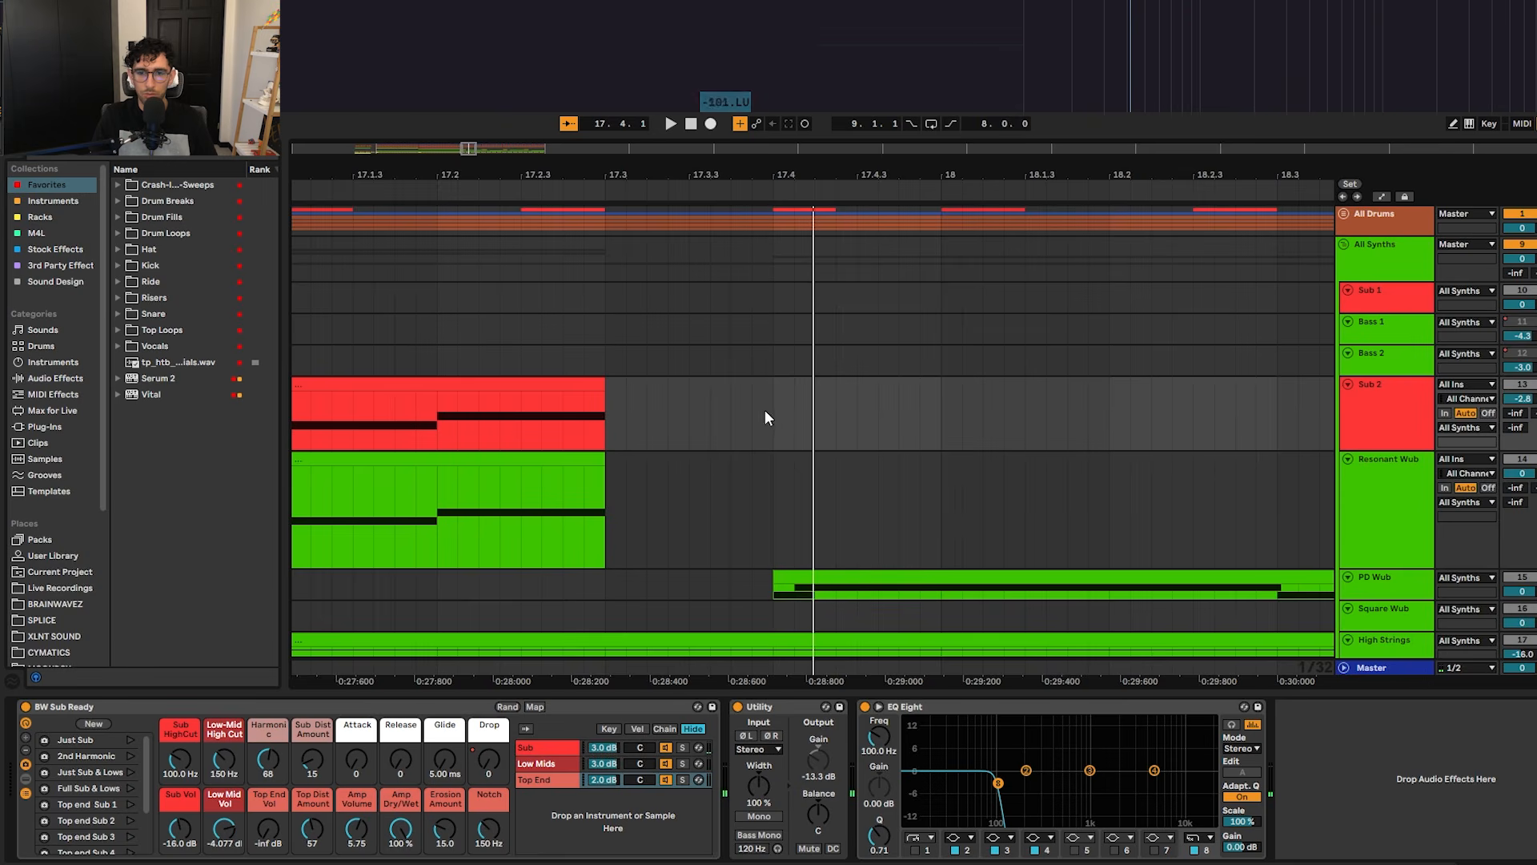
Step: Play the Sub 2 clip at bar 17 again and examine how its Utility gain moves
scroll(760, 410, down, 3)
click(1363, 411)
drag(686, 405, 537, 405)
key(space)
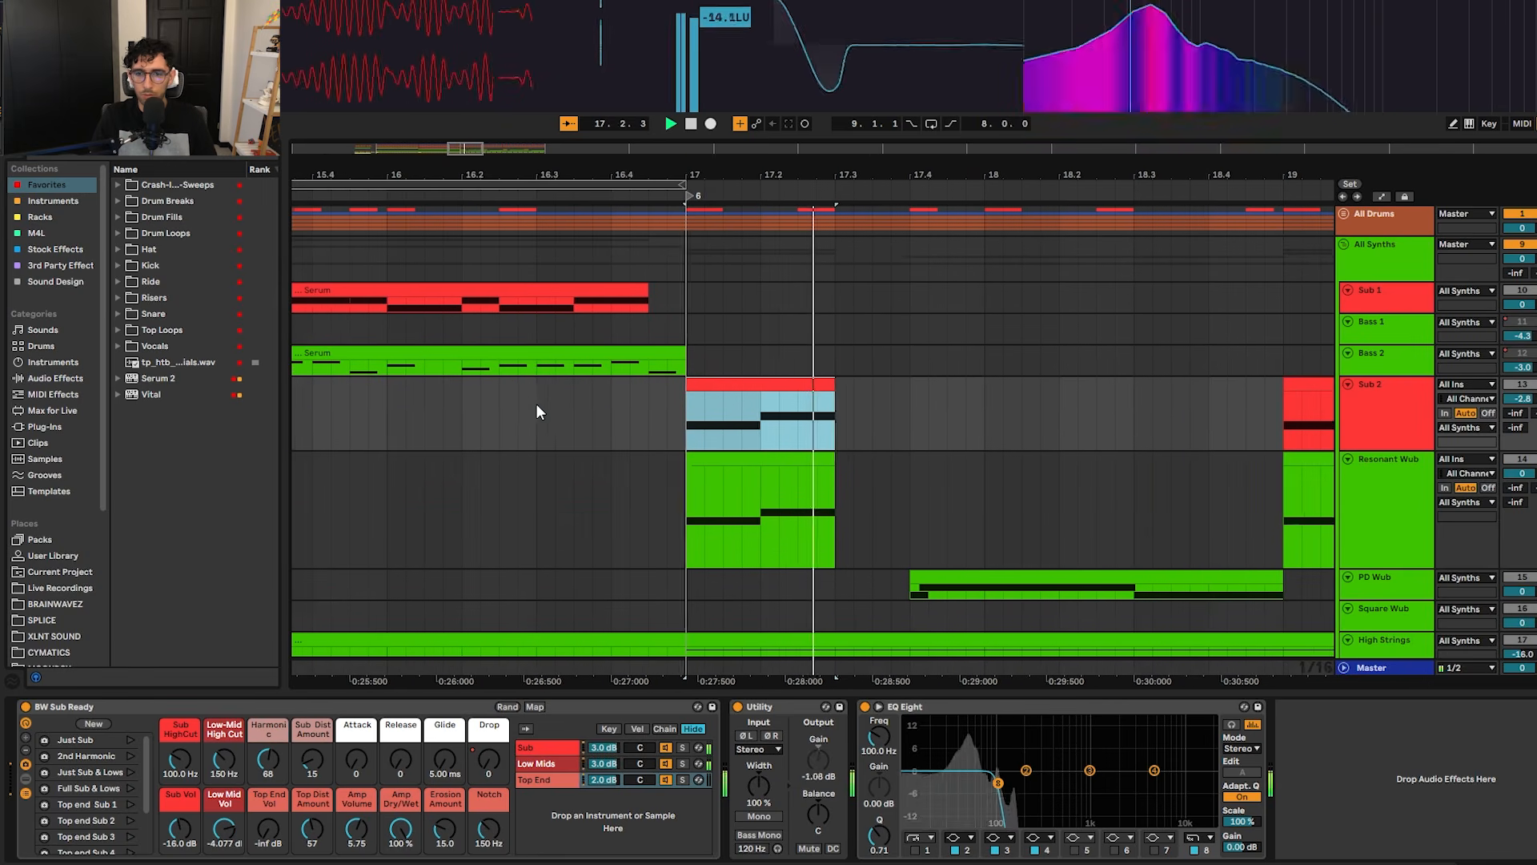
key(space)
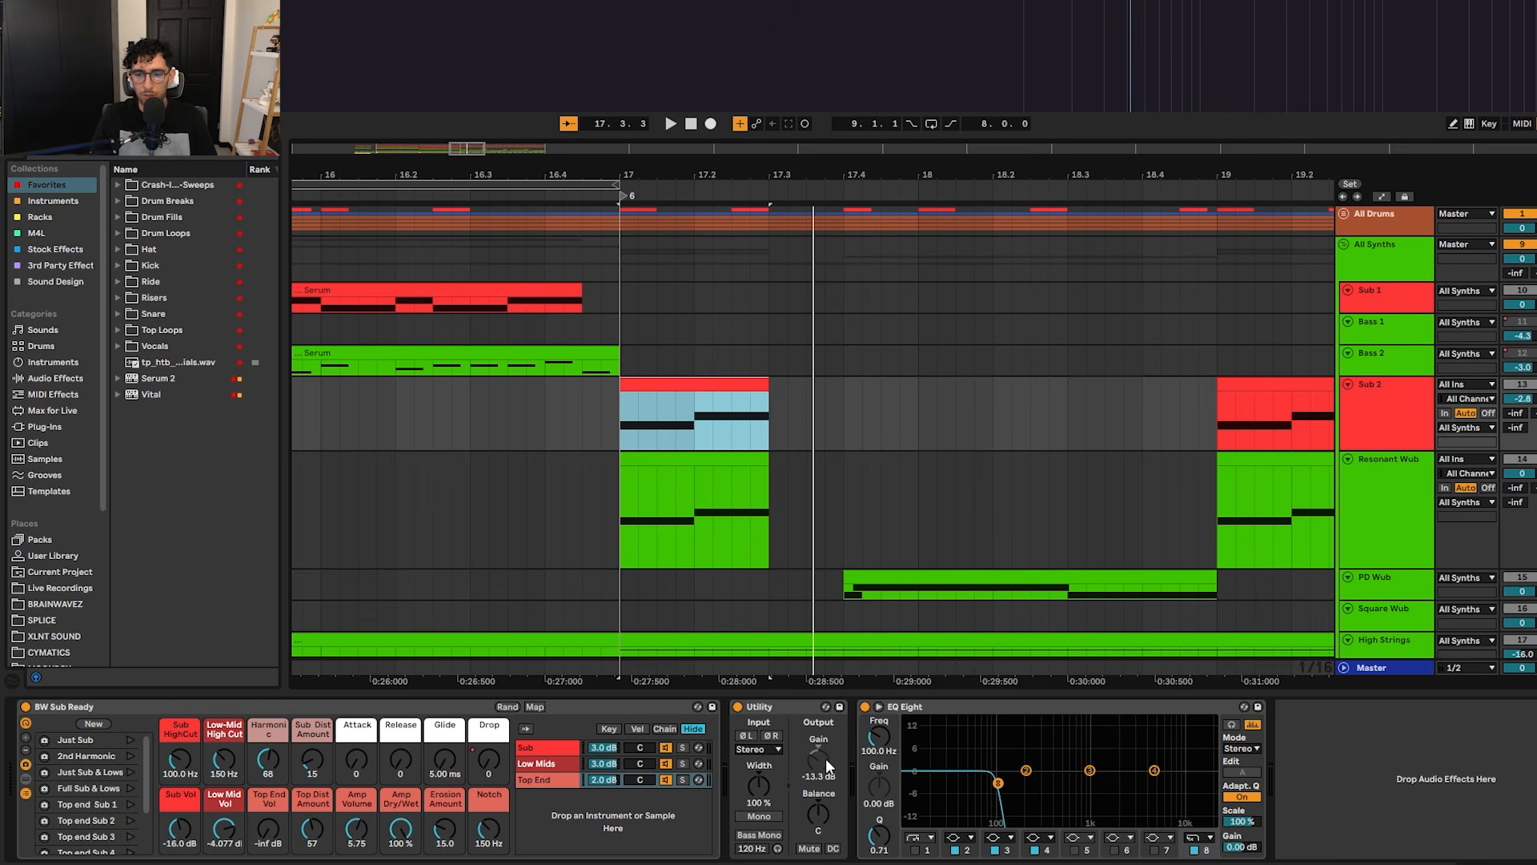
key(space)
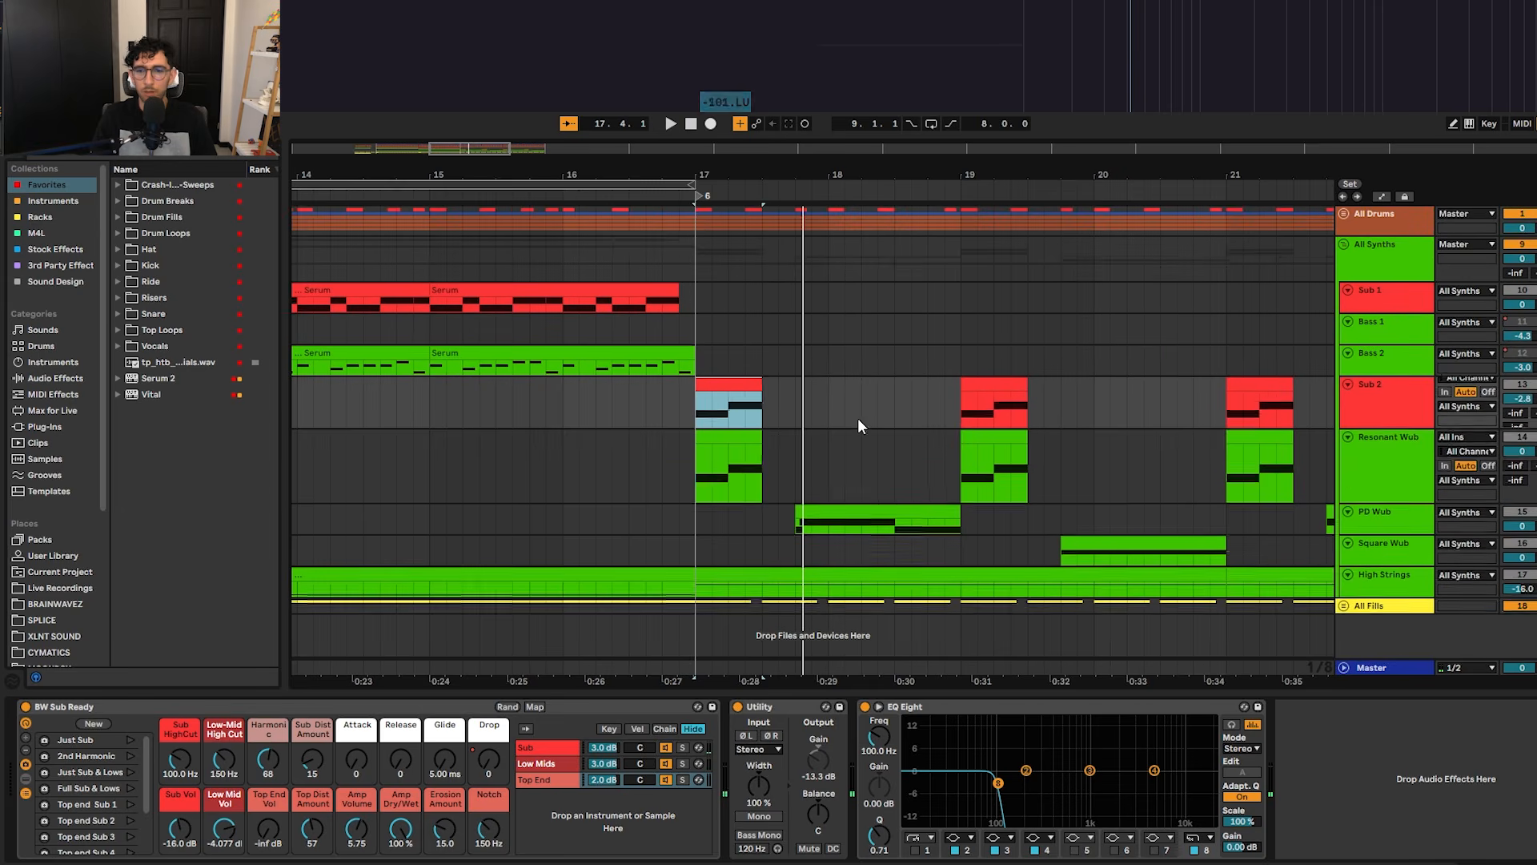
Step: Reduce the Sub 2 and Resonant Wub track heights and select the PD Wub track to show its devices
scroll(857, 420, right, 2)
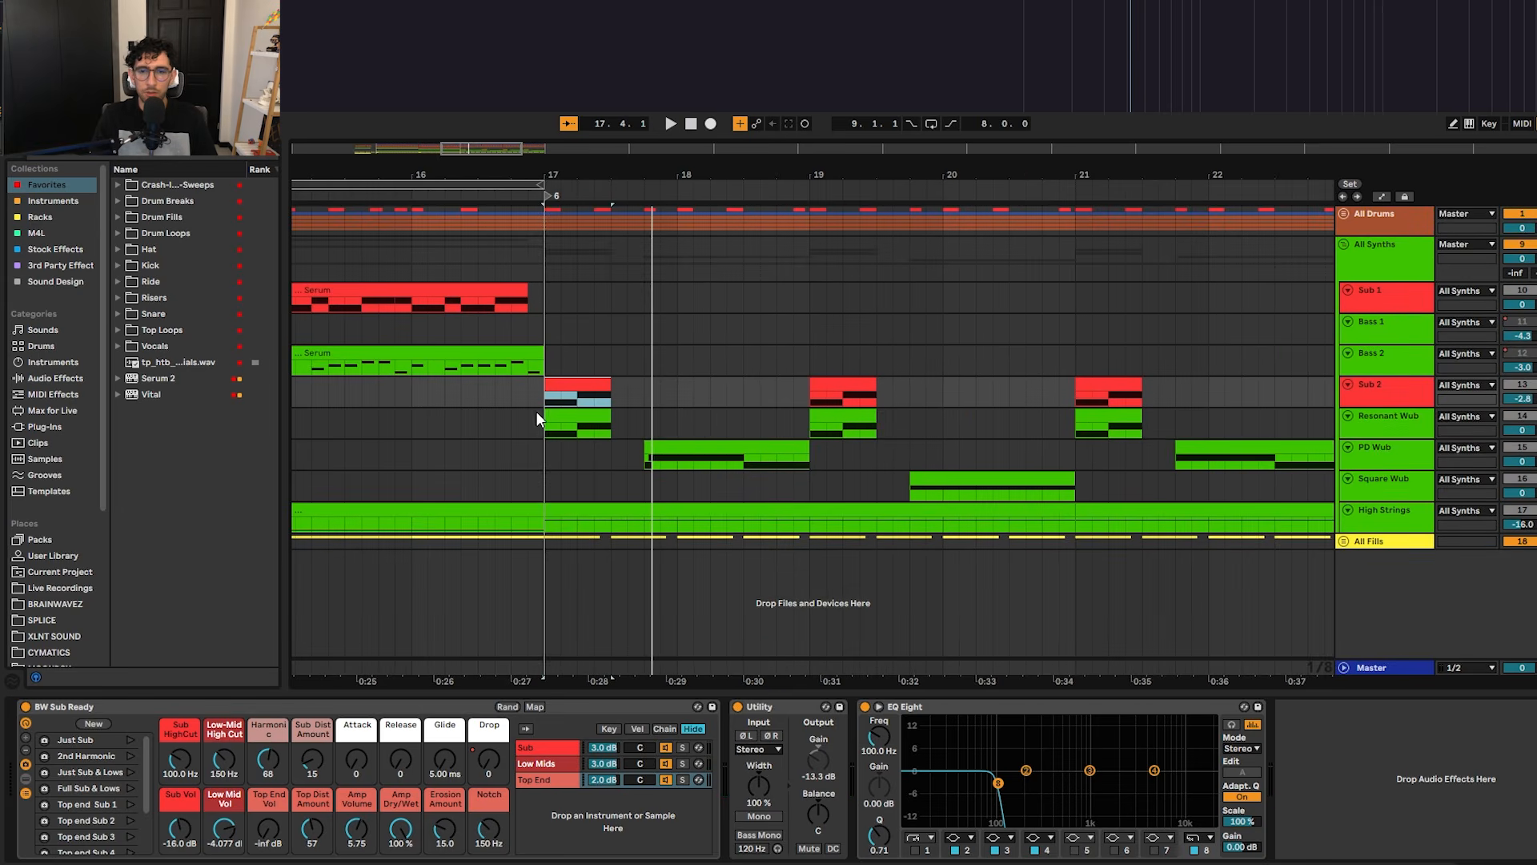
click(644, 434)
click(724, 453)
click(1425, 458)
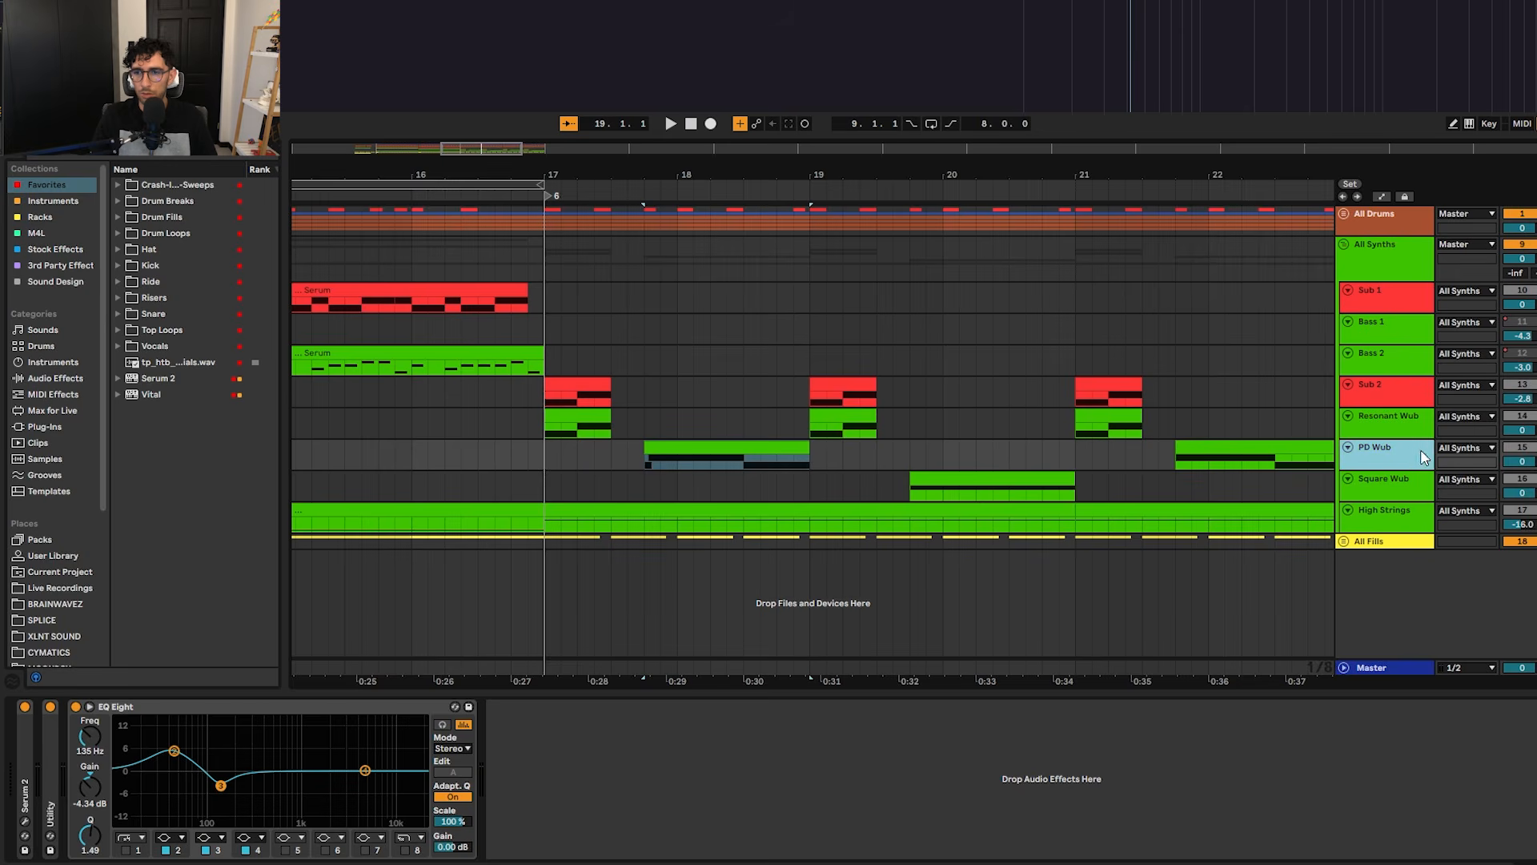
Step: Play the PD Wub clip and open the track's Serum 2 to examine OSC A's PD (B) warp
key(space)
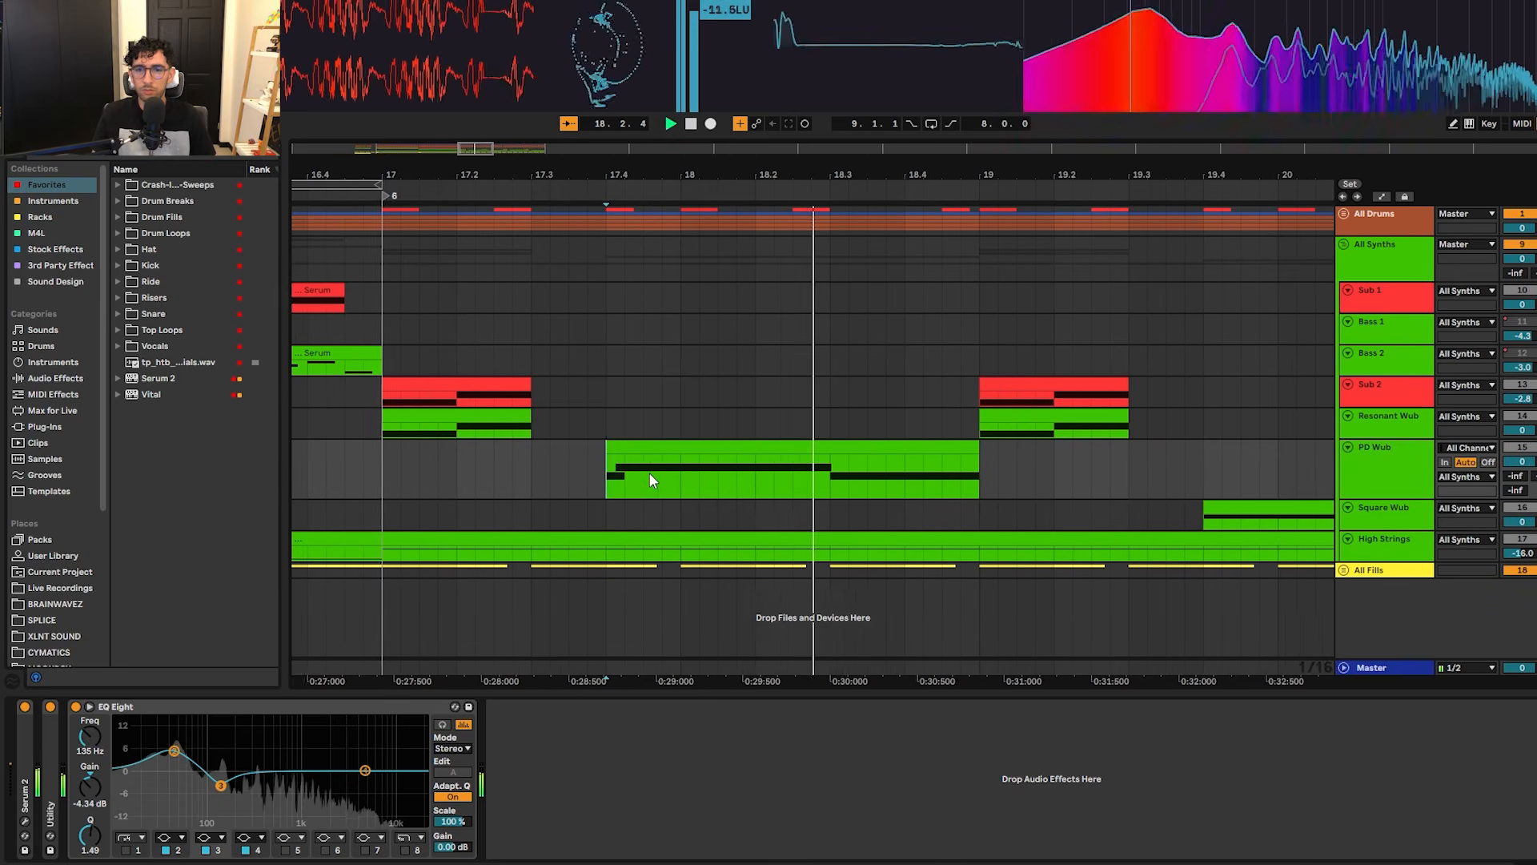
click(25, 821)
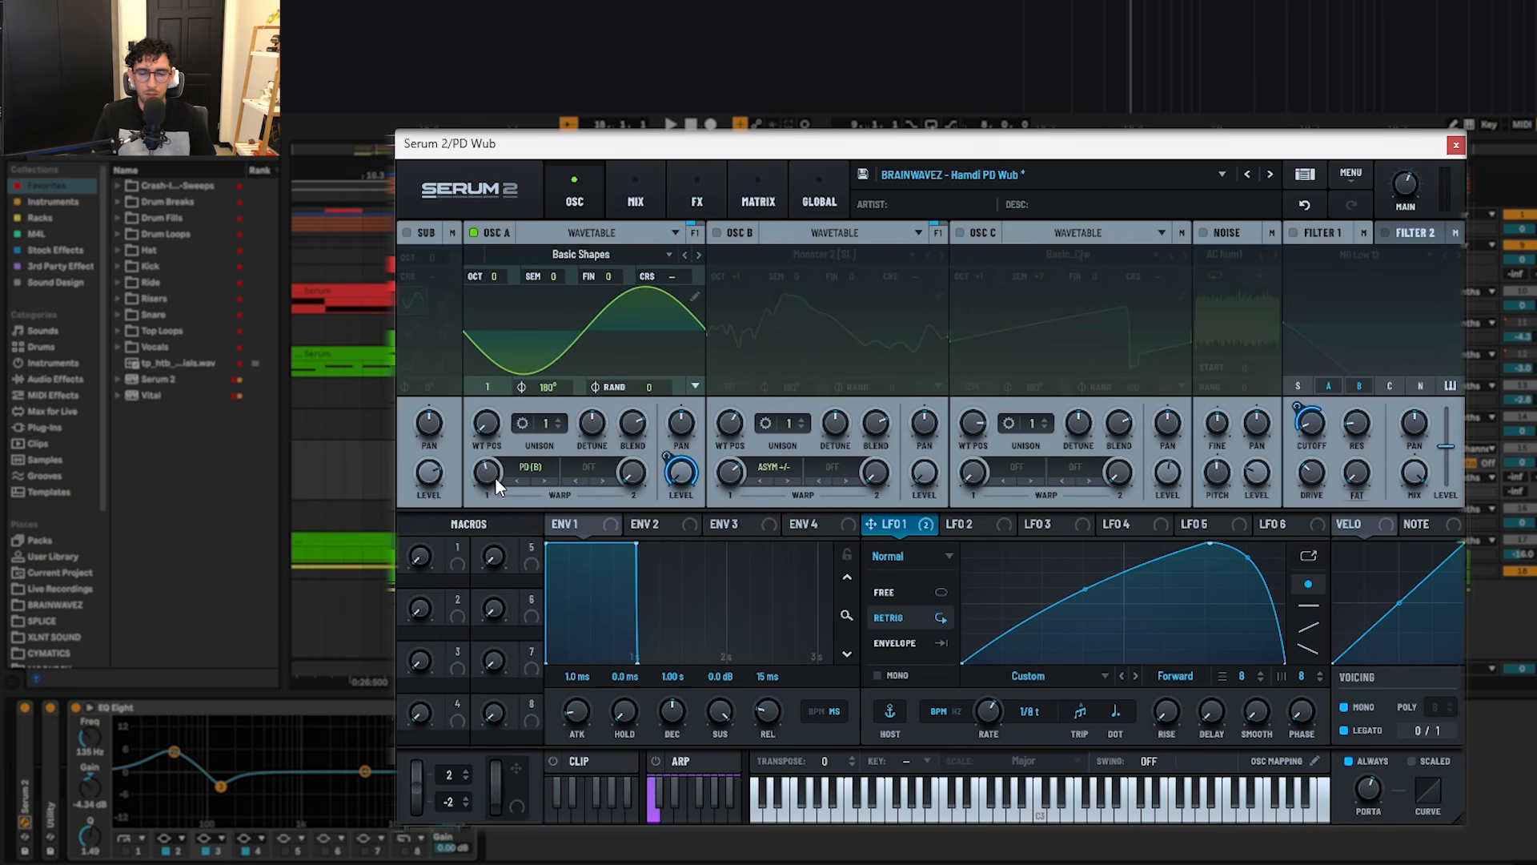
mouse_move(507, 470)
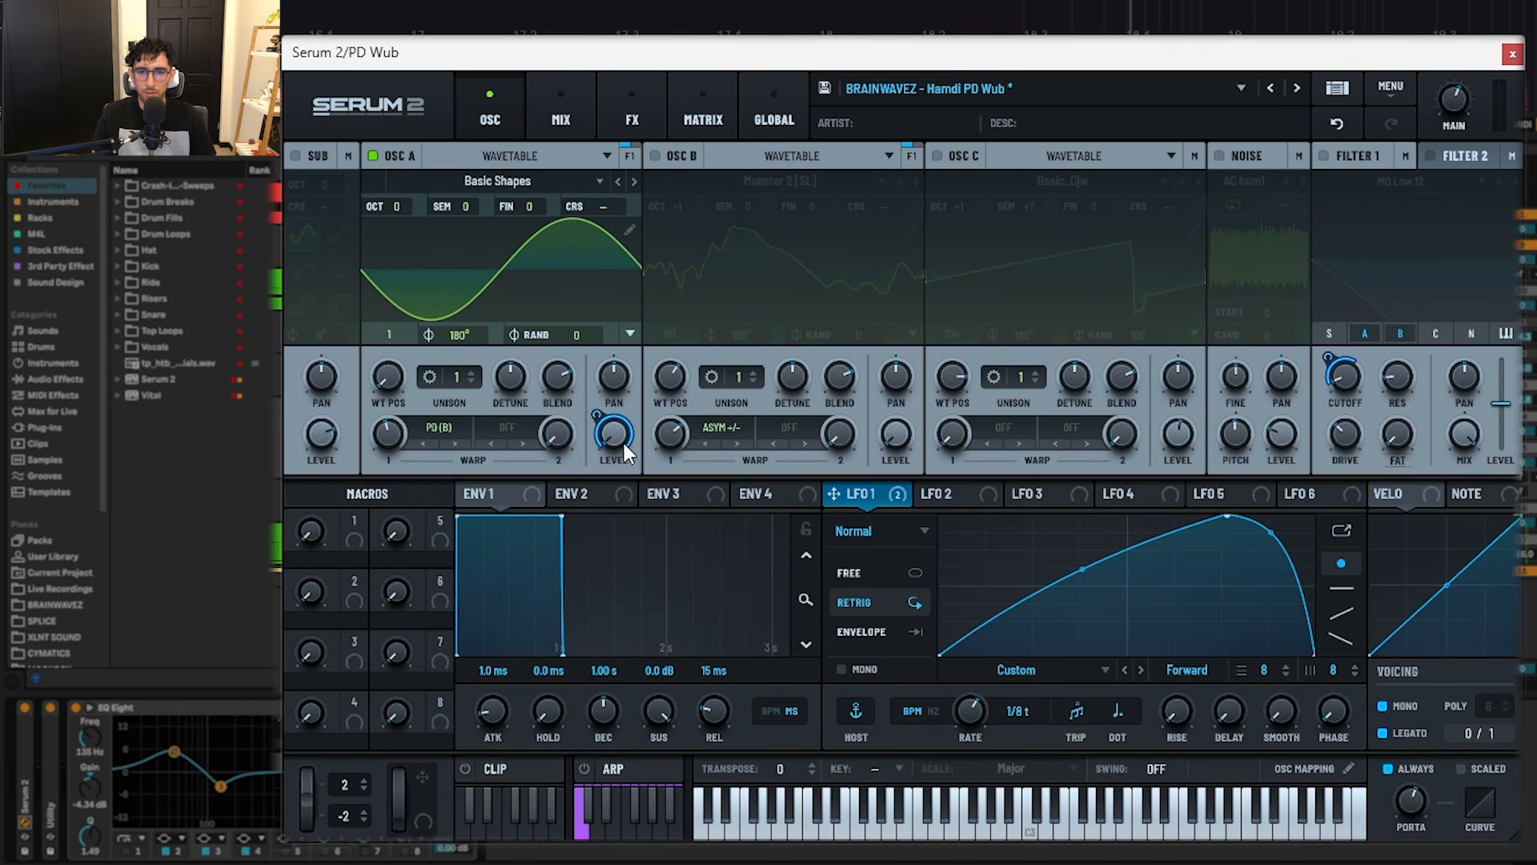
Step: Enable OSC B with the Monster 2 wavetable, check its Asym +/- warp mode, and play the PD Wub clip
click(655, 156)
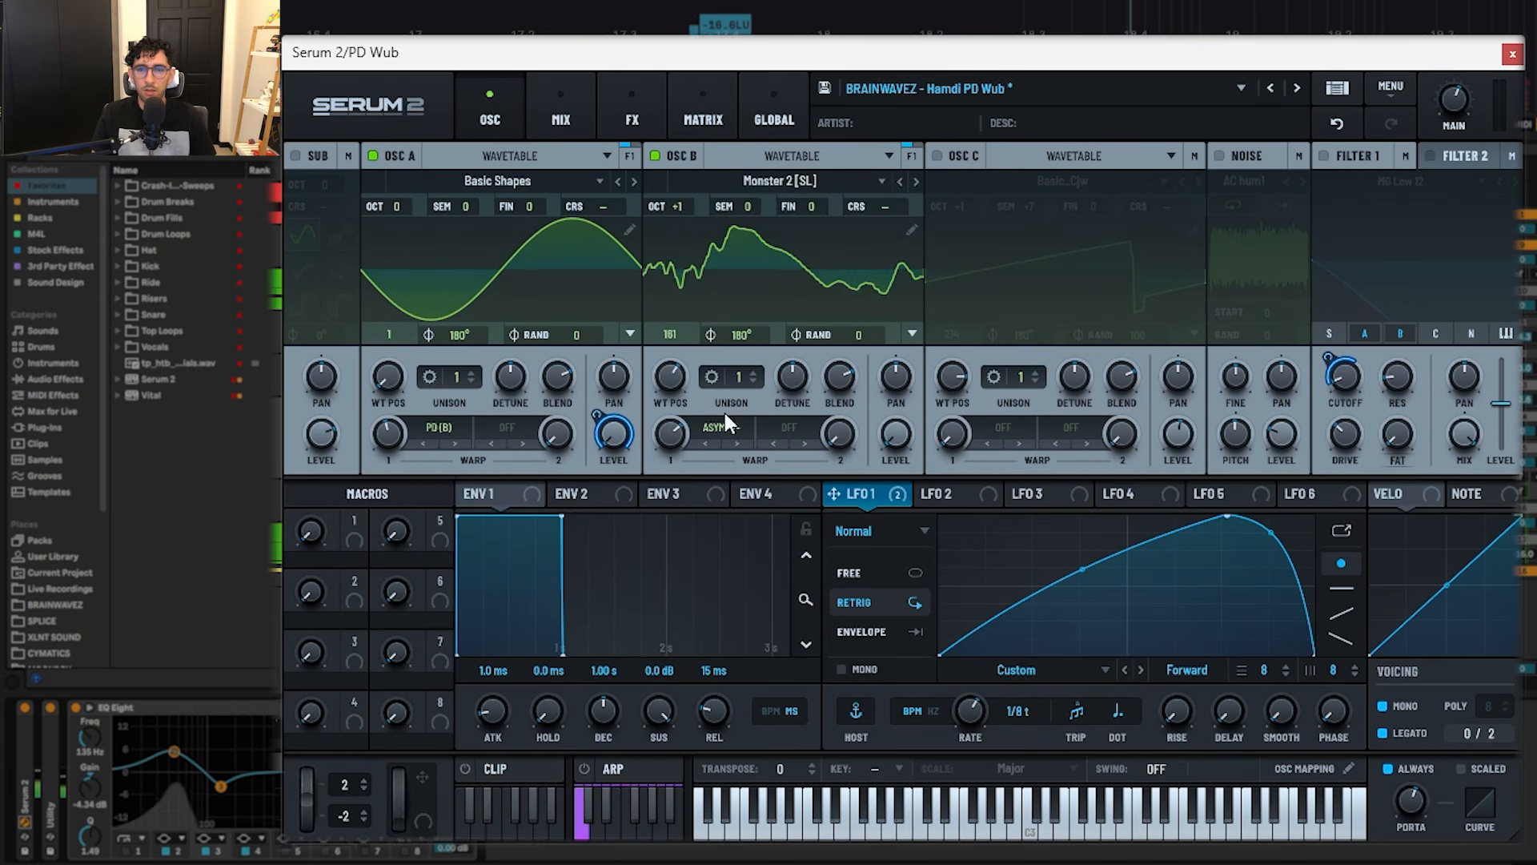
click(751, 182)
click(748, 181)
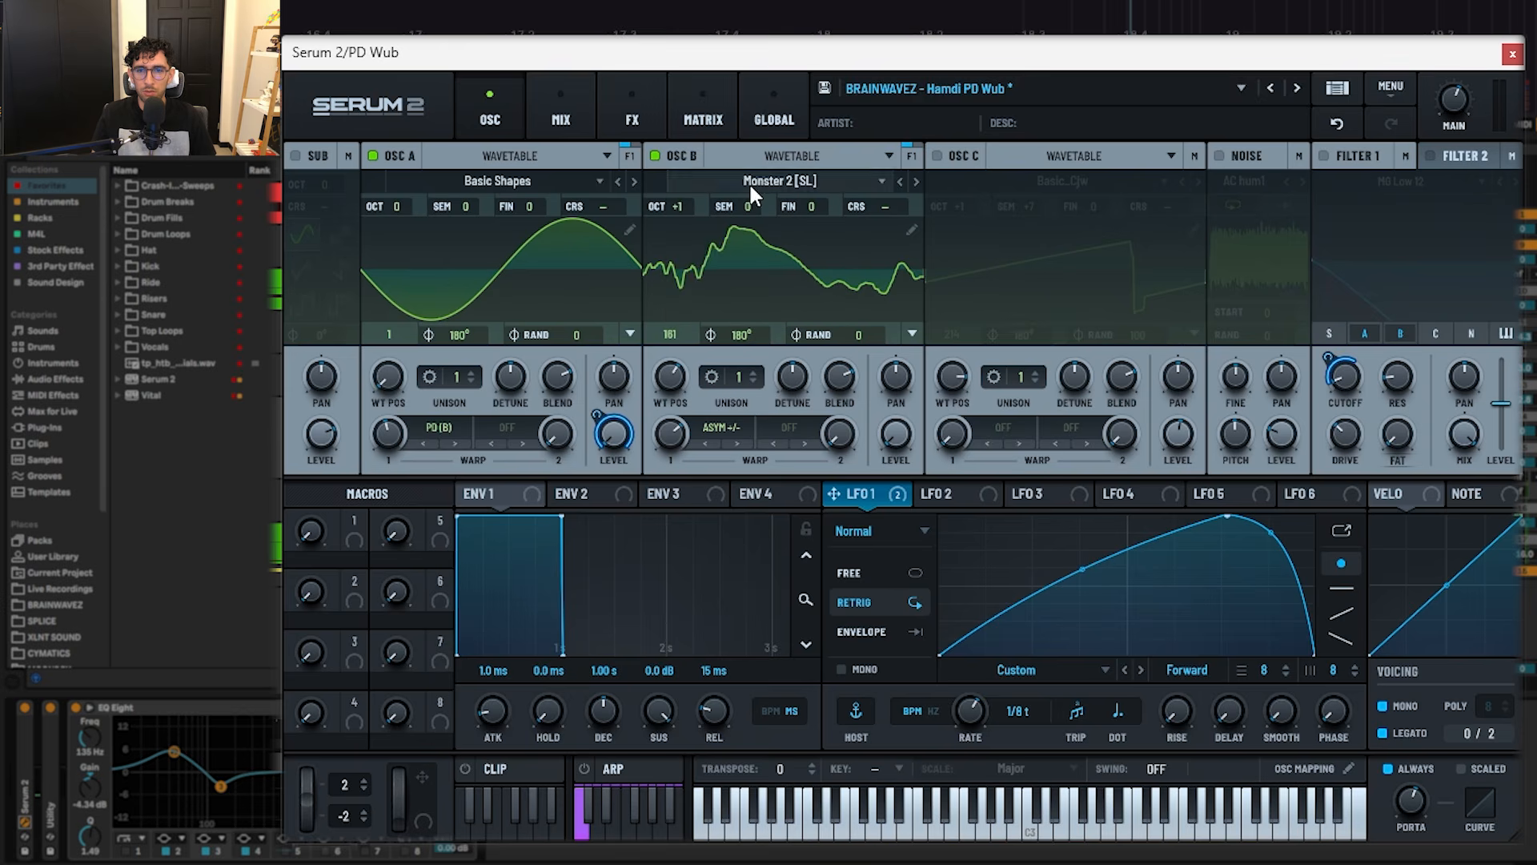
click(738, 430)
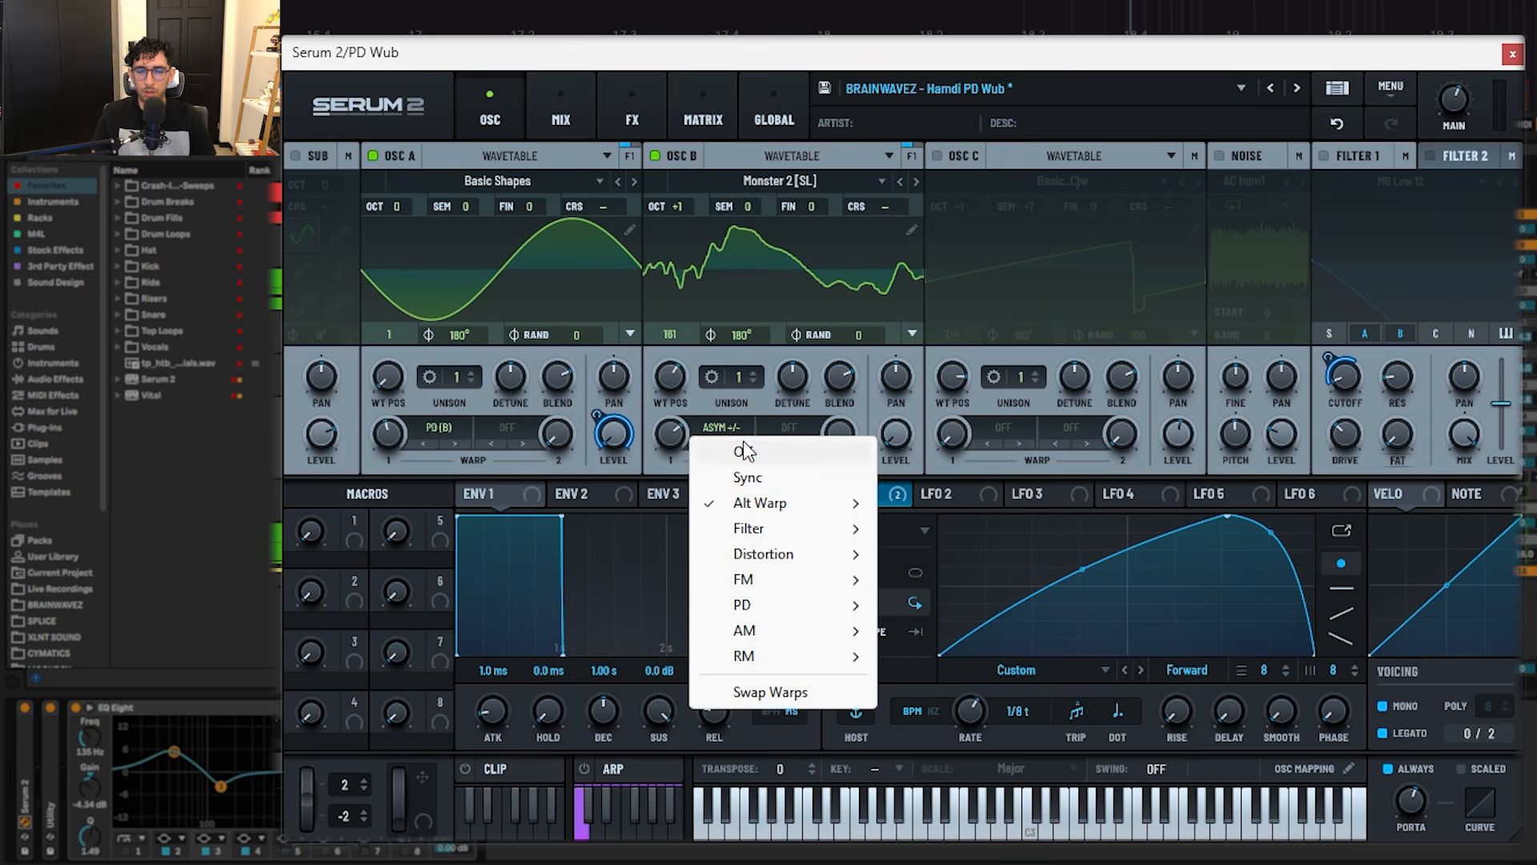
mouse_move(841, 502)
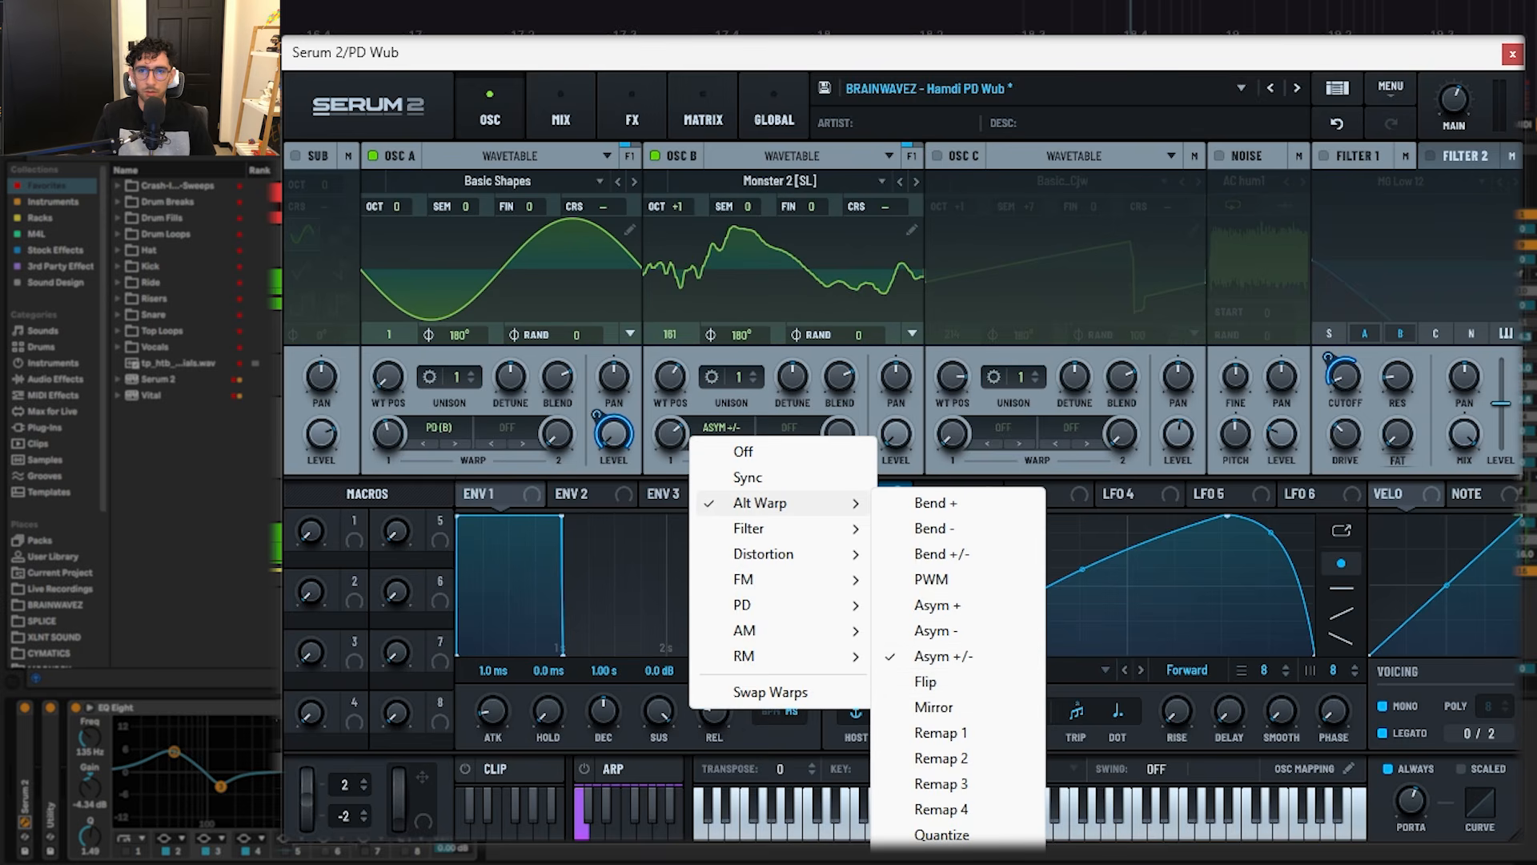
click(884, 54)
key(space)
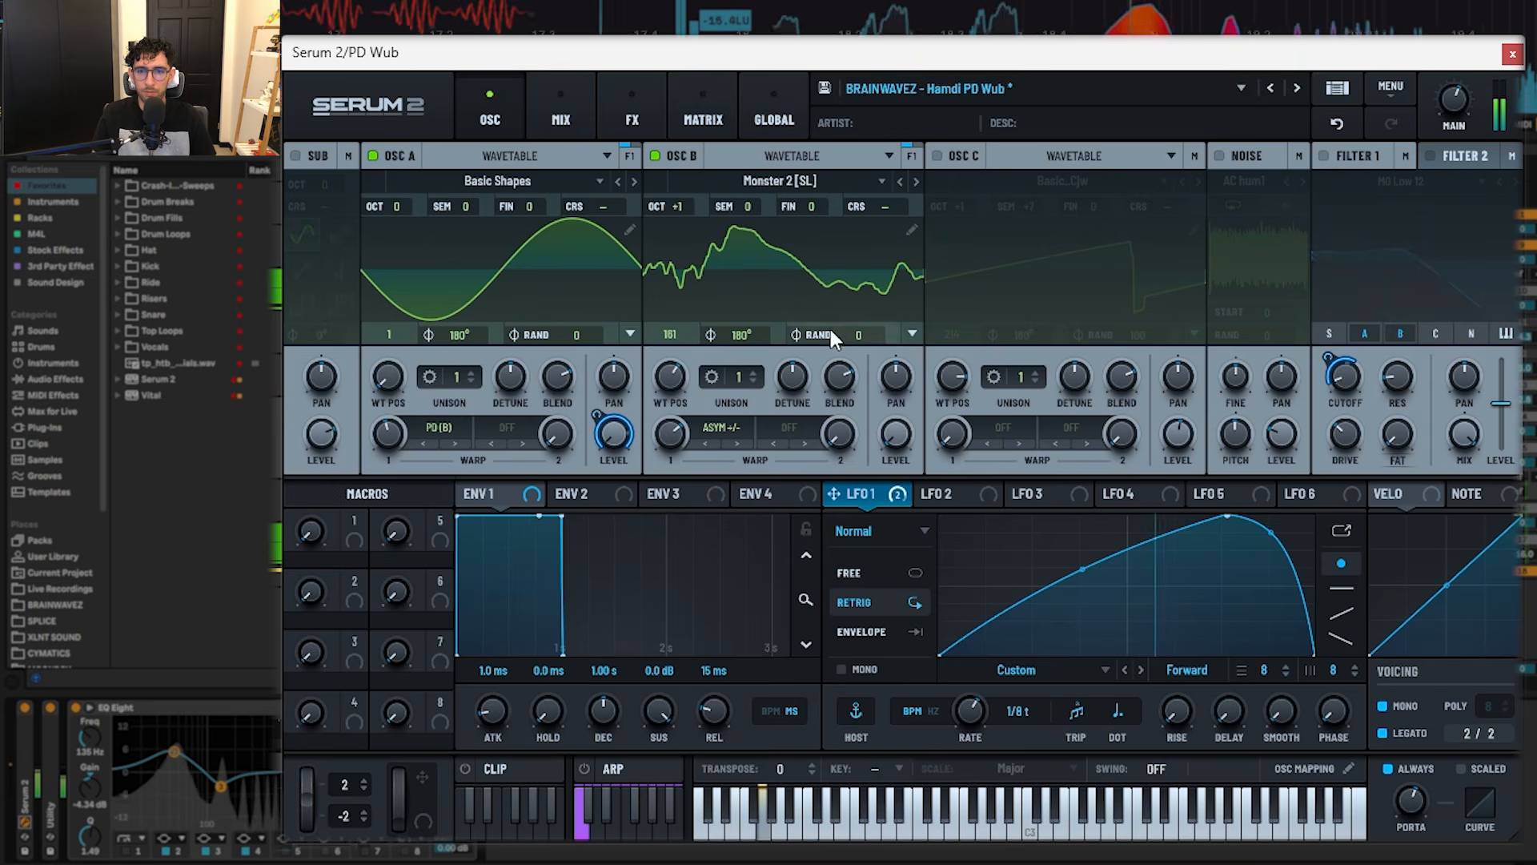
Step: Try Filter 1 switched on with OSC A's PD (B) warp raised to 70%, and undo the change
click(1324, 156)
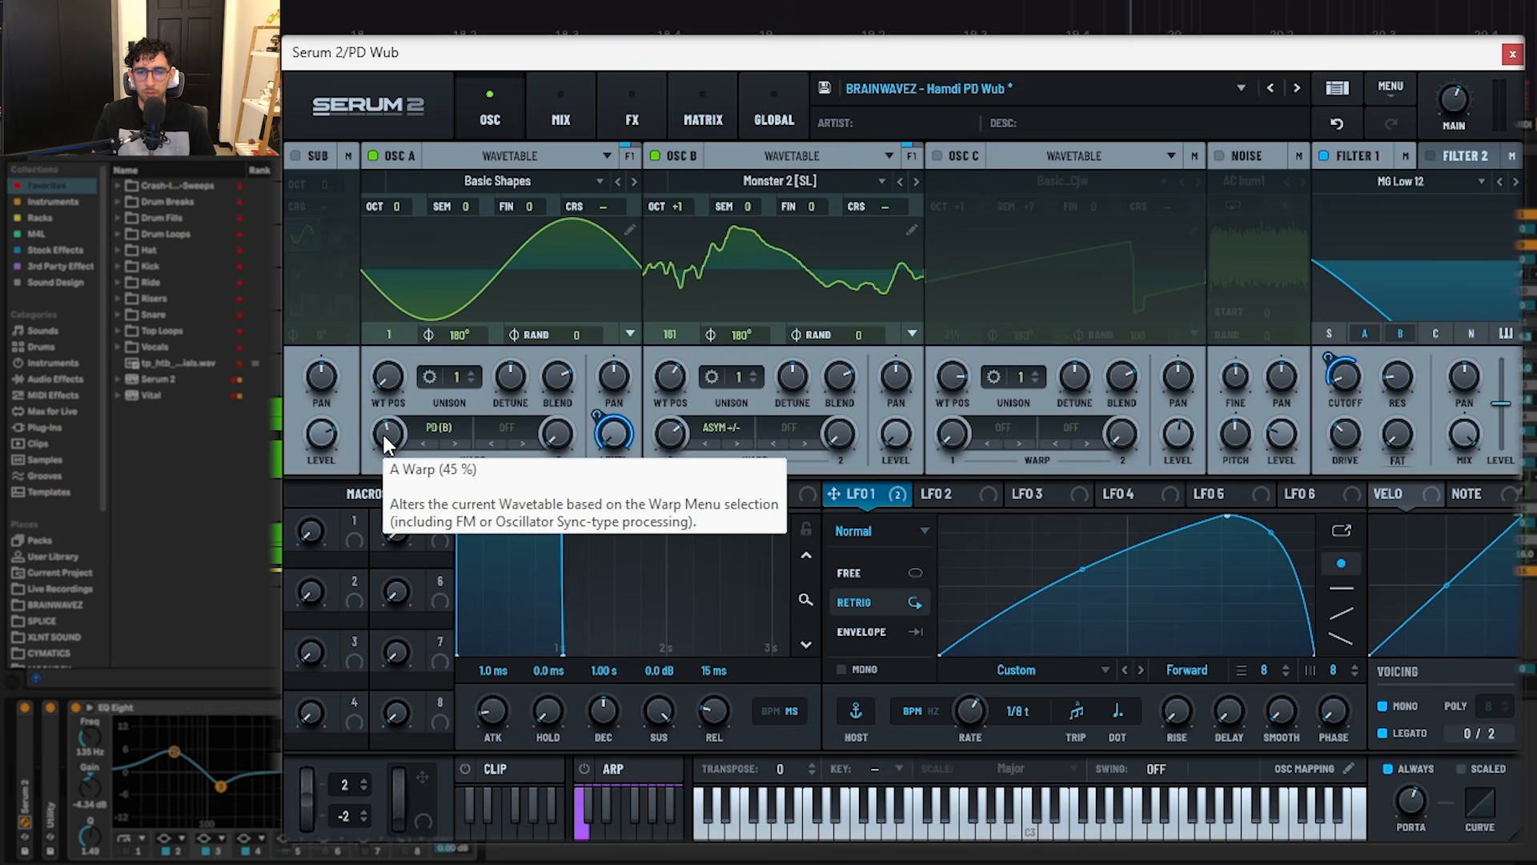
drag(386, 443, 392, 381)
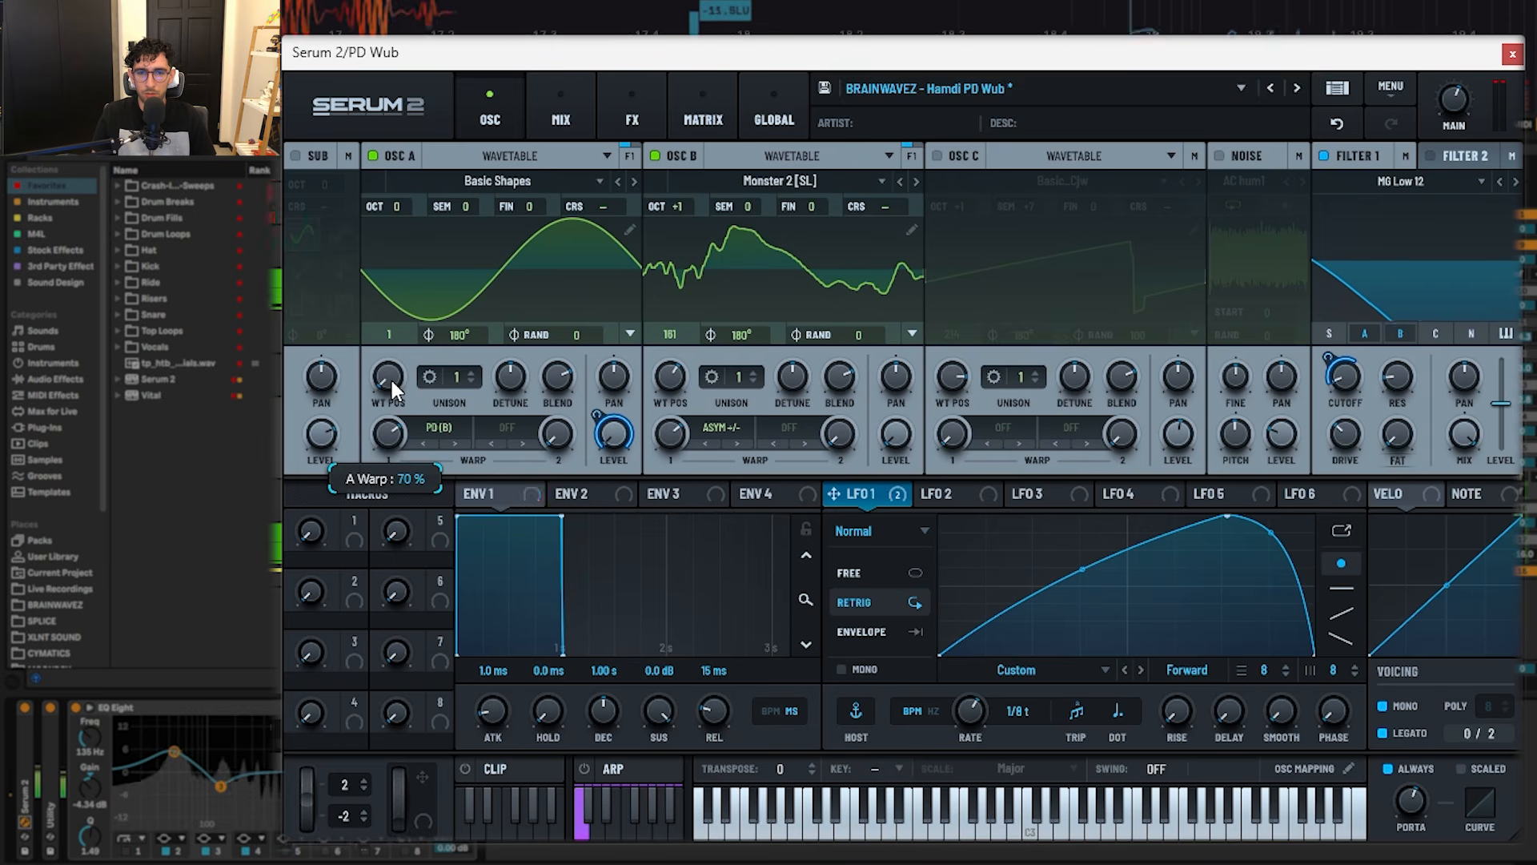
click(1337, 124)
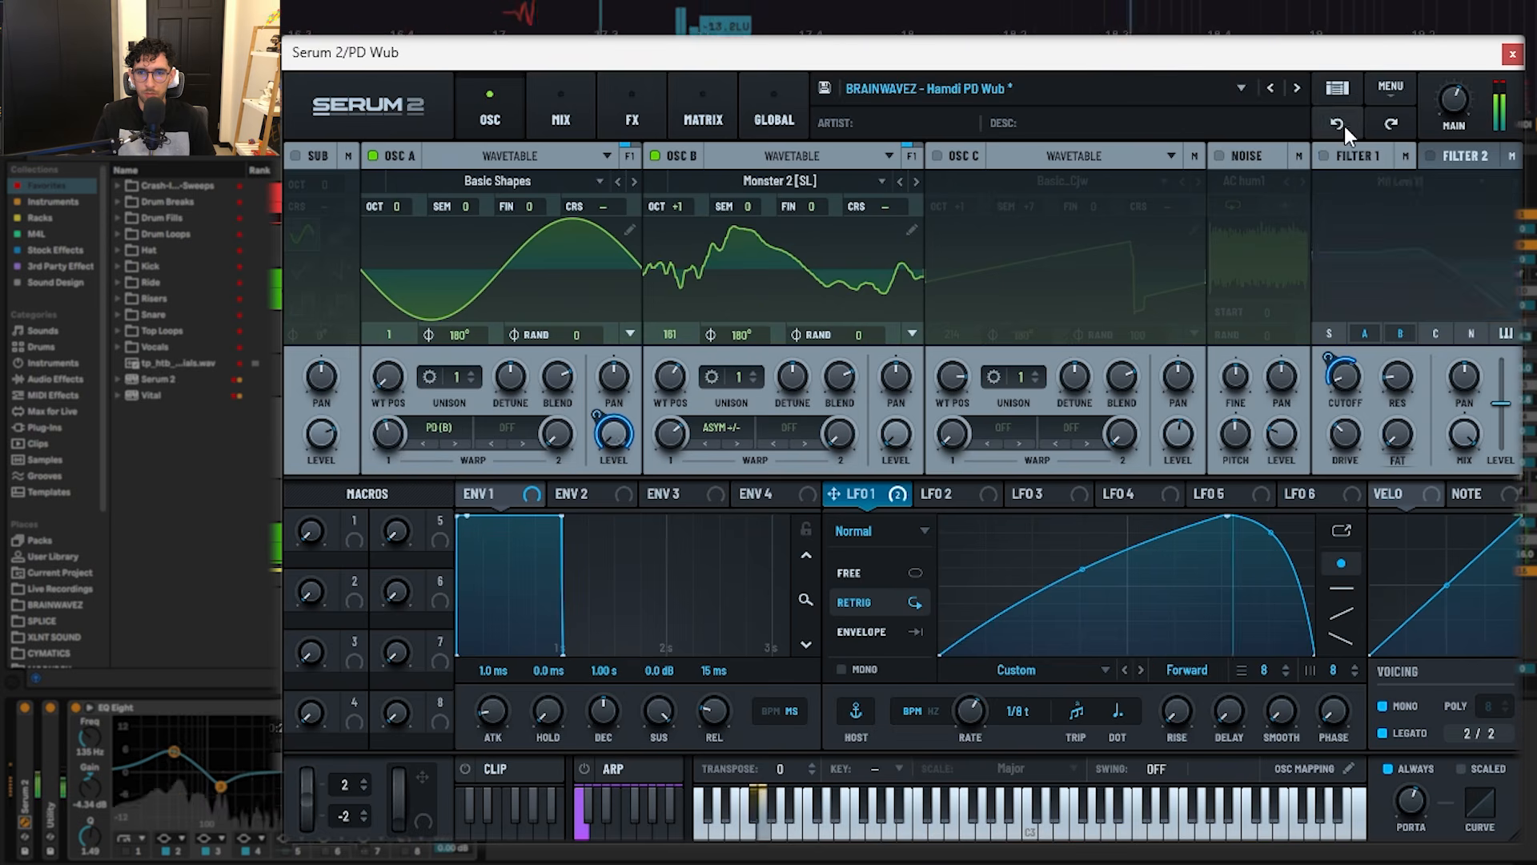
Step: Activate PD Wub's Softclip distortion, multiband compressor, Hyper/Dimension, Diode 2 distortion and Diffusor filter one by one while auditioning the effects chain
click(632, 116)
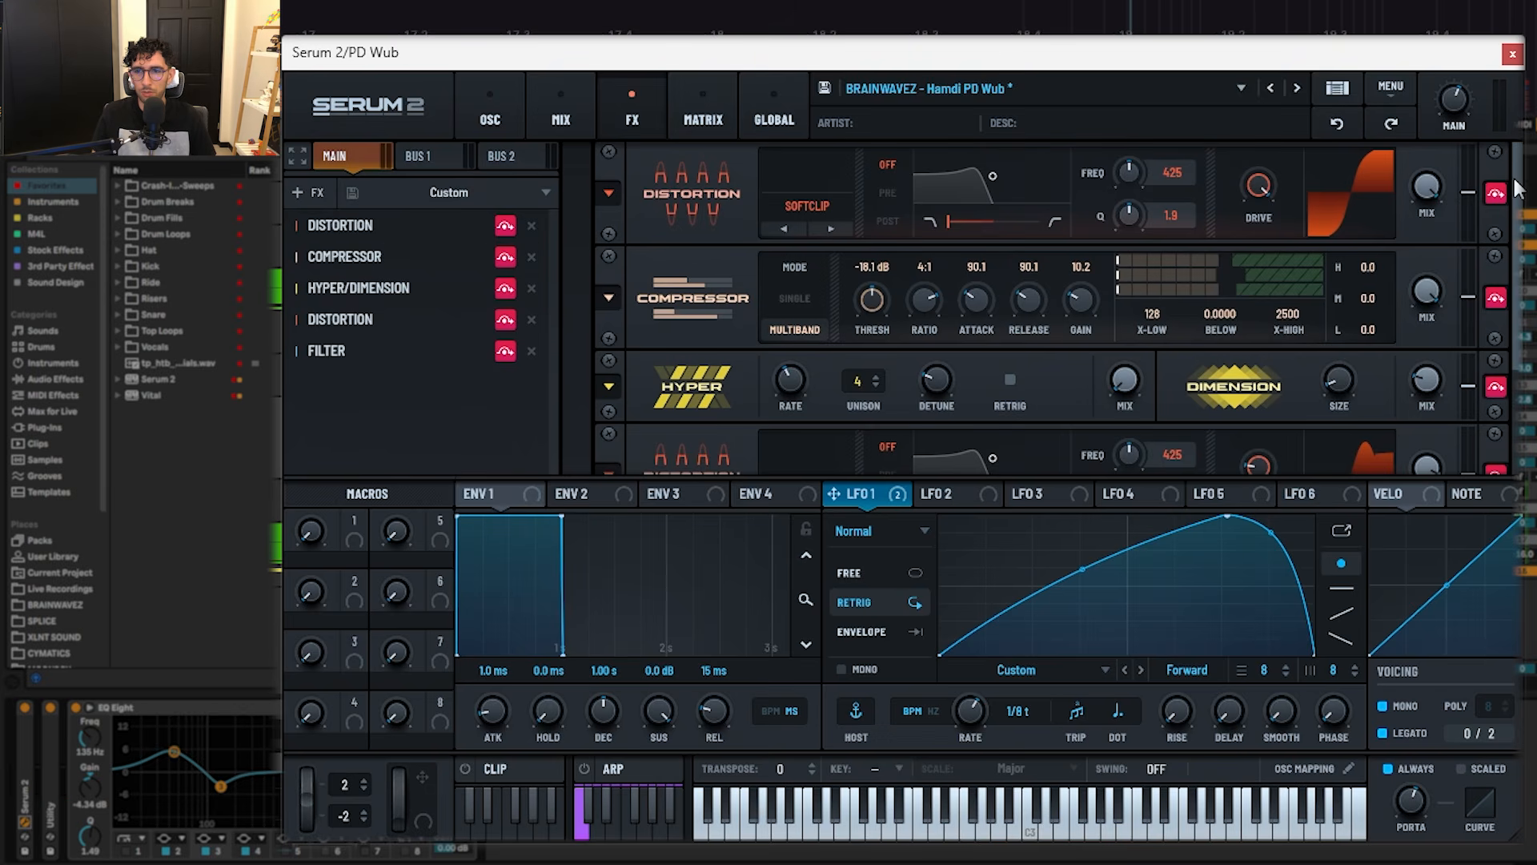
click(1495, 296)
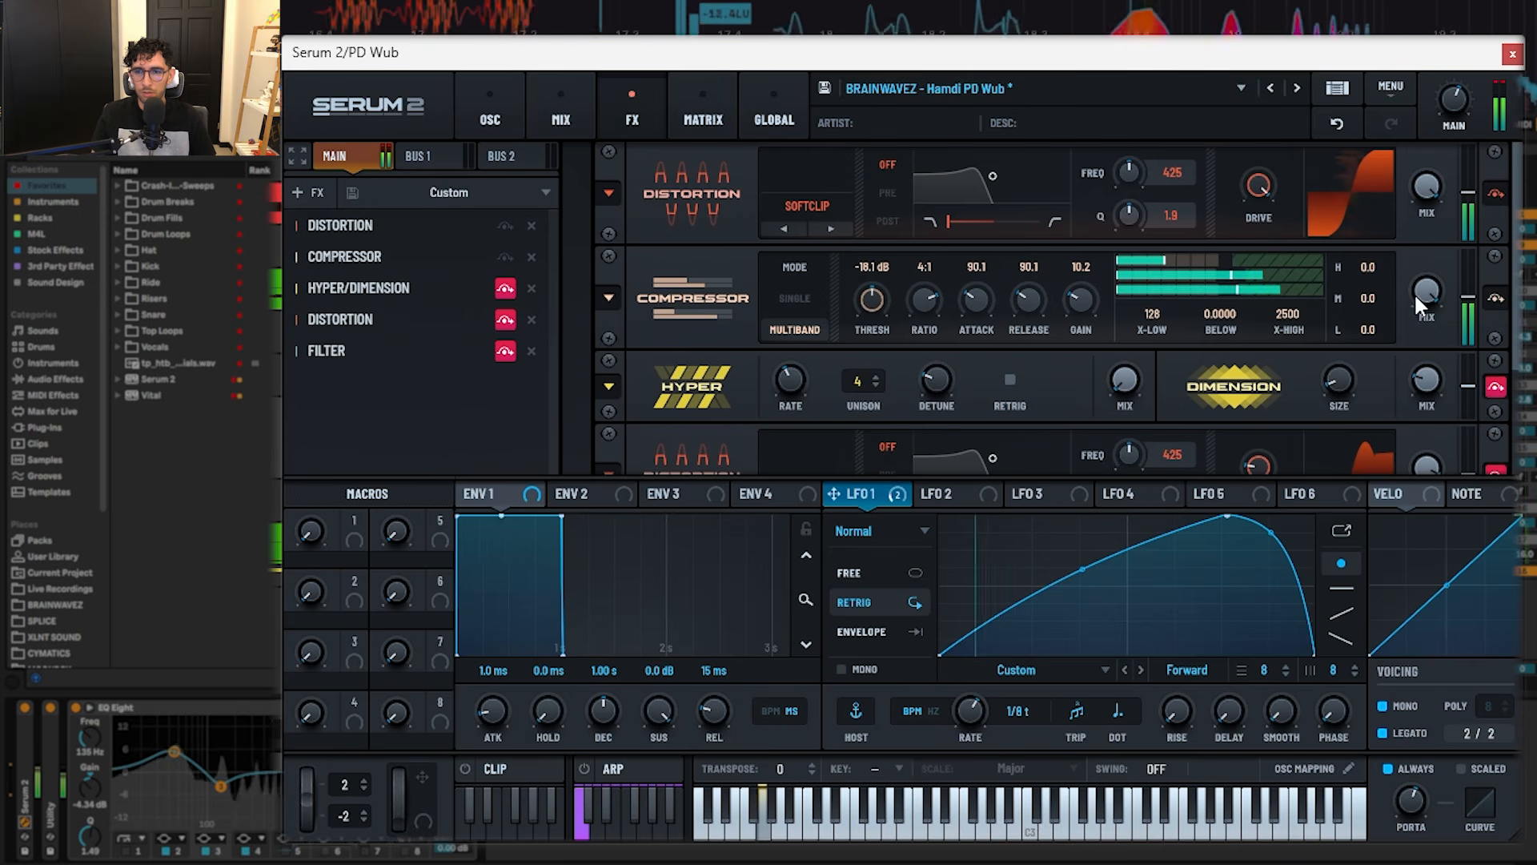
scroll(1488, 295, down, 2)
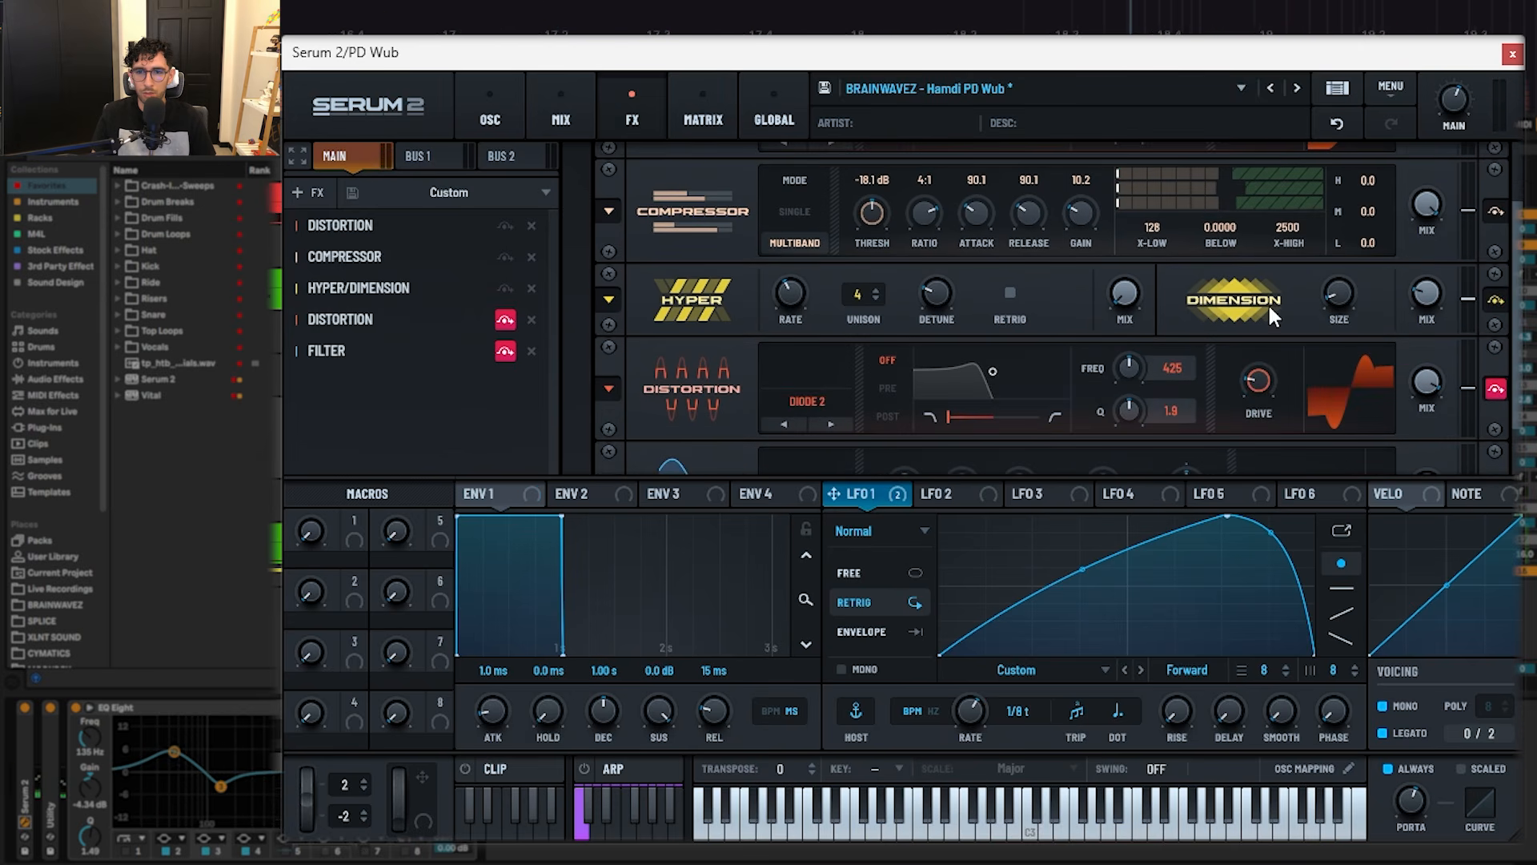
click(1495, 388)
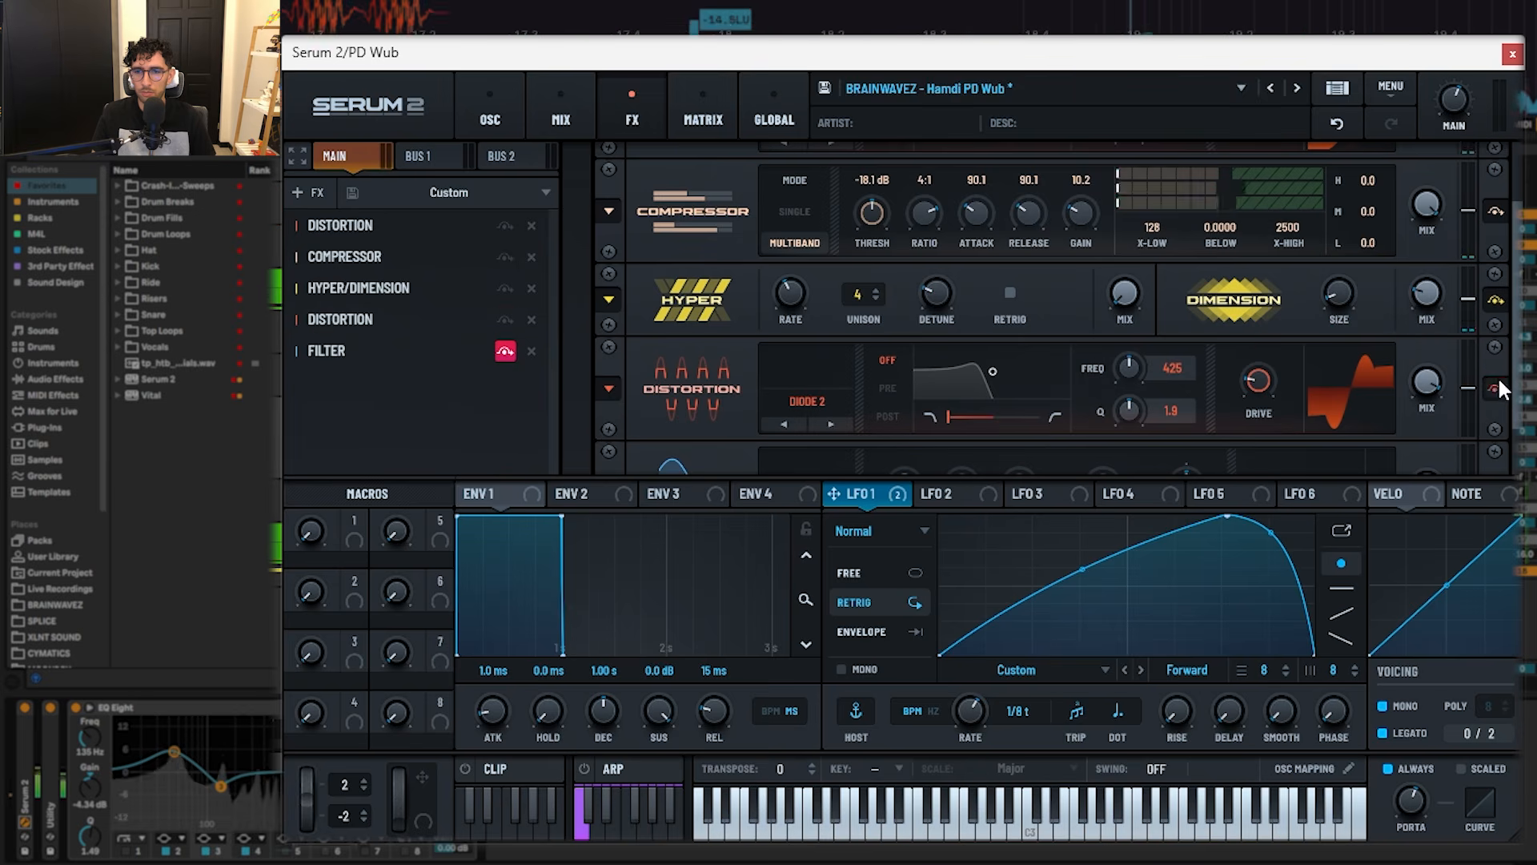
scroll(1494, 385, down, 2)
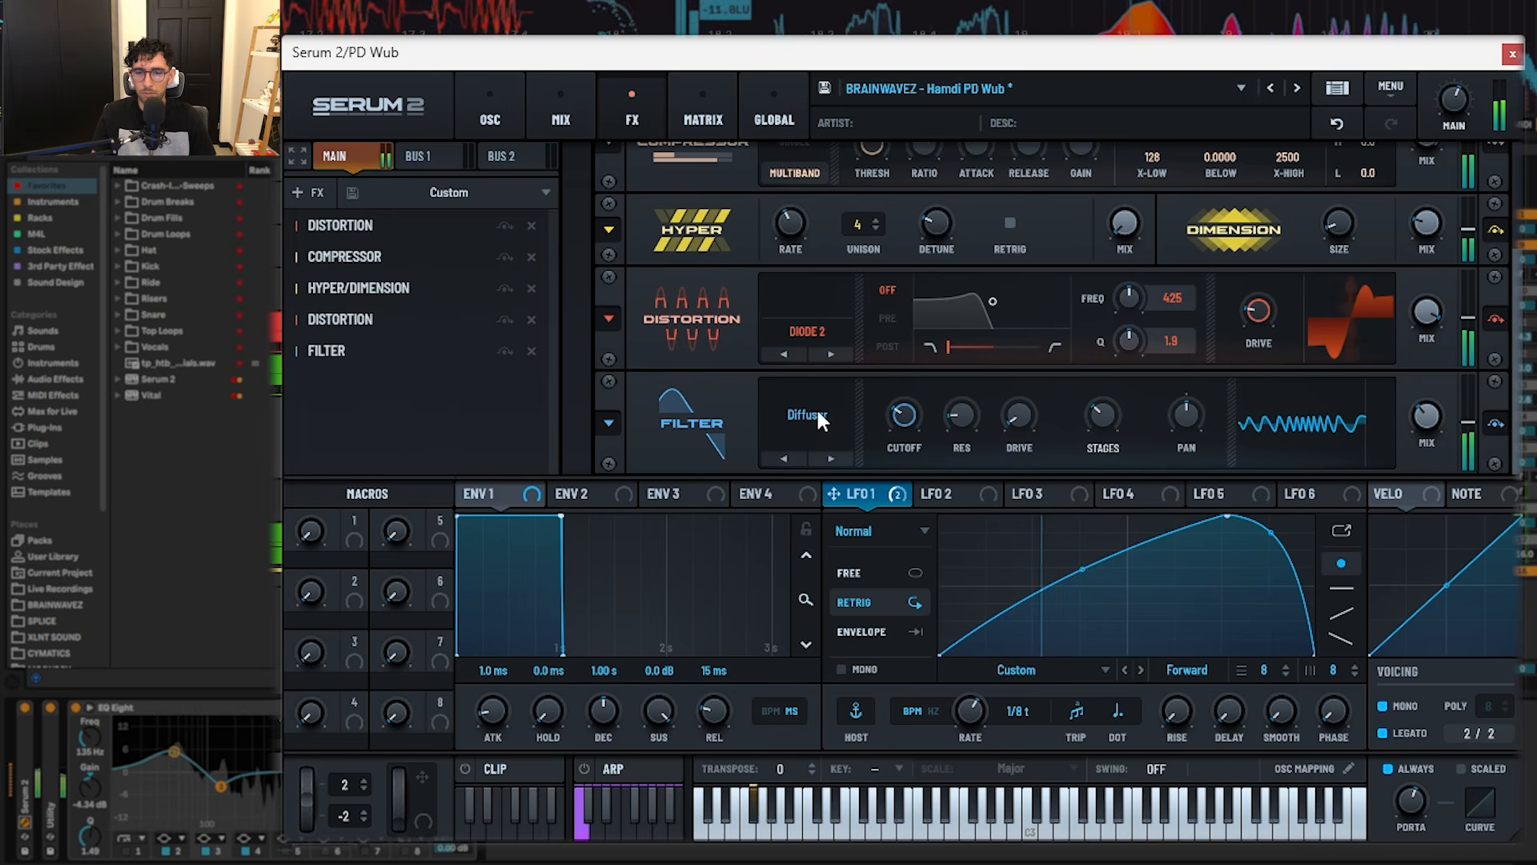
mouse_move(966, 413)
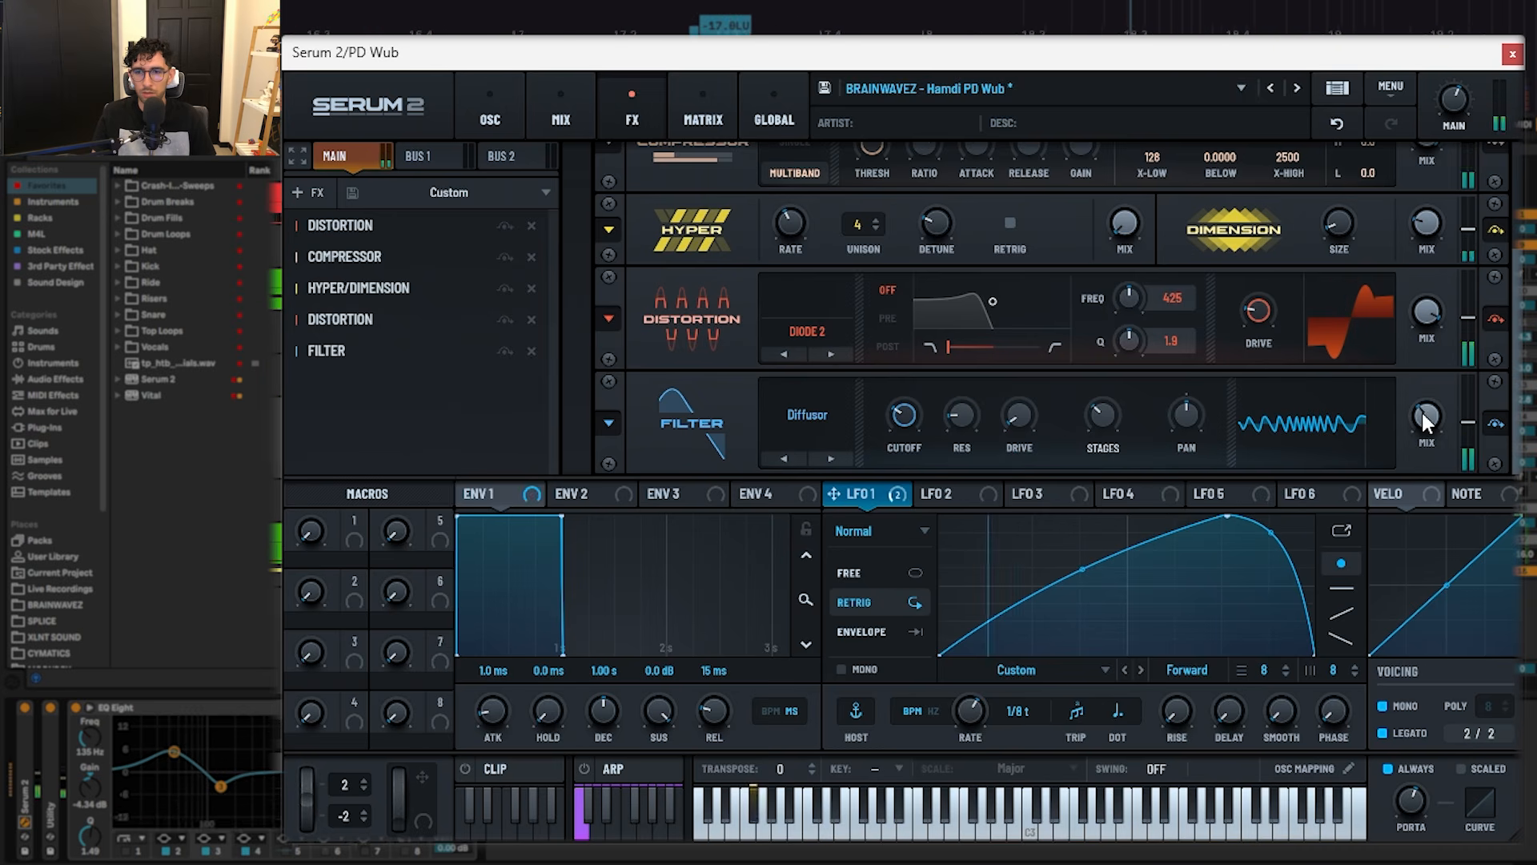
scroll(1422, 411, up, 3)
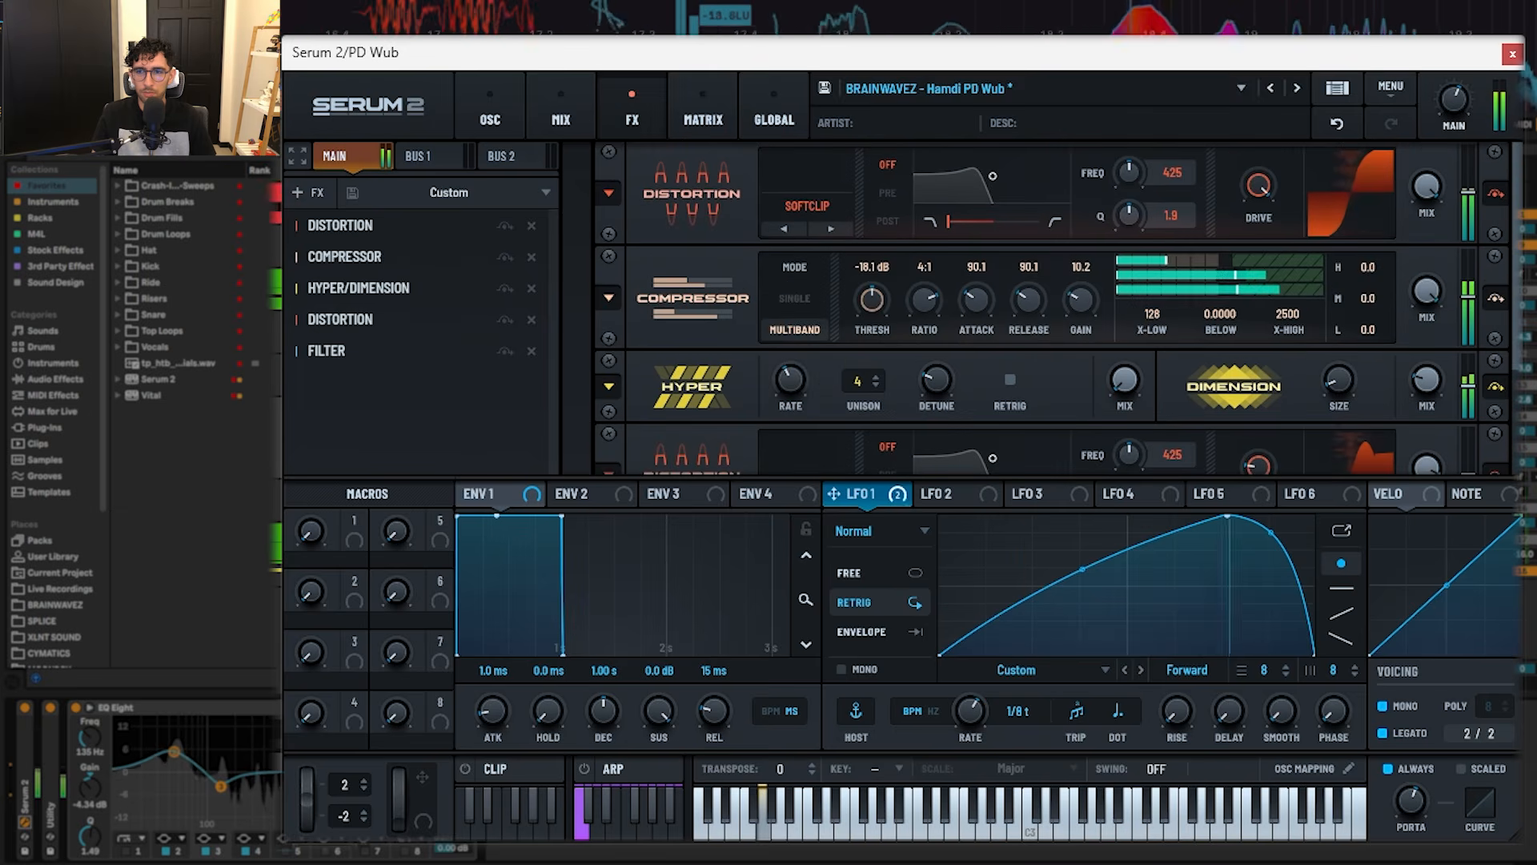
Step: Reopen PD Wub's Serum 2 to check the portamento time, play the clip, and close the plugin window
click(1513, 54)
click(25, 822)
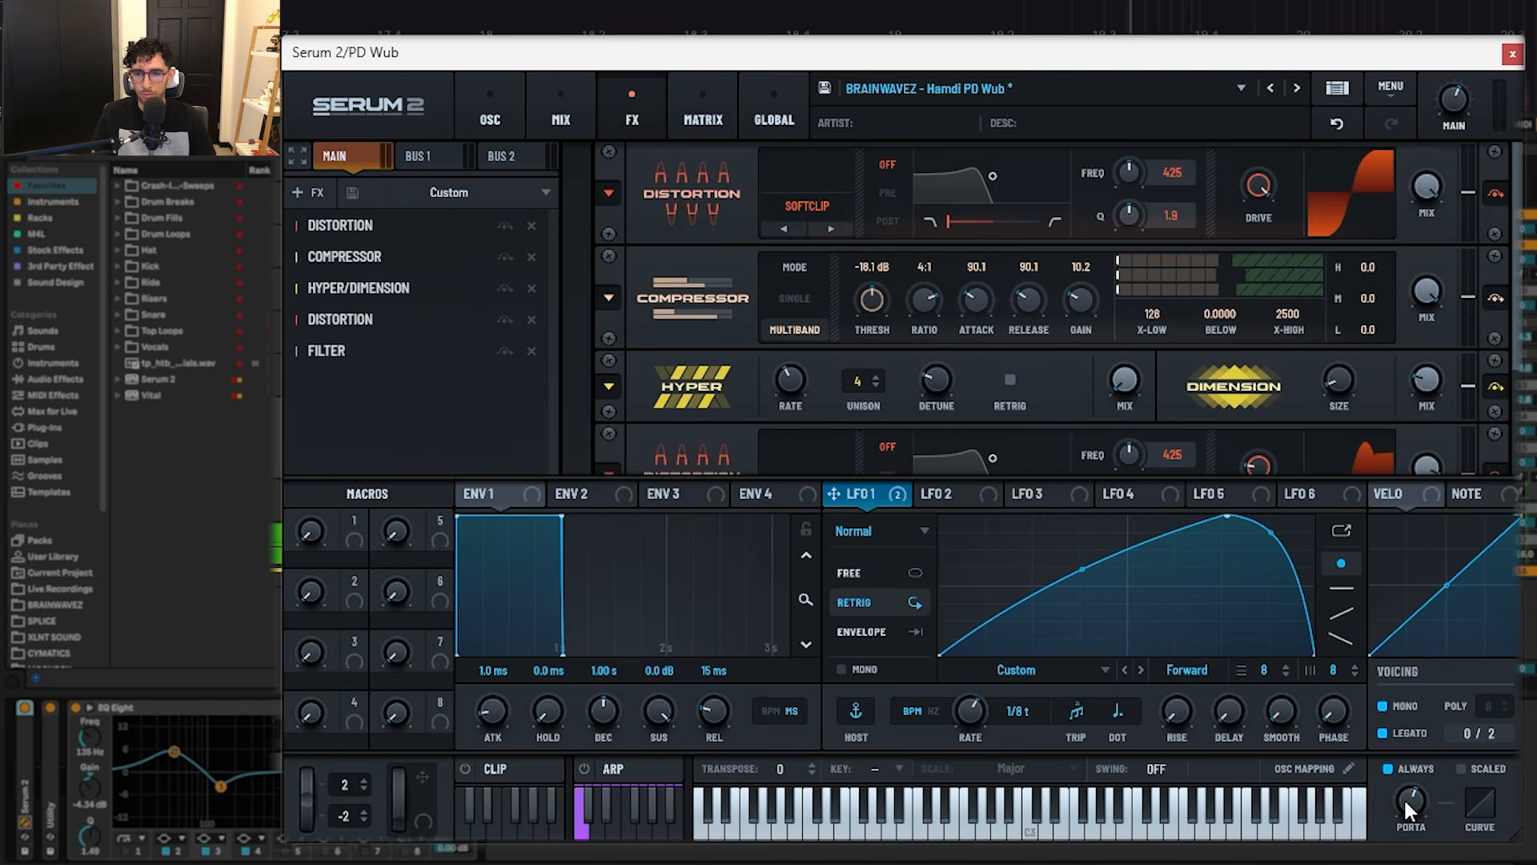
mouse_move(1410, 806)
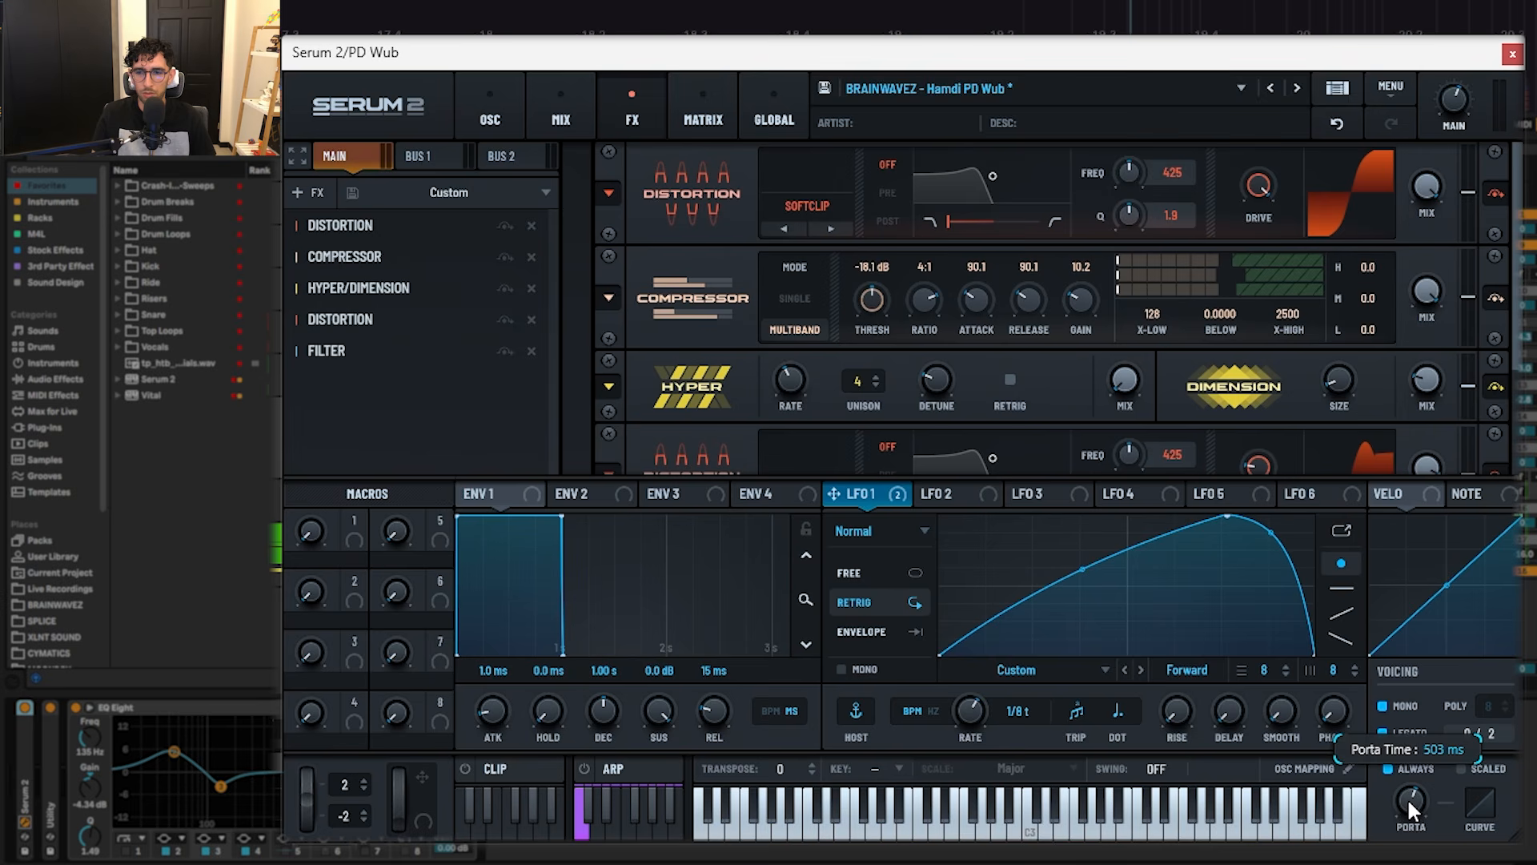
key(space)
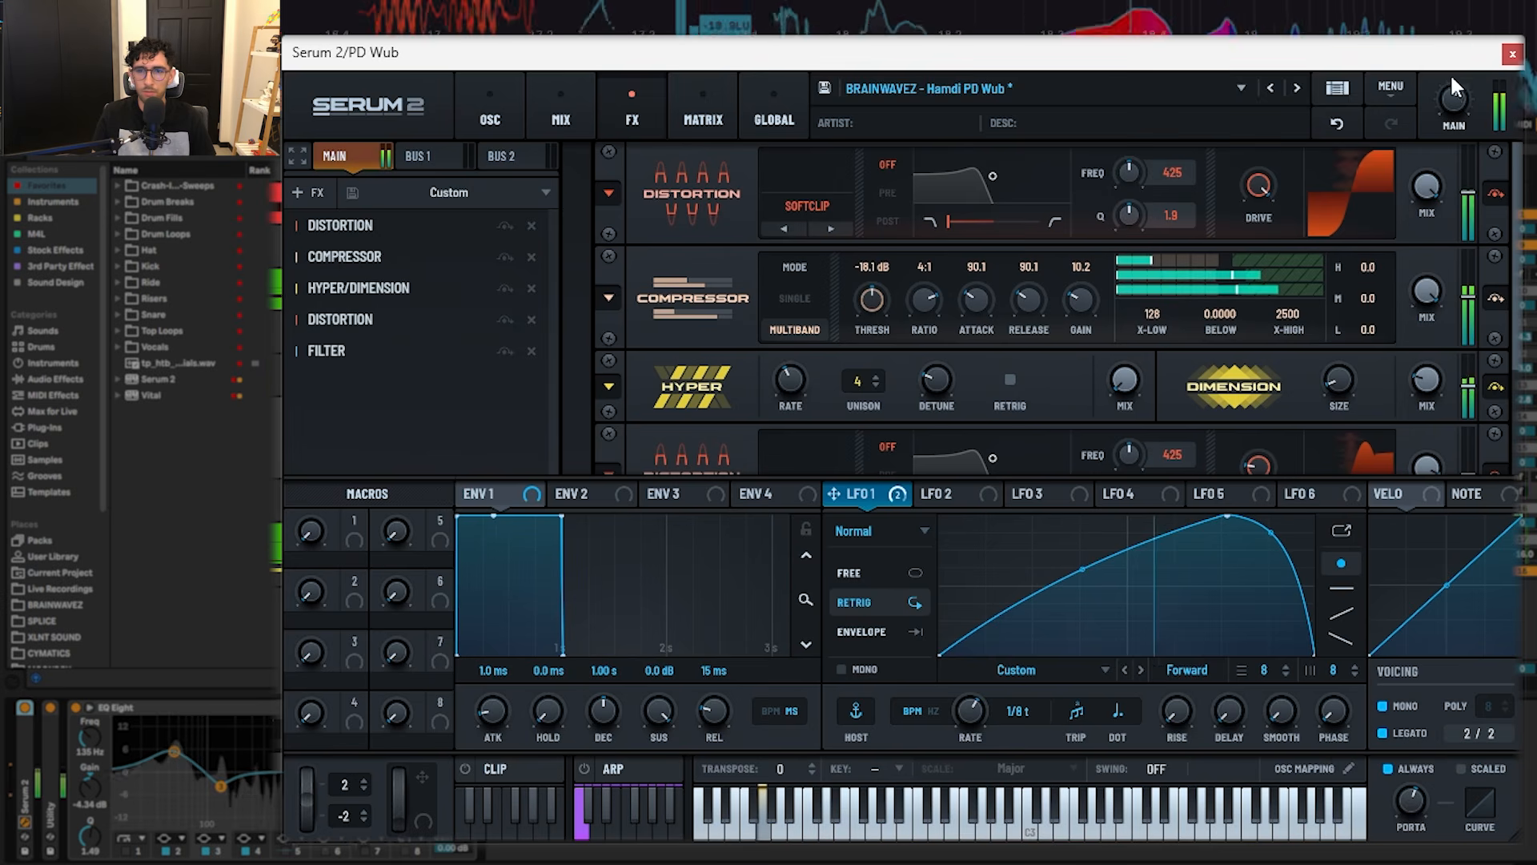
click(1512, 54)
key(space)
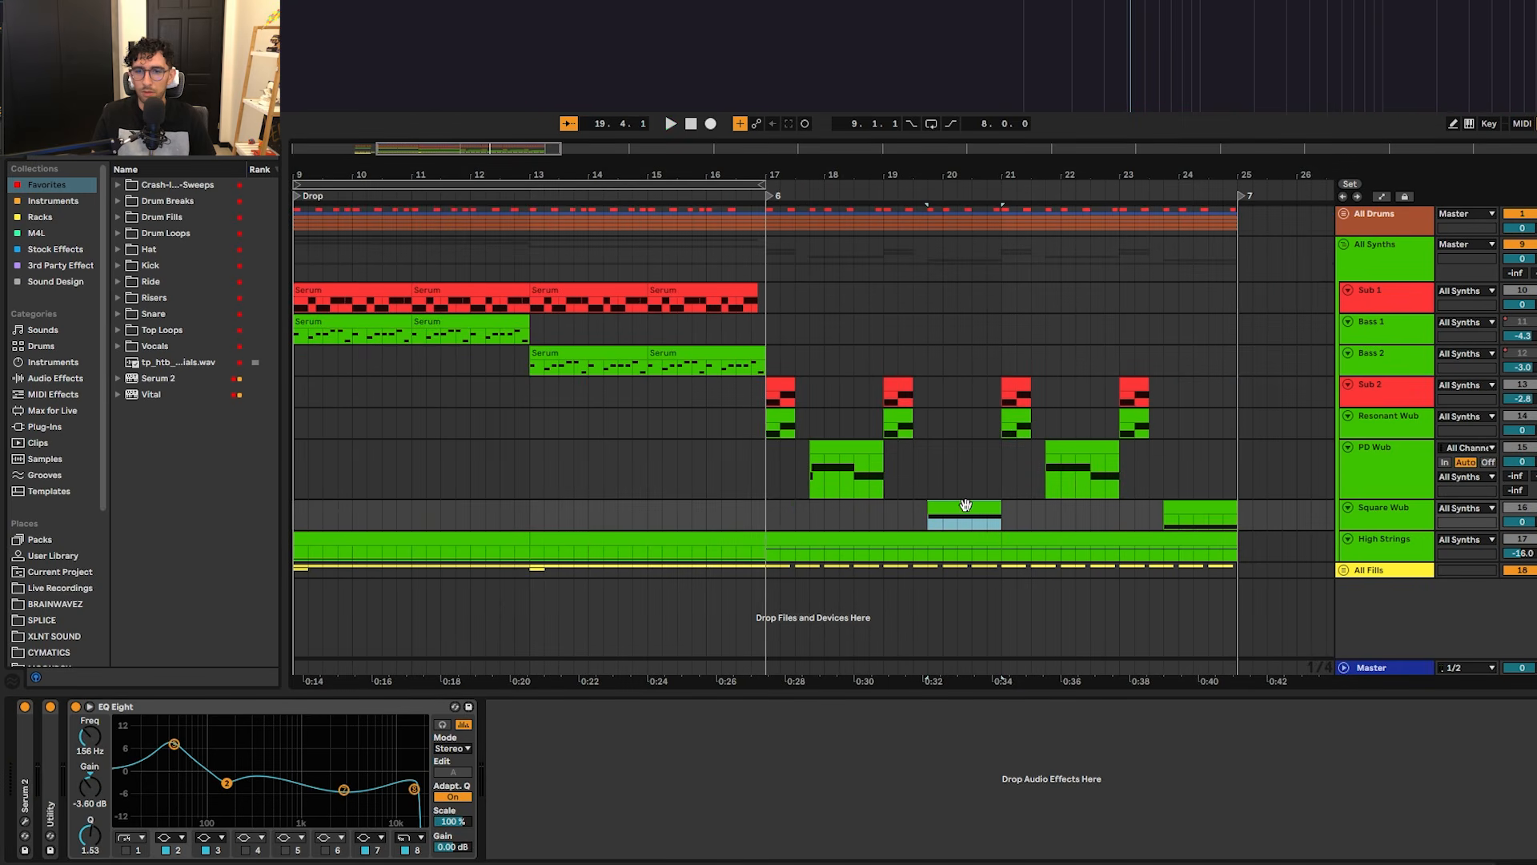
Step: Play the Square Wub clip with its Serum 2 open to hear OSC A's square wave alone
key(space)
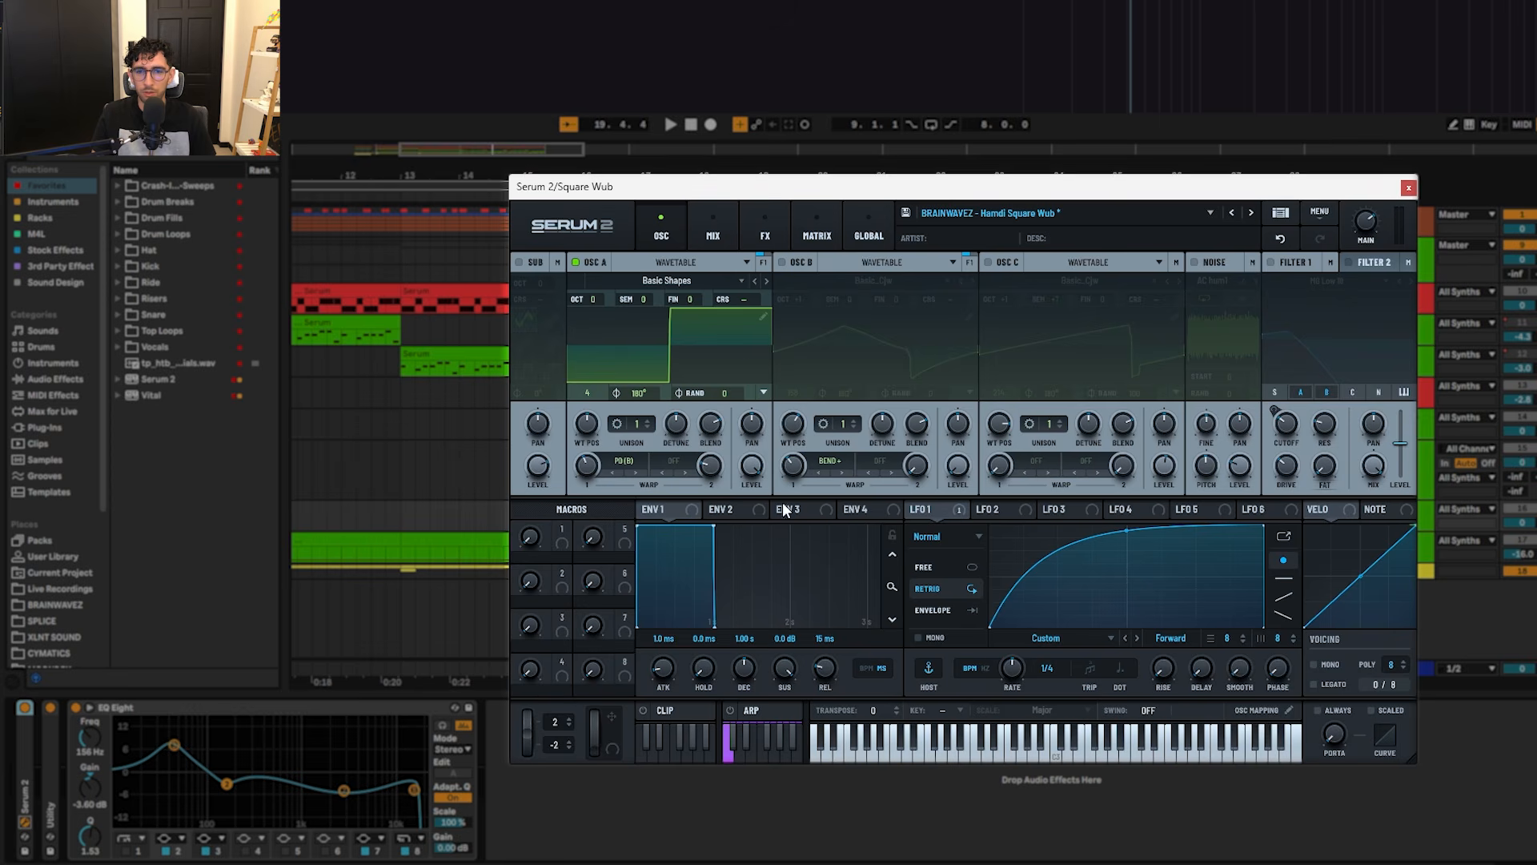
key(space)
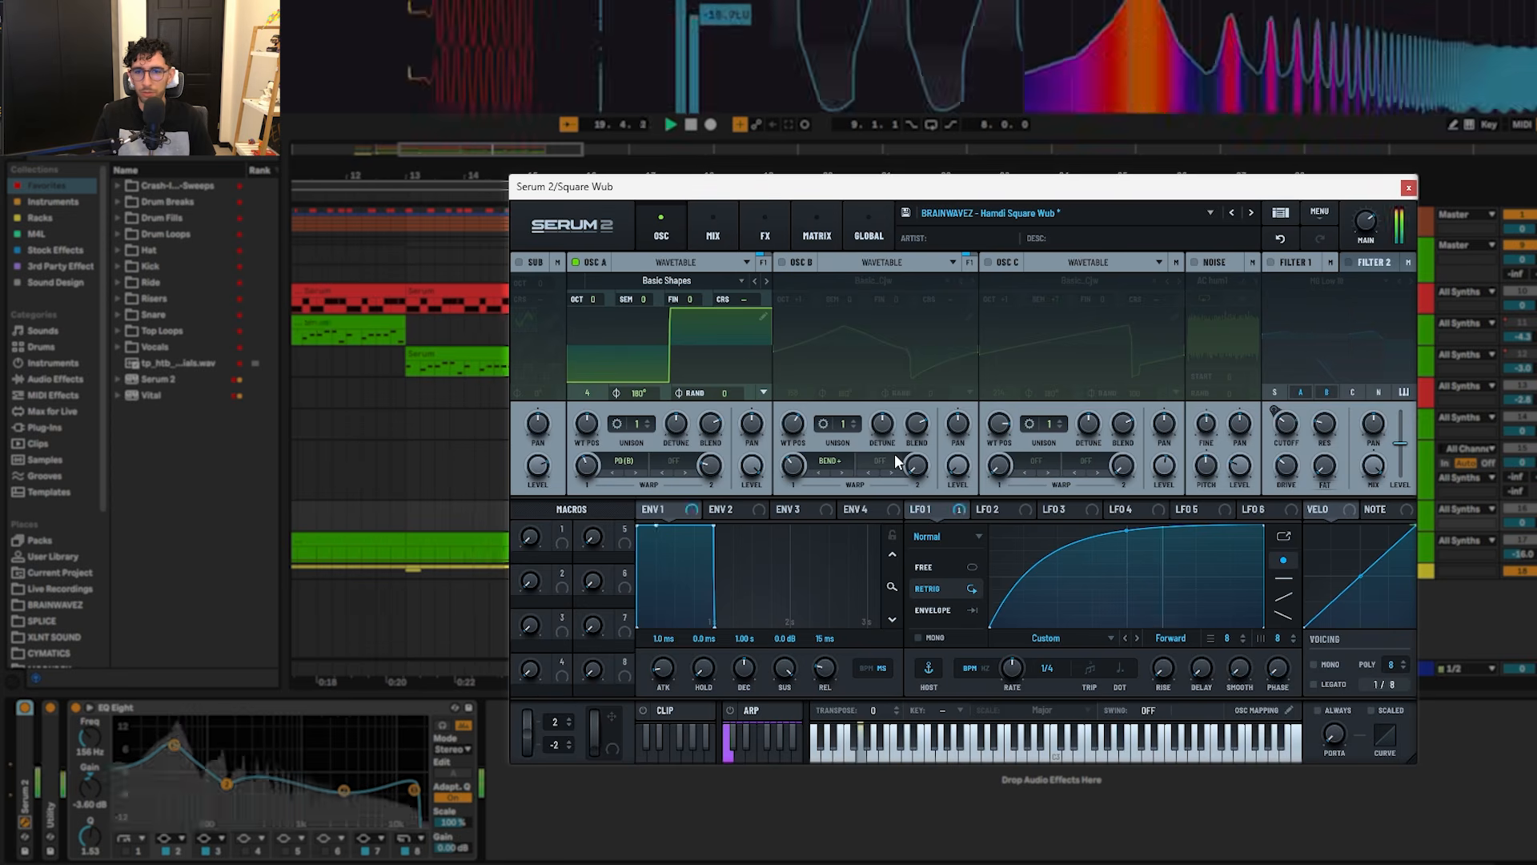
key(space)
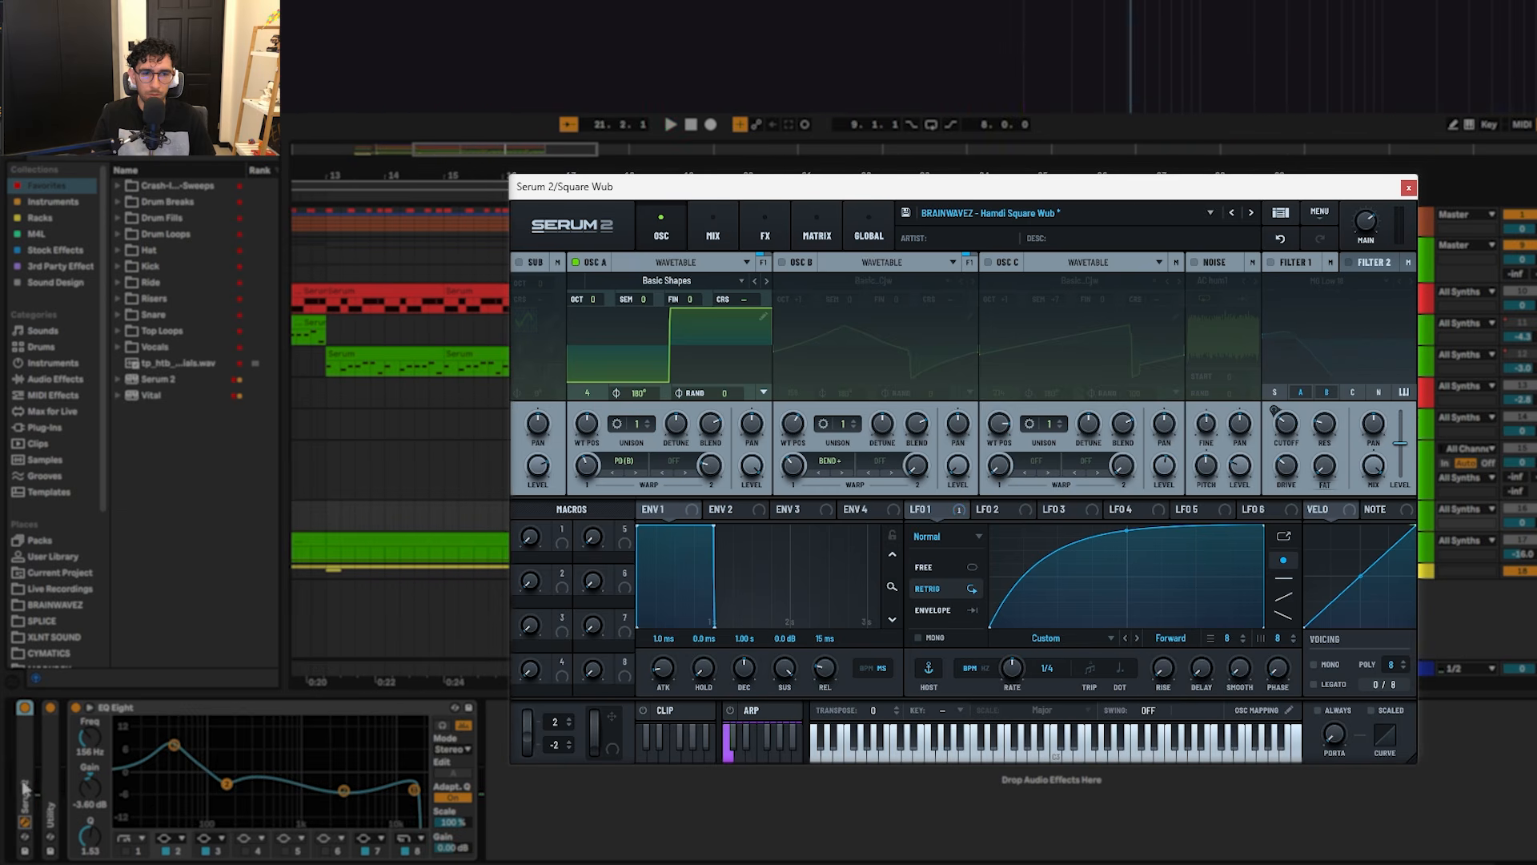
Step: Unfold the Serum 2 device on Square Wub and replay the clip to examine its Pitch Bend automation
double_click(27, 792)
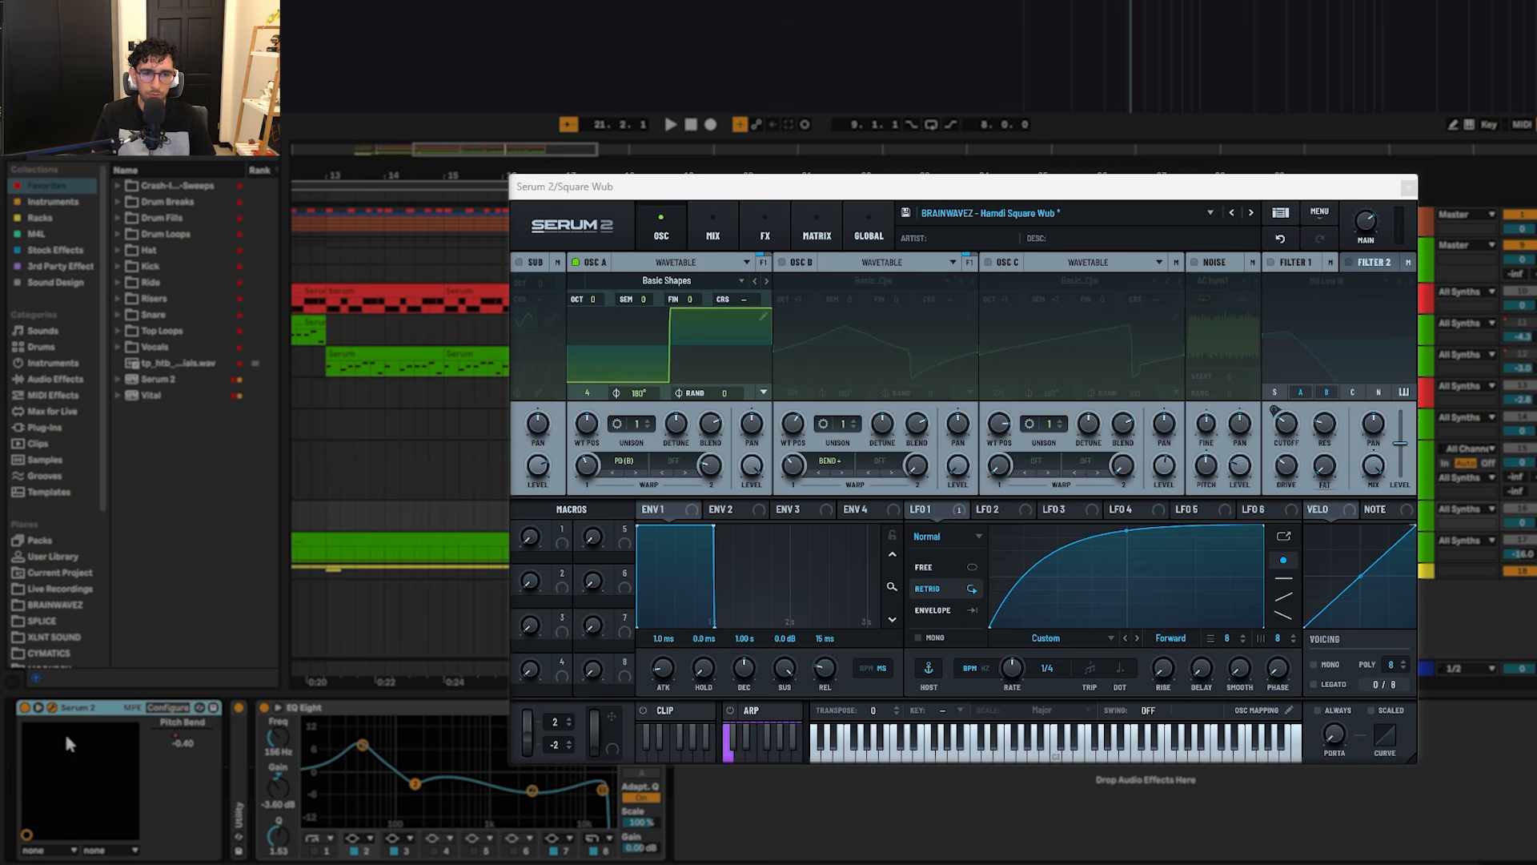
key(space)
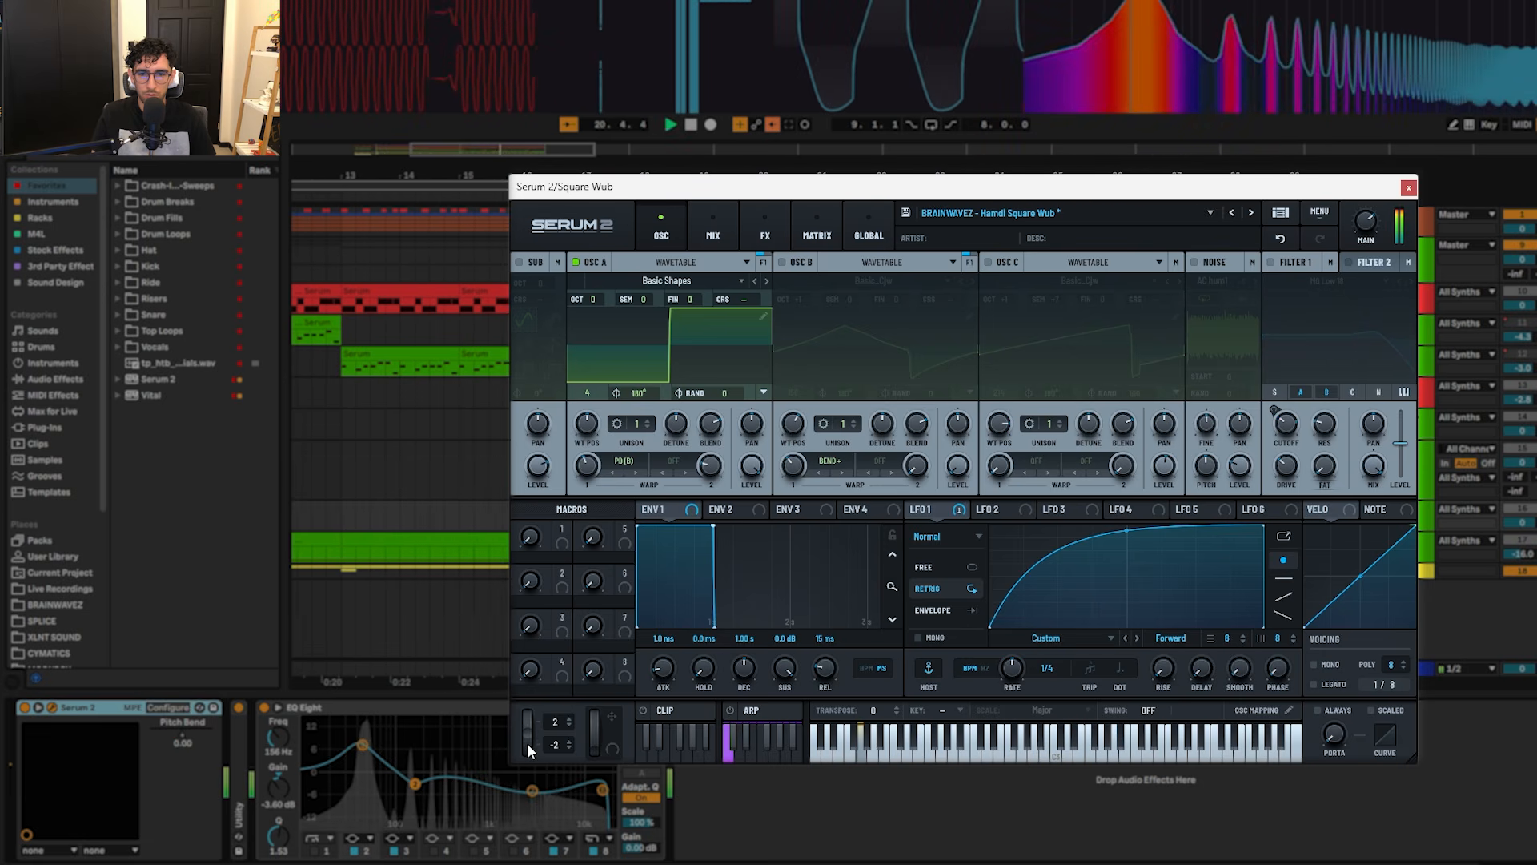
key(space)
key(space)
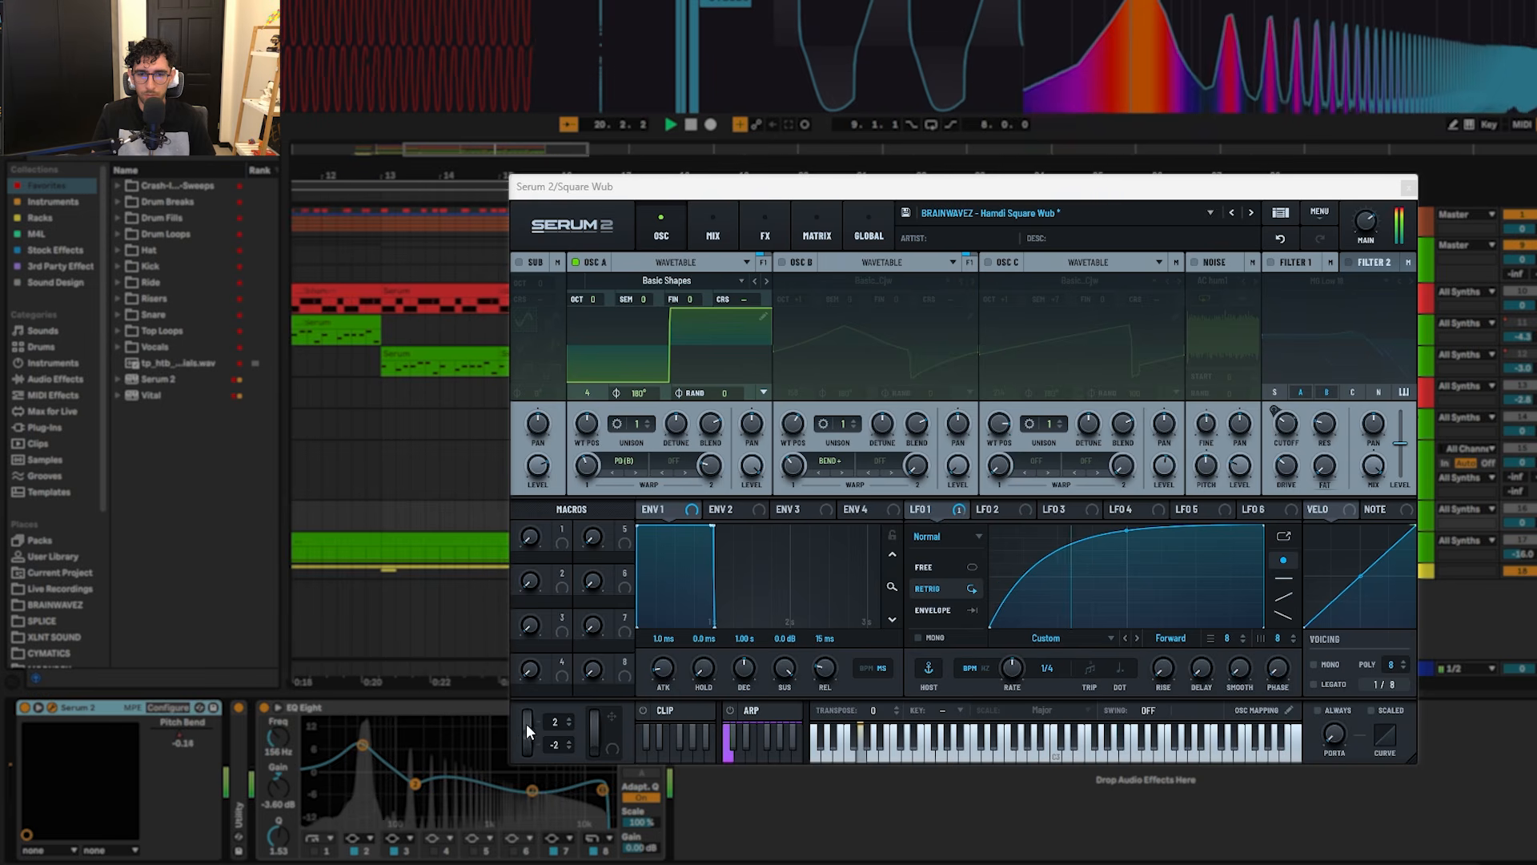
key(space)
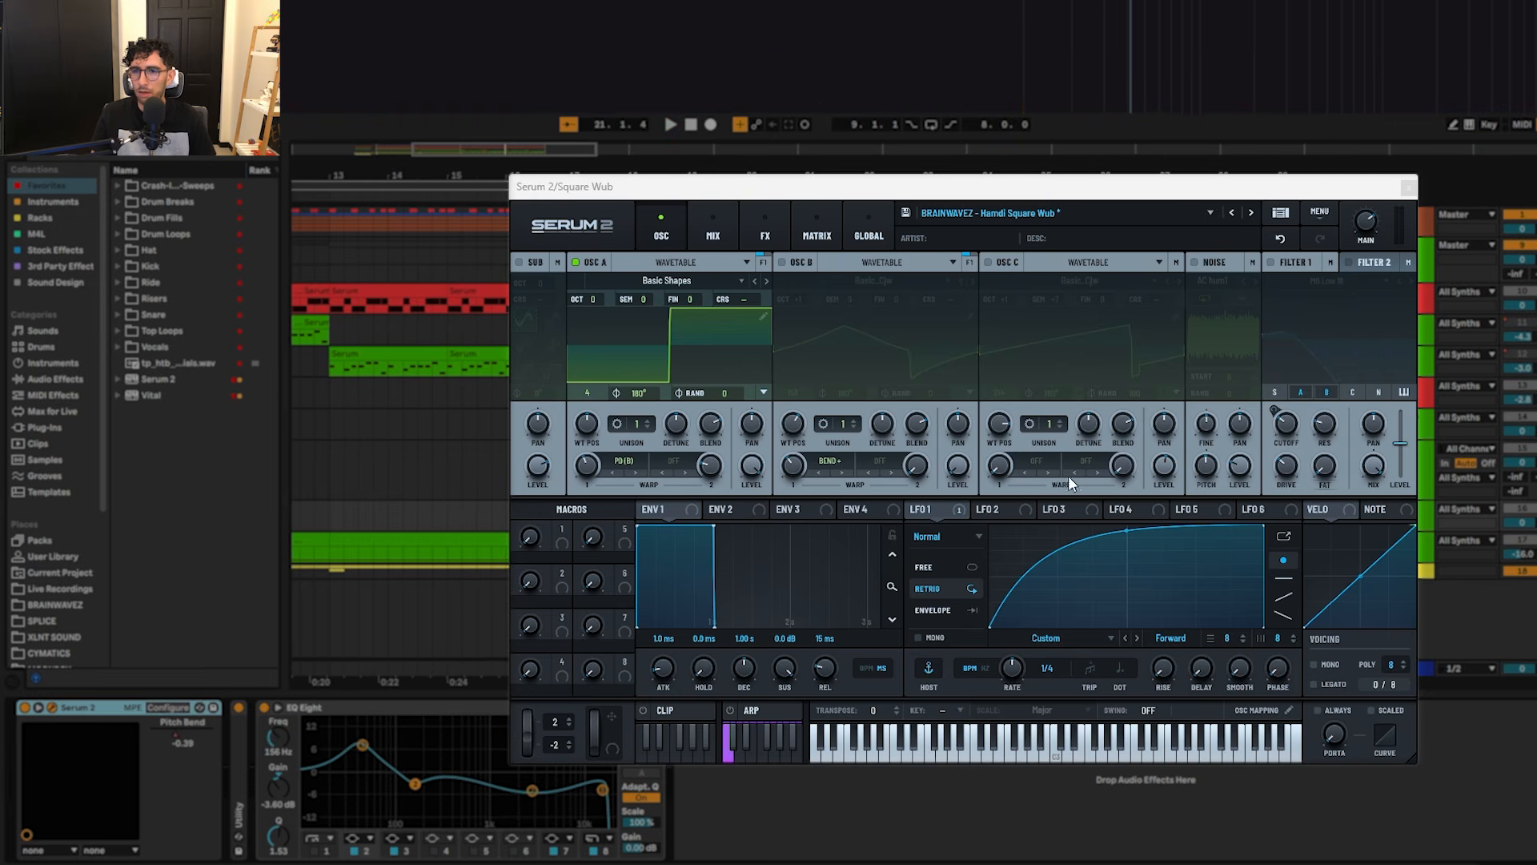
Step: Enable OSC B in Square Wub's Serum 2 and check its Basic_Cjw wavetable, +1 octave setting and Bend + warp mode
click(801, 260)
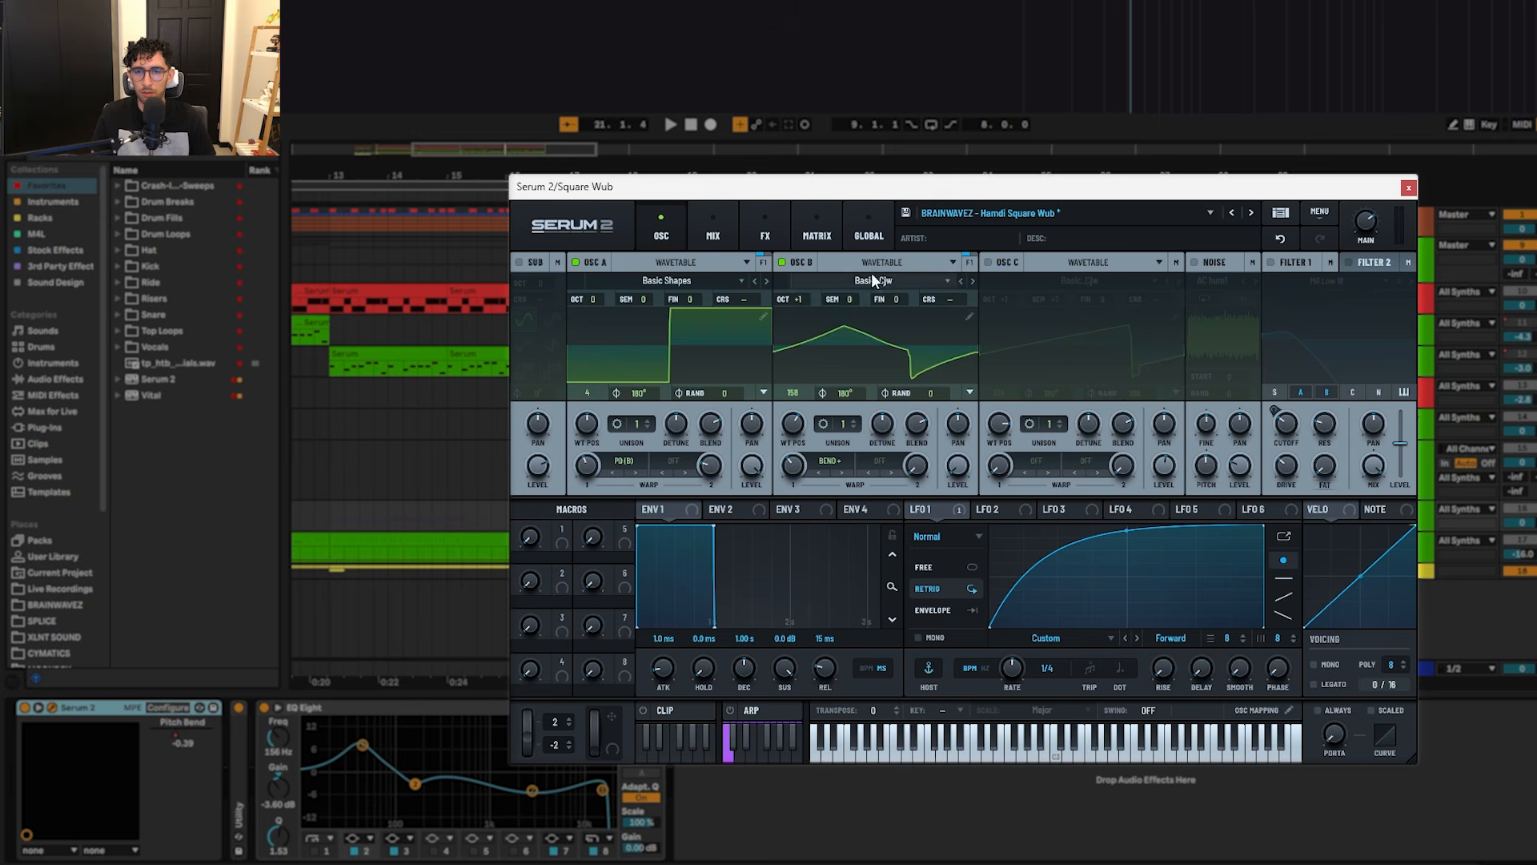
click(871, 267)
click(809, 286)
click(852, 285)
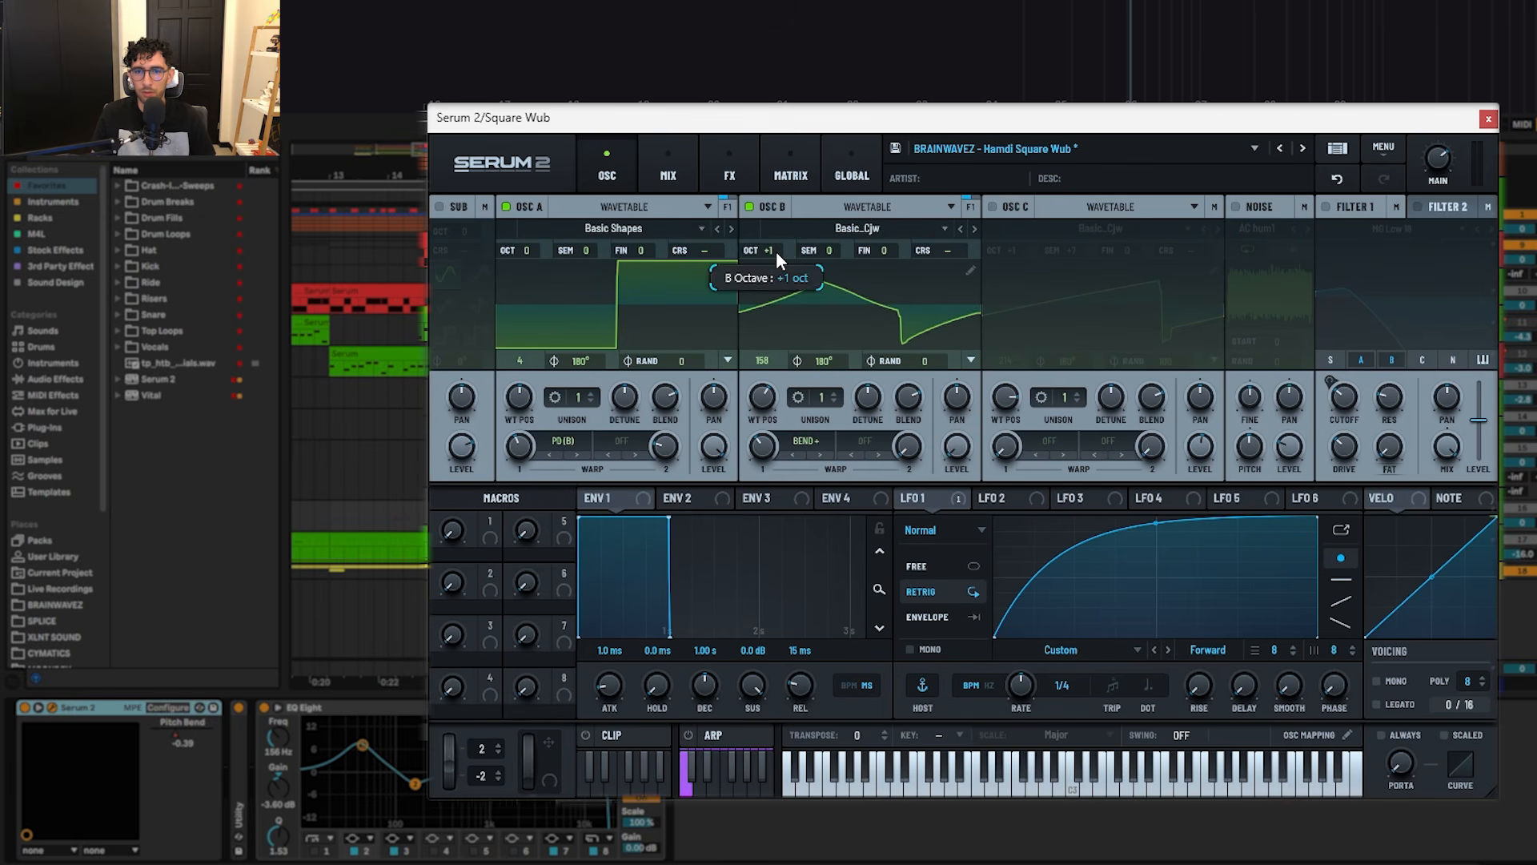
click(824, 447)
mouse_move(835, 512)
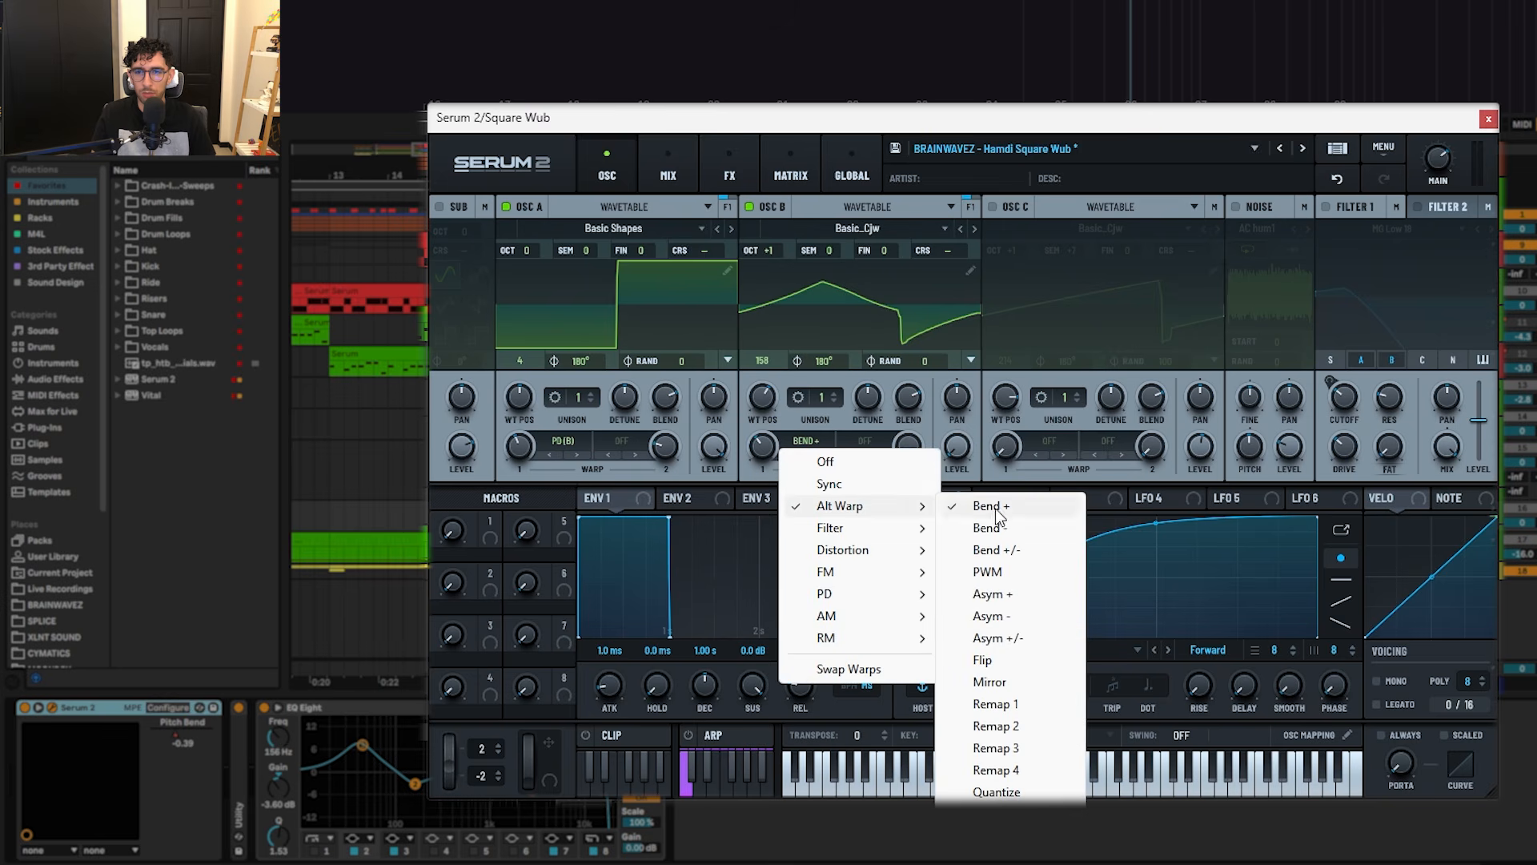
click(833, 441)
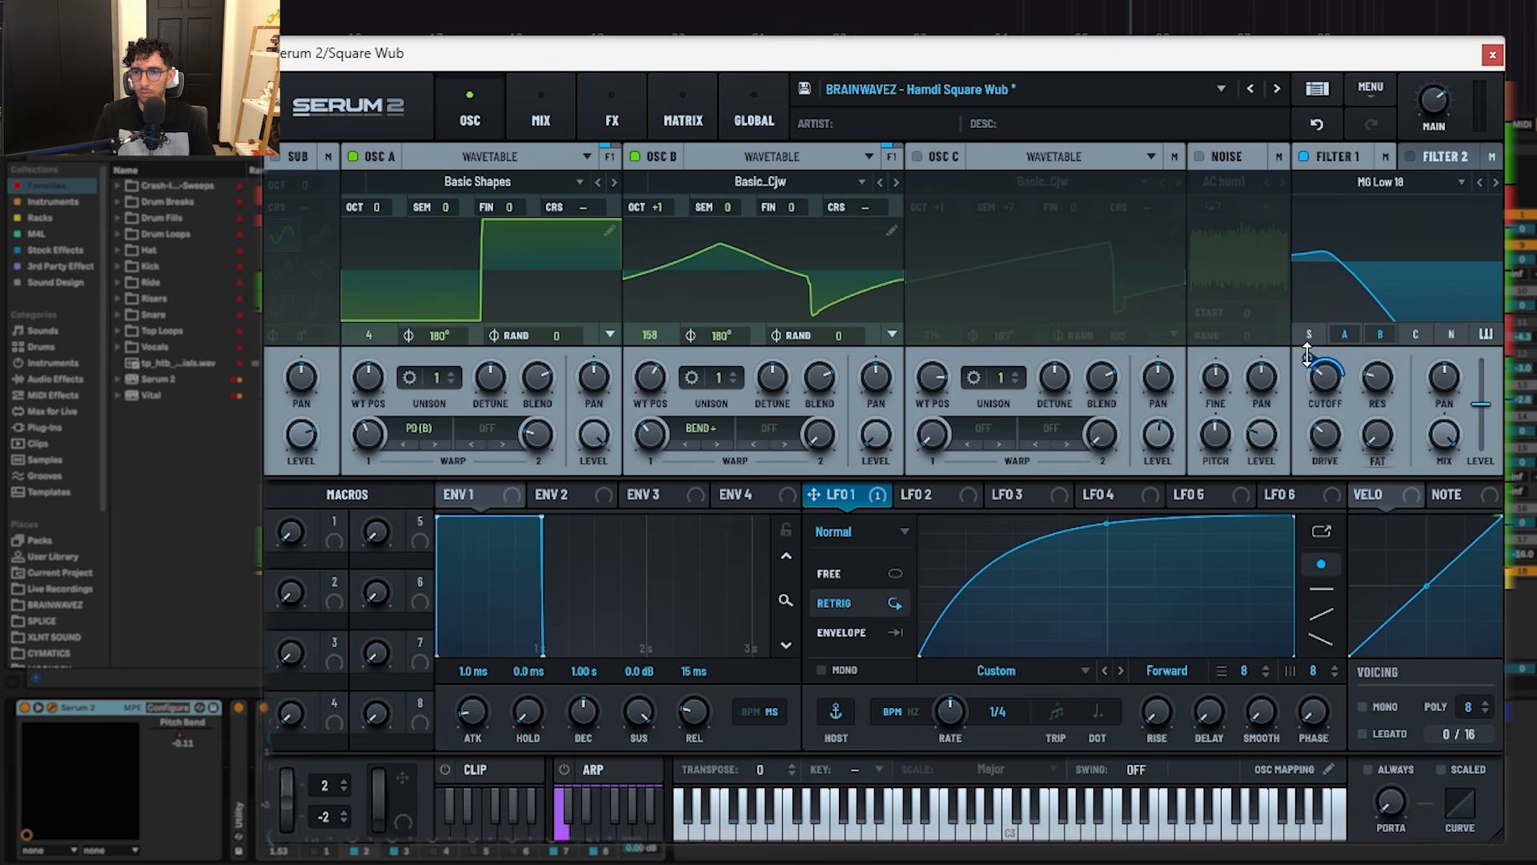
Step: Check Square Wub's Serum 2 effects rack and switch on the Compressor and Hyper/Dimension while the clip plays
mouse_move(1320, 438)
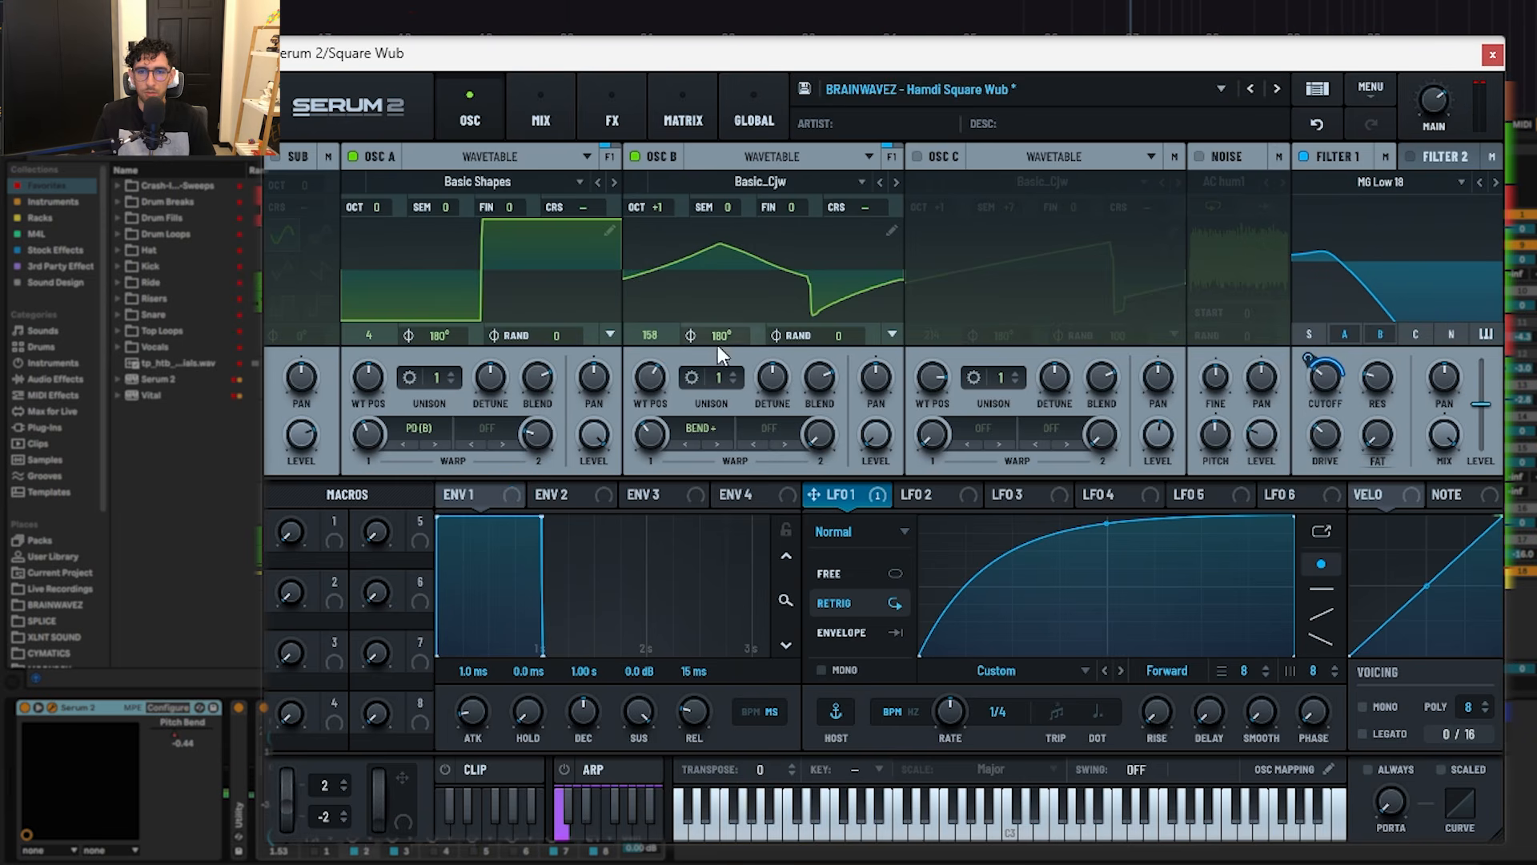
click(572, 113)
click(626, 99)
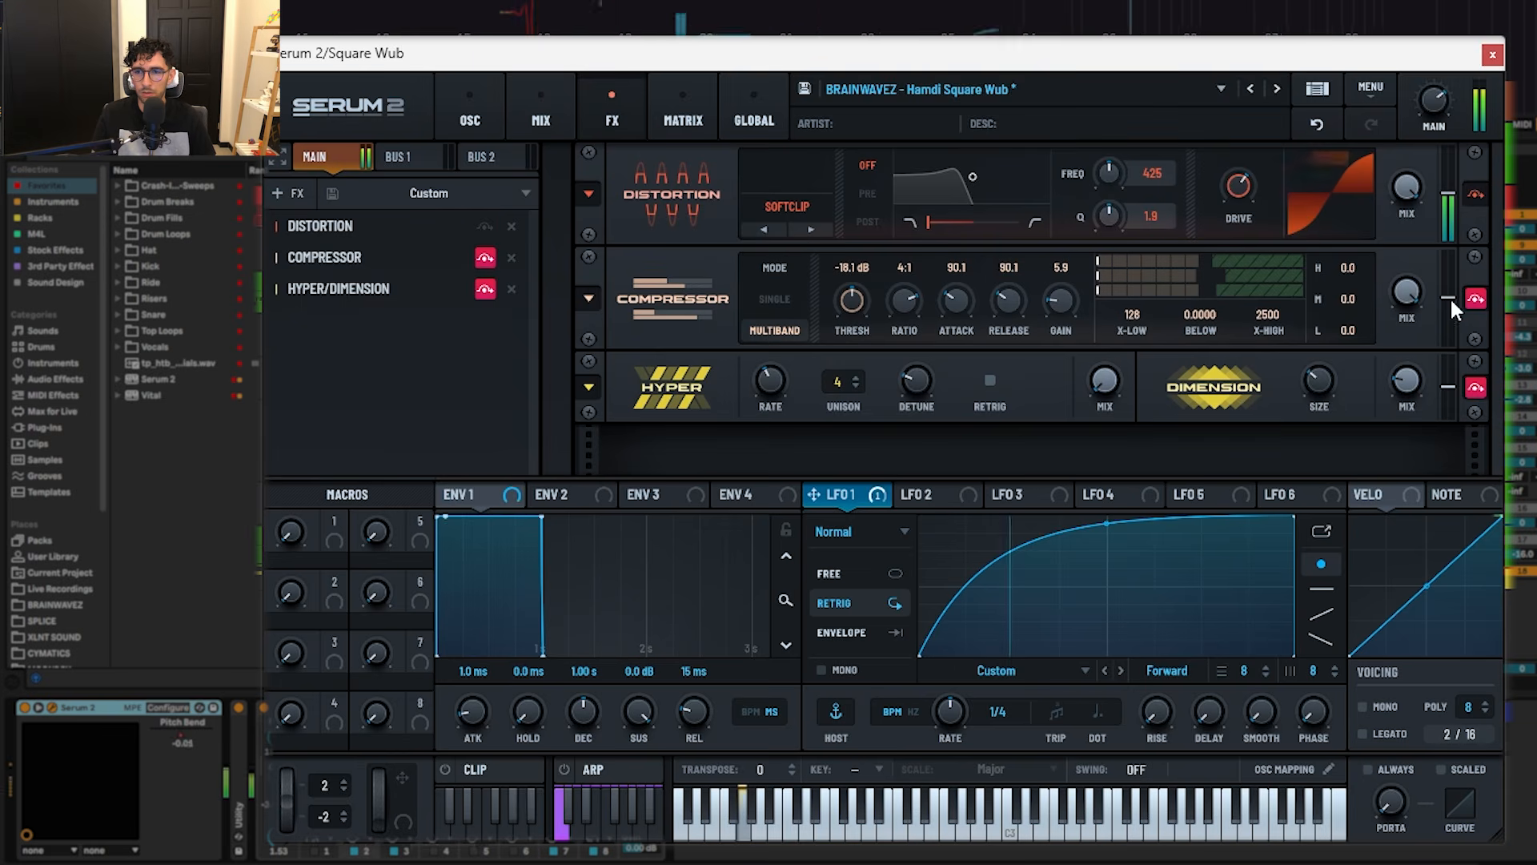
click(1475, 297)
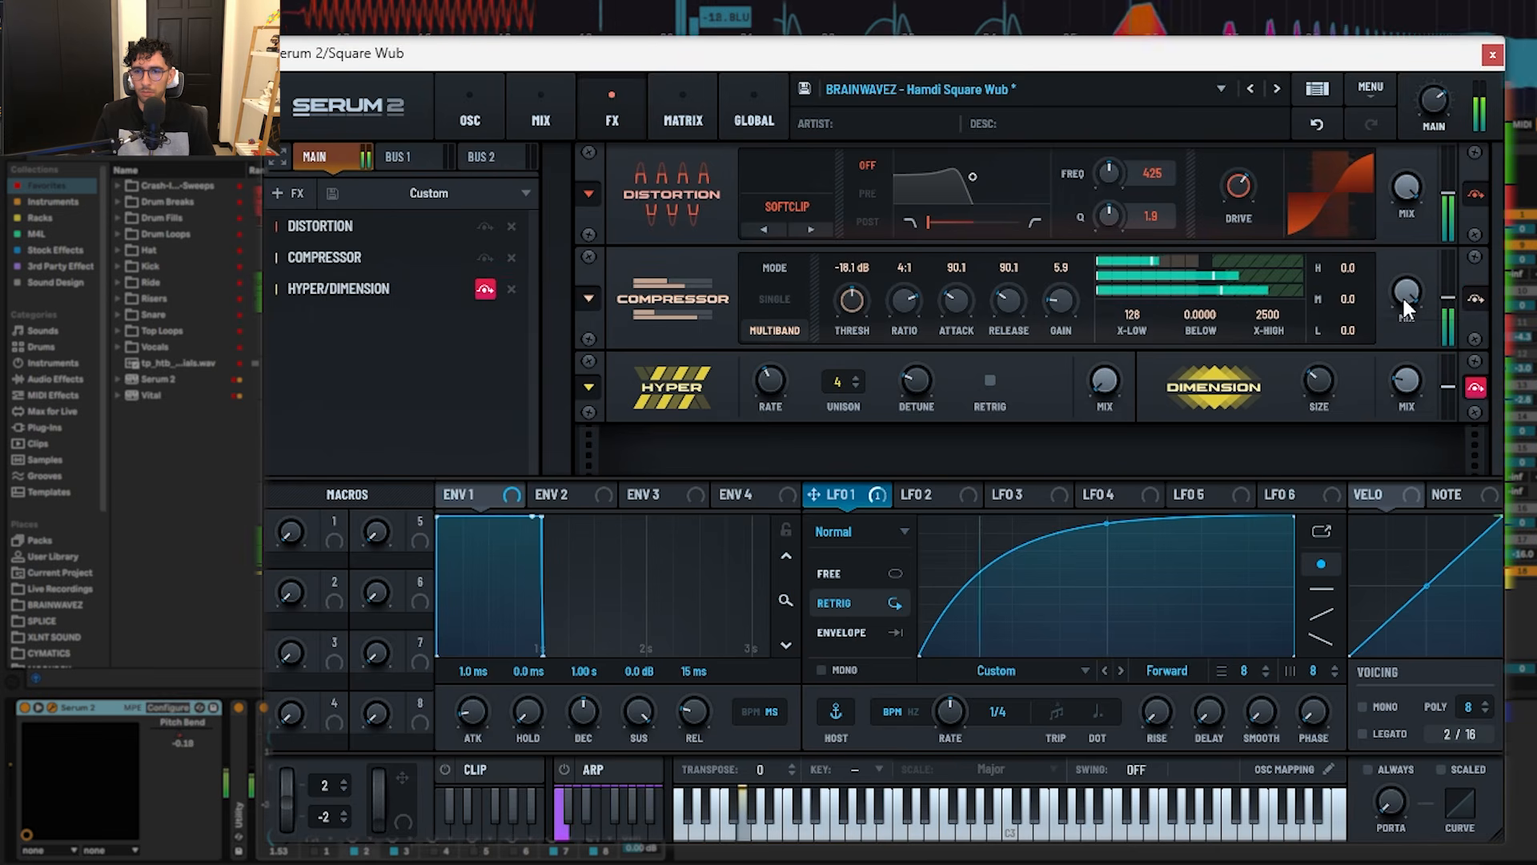
click(1476, 383)
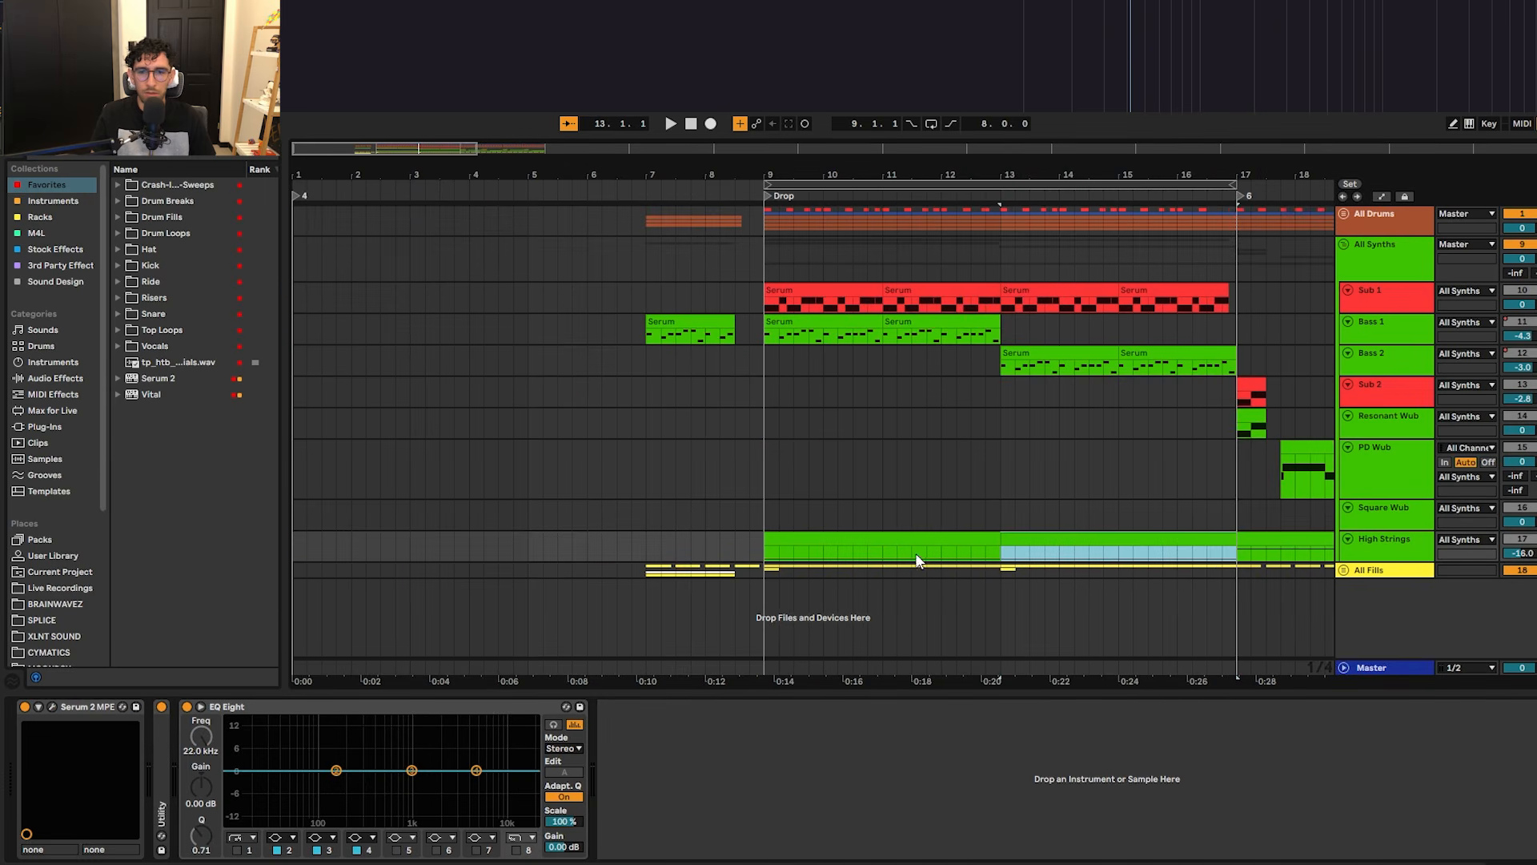
Step: Play the High Strings clip alone from bar 9 with the track volume raised to -5.0 dB
click(865, 541)
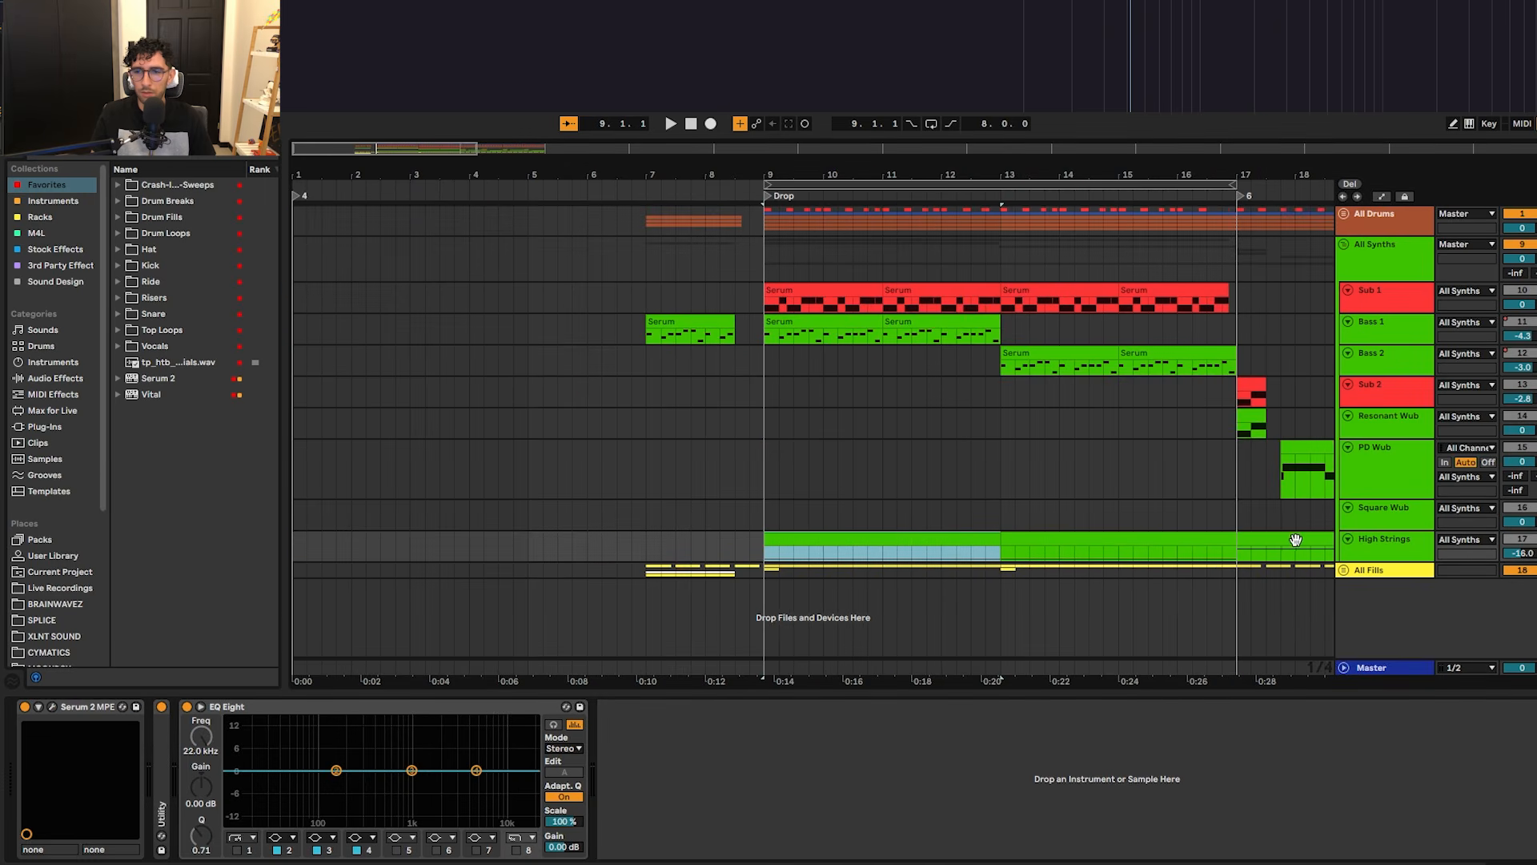
click(1371, 556)
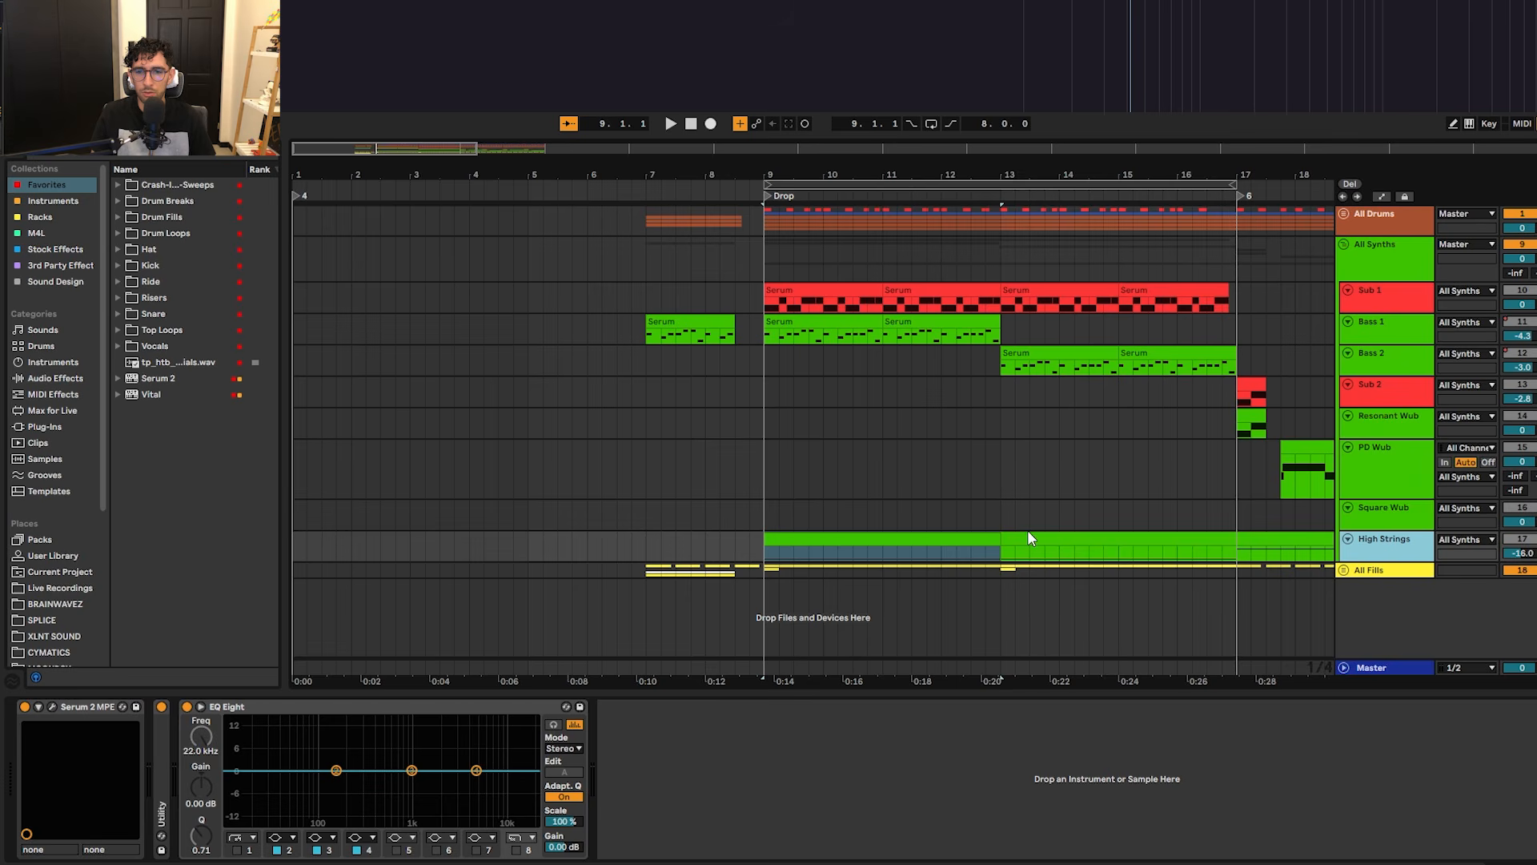
key(space)
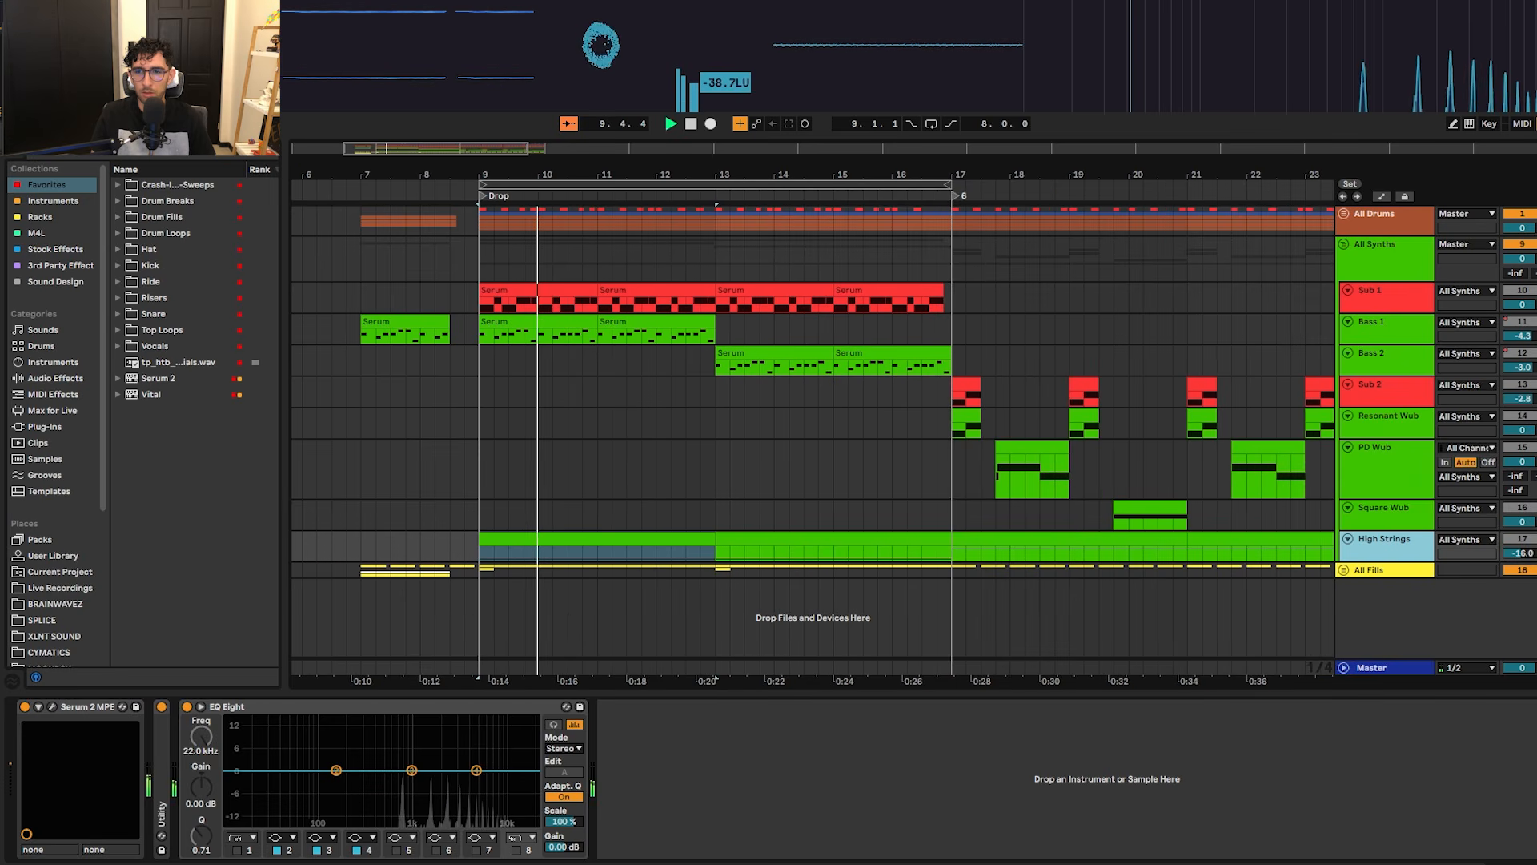
drag(1521, 554, 1521, 536)
key(space)
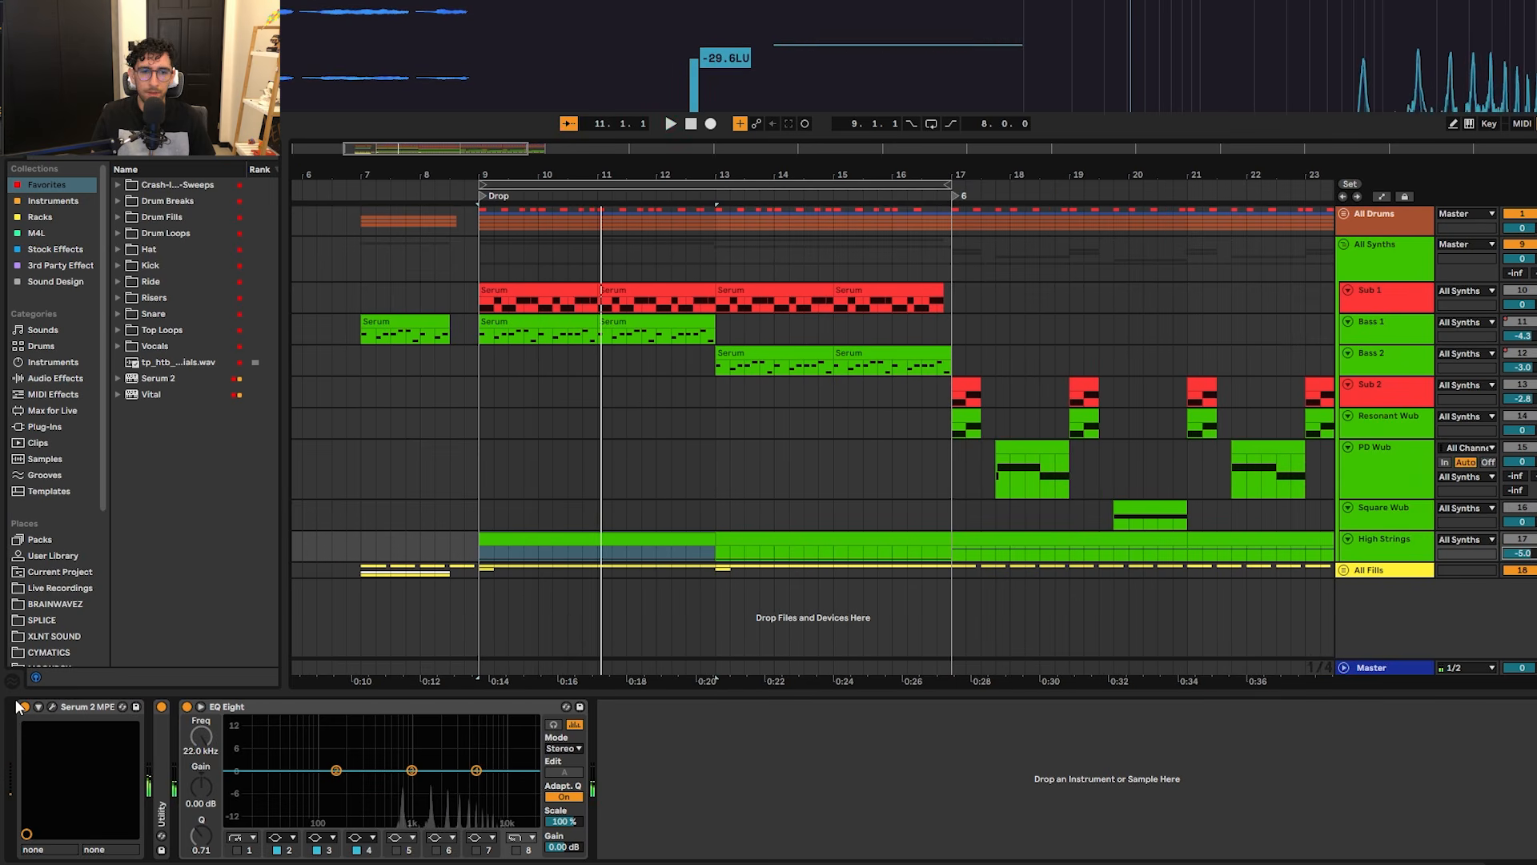
Step: Open High Strings' Serum 2 to check OSC A's Violins Half Tremolo LE multisample in the factory Strings category, and close the plugin
click(52, 706)
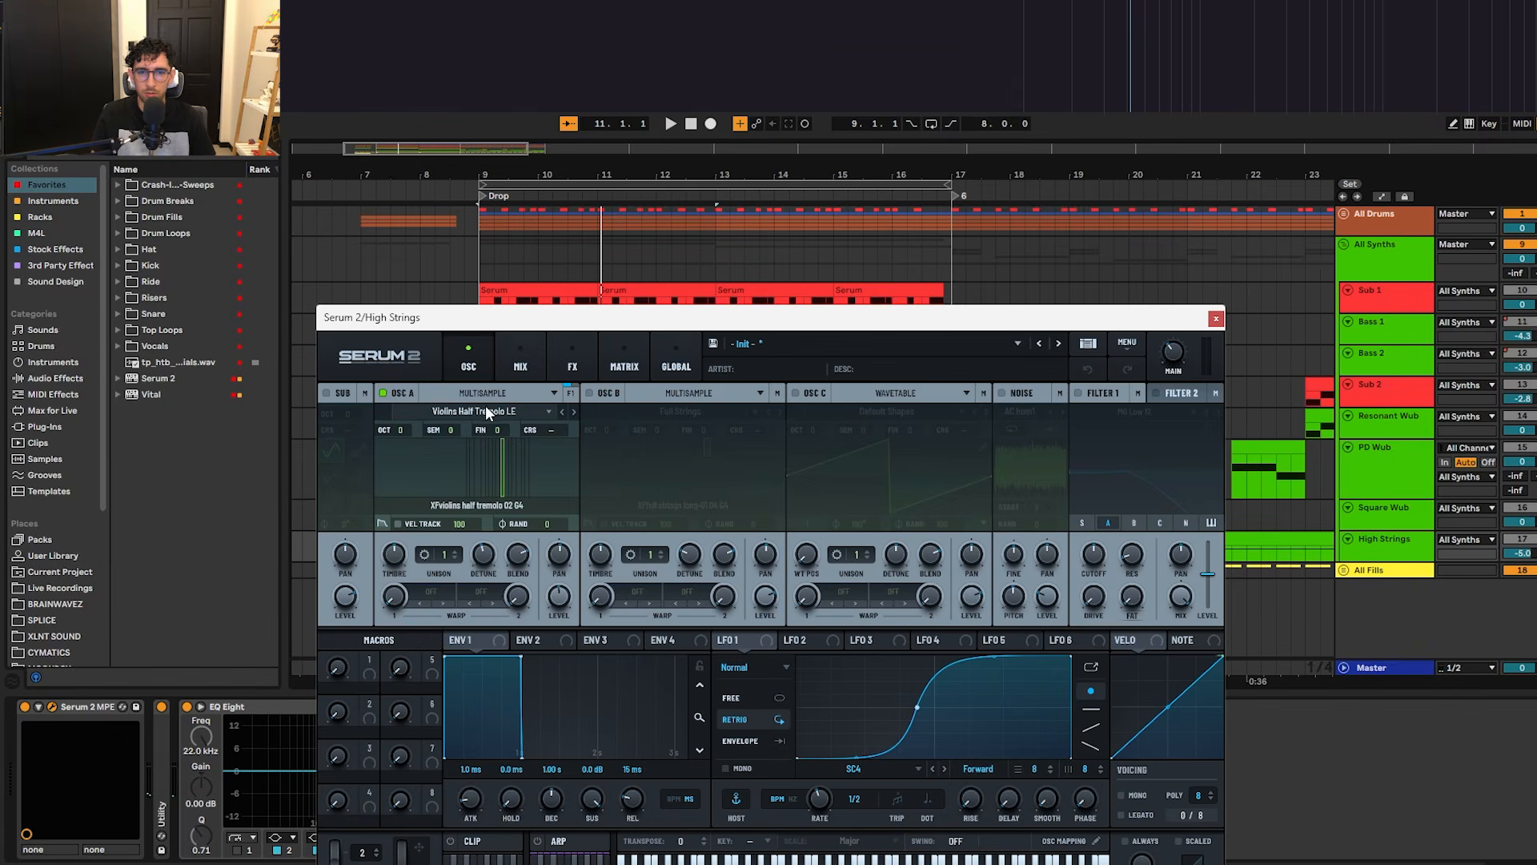
click(484, 393)
click(485, 397)
click(485, 410)
mouse_move(512, 433)
mouse_move(641, 542)
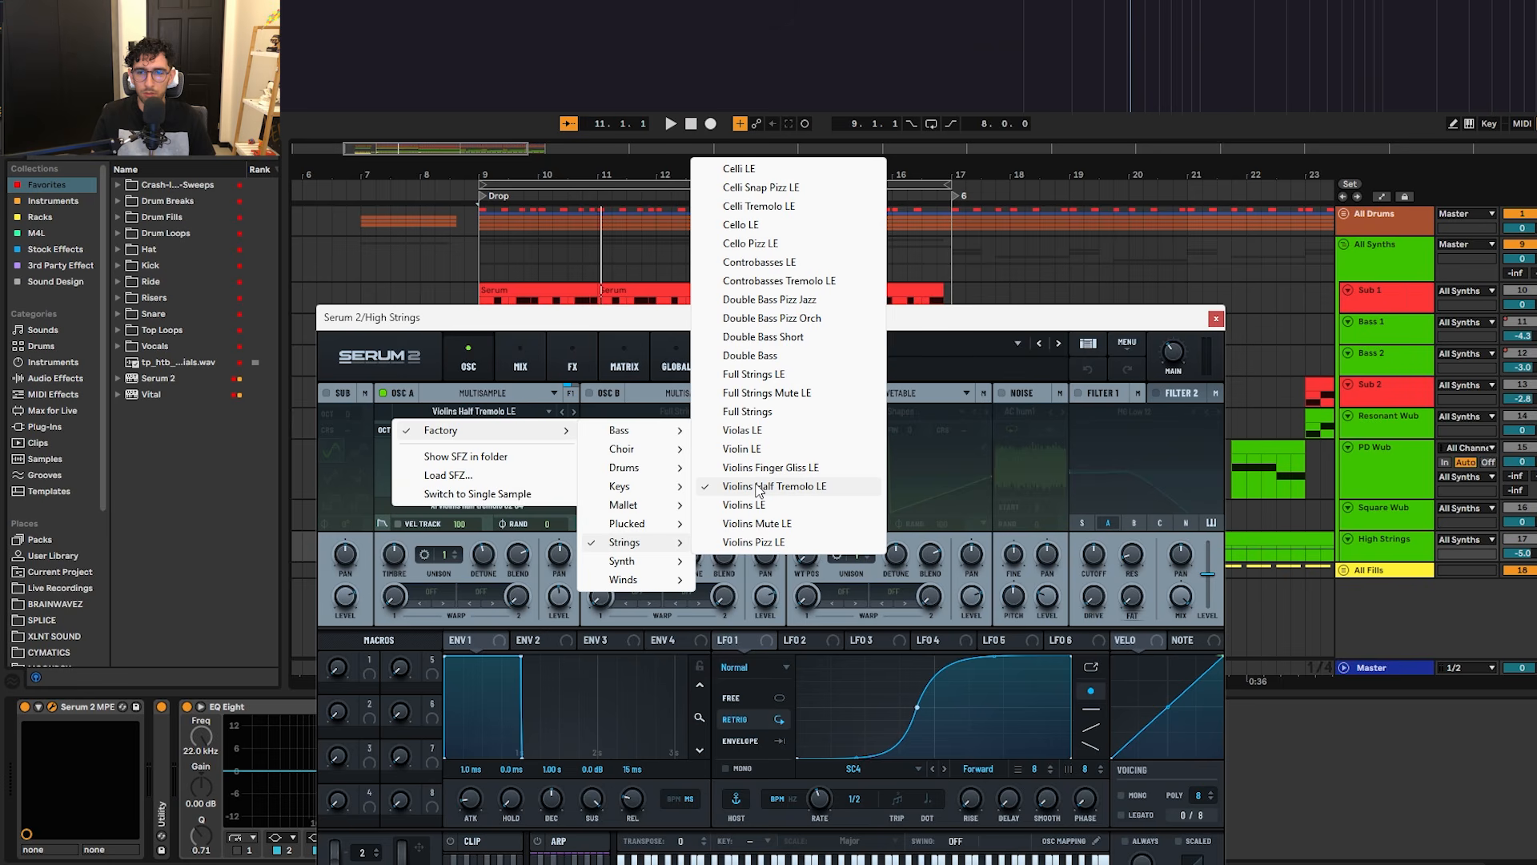
click(468, 413)
click(1215, 318)
Step: Enlarge the High Strings track to see its notes and play the change leading into bar 17
scroll(982, 529, right, 3)
click(836, 536)
click(832, 559)
drag(1403, 563, 1403, 634)
click(804, 560)
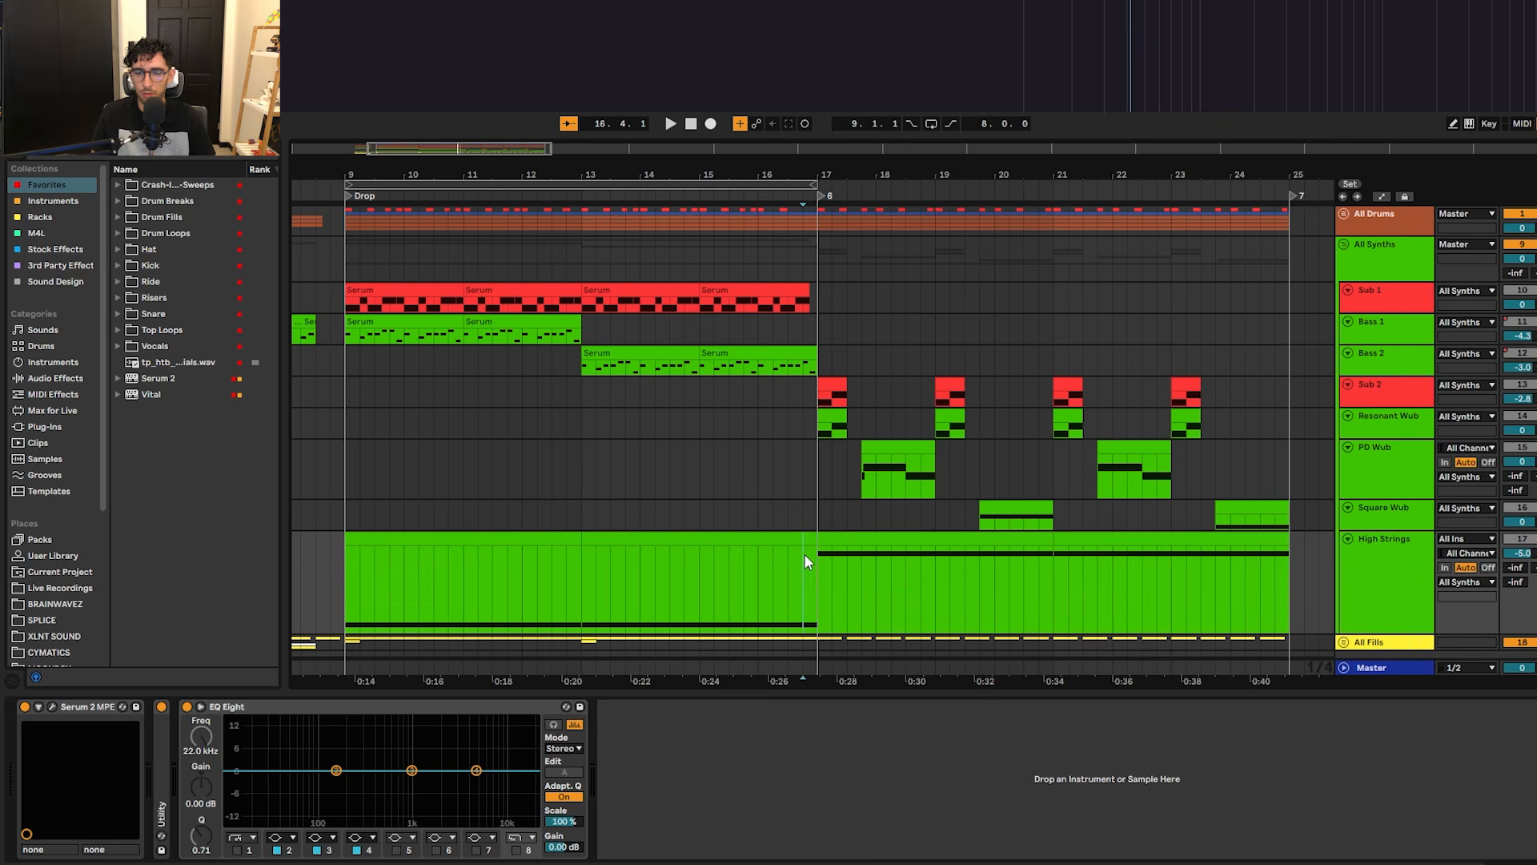
key(space)
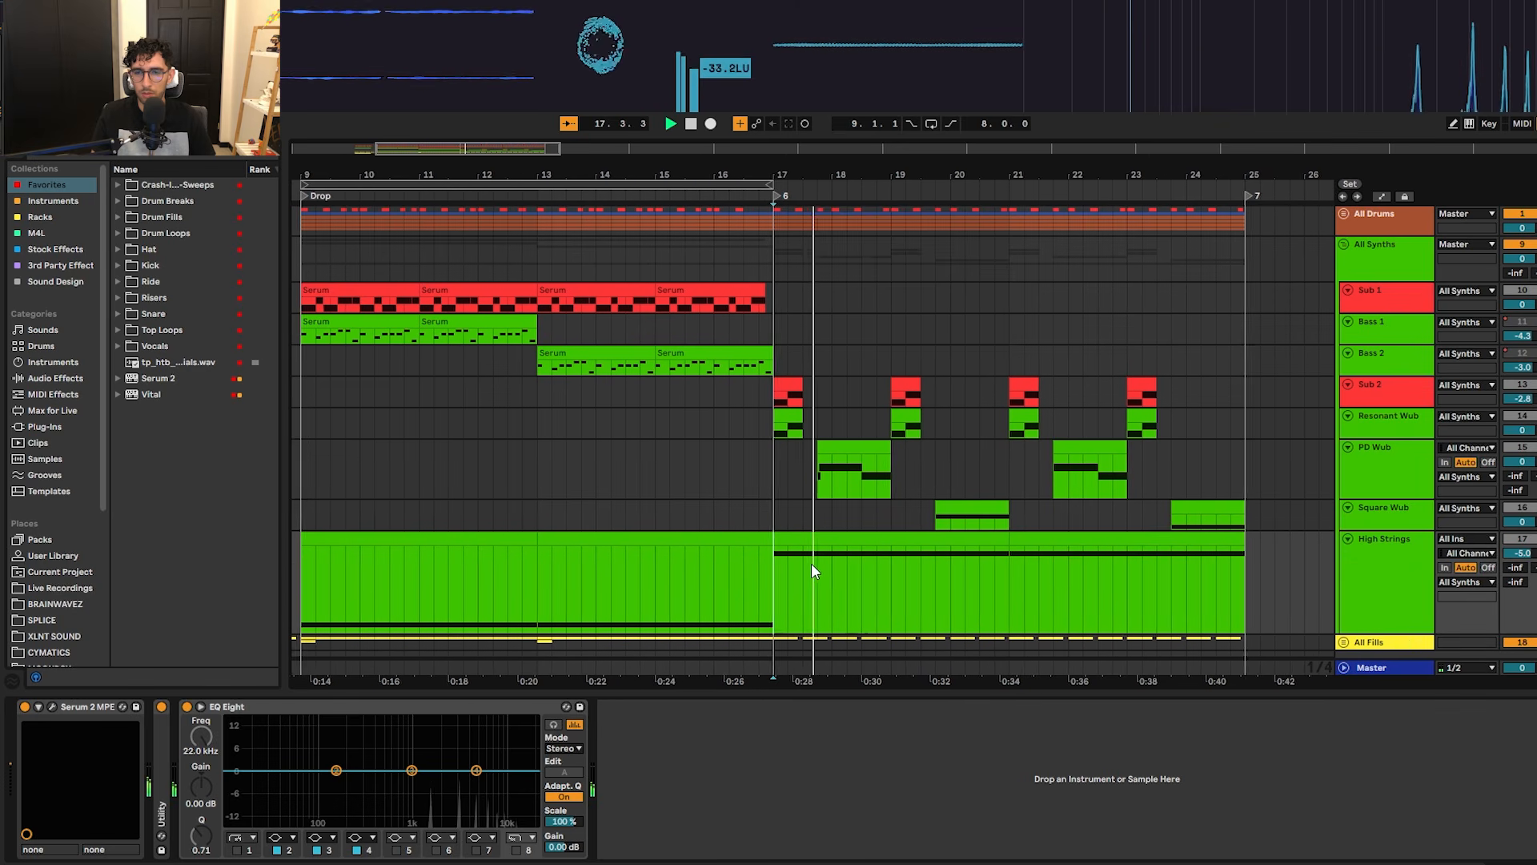
key(space)
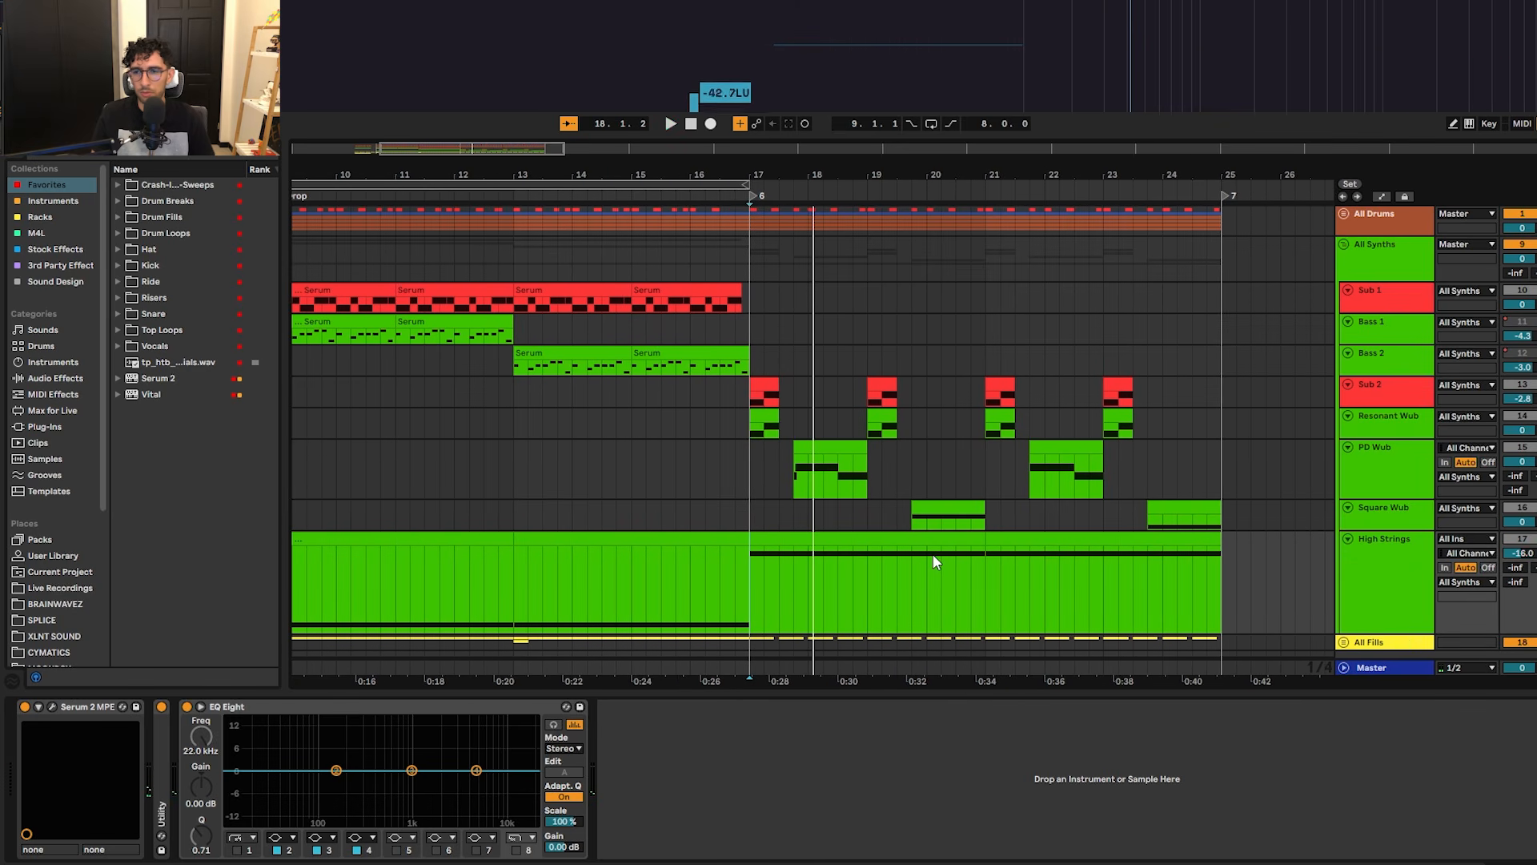
Step: Fit the tracks to the arrangement height and play the strings with the other layers from just before bar 17
scroll(778, 498, down, 1)
scroll(778, 498, up, 1)
scroll(779, 496, down, 1)
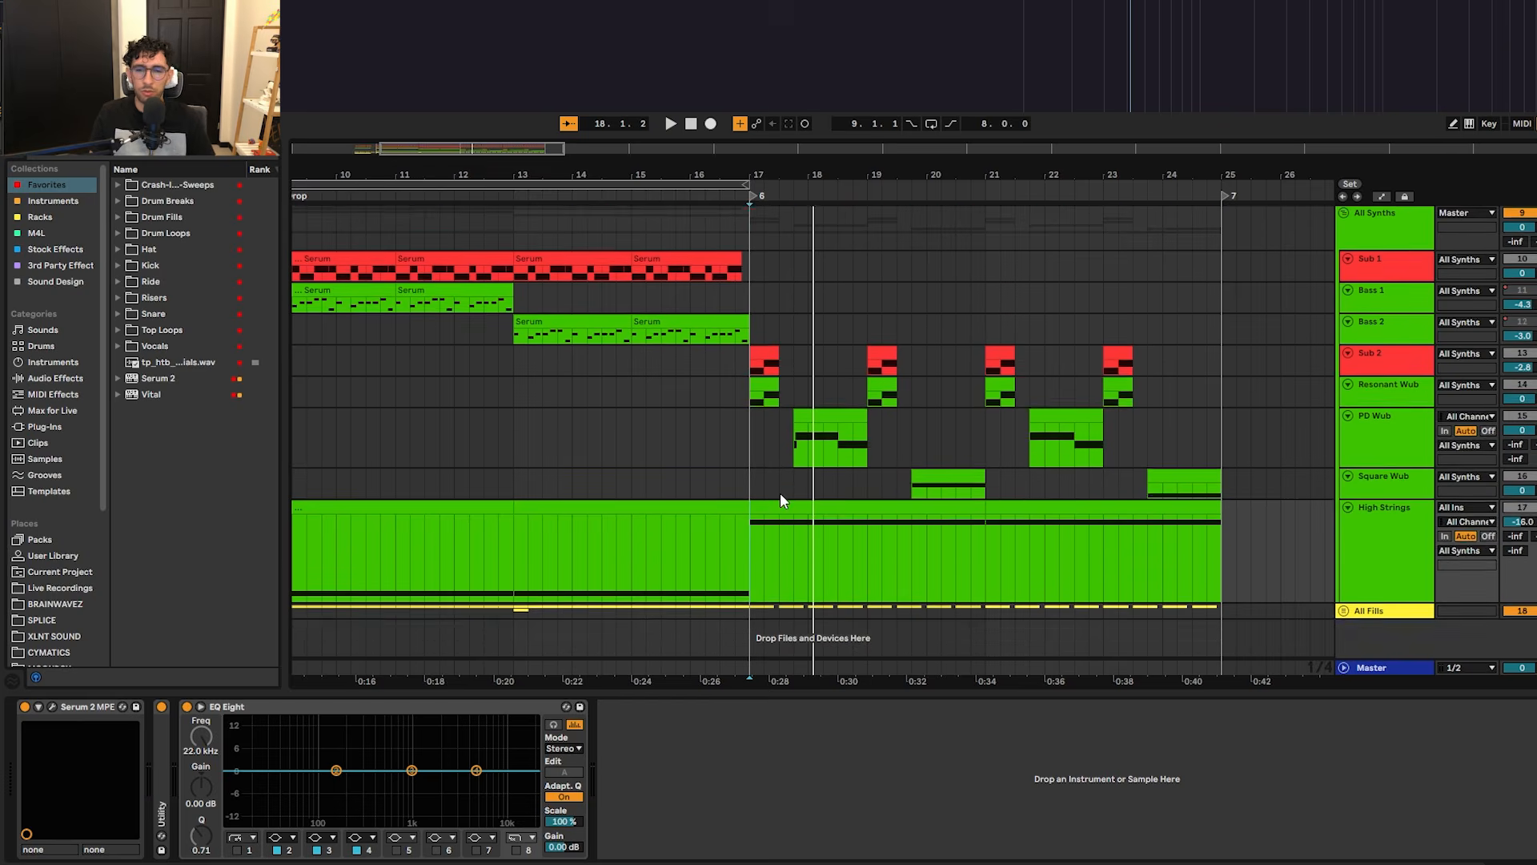
key(h)
click(733, 455)
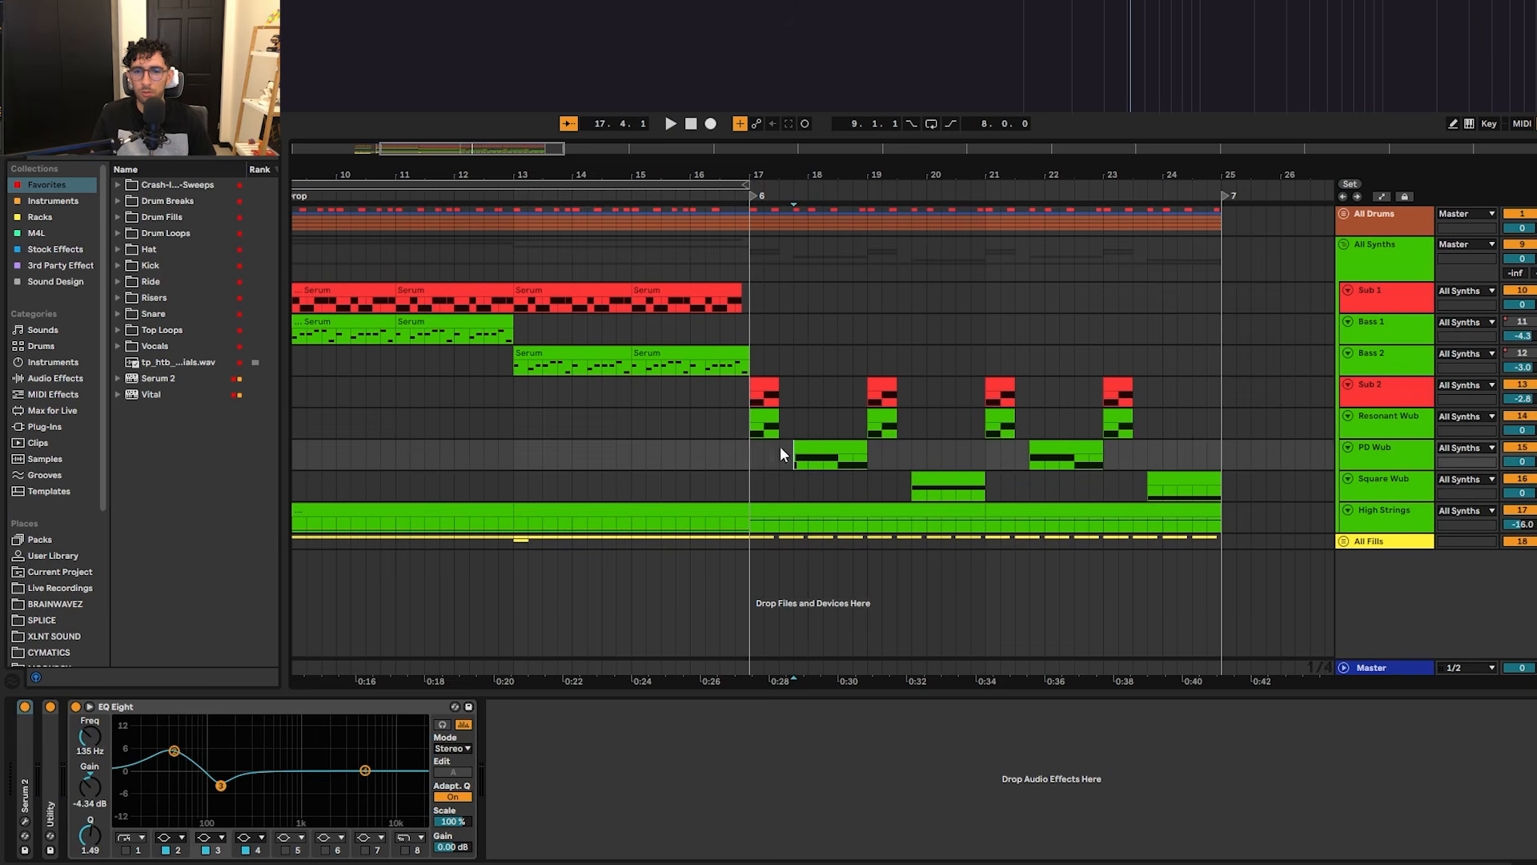
key(space)
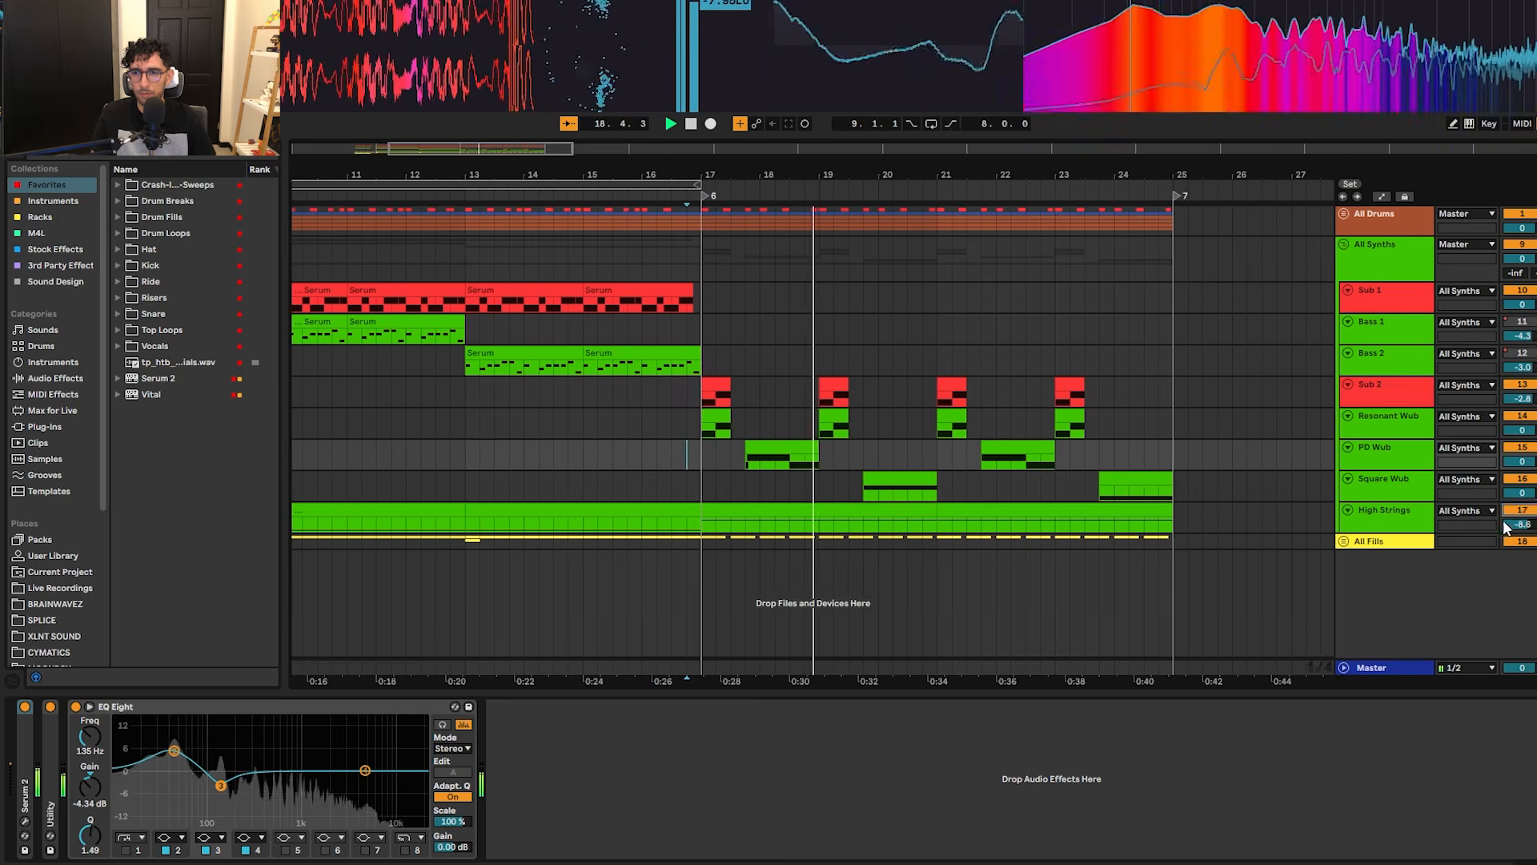
Step: Unfold the All Fills group and select the Vocals clip at the start of the drop
click(1346, 543)
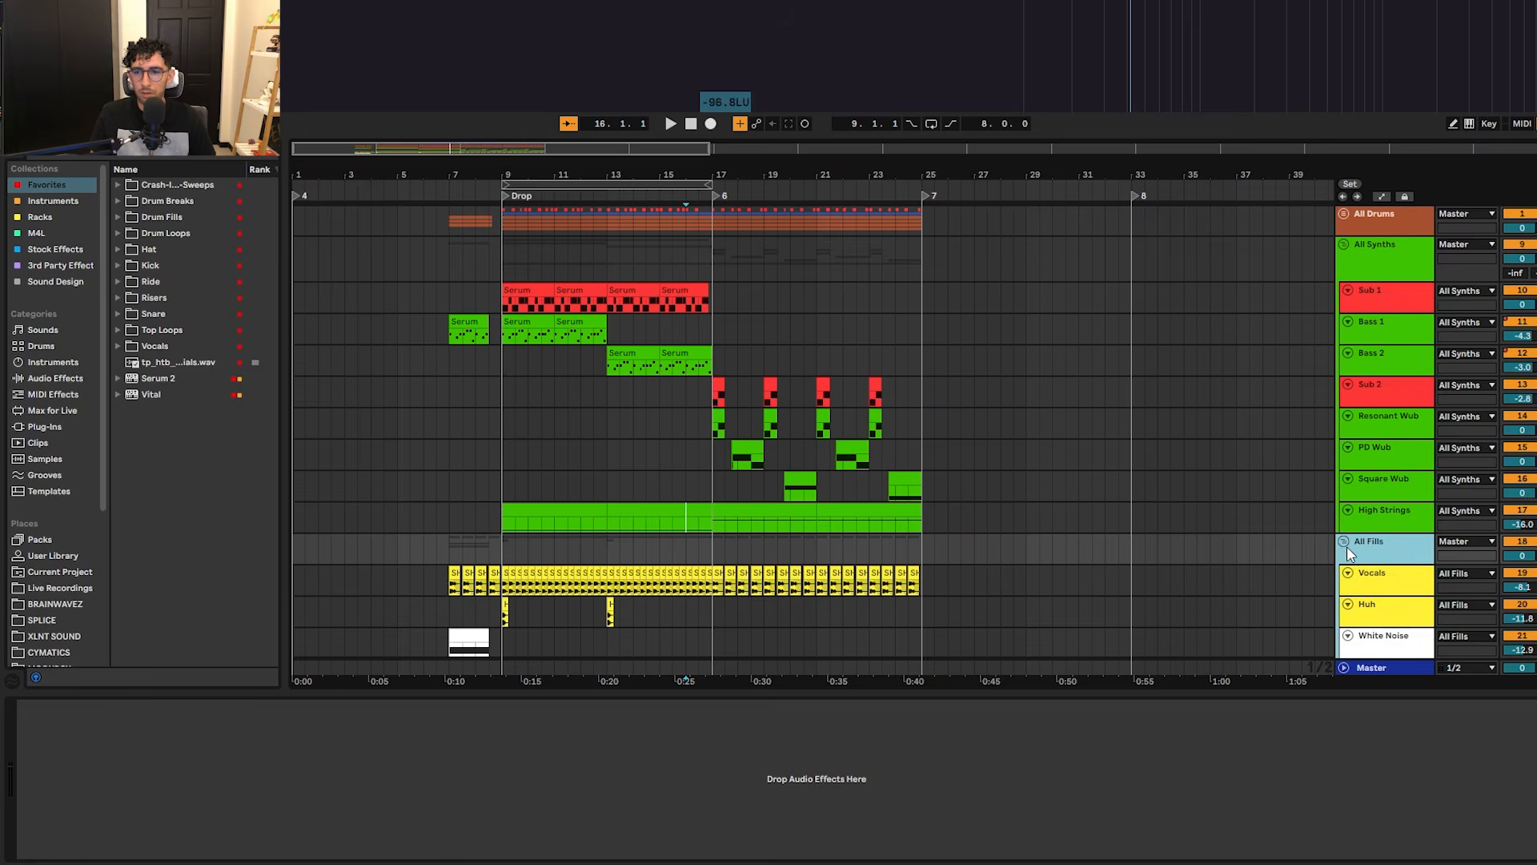
scroll(310, 446, down, 3)
scroll(444, 480, up, 3)
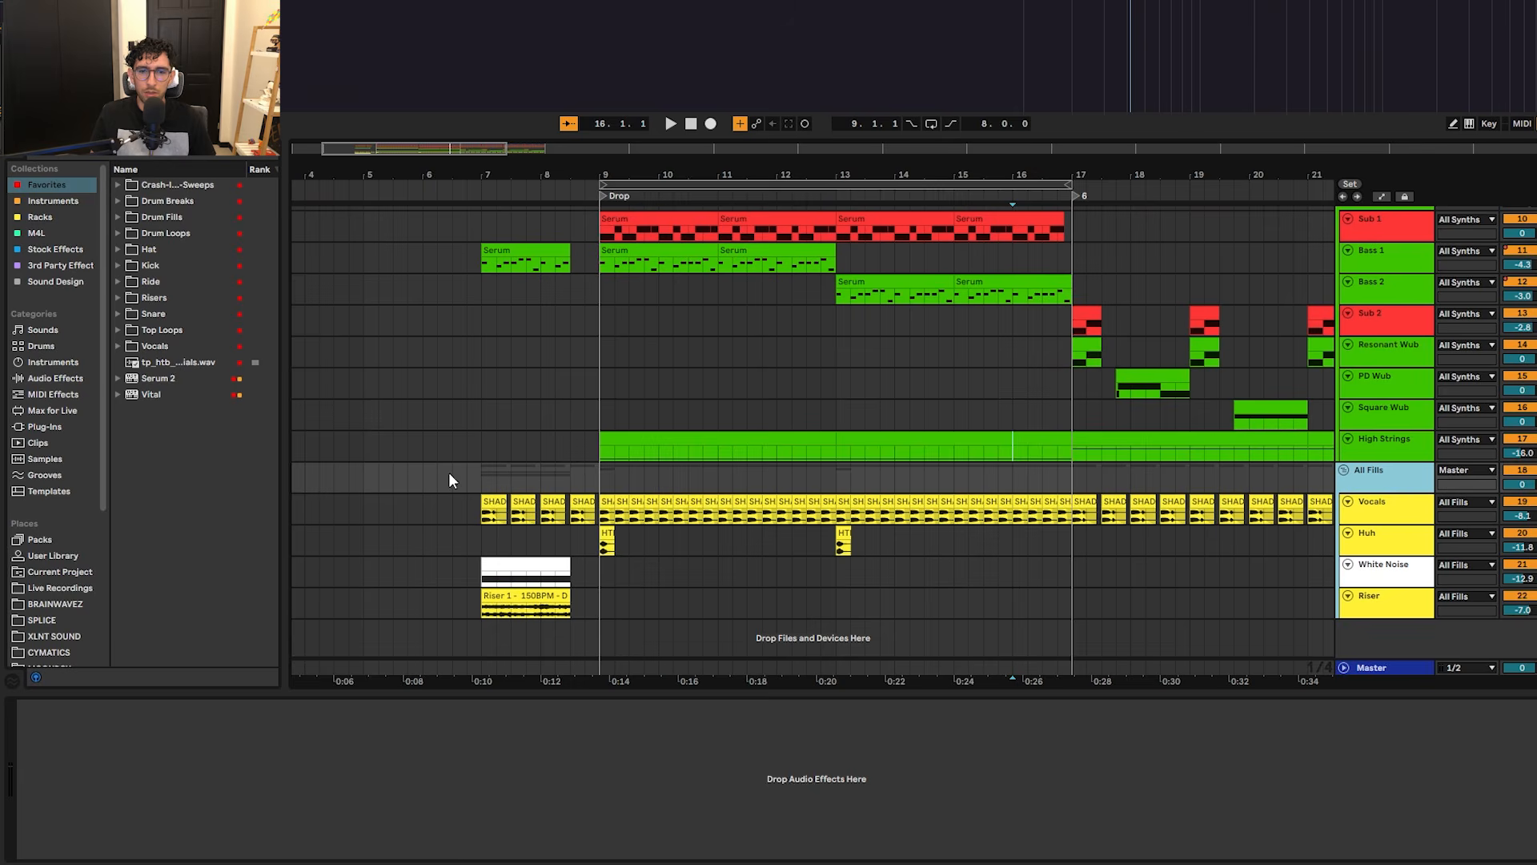
click(524, 502)
click(603, 506)
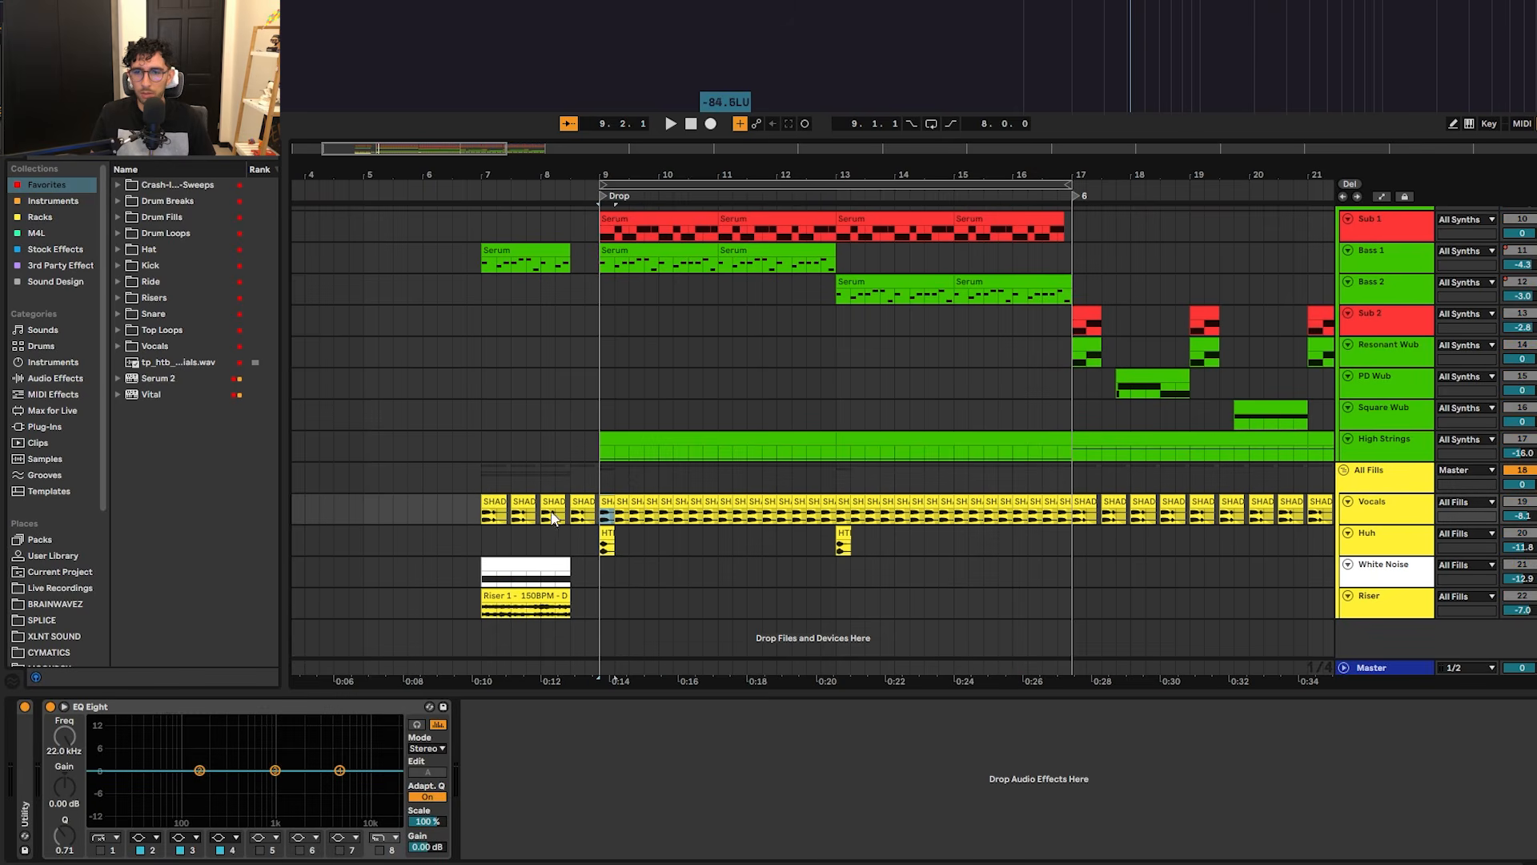
Step: Play the Vocals chops from bar 9 with the Vocals track enlarged to examine their waveforms
key(space)
drag(1389, 525, 1387, 596)
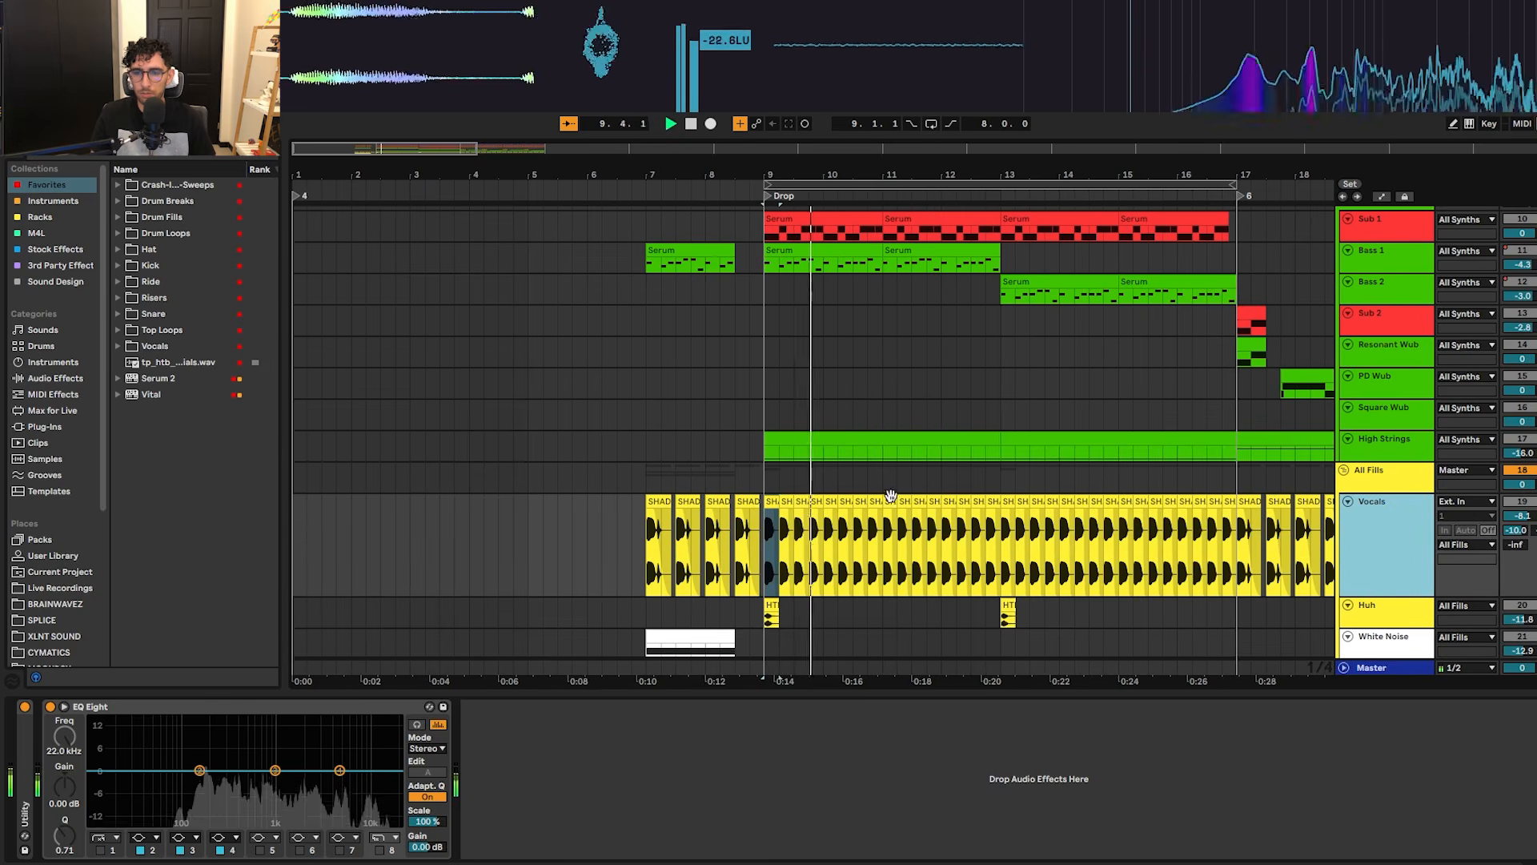
scroll(892, 495, up, 3)
scroll(733, 516, down, 10)
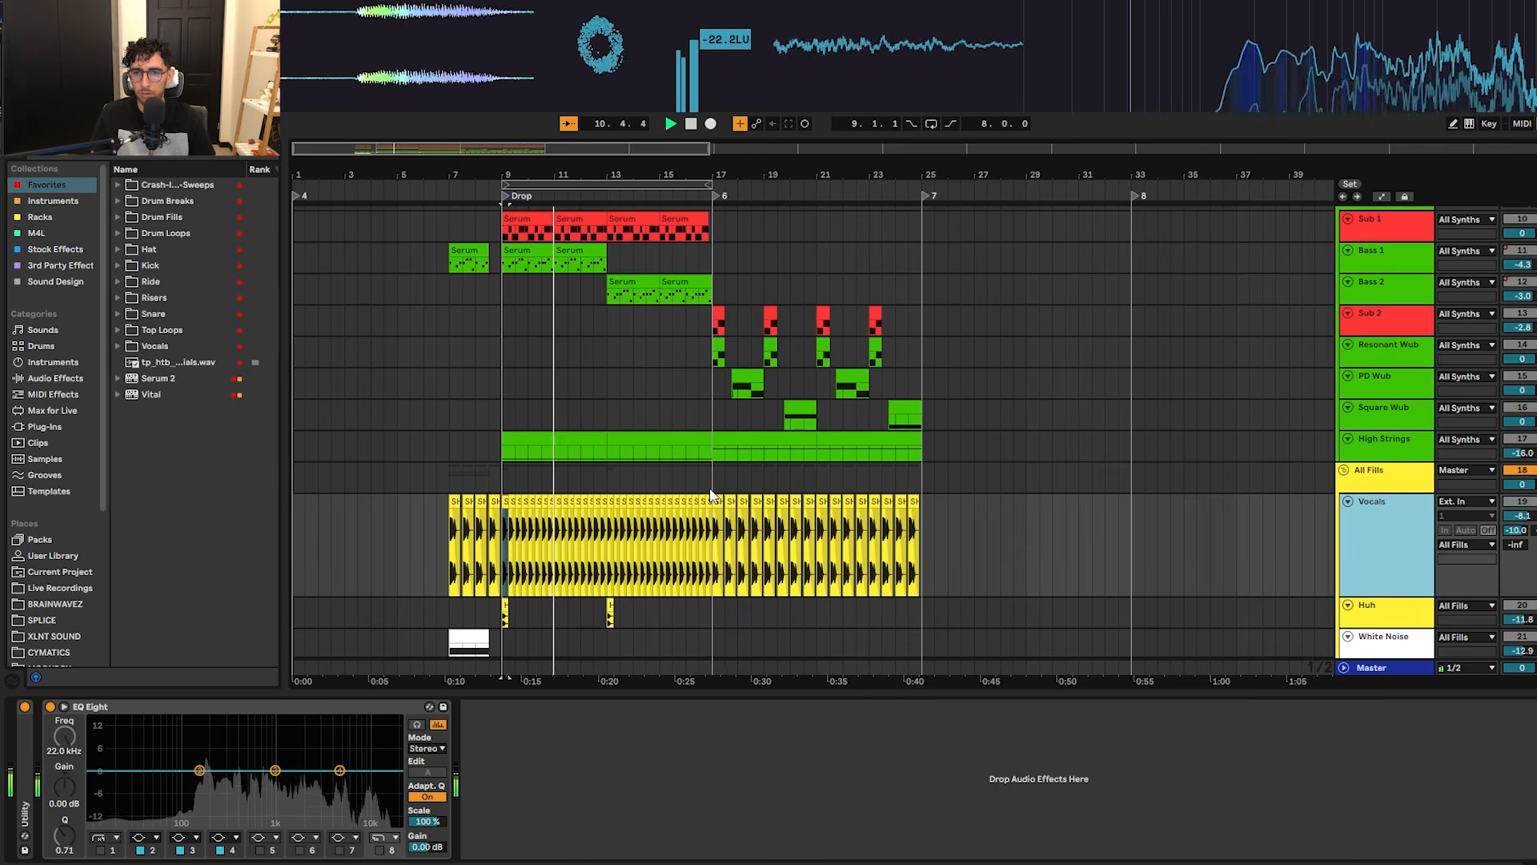
key(space)
Step: Select the Vocals clip at bar 17 and play the more widely spaced chops of the second section
click(731, 512)
scroll(728, 516, up, 3)
click(708, 502)
scroll(715, 498, up, 3)
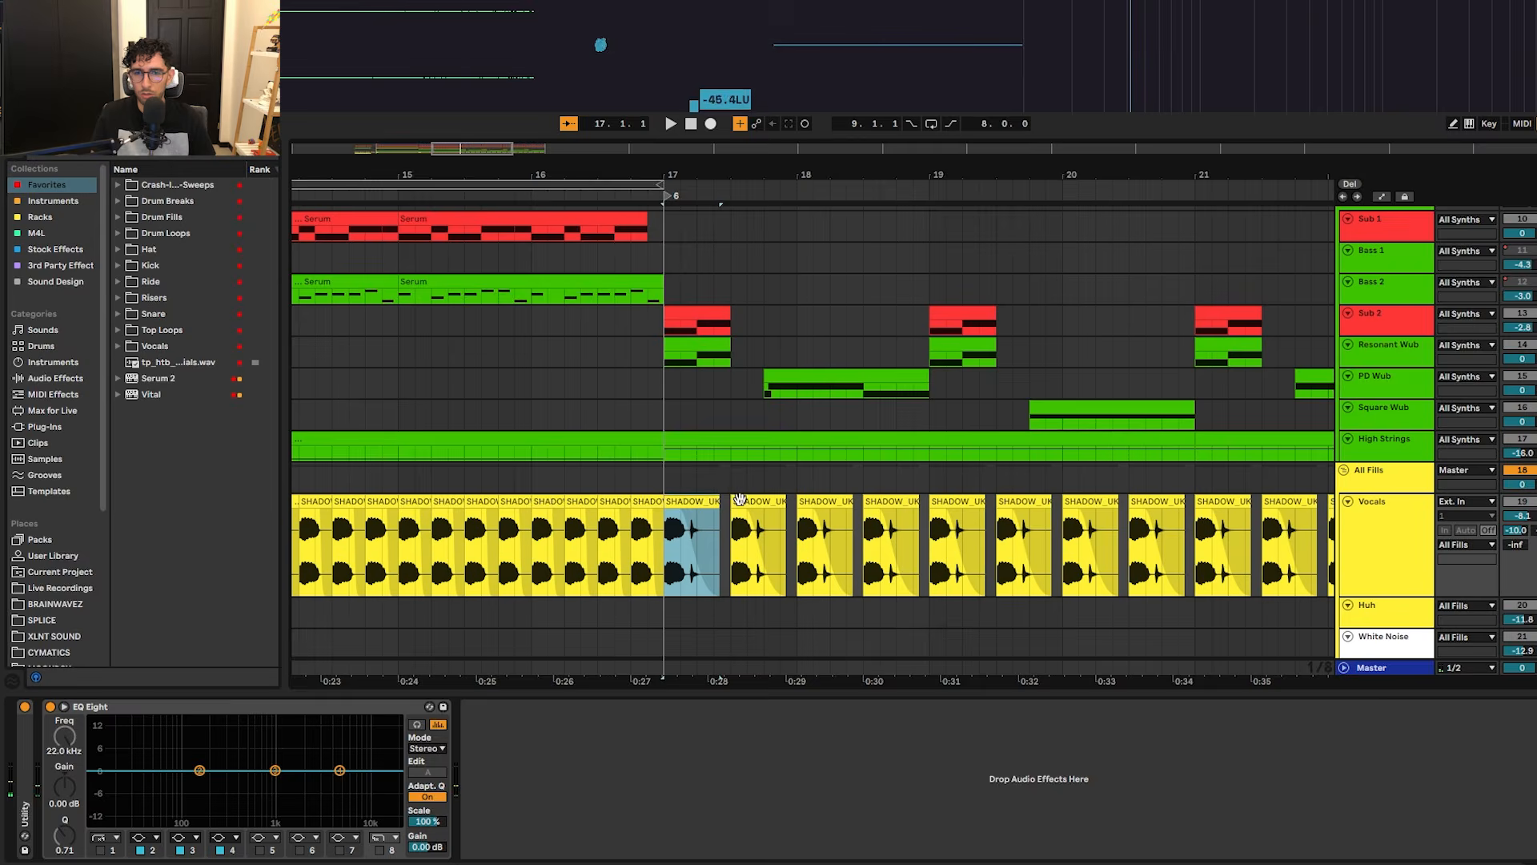
key(space)
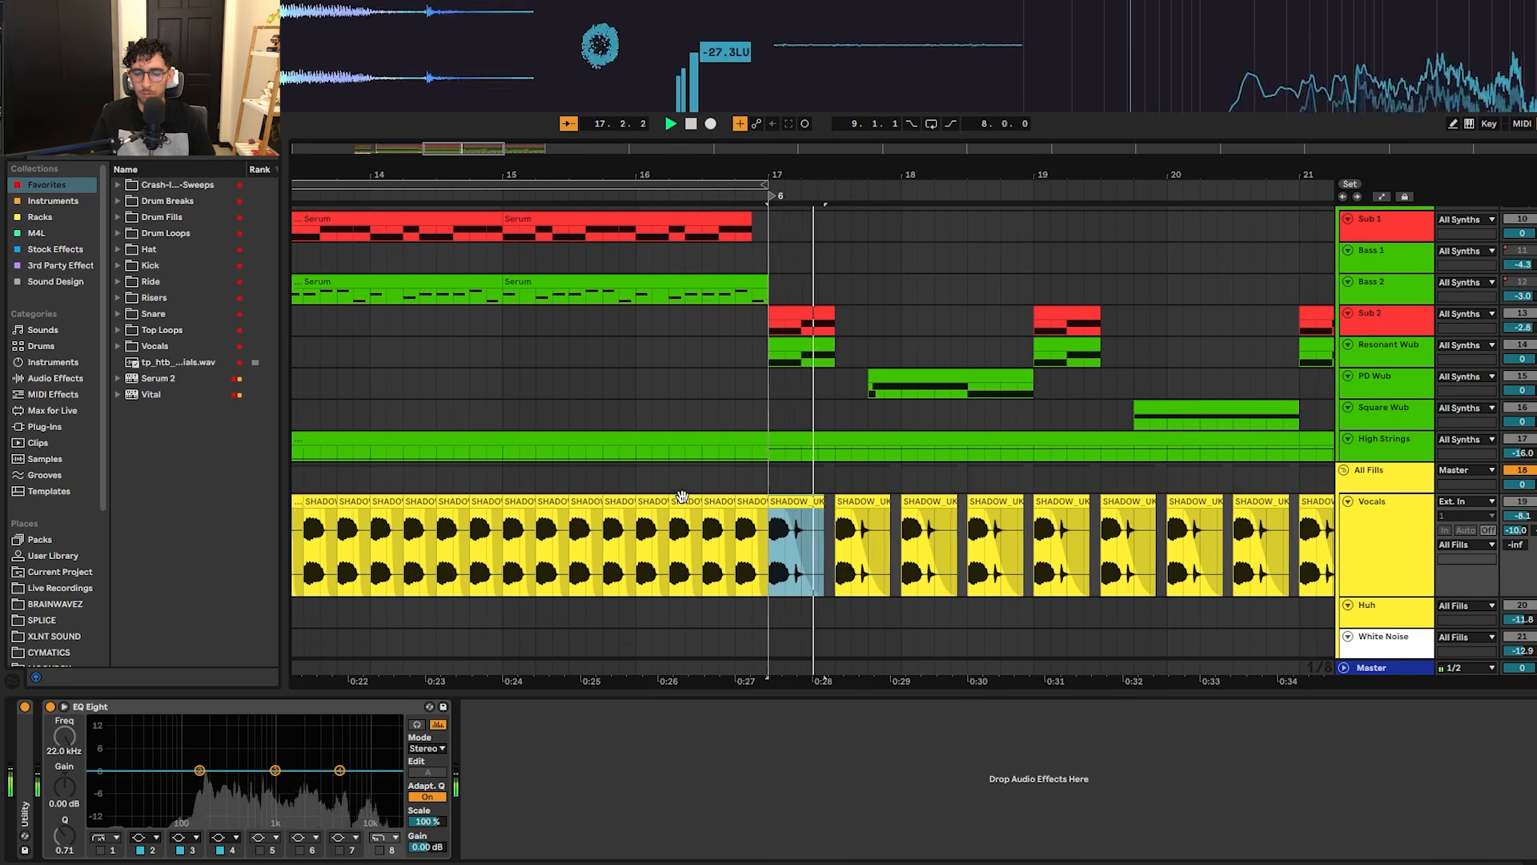
scroll(682, 496, down, 3)
scroll(682, 496, down, 2)
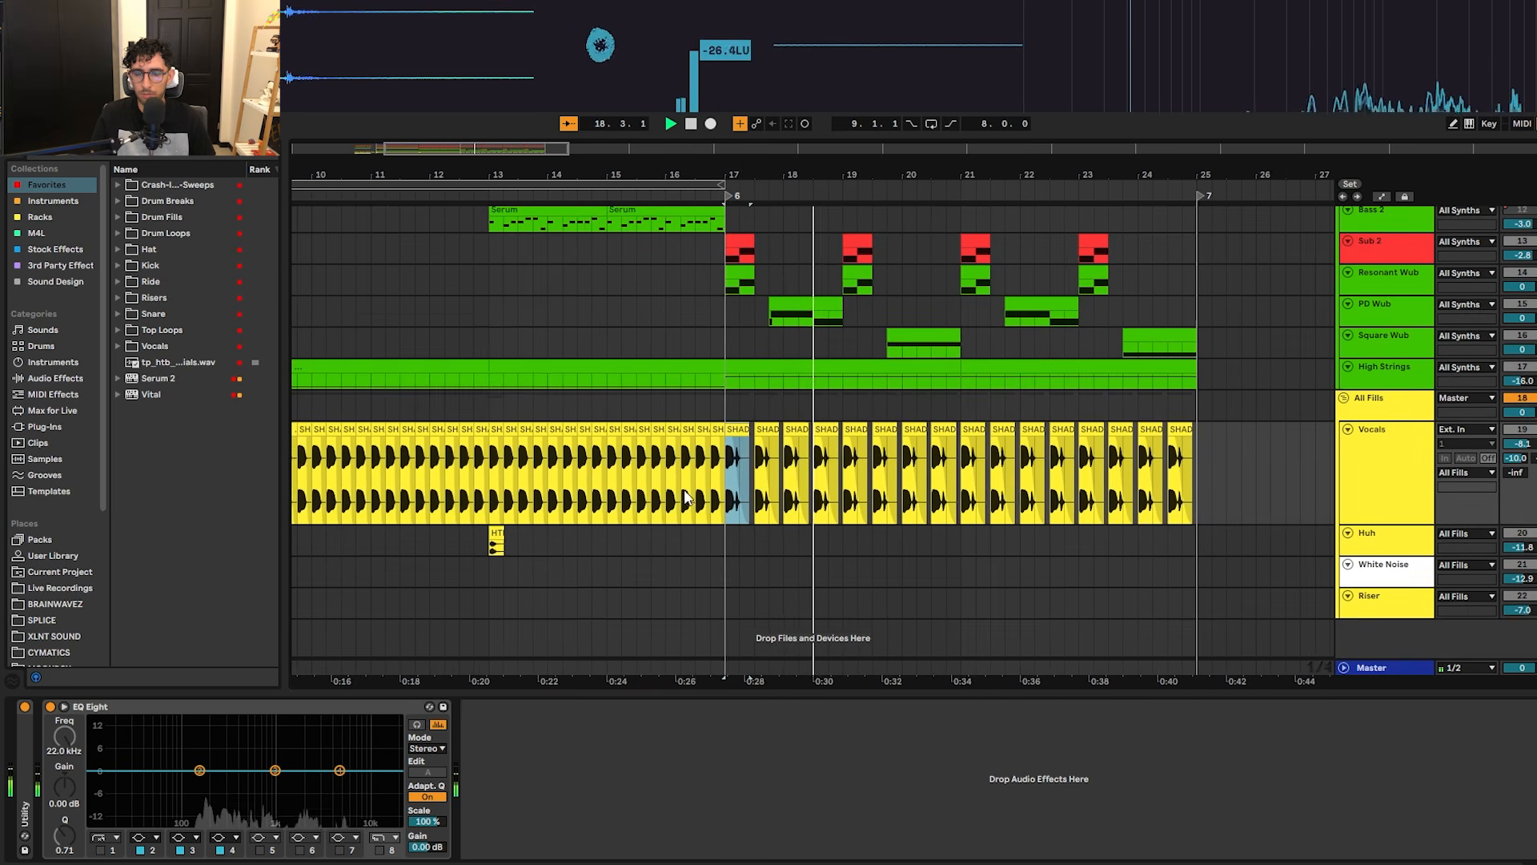
key(space)
Step: Play the Huh vocal shots at bars 9 and 13
scroll(682, 497, down, 3)
drag(613, 494, 1101, 502)
scroll(697, 512, up, 5)
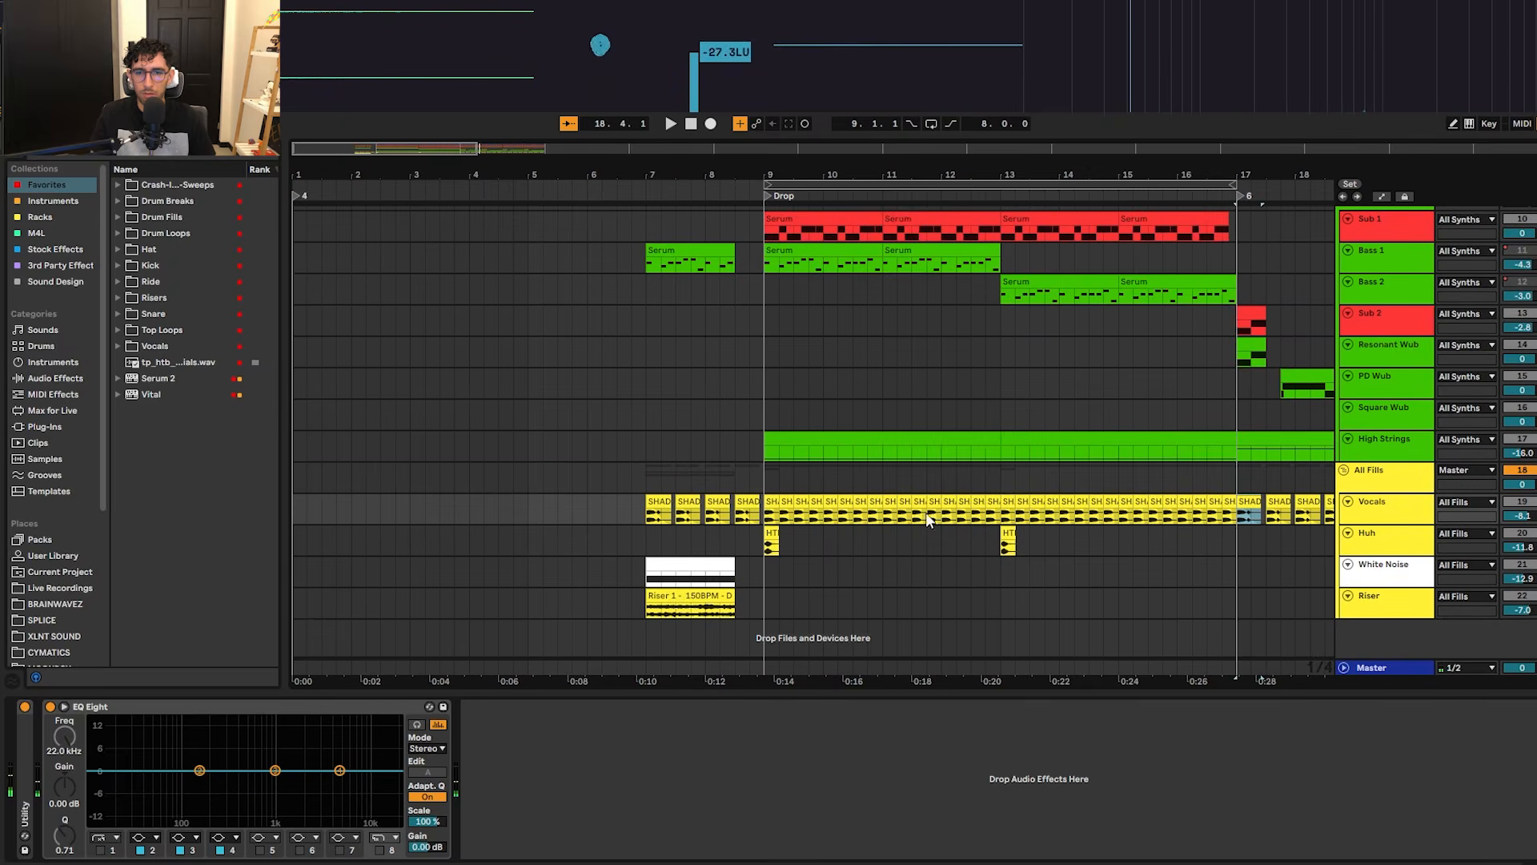
click(786, 537)
key(space)
key(space)
key(space)
key(space)
key(space)
key(space)
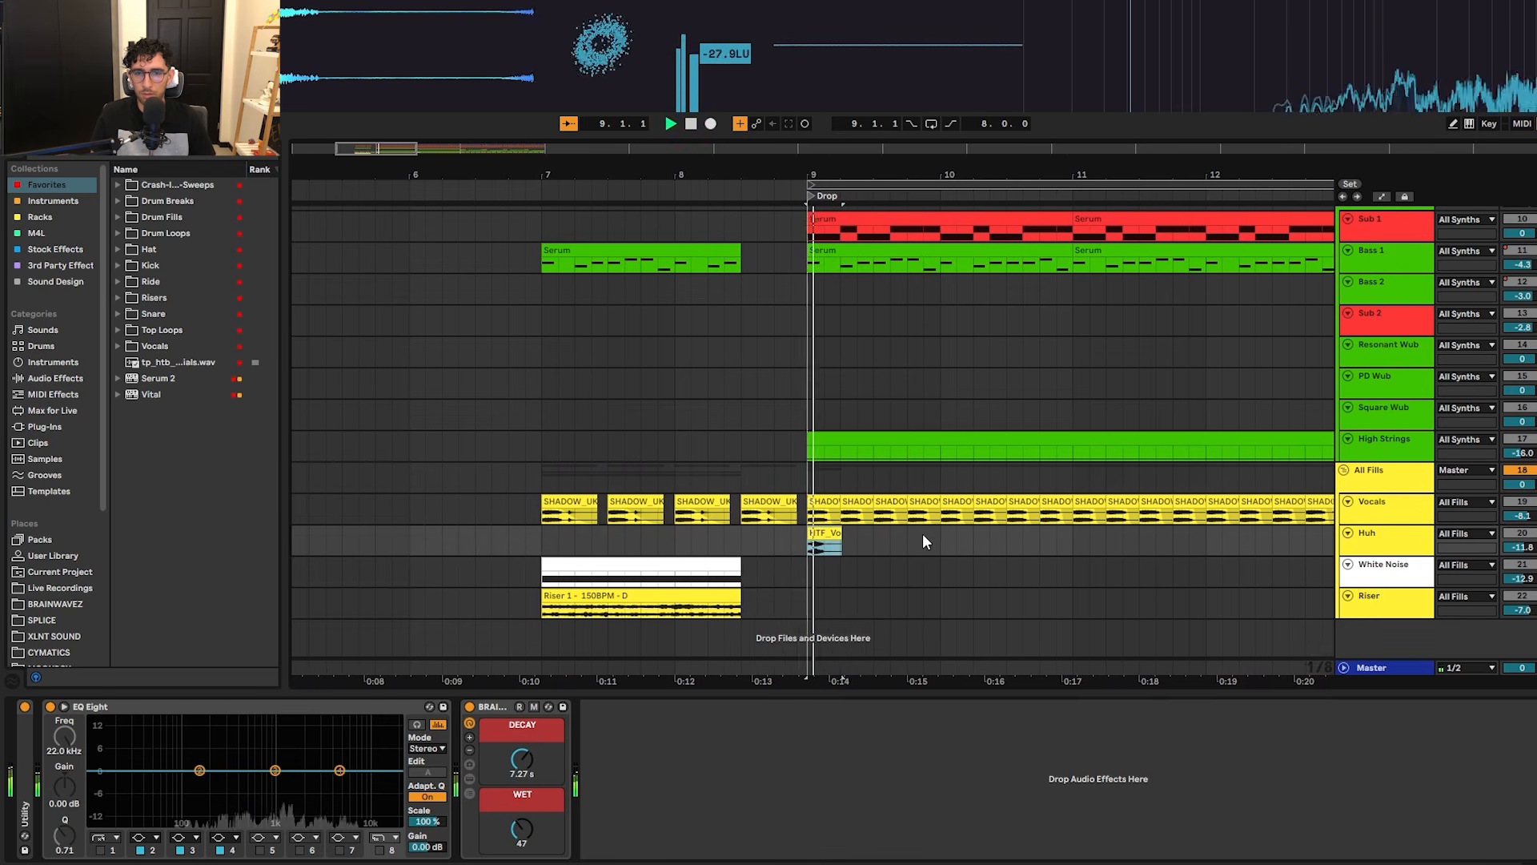
scroll(817, 559, right, 4)
scroll(1034, 532, right, 3)
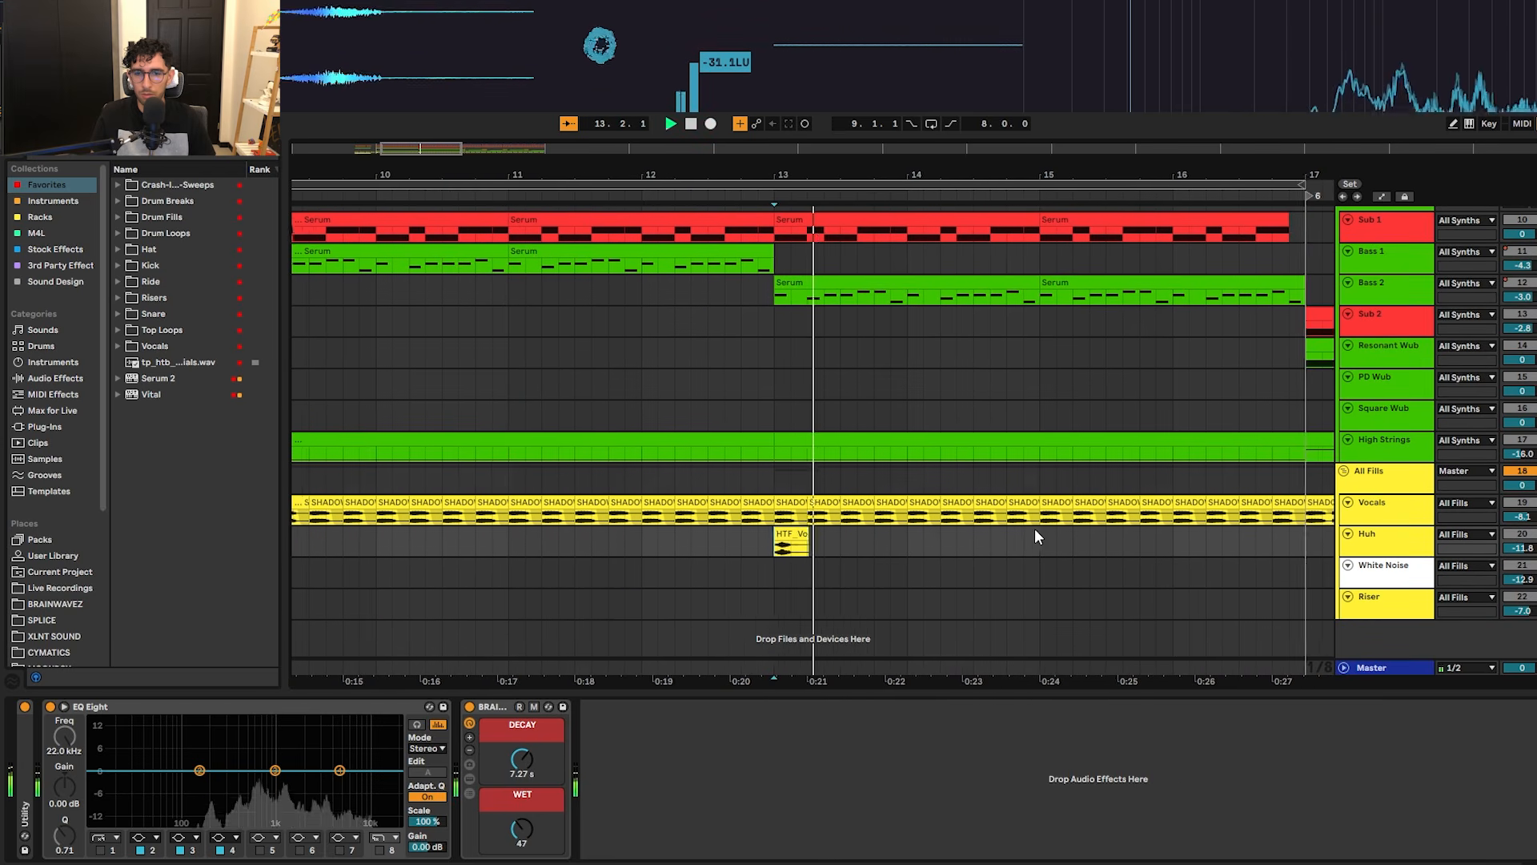
Step: Play the White Noise clip and the Riser clip in the build-up at bar 7
scroll(636, 577, down, 6)
scroll(386, 540, up, 6)
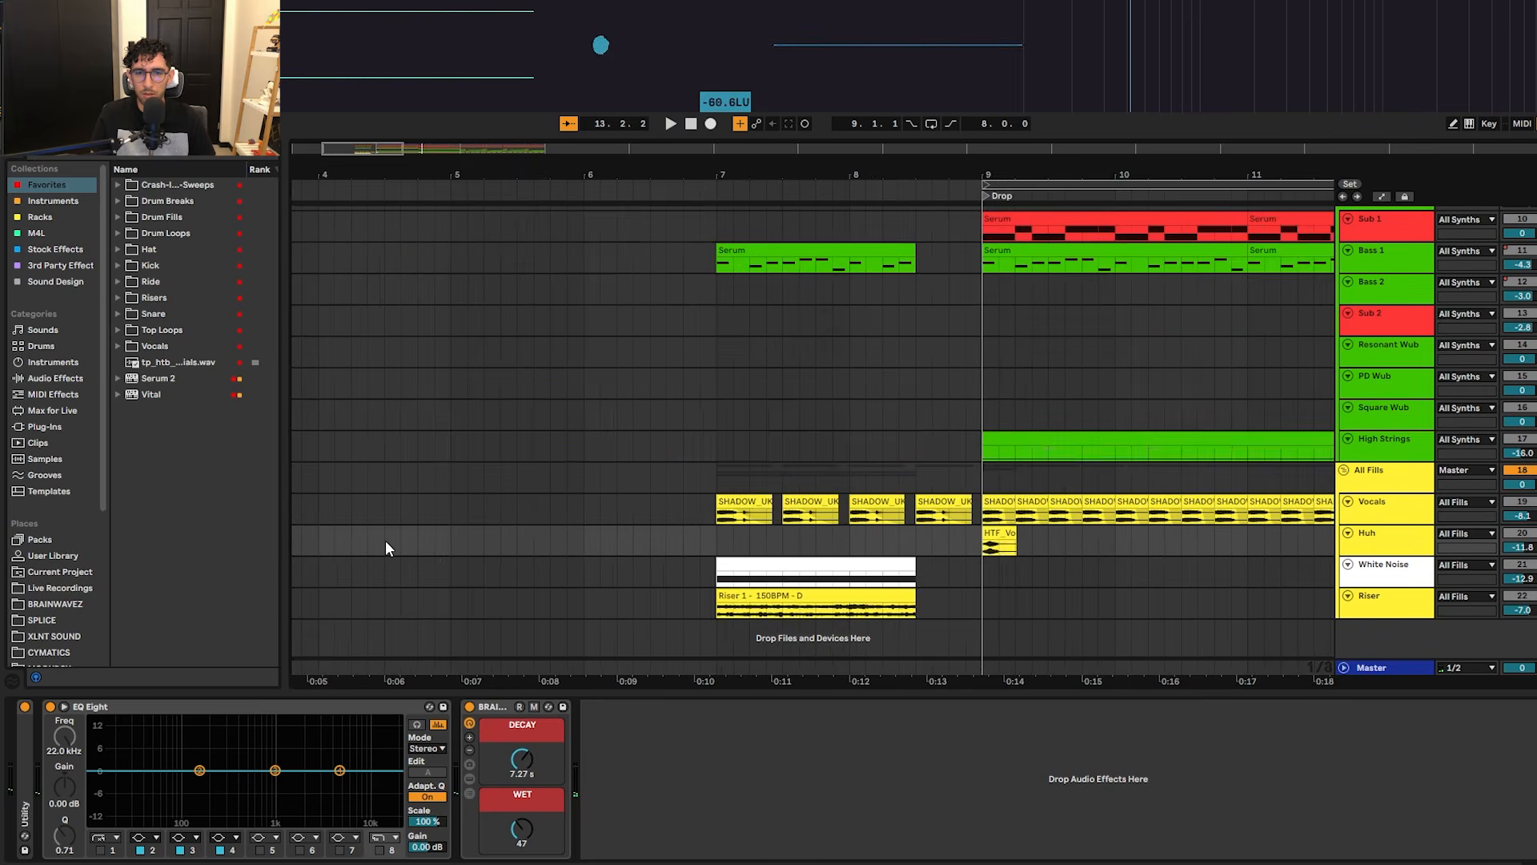
scroll(810, 536, right, 4)
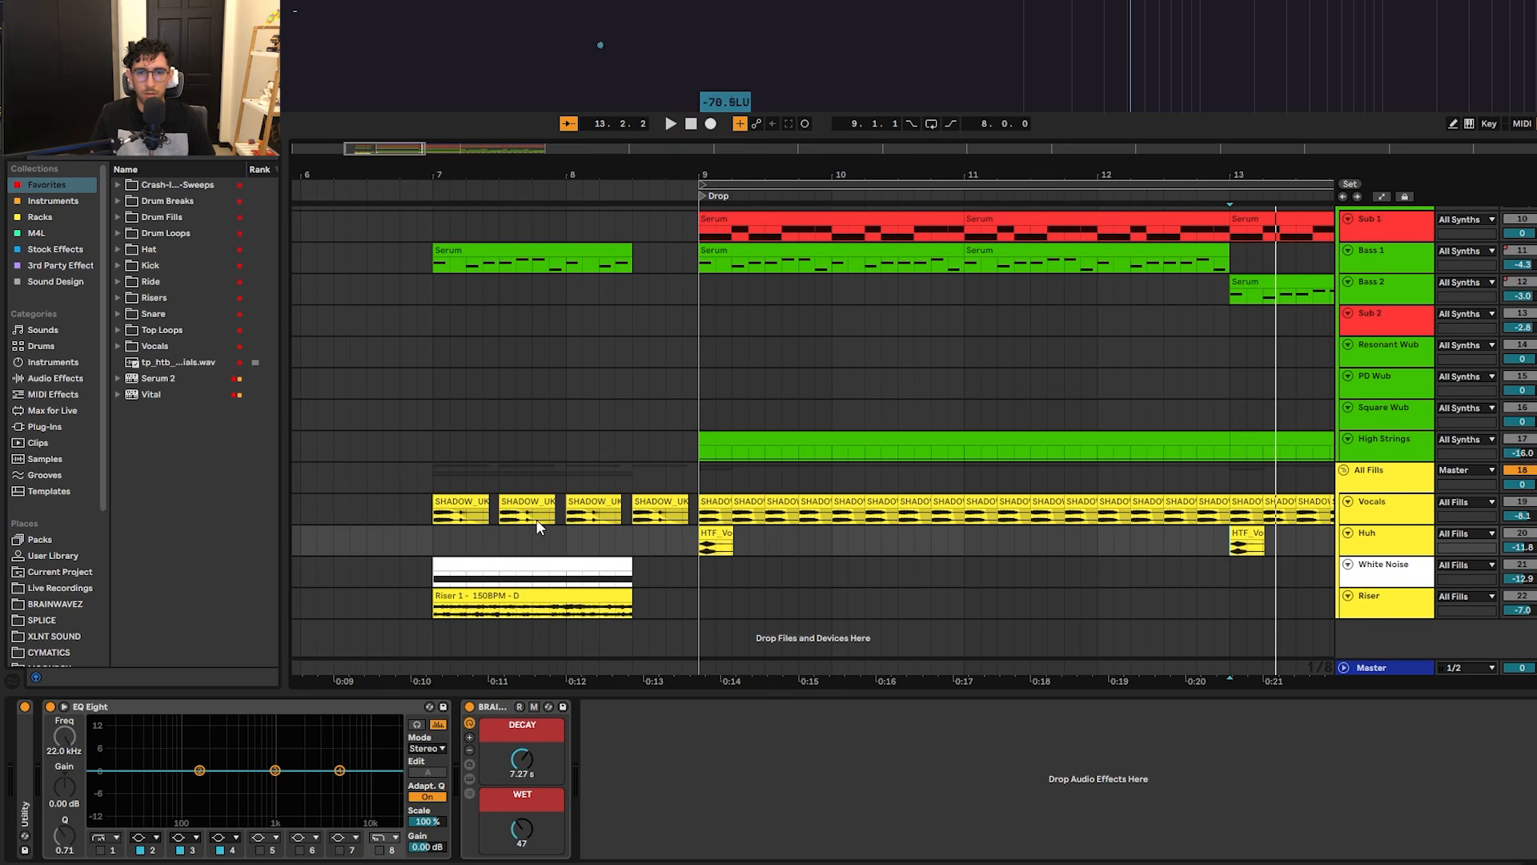
click(480, 572)
key(space)
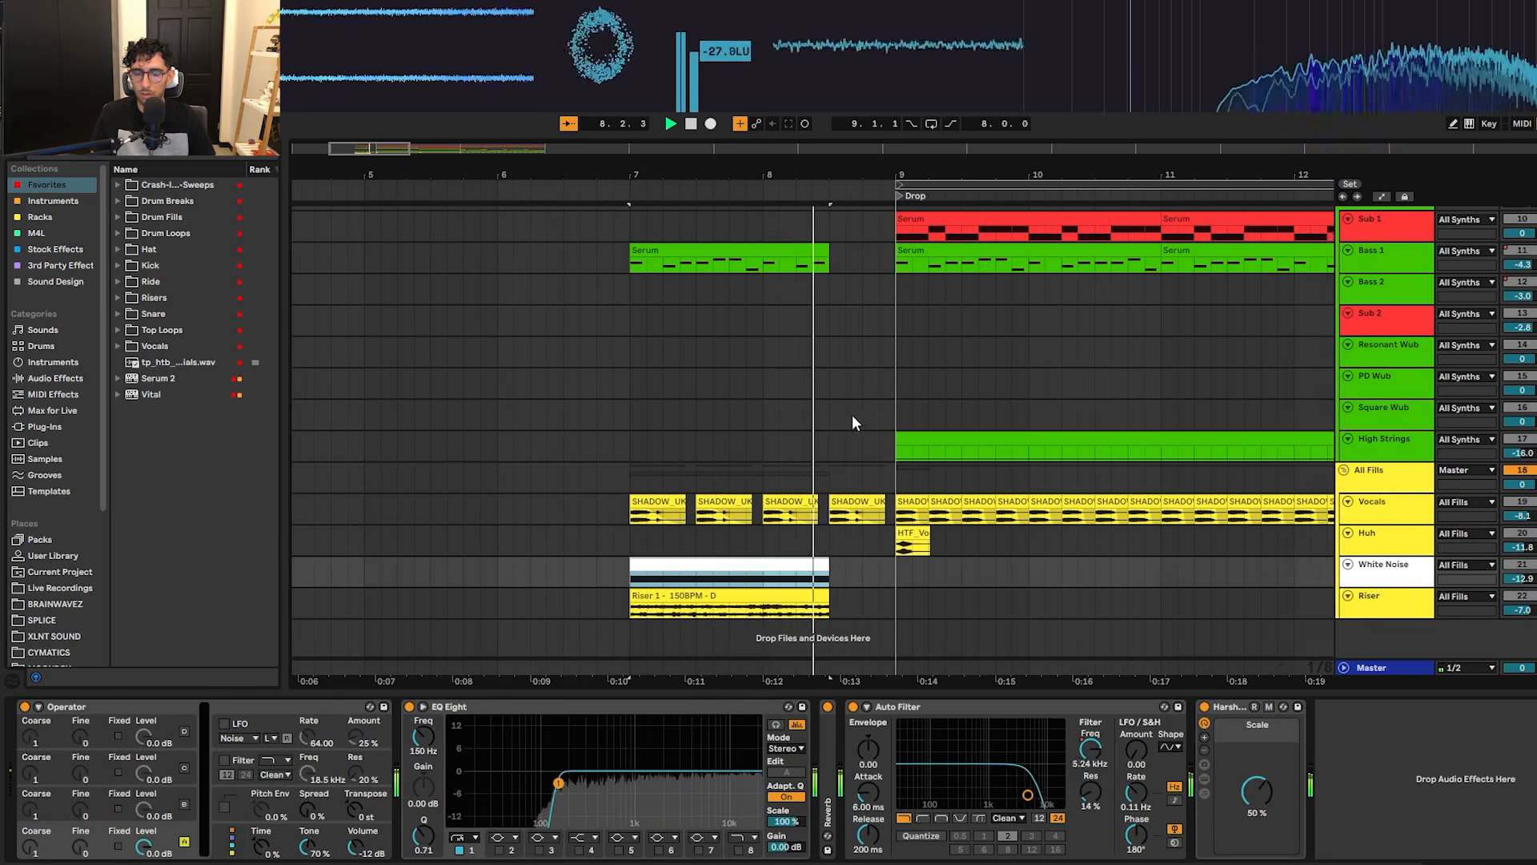
click(665, 602)
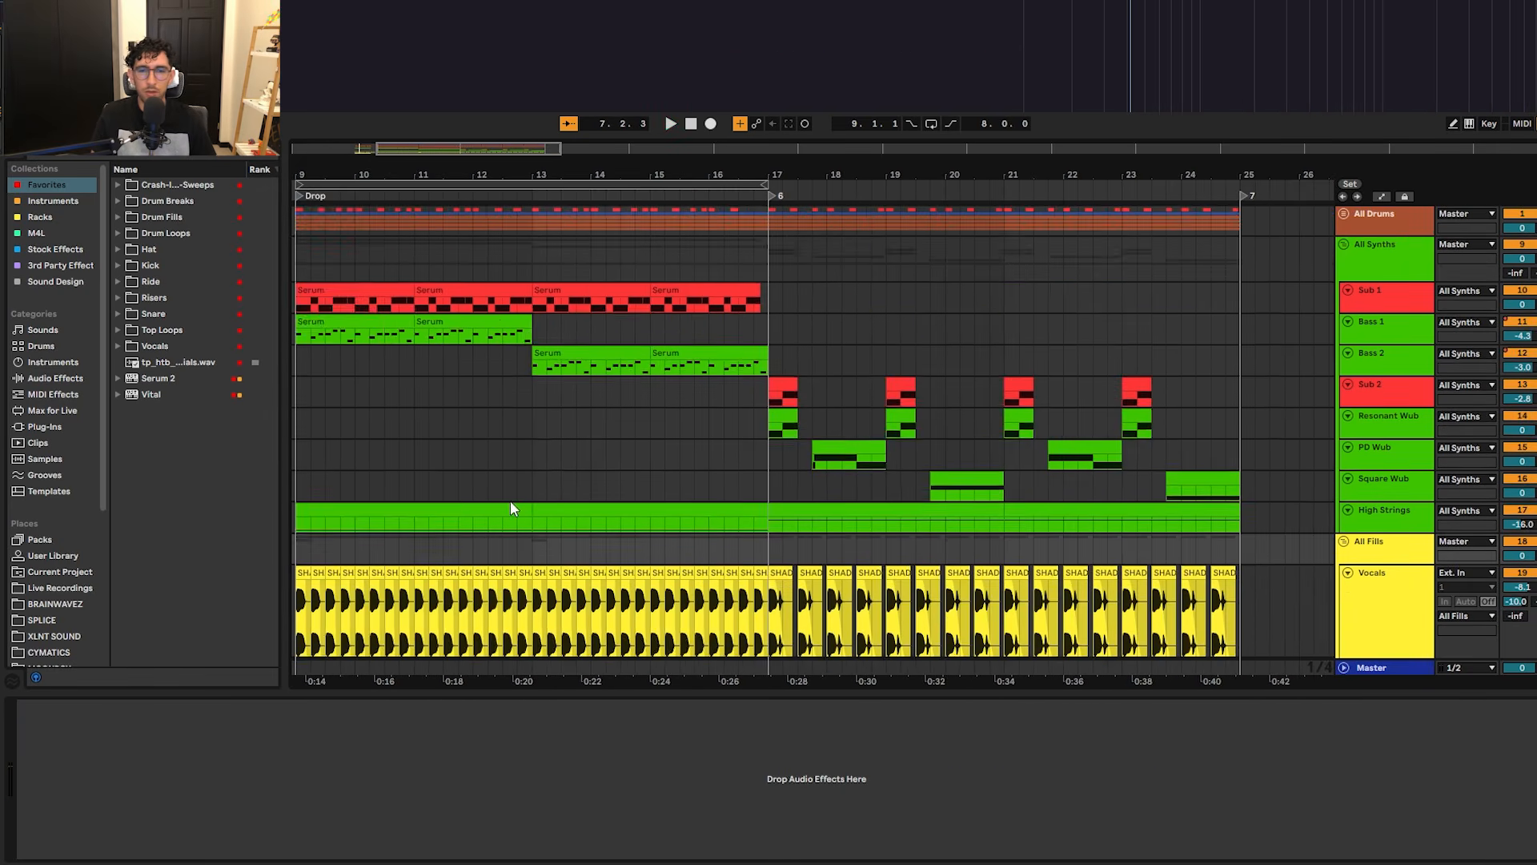
Step: Unfold the All Drums group and set the playback position to bar 9
drag(511, 502, 944, 453)
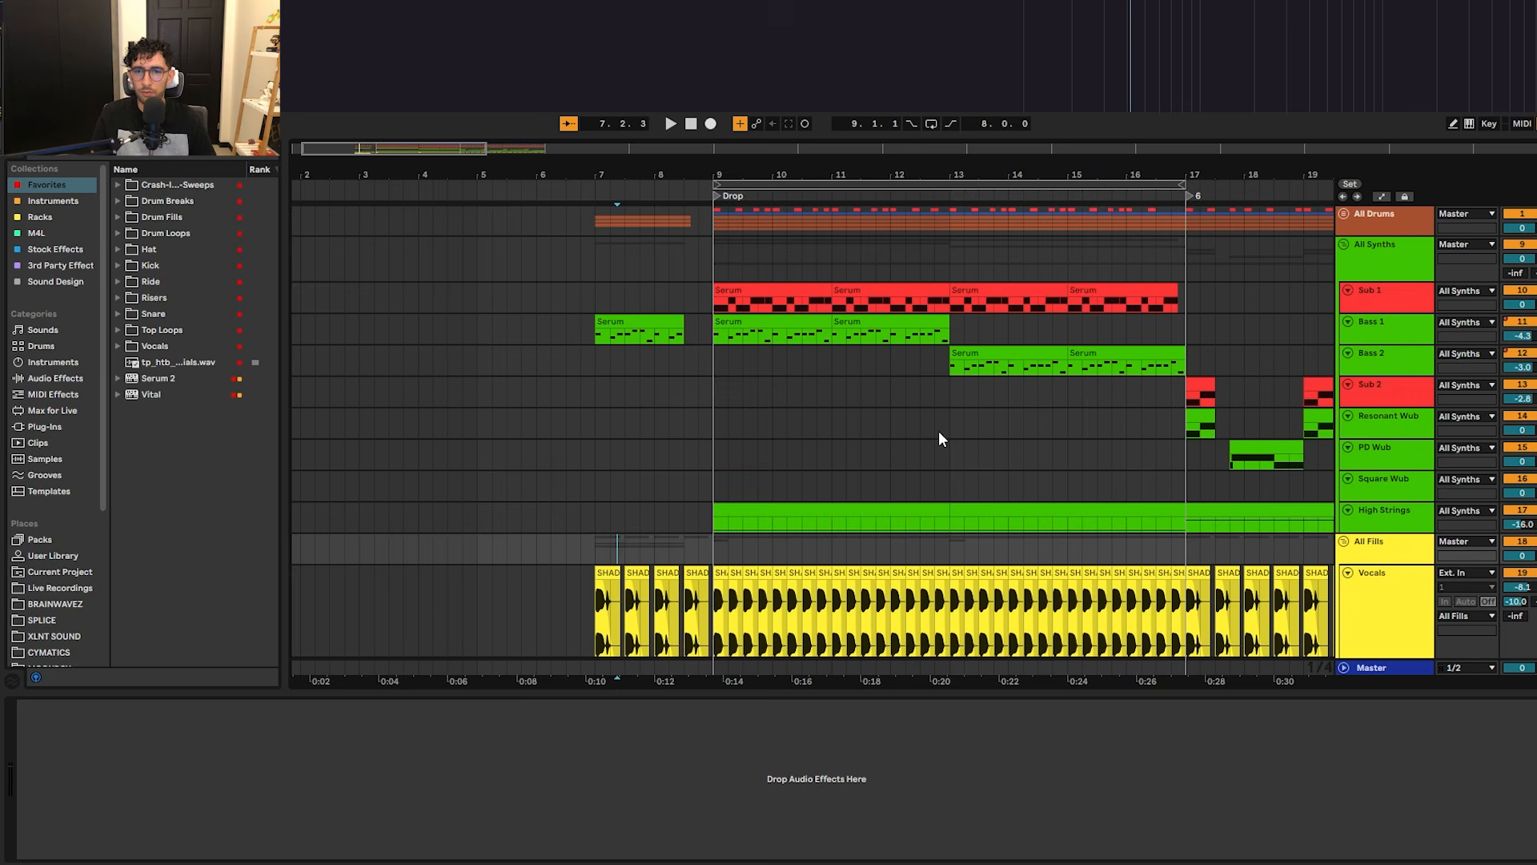
drag(555, 311, 426, 303)
click(1352, 212)
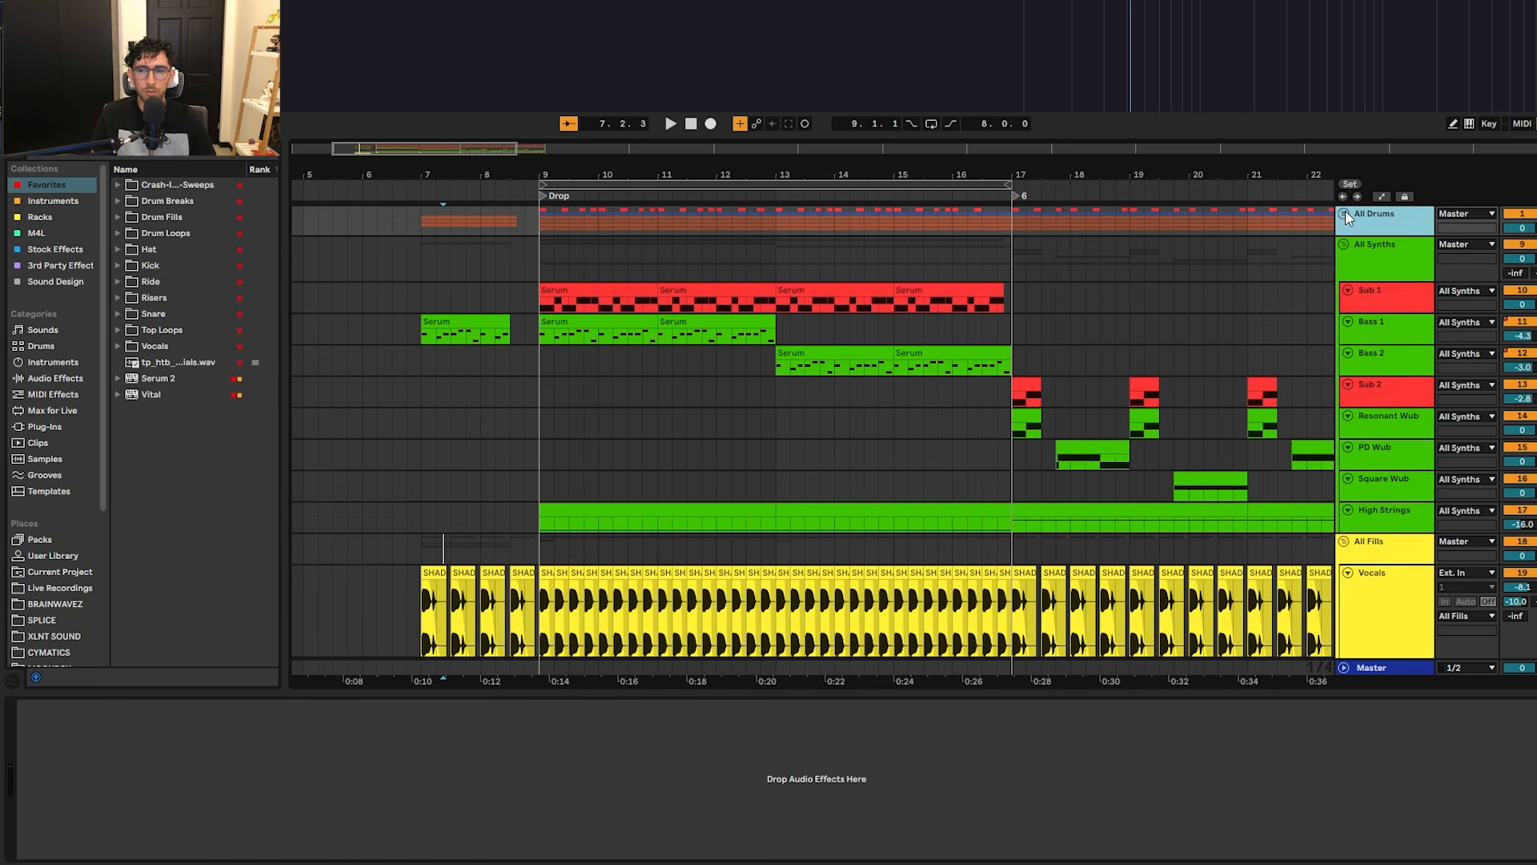
click(1345, 213)
click(545, 229)
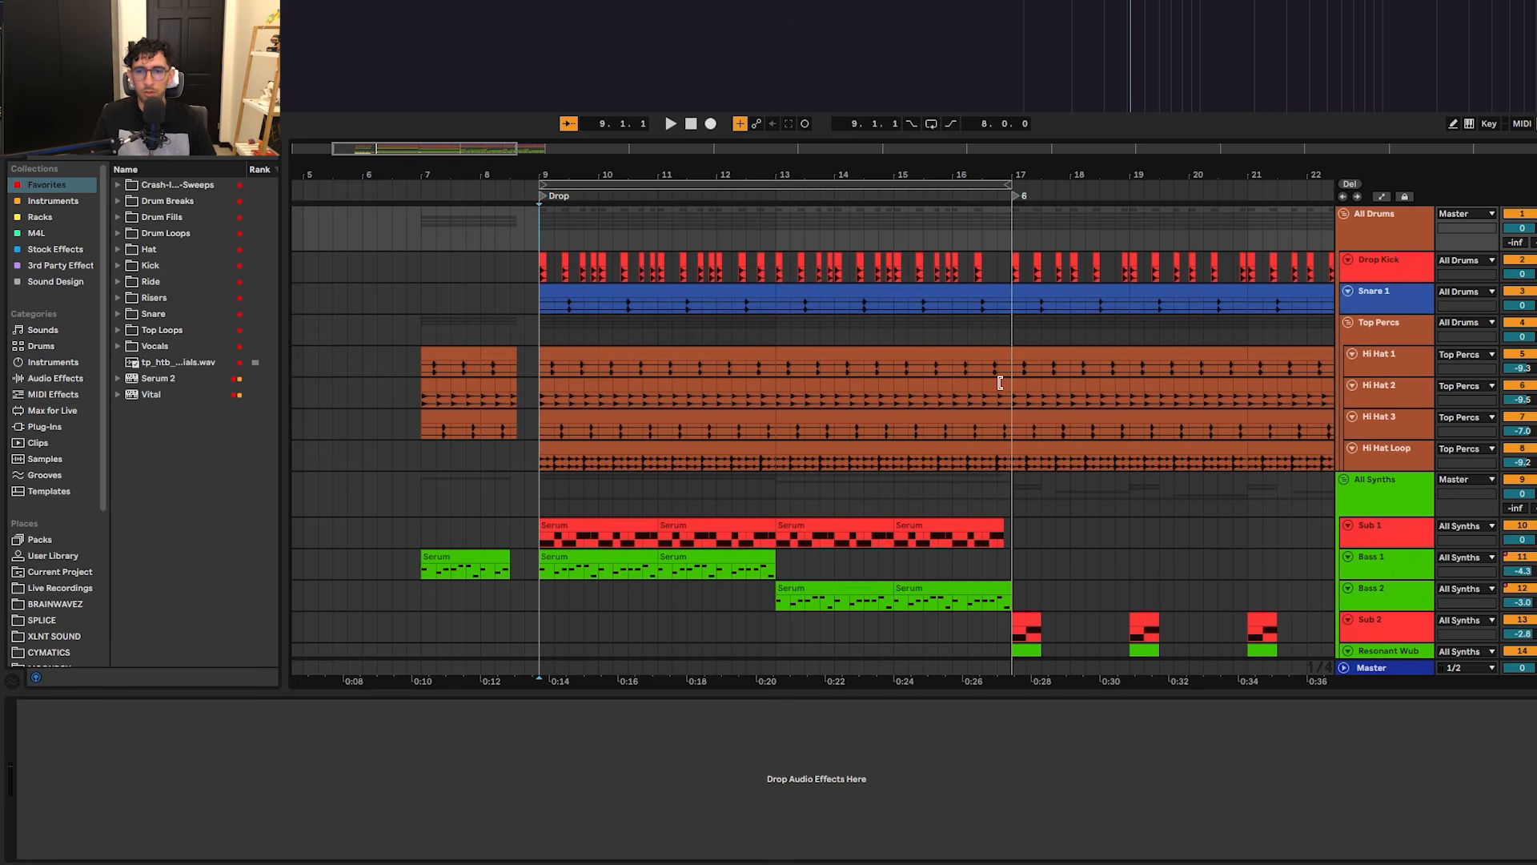
Step: Highlight the drum tracks across the drop from bar 9 to 17, and return the insert point to bar 9
mouse_move(1006, 487)
mouse_down()
mouse_move(736, 383)
mouse_move(563, 230)
mouse_move(549, 237)
mouse_up()
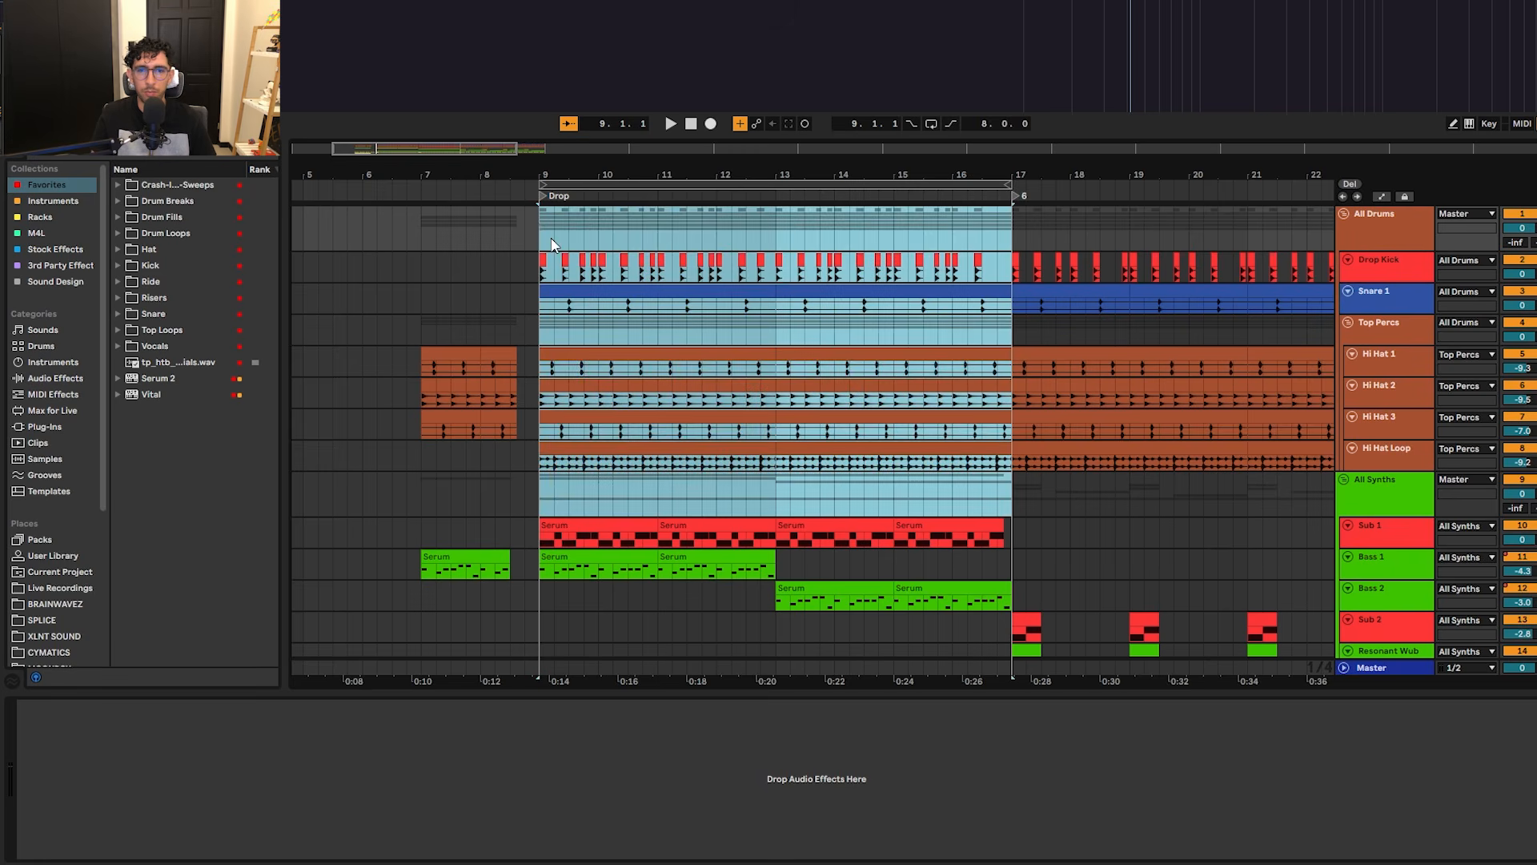
click(551, 236)
mouse_move(960, 412)
mouse_down()
mouse_move(704, 493)
mouse_move(866, 482)
mouse_move(410, 232)
mouse_up()
click(413, 232)
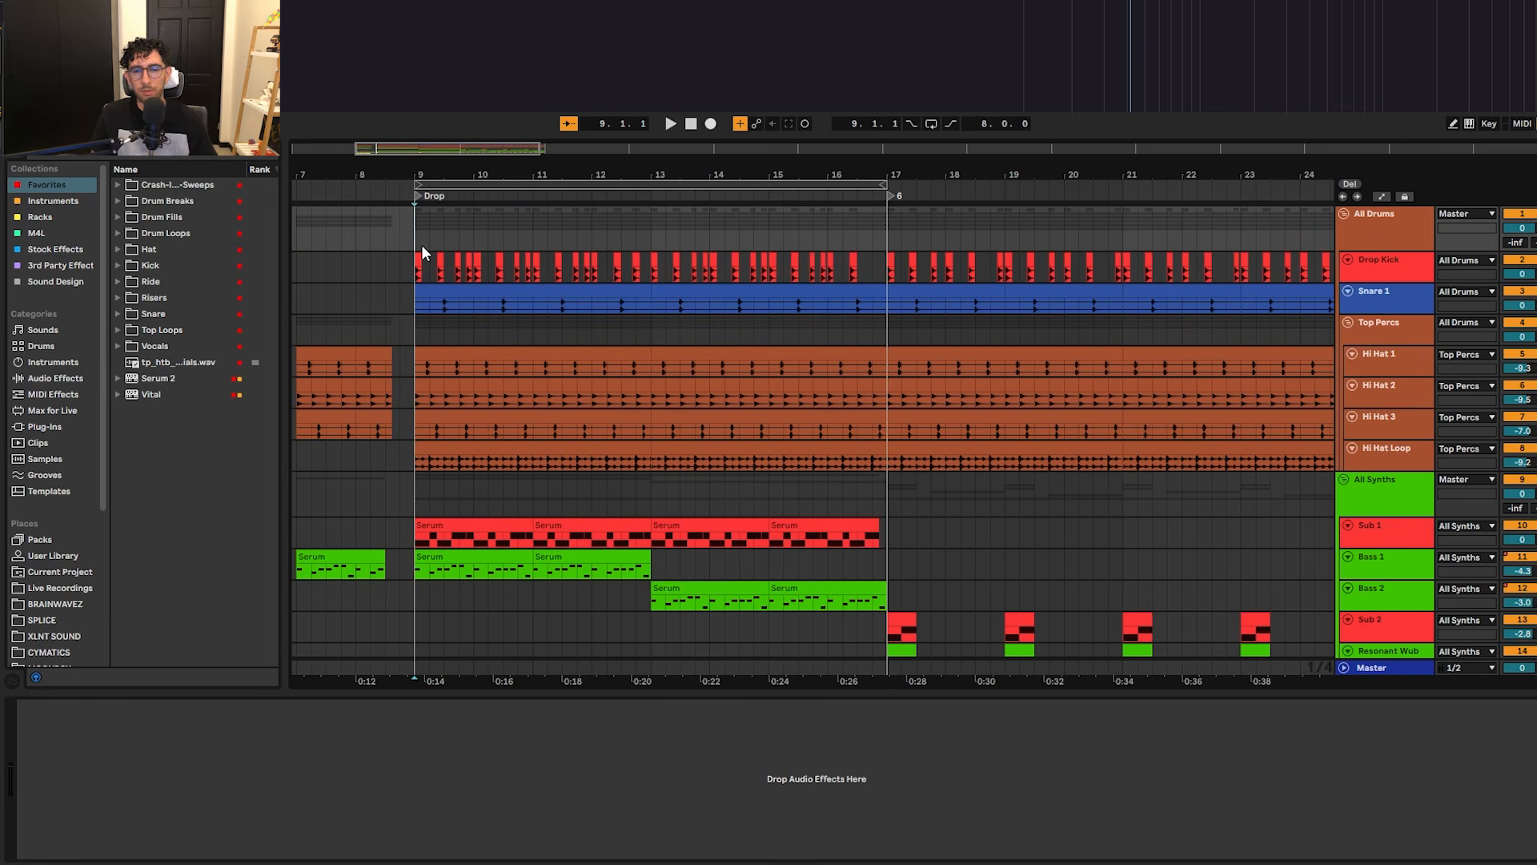